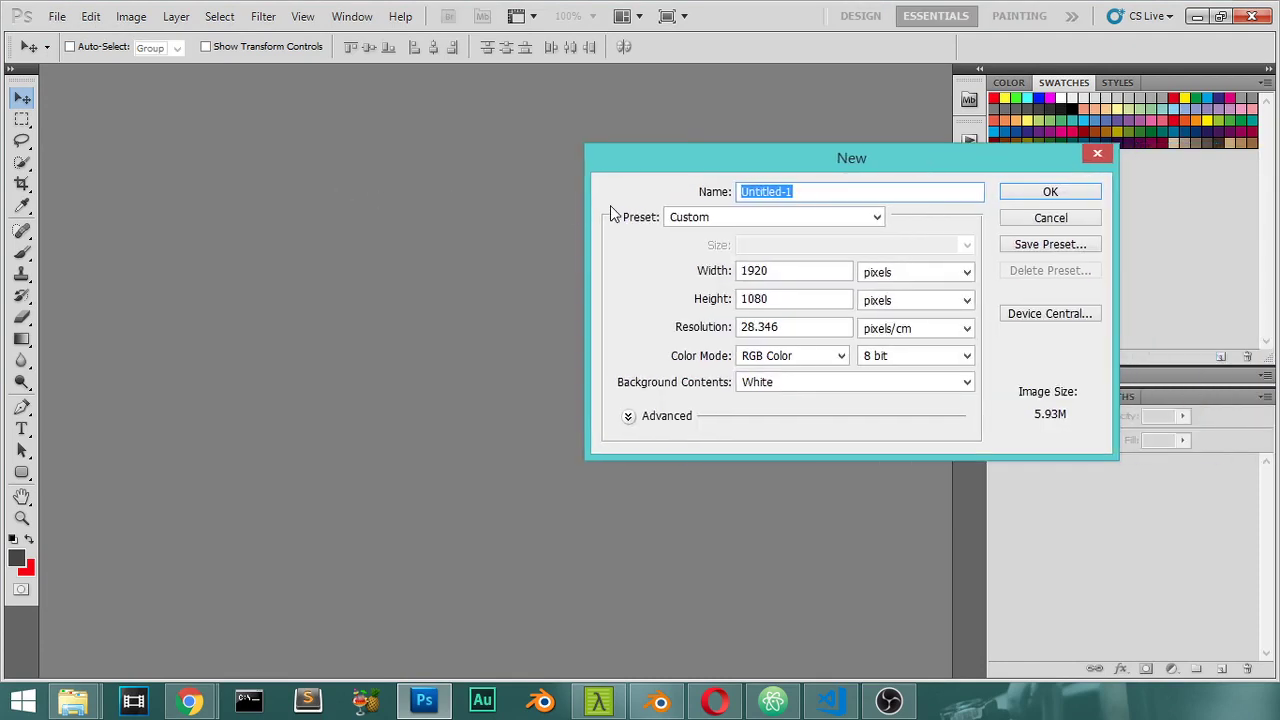
Name the new document Business_front and set its size to 9 cm wide by 5 cm high.
text(Business_front)
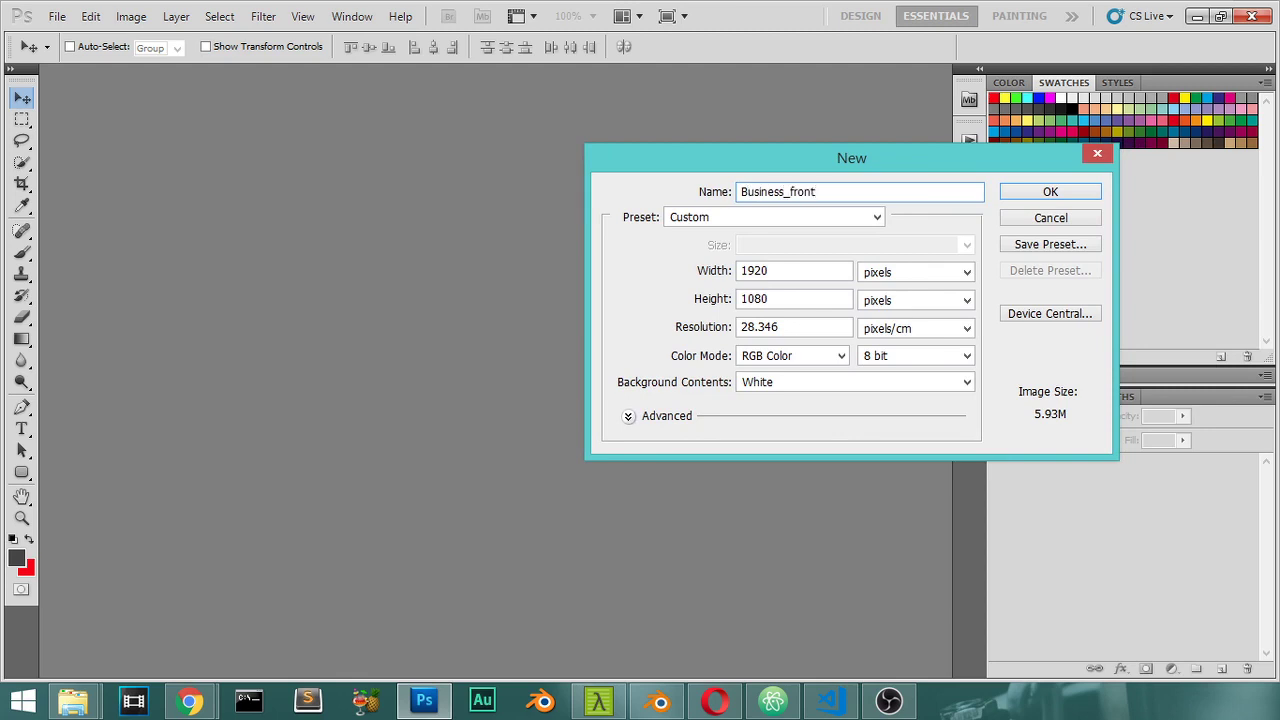
click(888, 274)
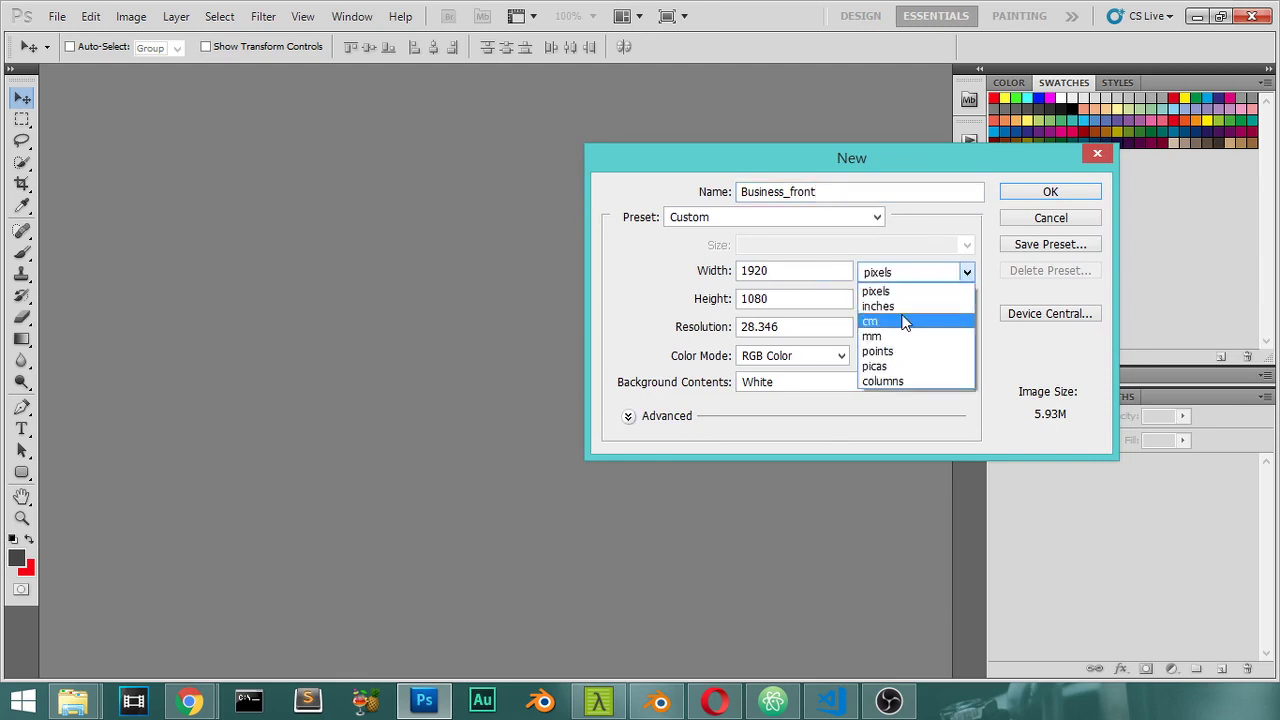
click(878, 319)
double_click(816, 277)
text(9)
double_click(806, 296)
text(5)
Set the resolution to 500 pixels/inch, create the document and fit the canvas in the window.
click(858, 332)
click(884, 348)
click(808, 333)
double_click(808, 333)
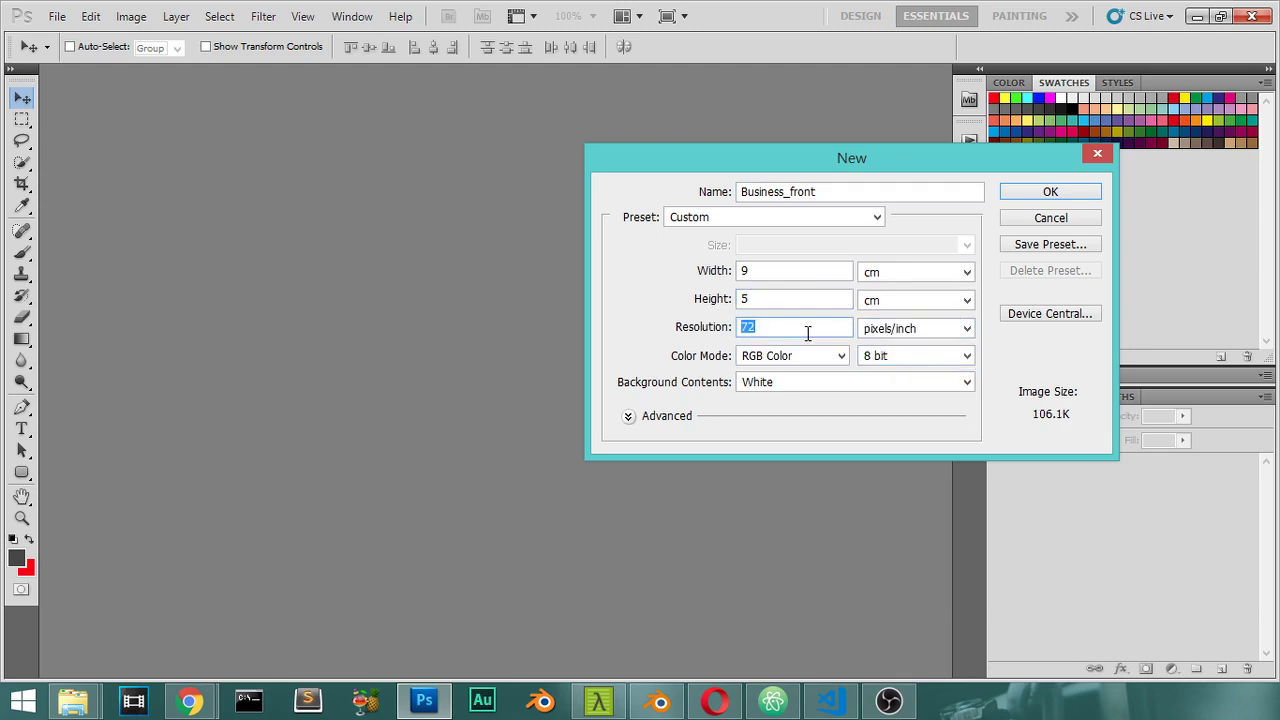
text(400)
double_click(777, 329)
text(300)
double_click(781, 330)
text(500)
click(1030, 194)
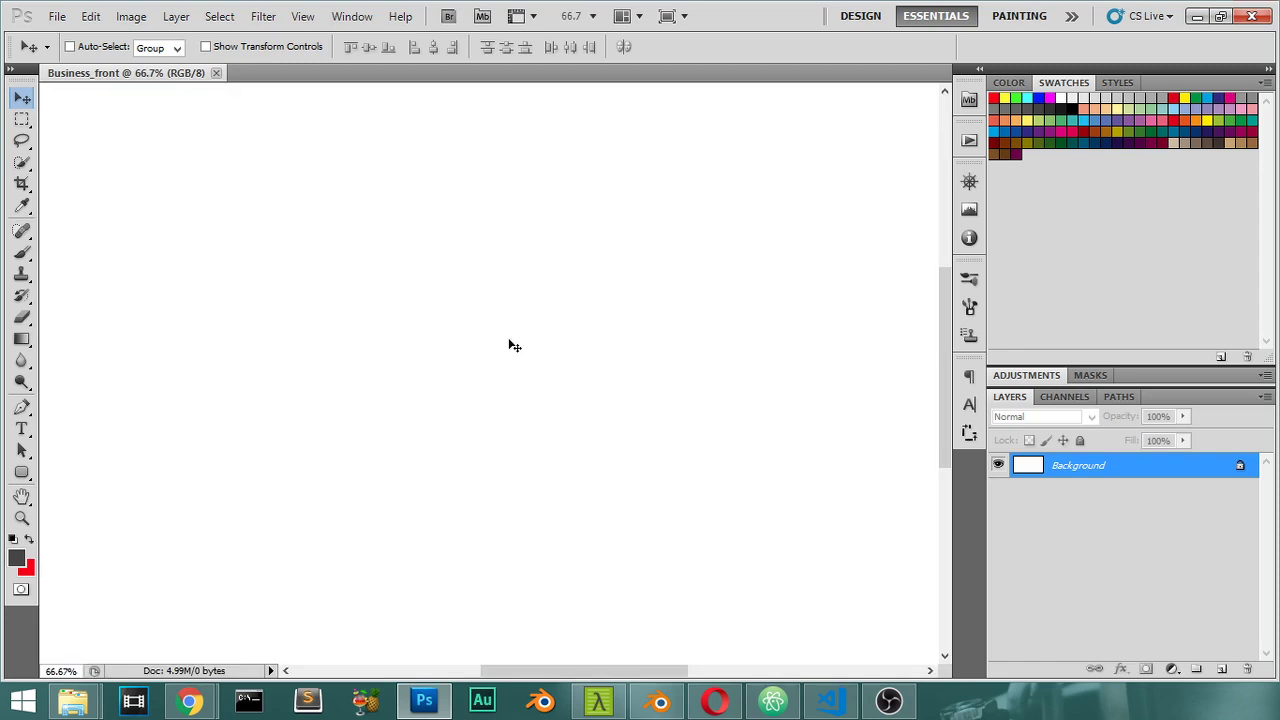
key(ctrl+0)
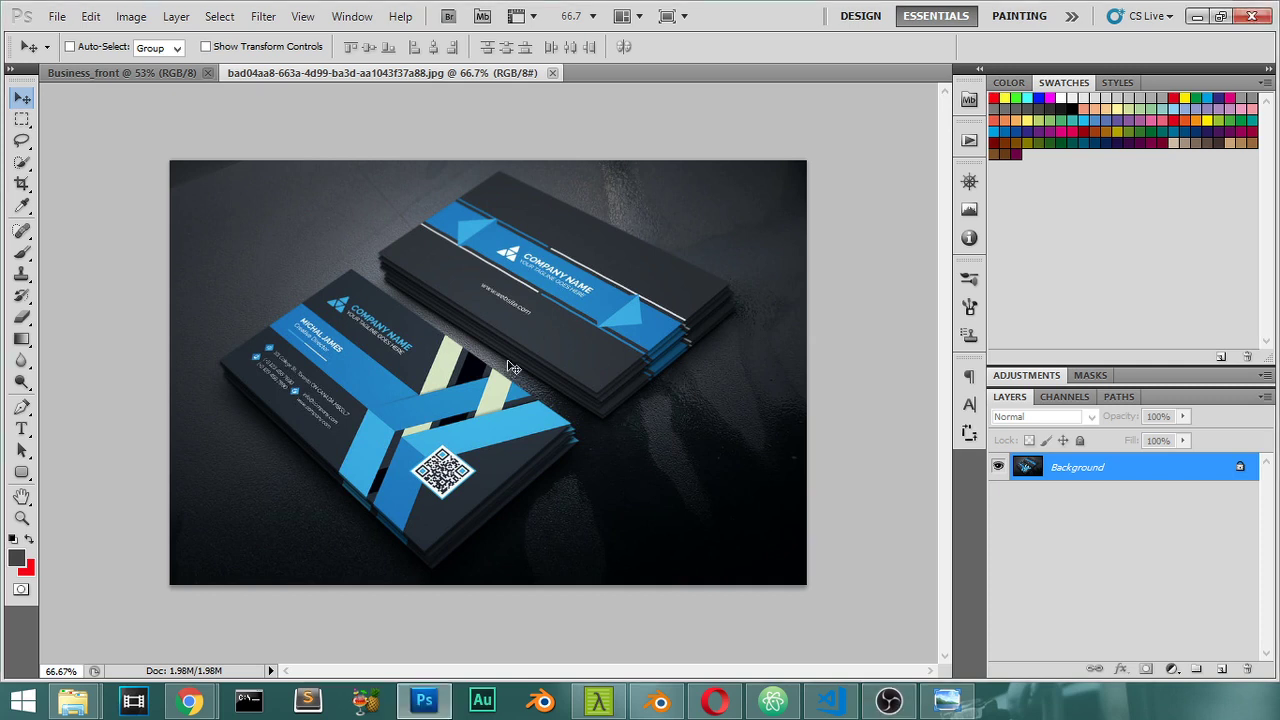
Sample the dark slate colour from the card in the reference image and test foreground and background colour fills on the Business_front canvas.
key(ctrl+plus)
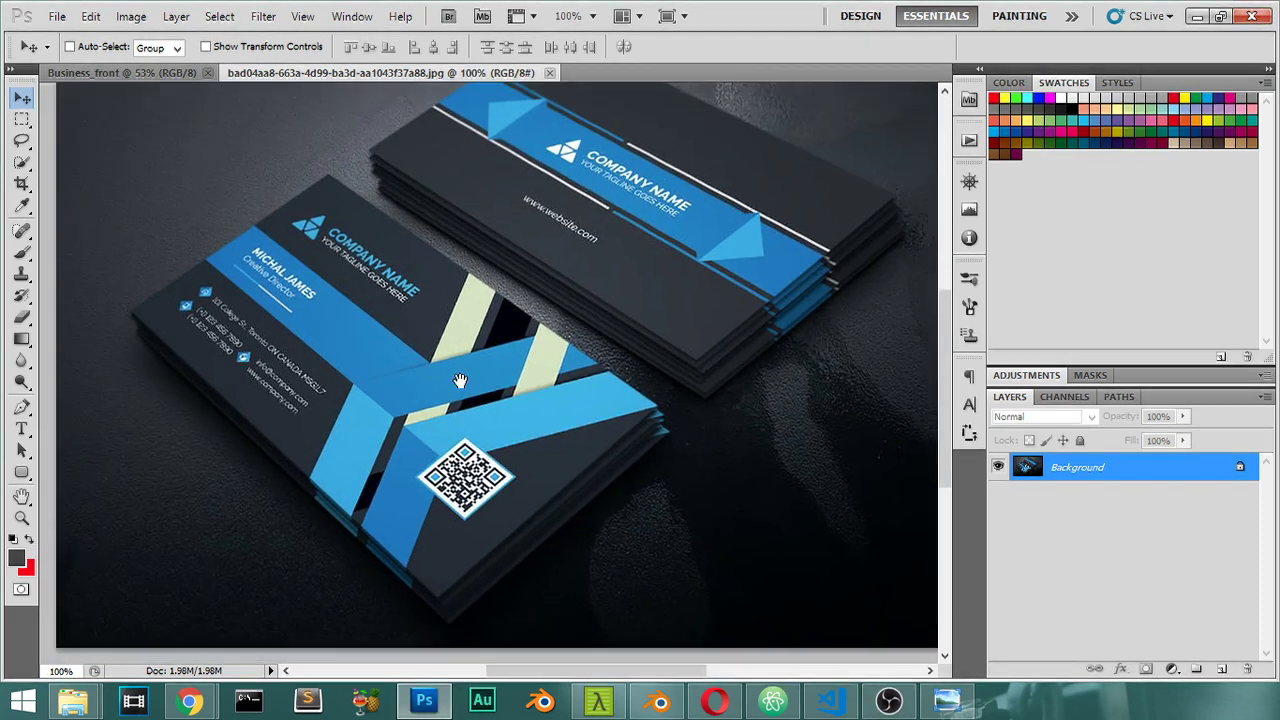
key(ctrl+plus)
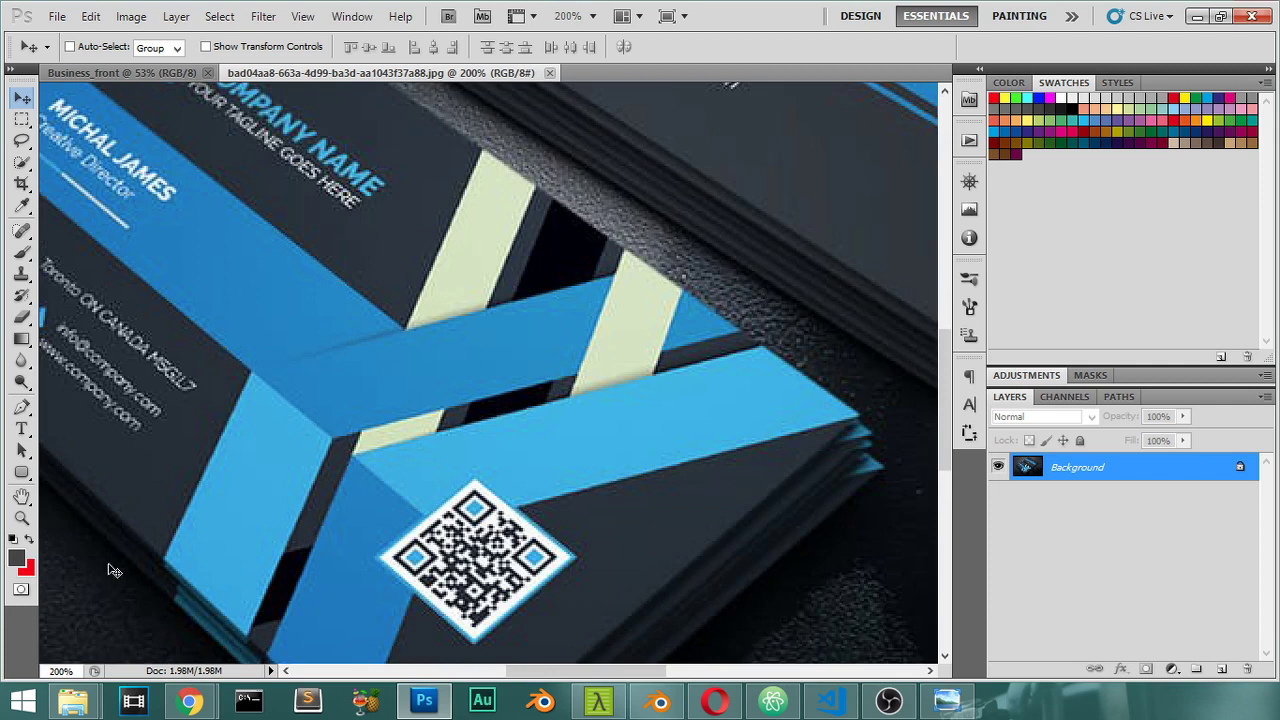
key(i)
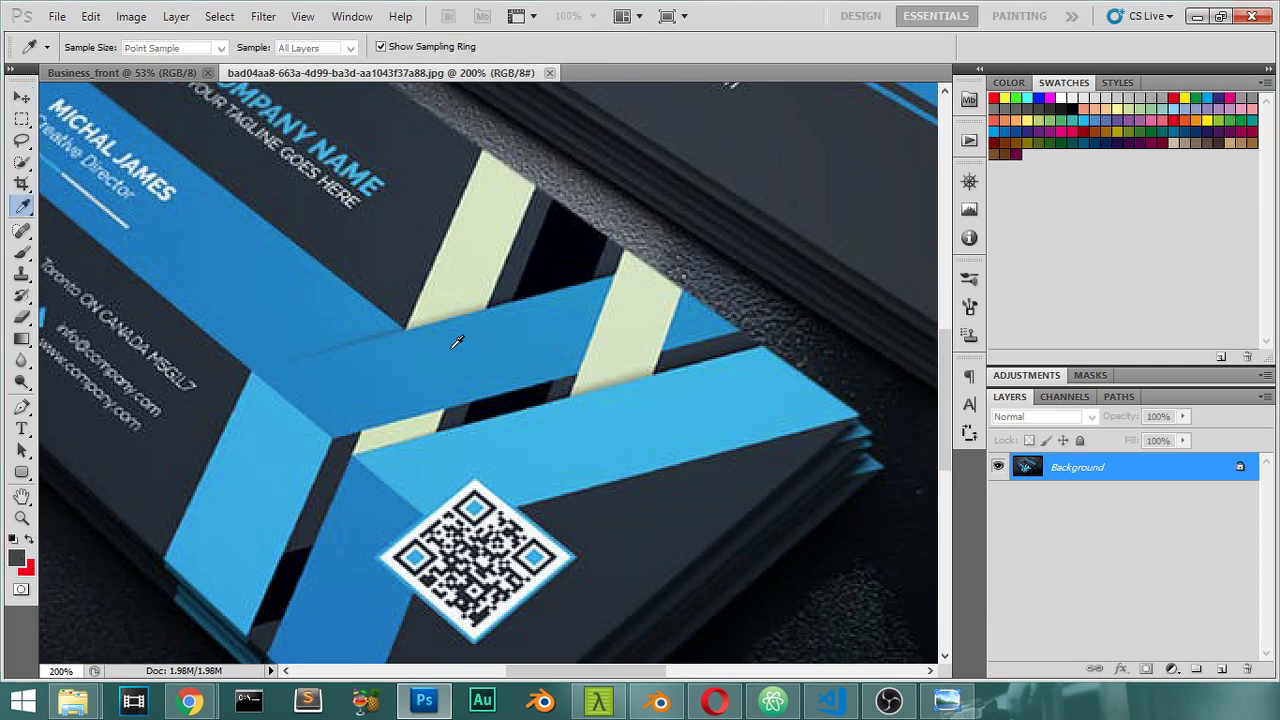
key(v)
key(ctrl+Tab)
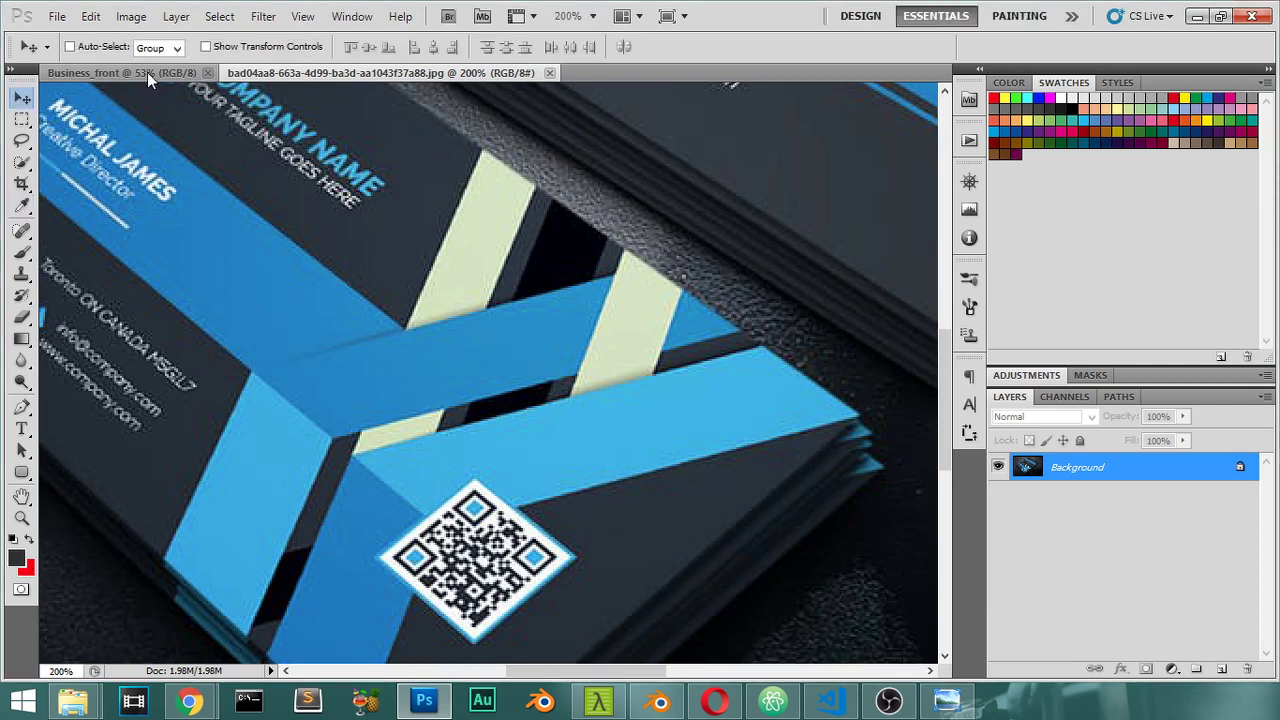
key(alt+BackSpace)
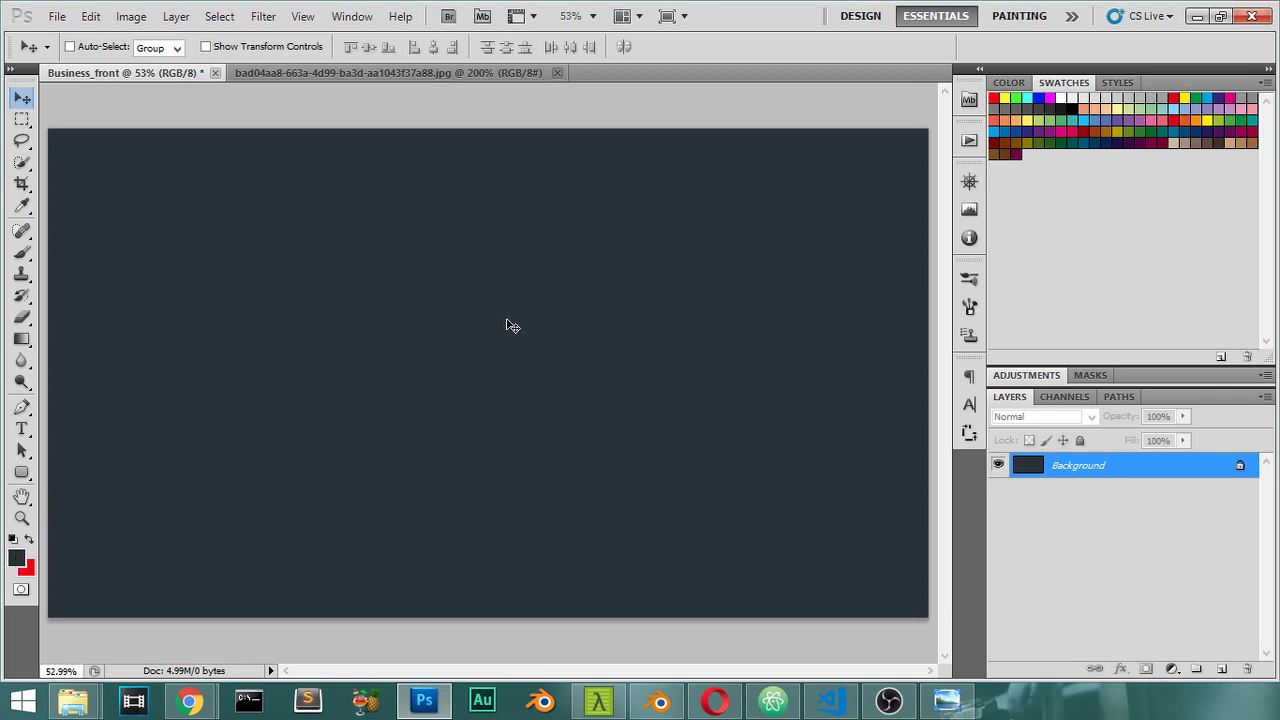
key(ctrl+BackSpace)
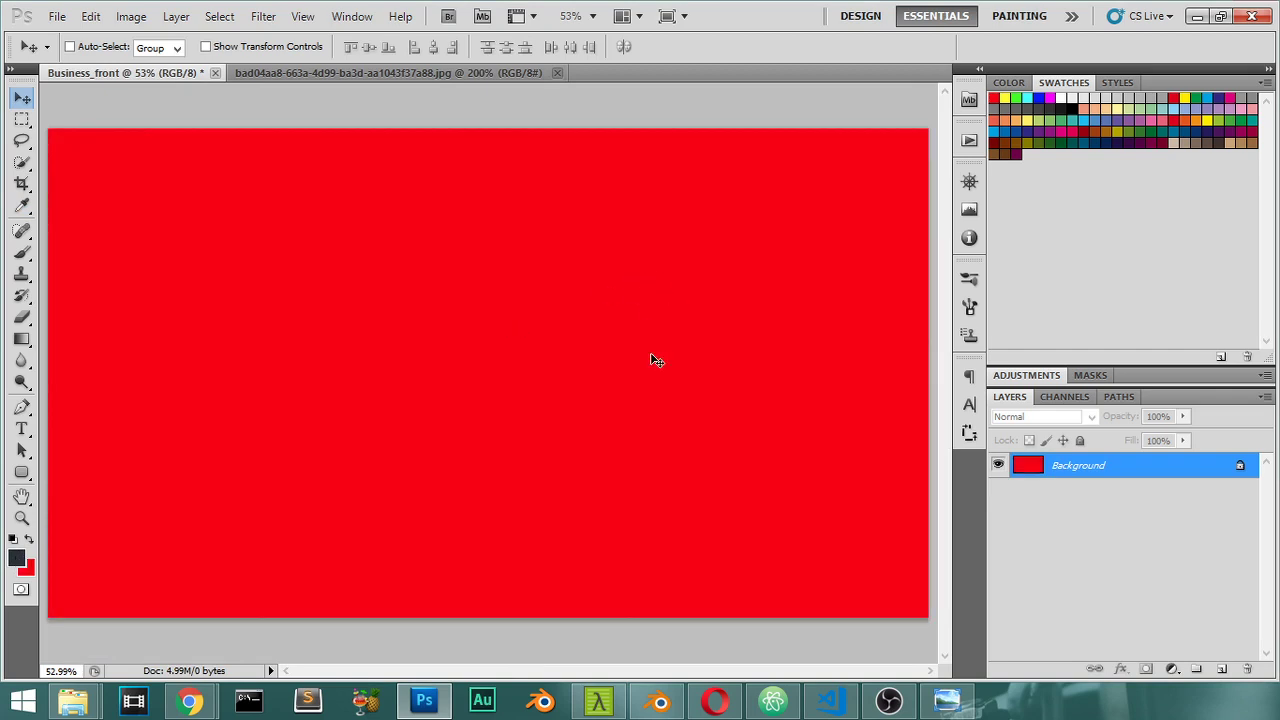
Convert the locked Background into a regular layer and rename it BG.
double_click(1168, 477)
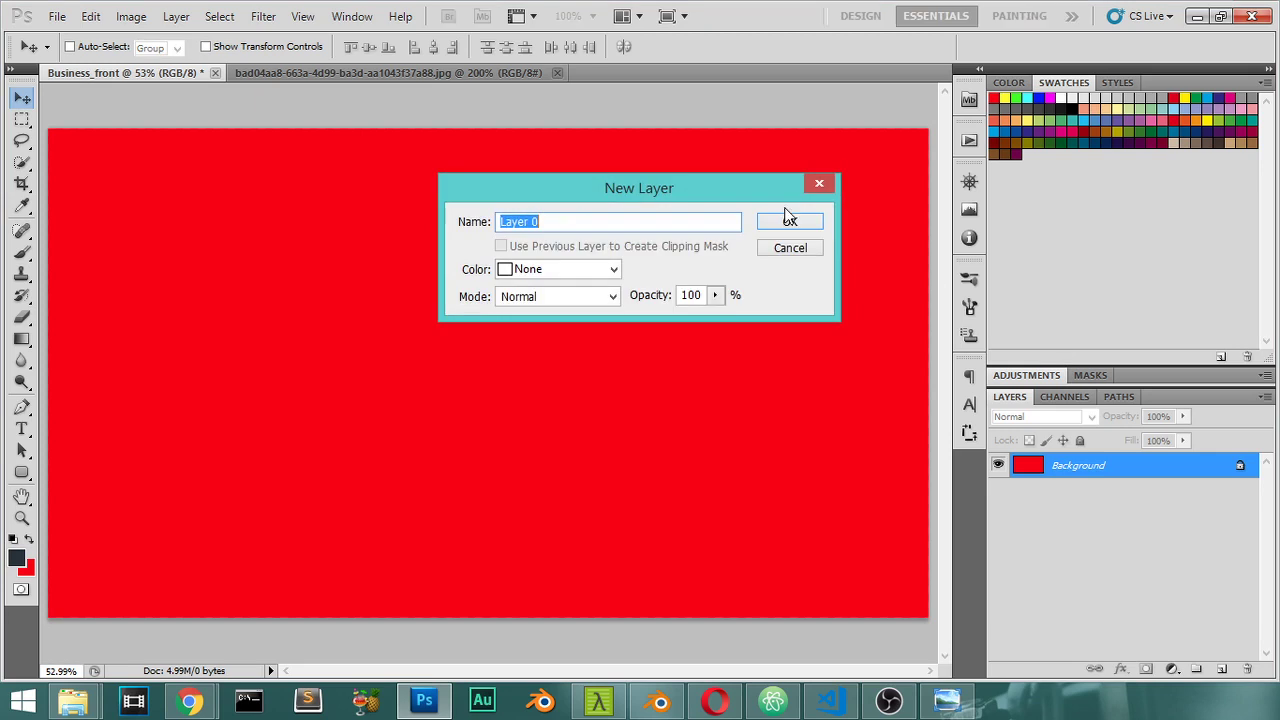
click(800, 218)
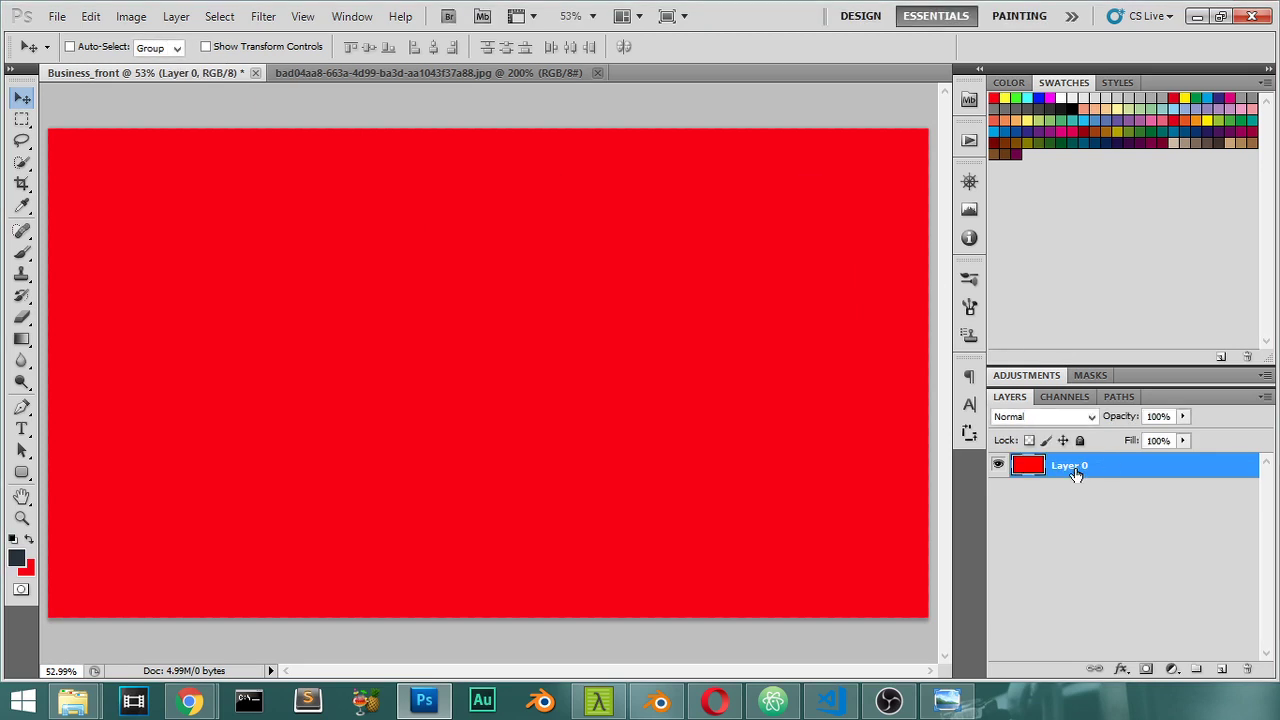
double_click(1073, 468)
text(BG)
key(Return)
Swap the foreground and background colours and fill the BG layer with the dark slate colour.
click(29, 539)
key(ctrl+BackSpace)
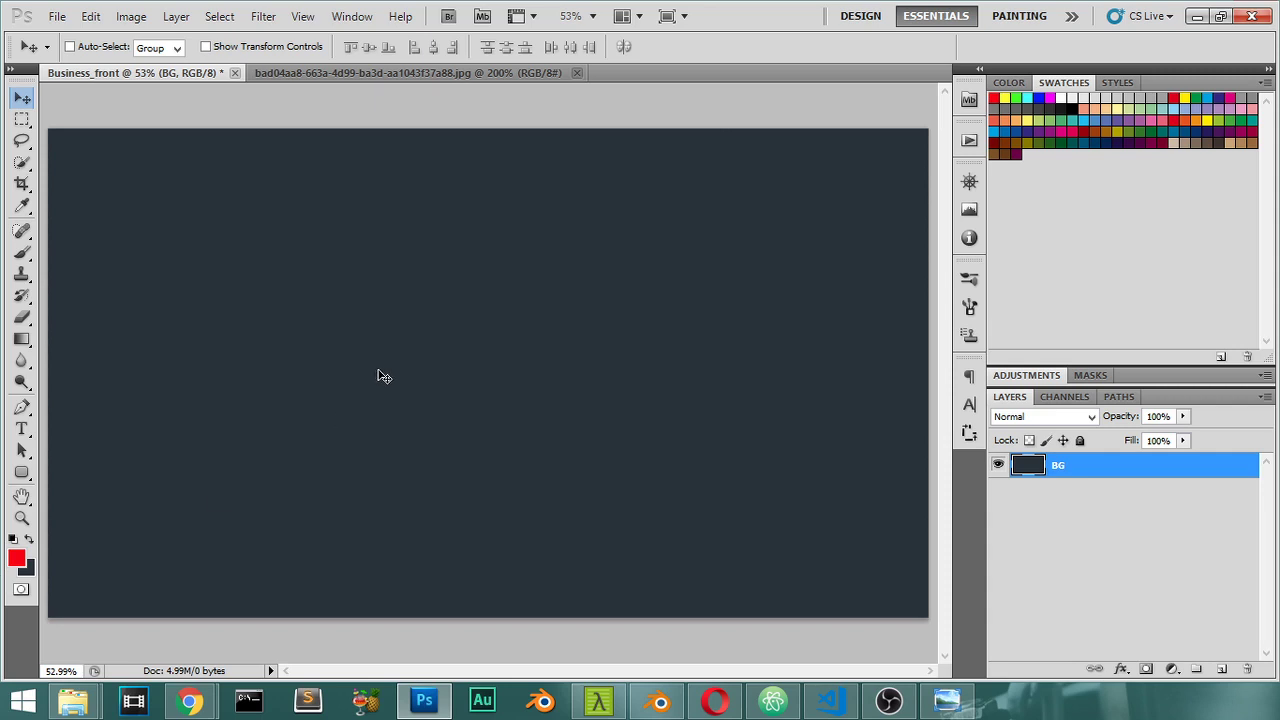
key(ctrl+minus)
key(ctrl+minus)
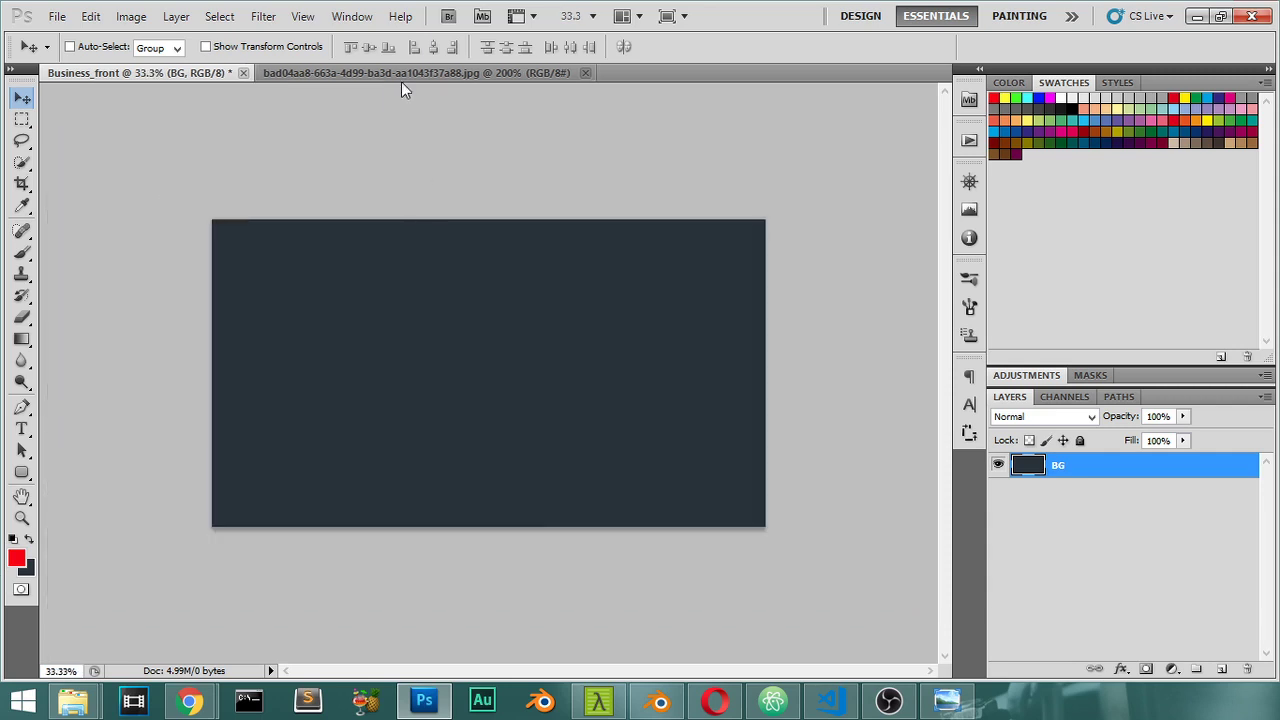
Check the reference card design, add a new layer above BG in Business_front and enlarge the Brush to 1200 px.
click(401, 73)
drag(530, 480, 531, 581)
click(180, 77)
click(1221, 669)
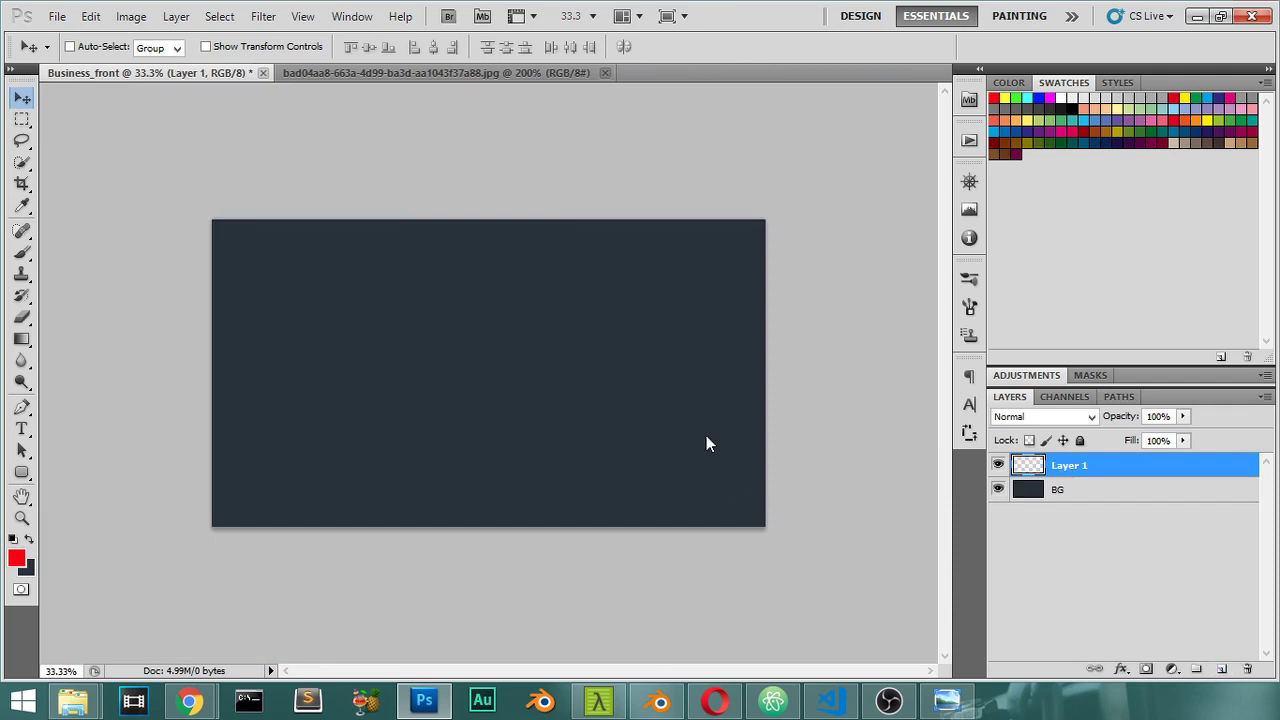
key(b)
key(bracketright)
key(bracketright)
key(bracketright)
key(bracketright)
key(bracketright)
key(bracketright)
key(bracketright)
key(bracketright)
key(bracketright)
key(bracketright)
key(bracketright)
key(bracketright)
key(bracketright)
key(bracketright)
key(bracketright)
key(bracketright)
key(bracketright)
key(bracketright)
key(bracketright)
key(bracketright)
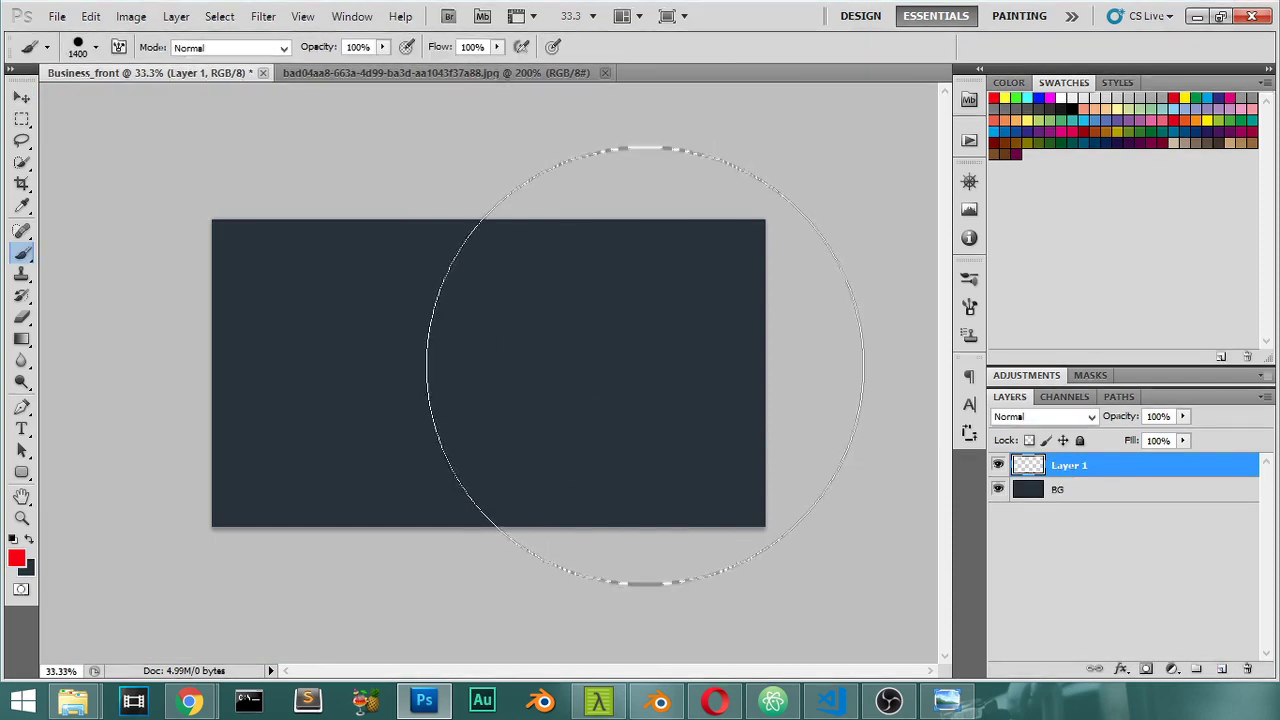
key(bracketleft)
key(bracketleft)
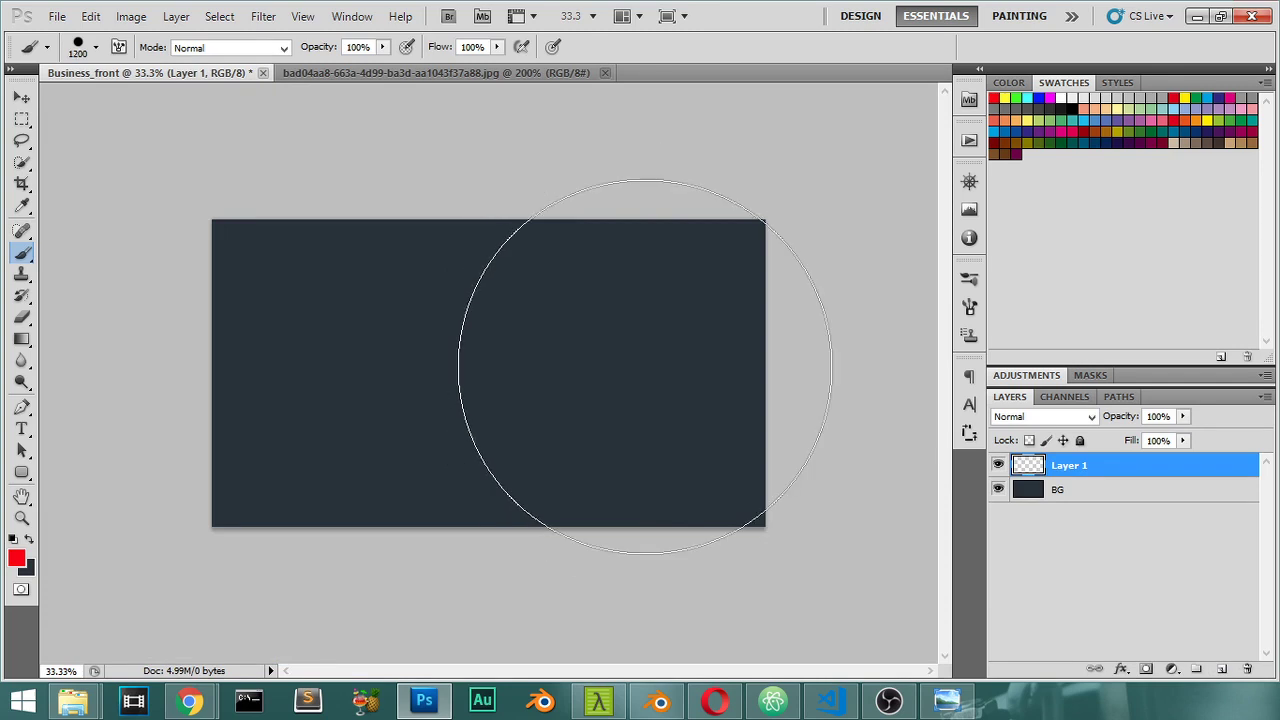
Set the foreground colour to white, try a hard-edged 1200 px dab over the canvas's right half and undo it.
key(d)
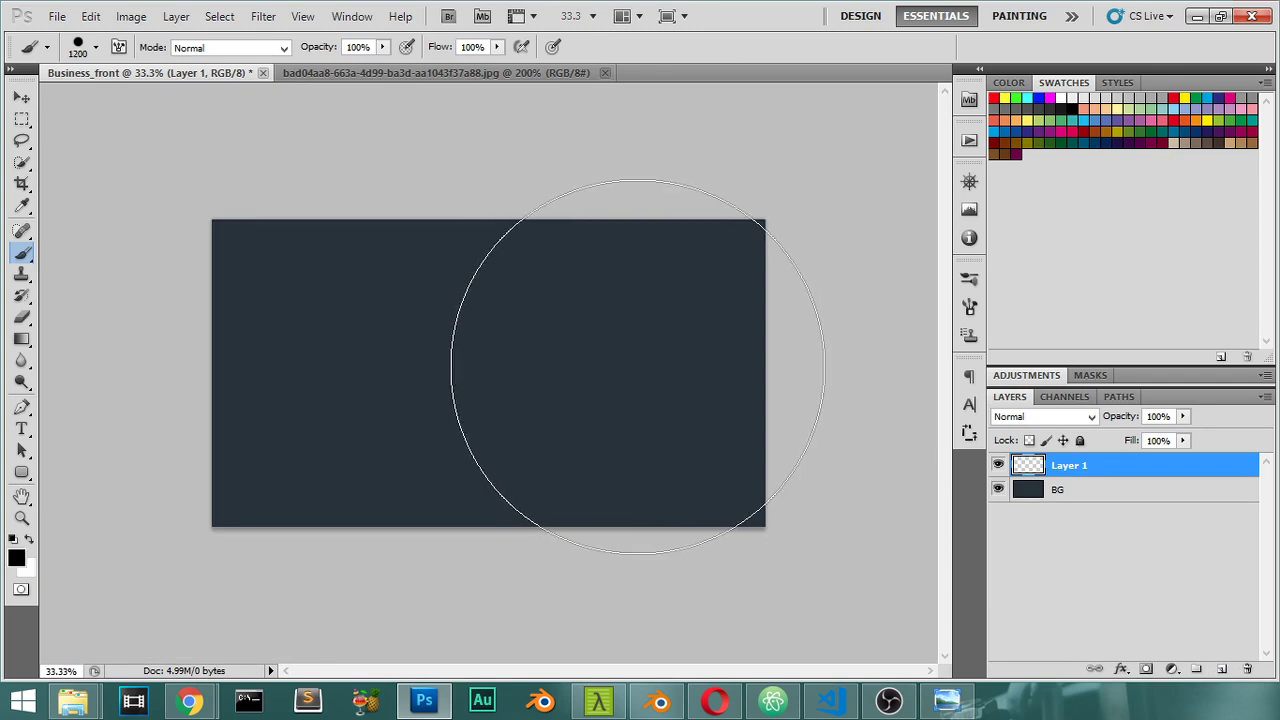
key(x)
click(637, 366)
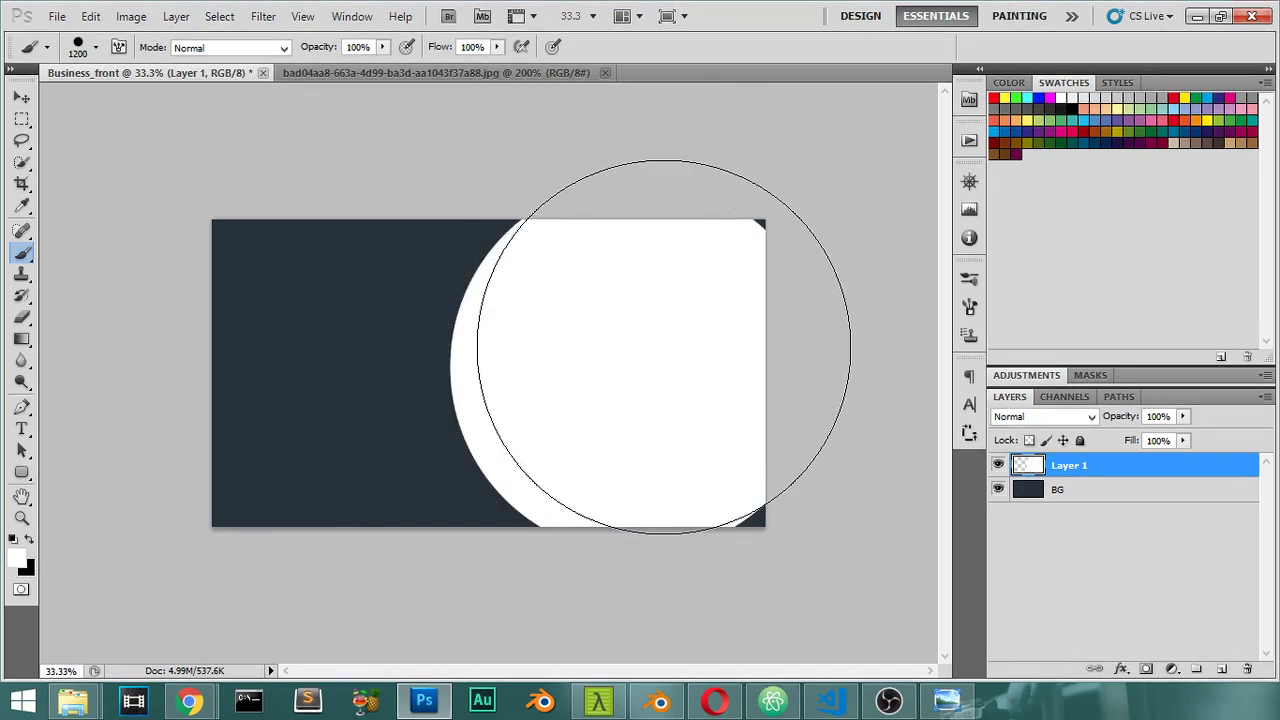
key(ctrl+z)
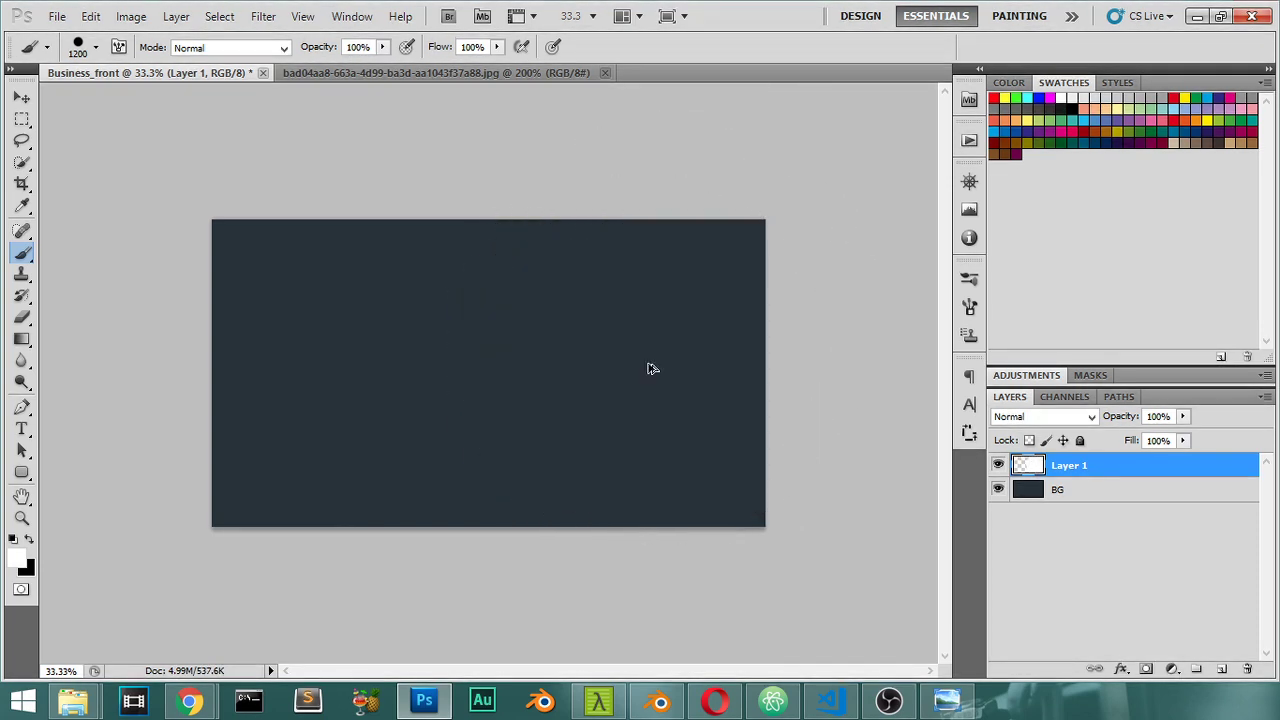
Set the brush to 0% hardness and 1400 px, and paint one soft white glow on the right half of Layer 1.
right_click(649, 369)
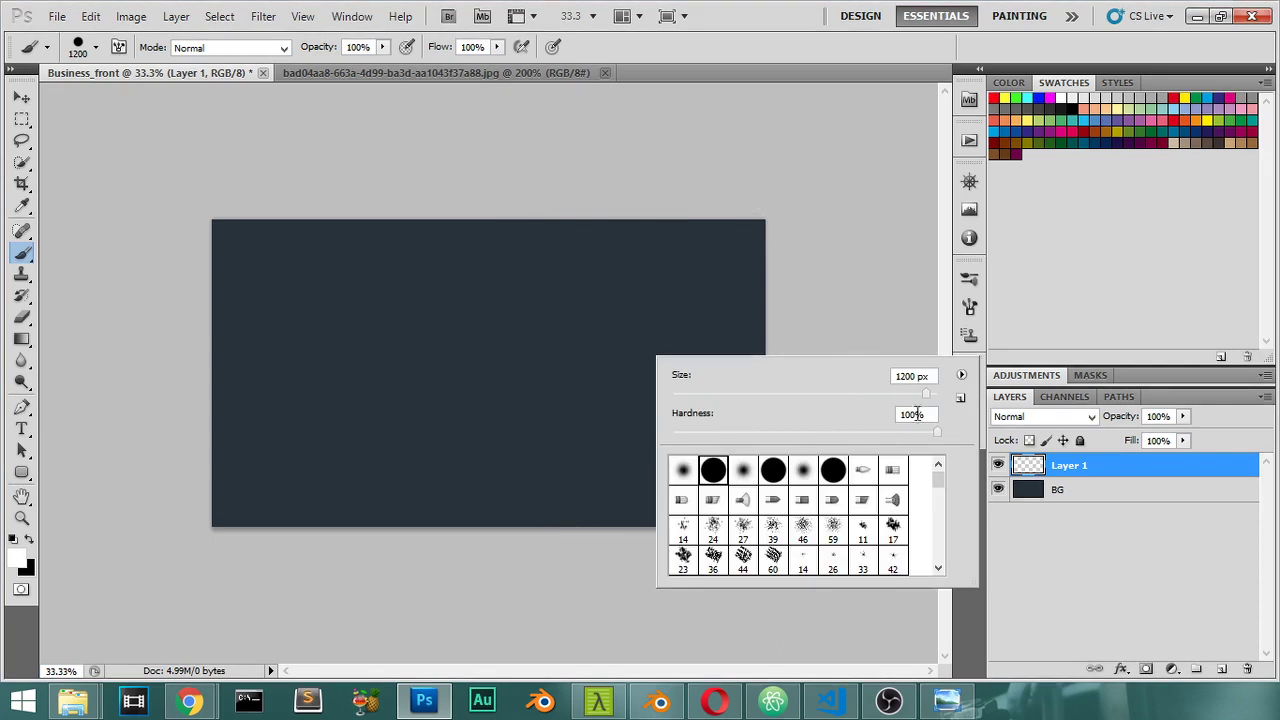
double_click(931, 414)
text(0)
key(Return)
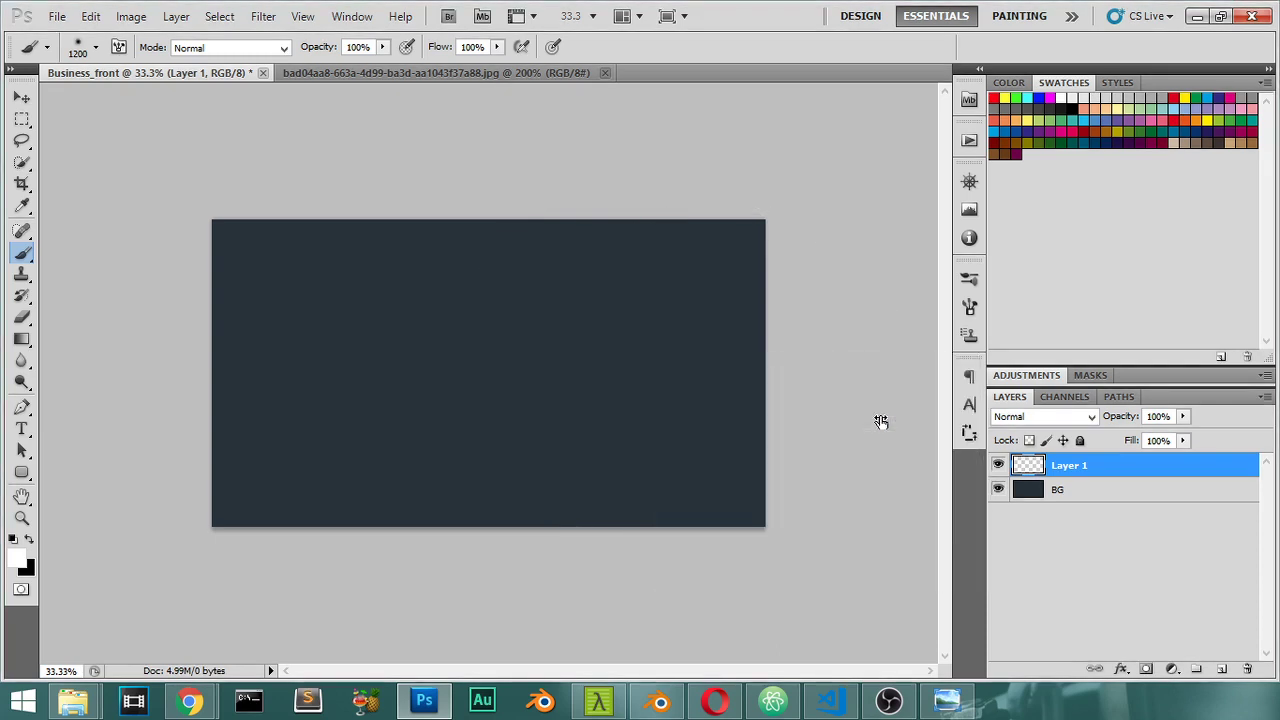
key(bracketright)
key(bracketright)
click(661, 369)
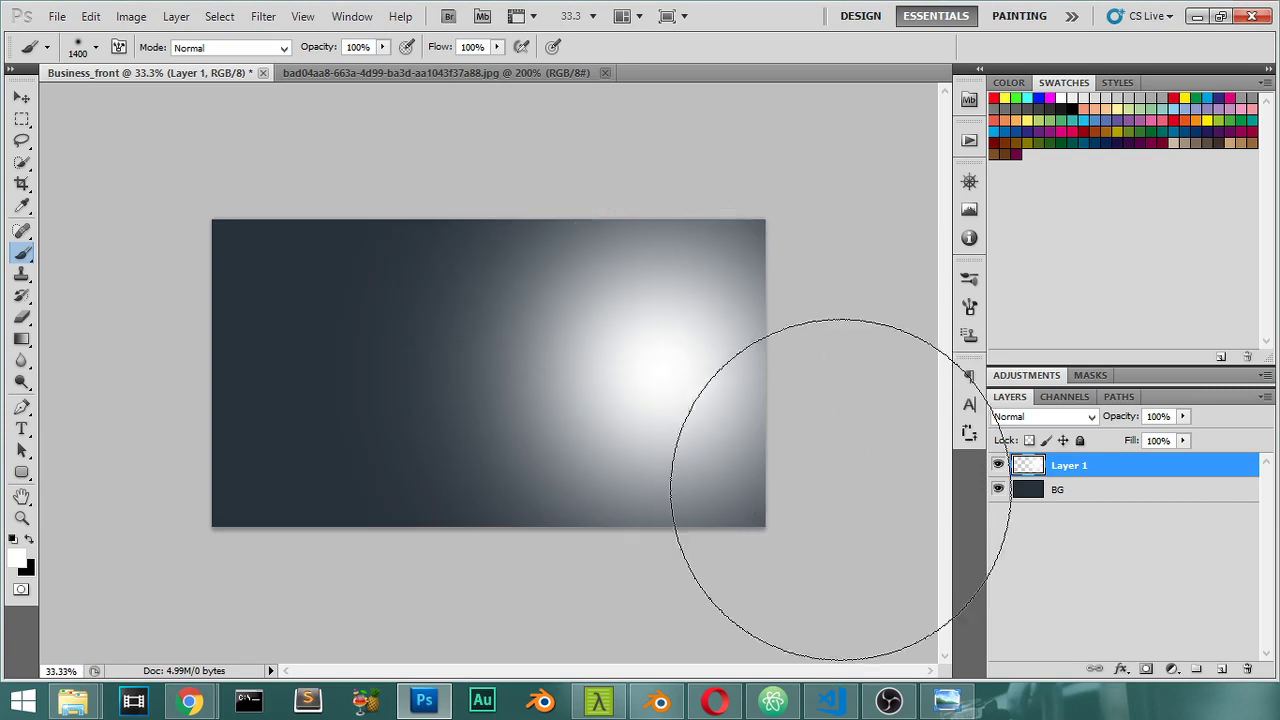
Compare blend modes such as Soft Light and Screen on the glow layer and set it to Overlay.
click(1063, 418)
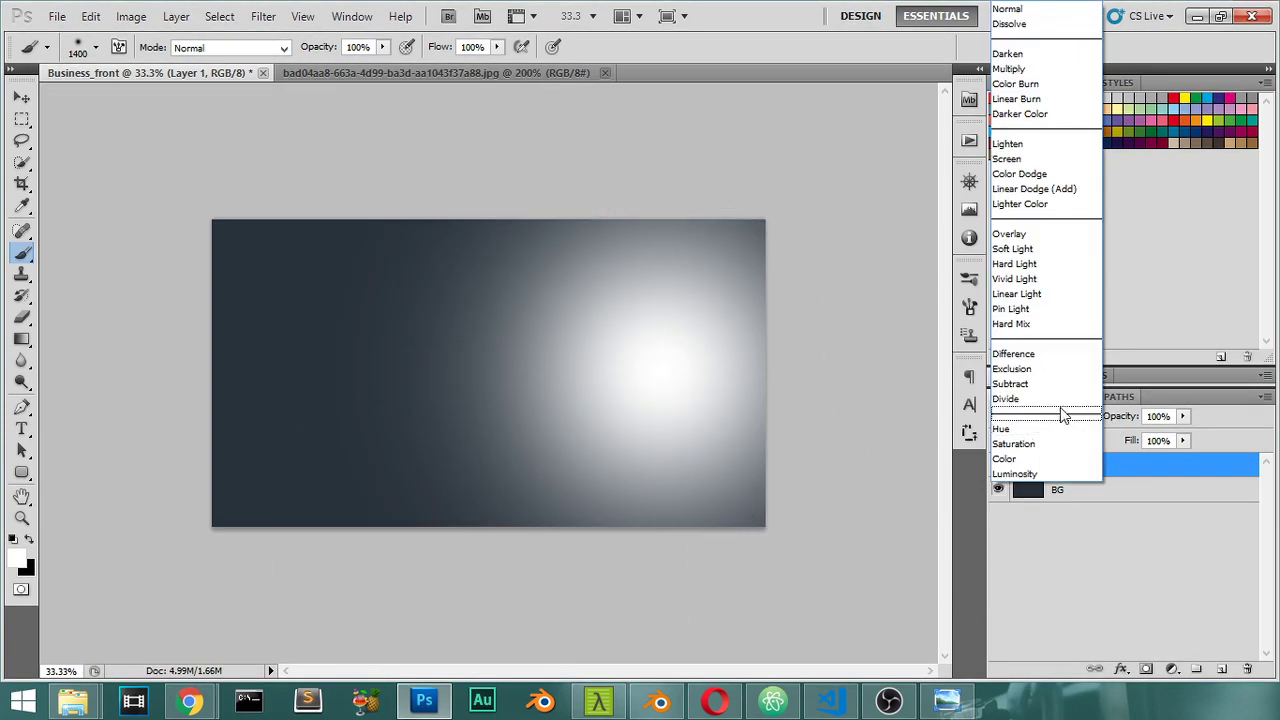
click(1010, 234)
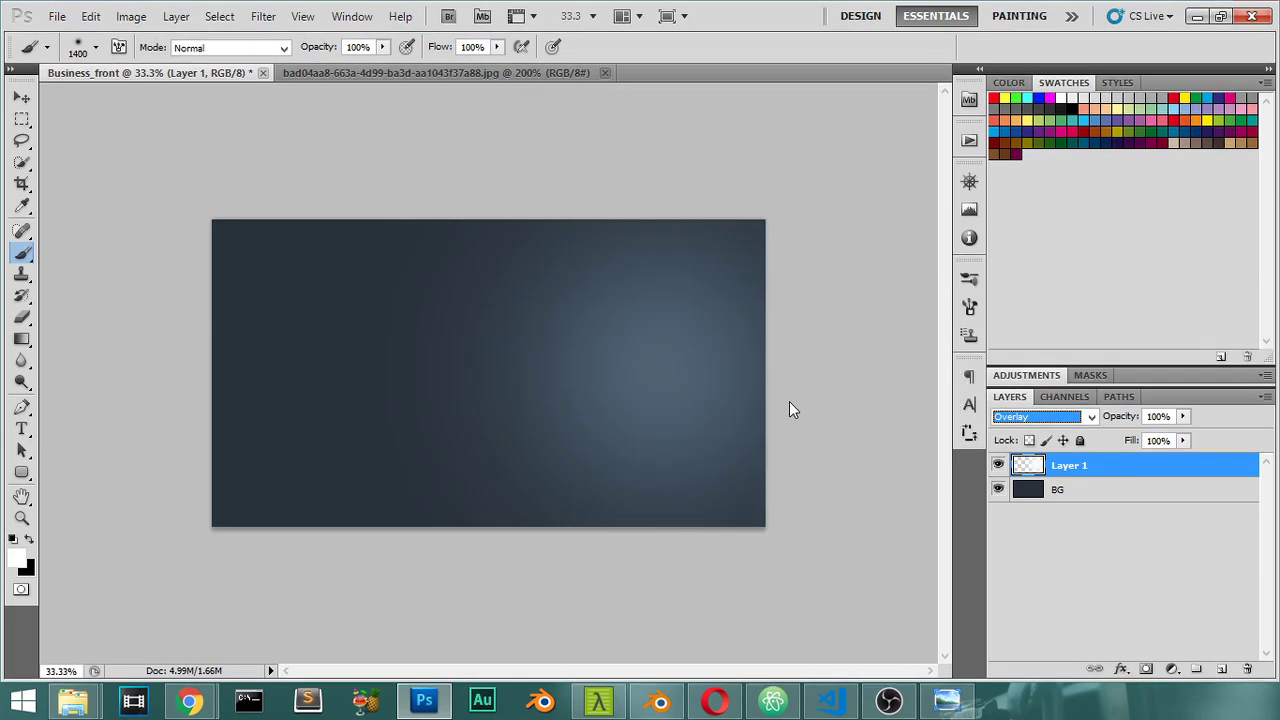
click(1091, 416)
click(1045, 249)
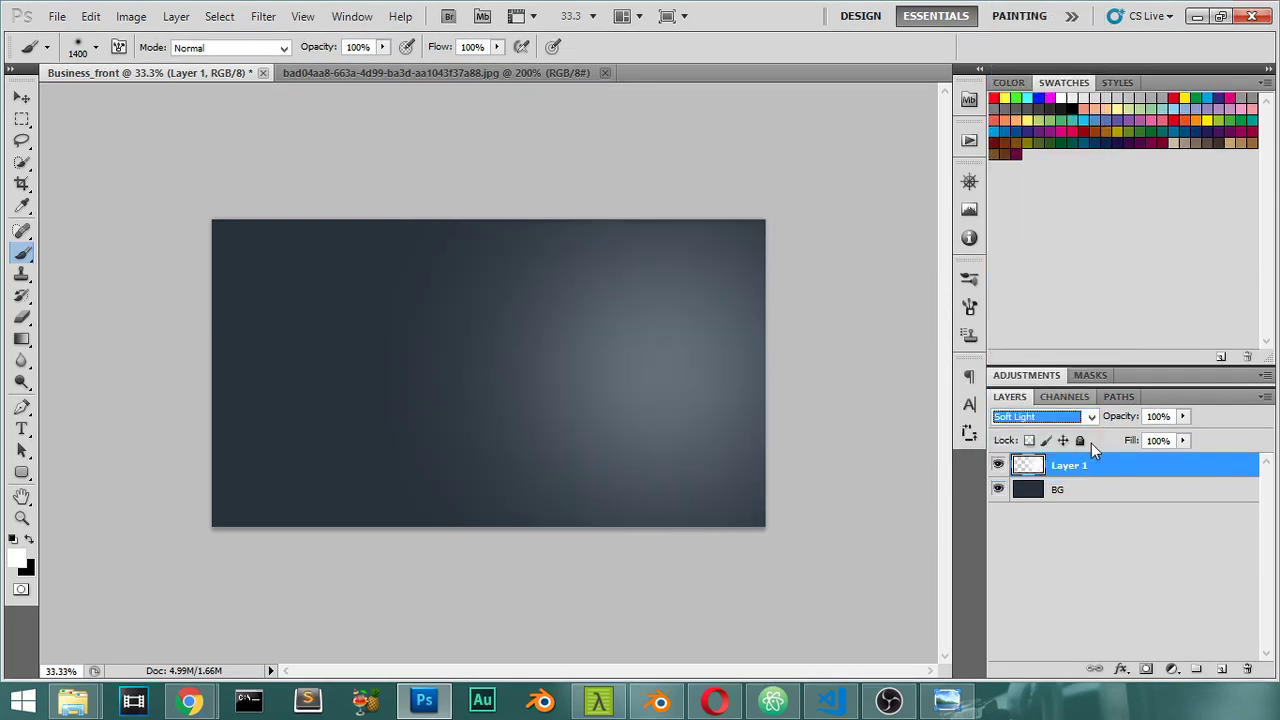
click(1099, 422)
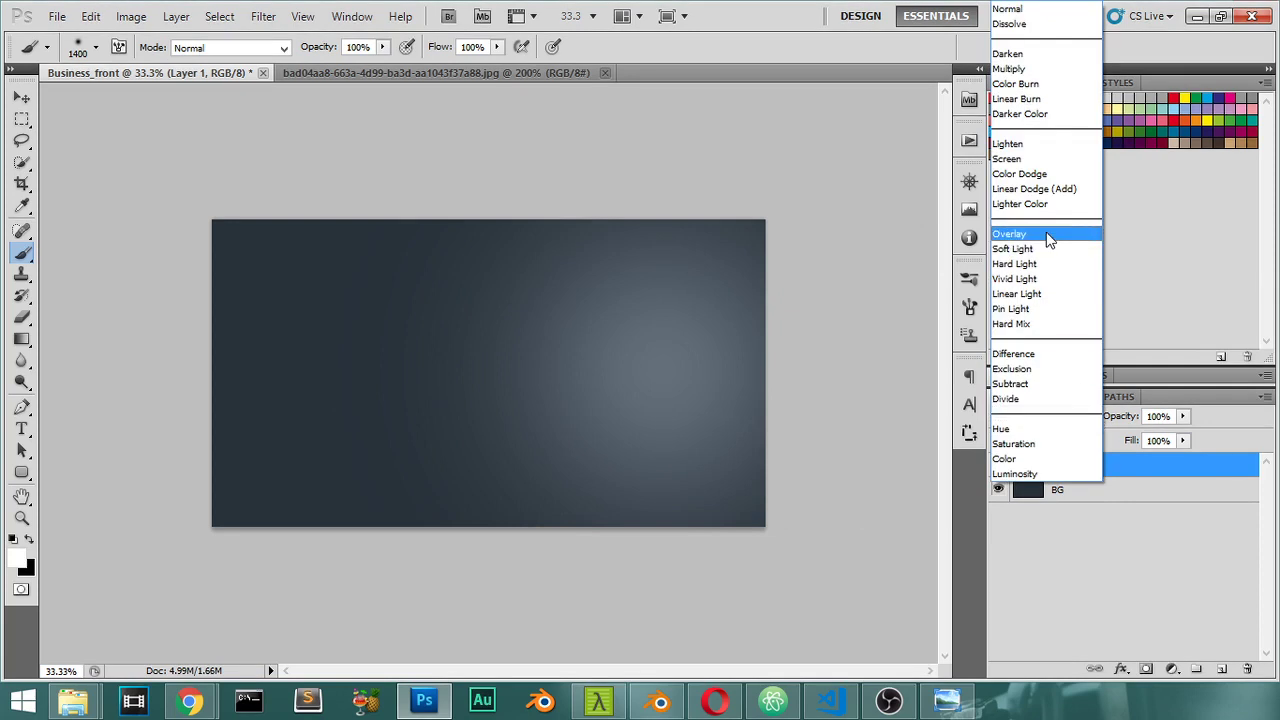
click(1044, 158)
click(1090, 418)
click(1016, 168)
click(1060, 420)
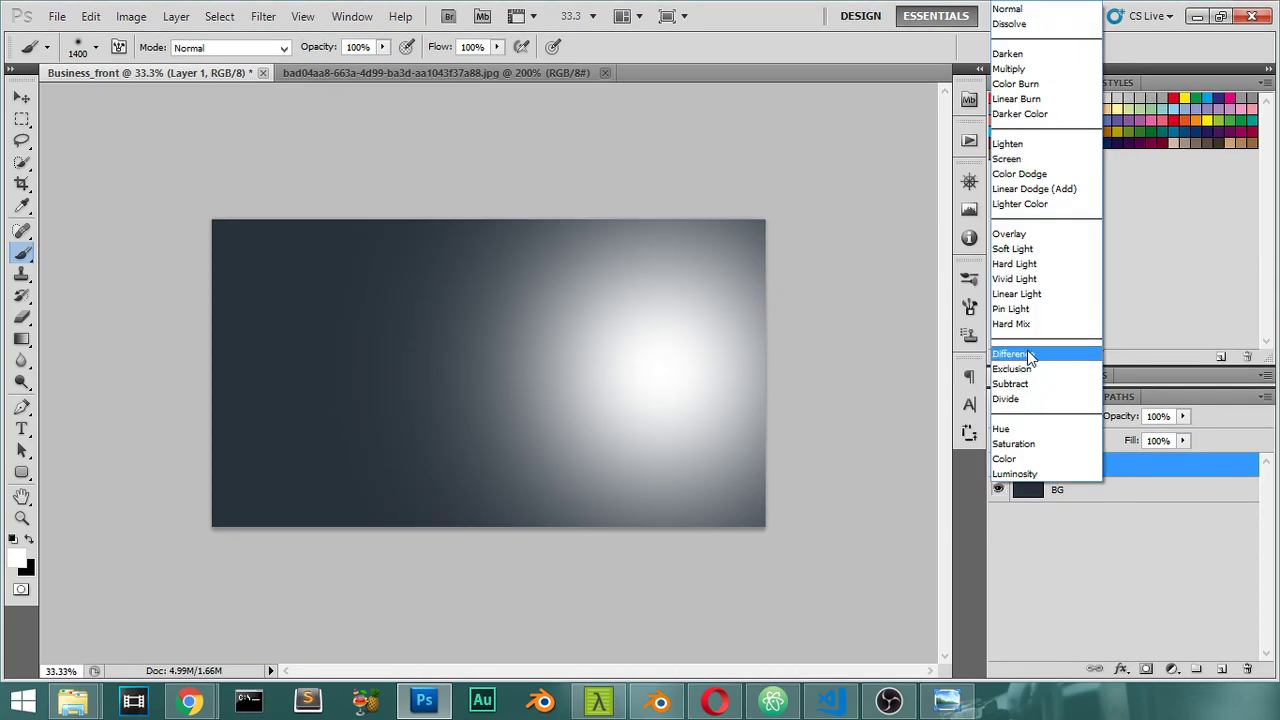
click(1010, 233)
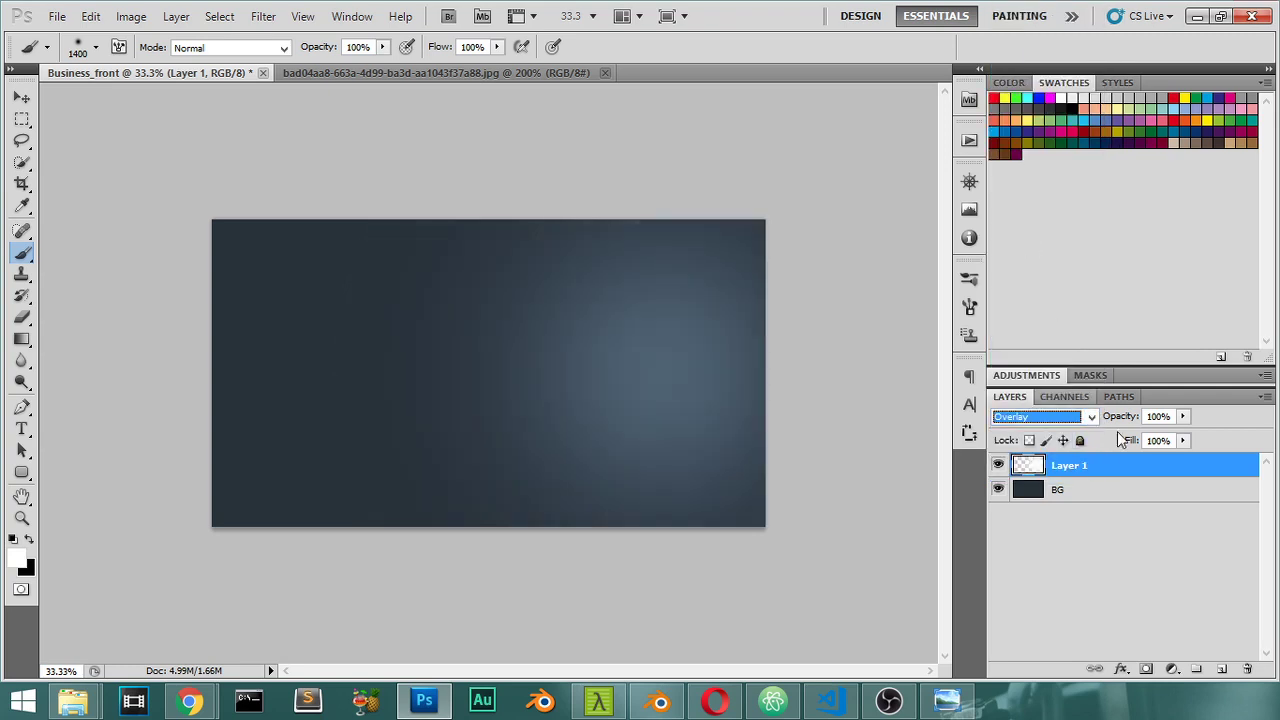
Reduce the glow layer's opacity to 55% and inspect the glow up close.
drag(1130, 424, 1088, 444)
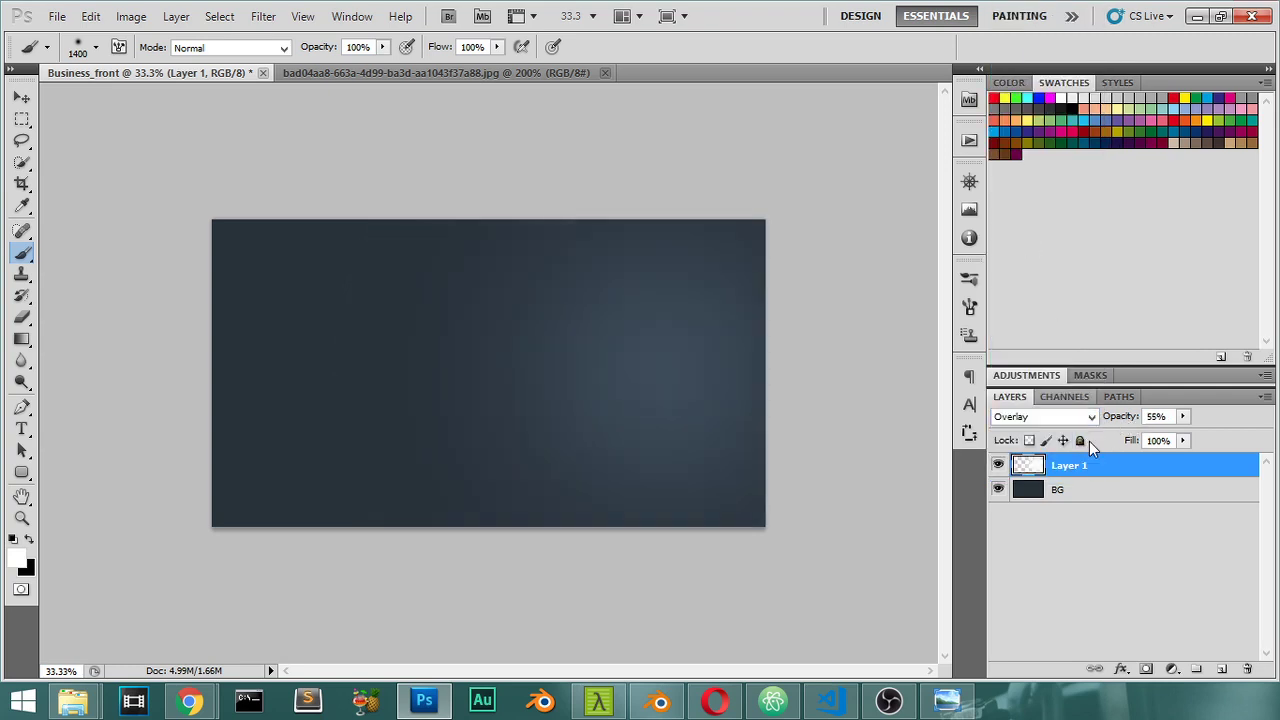
key(ctrl+plus)
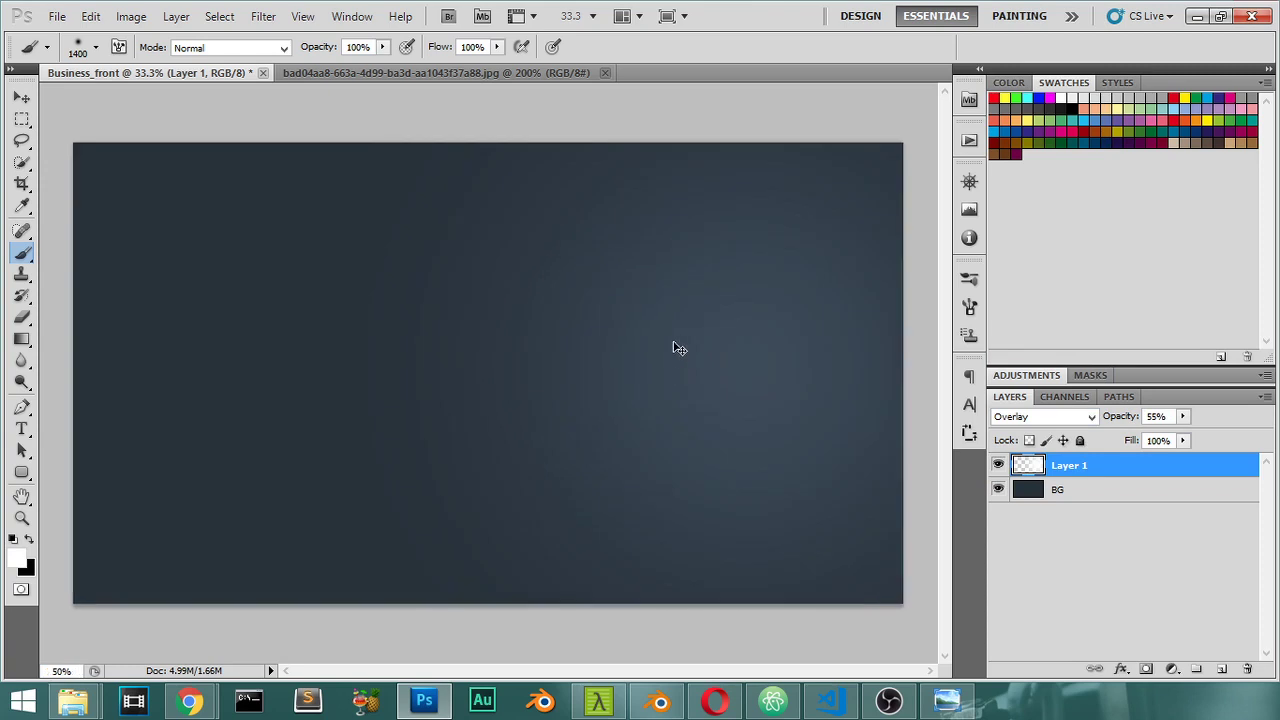
key(ctrl+plus)
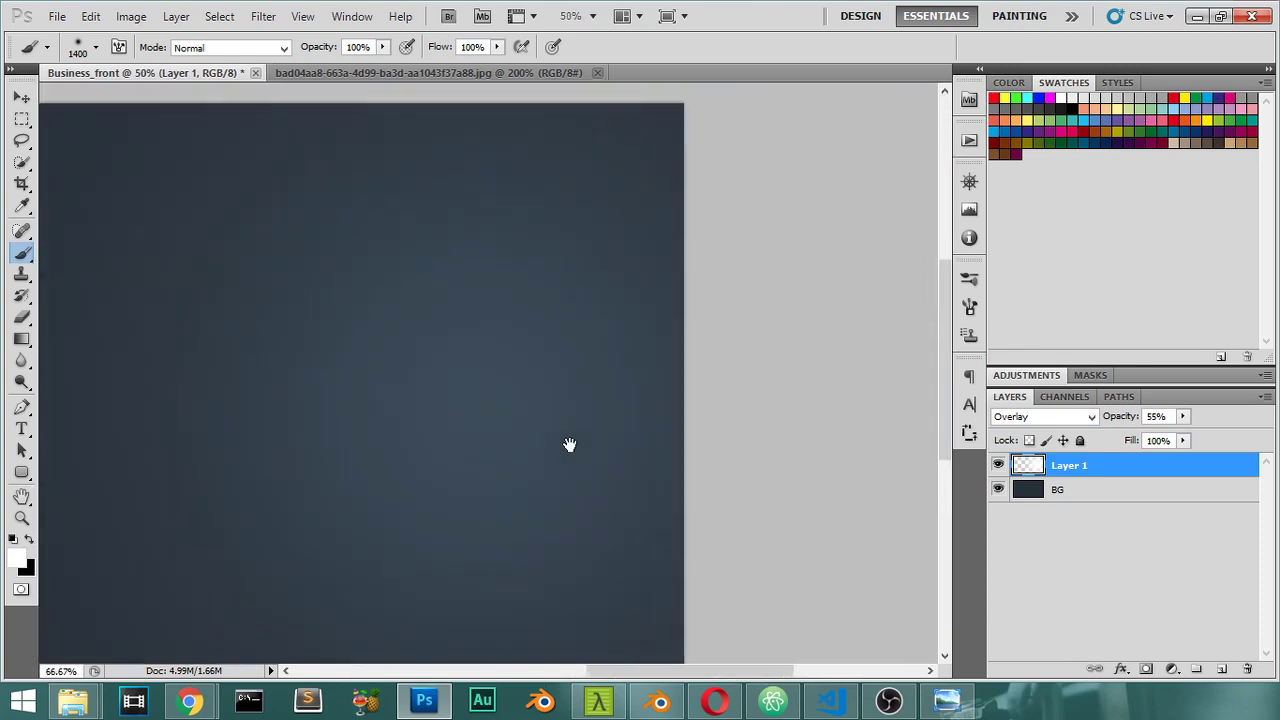
key(ctrl+minus)
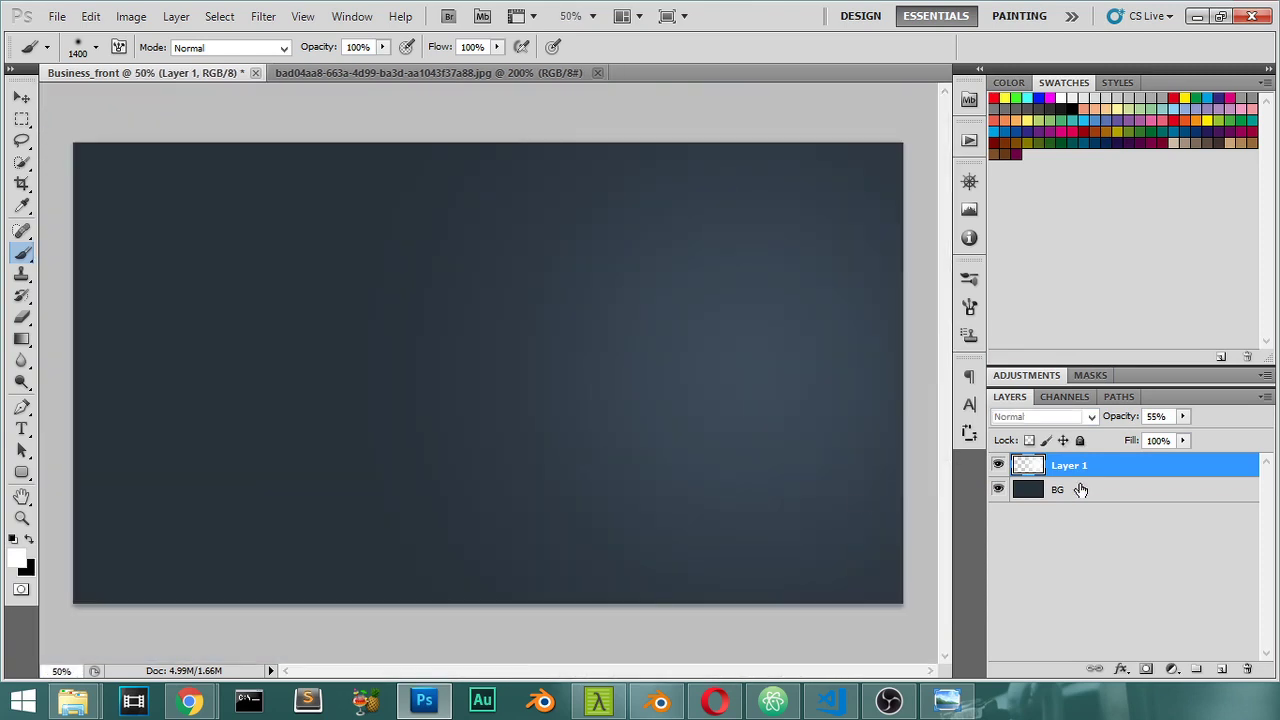
Group the glow layer and the BG layer together and name the group BG.
shift+click(1080, 489)
key(ctrl+g)
double_click(1076, 463)
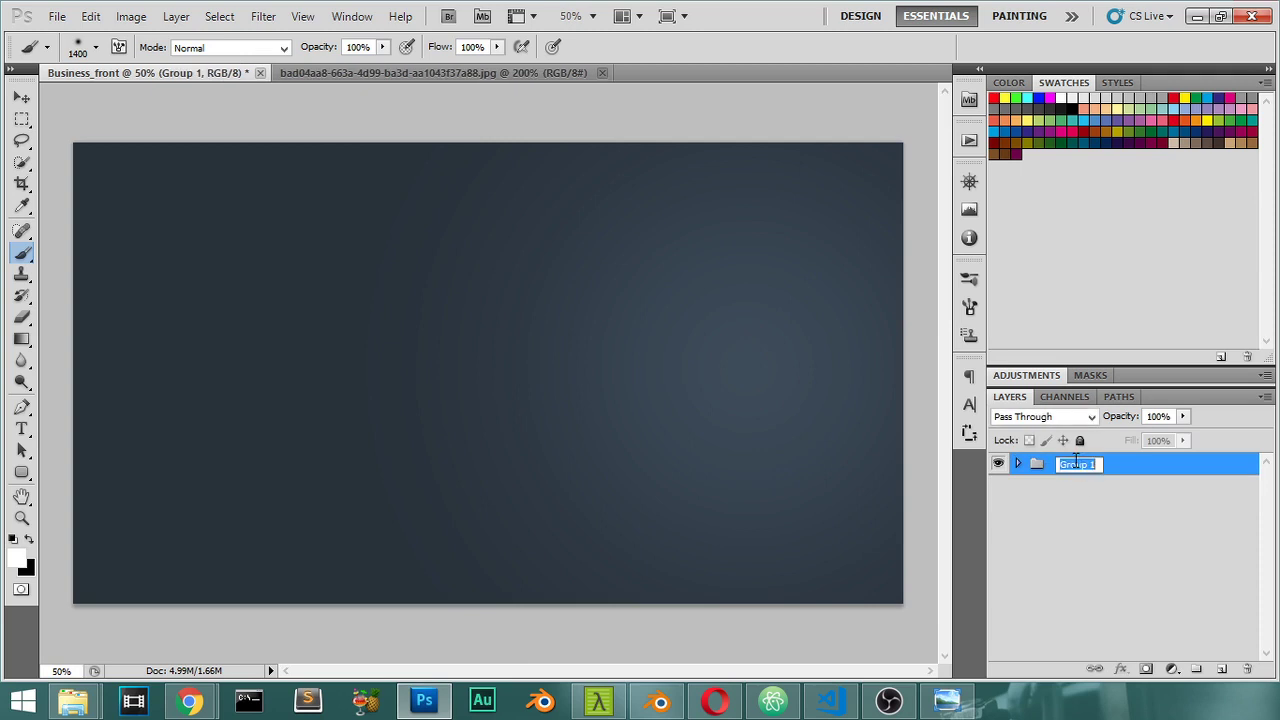
text(BG)
key(Return)
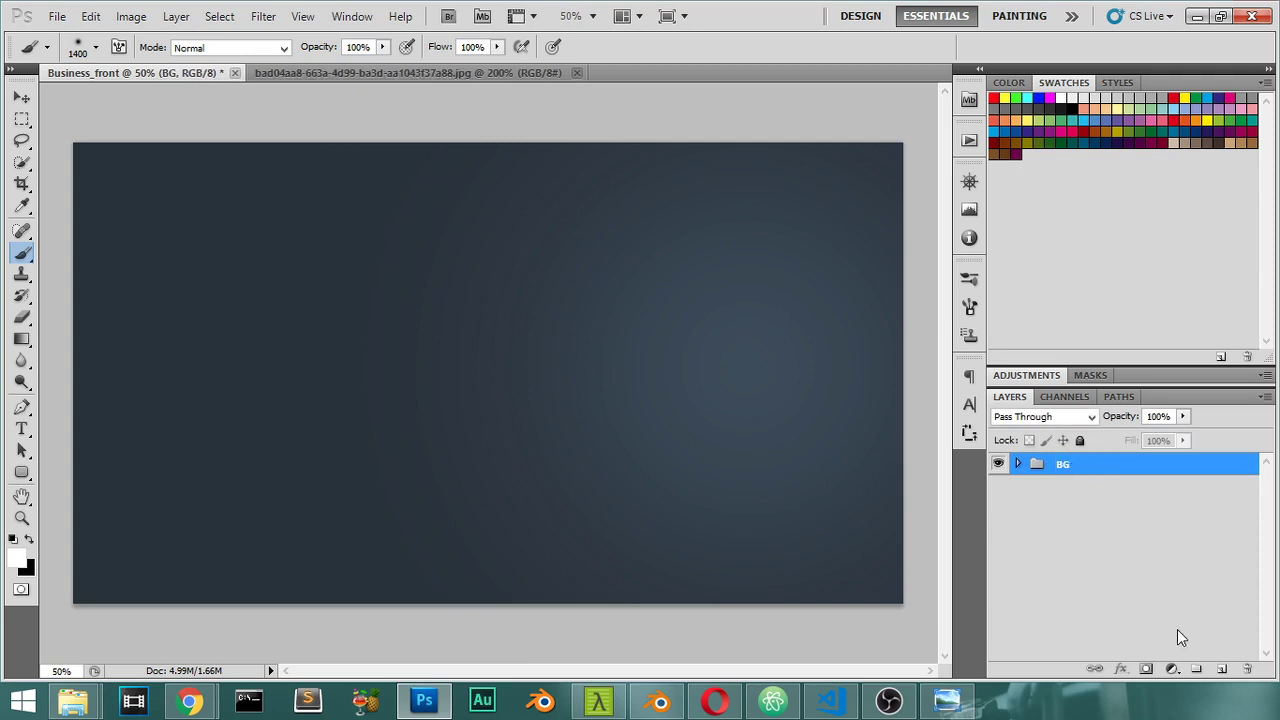
Study the angled stripes in the reference image and add a new empty layer above the BG group on the card.
click(504, 74)
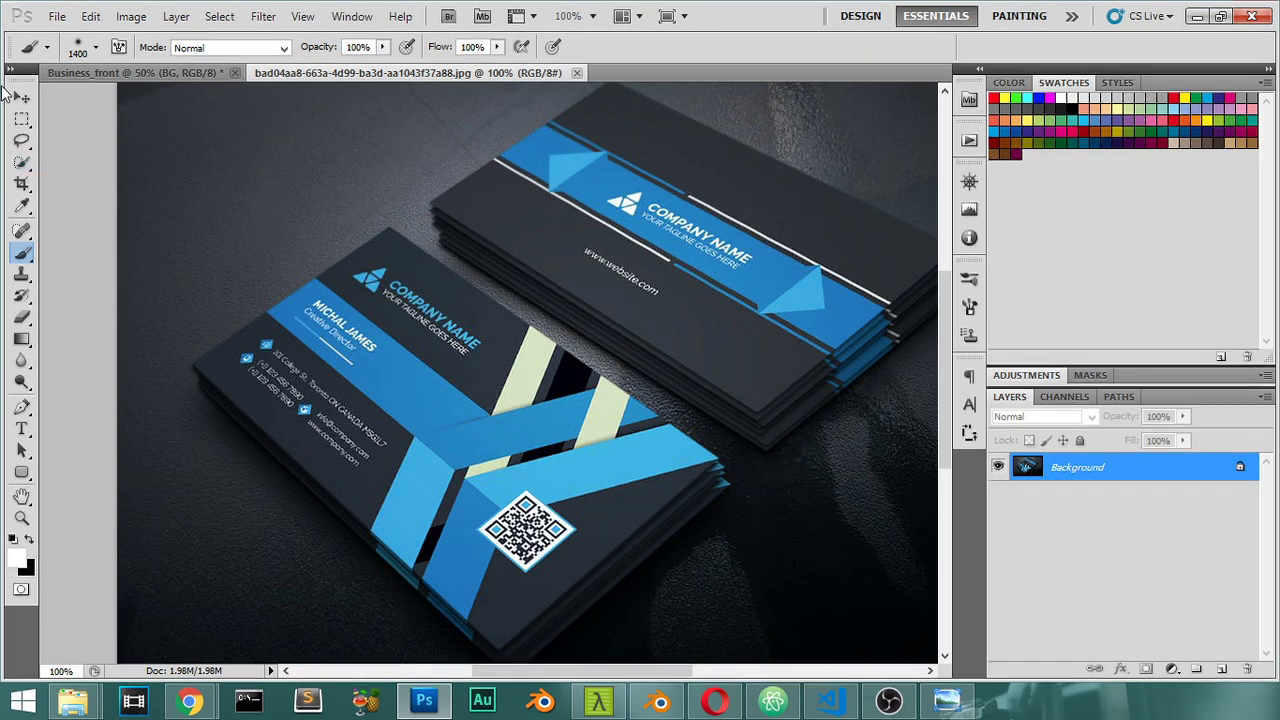
click(21, 97)
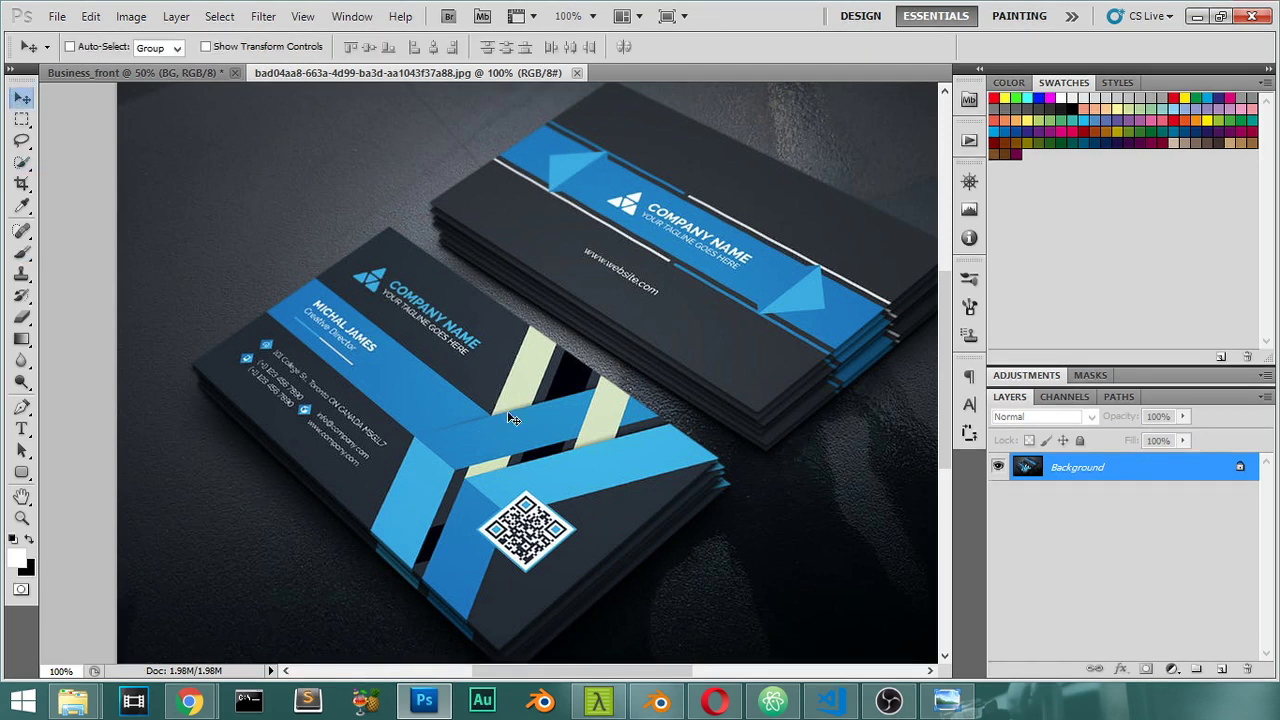
click(177, 69)
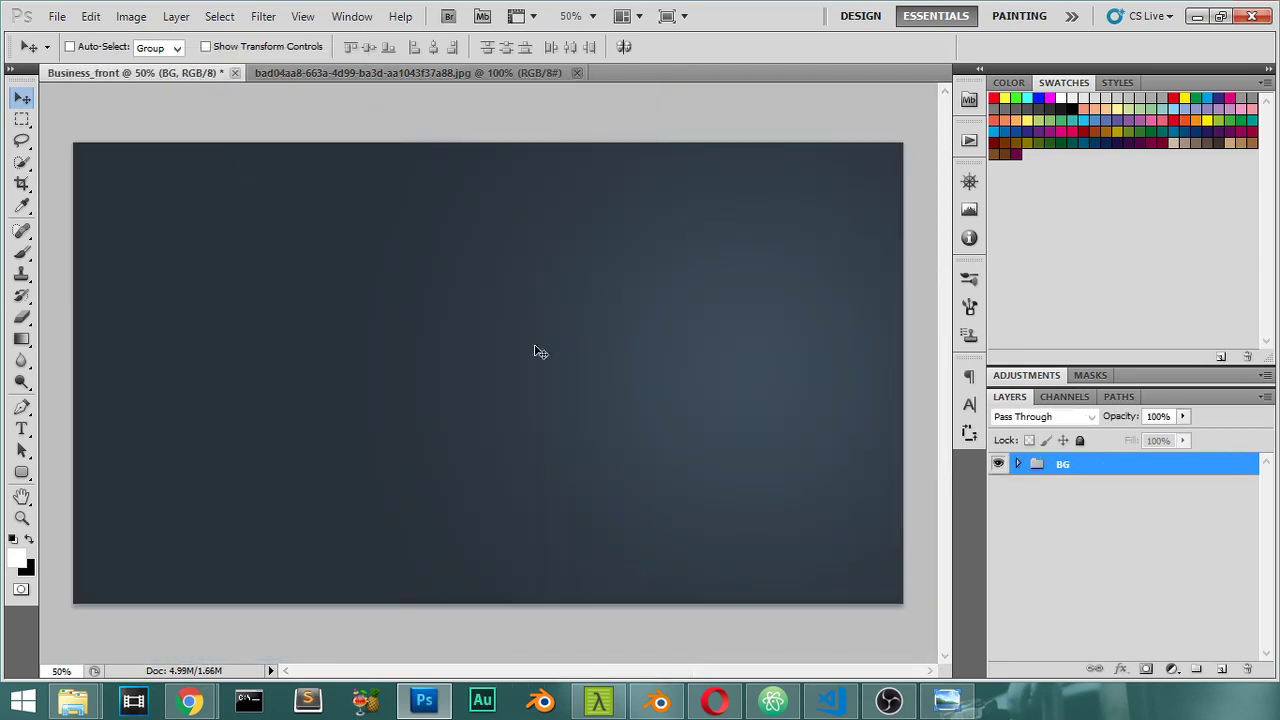
key(p)
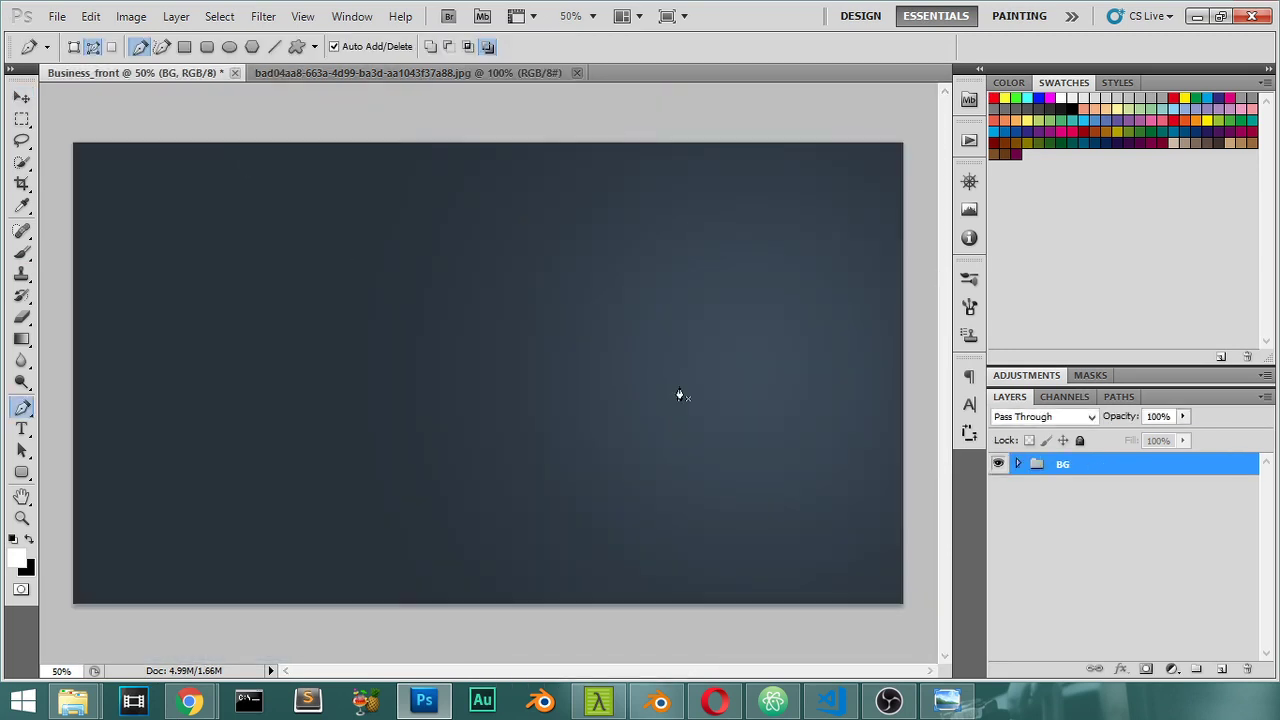
click(1218, 672)
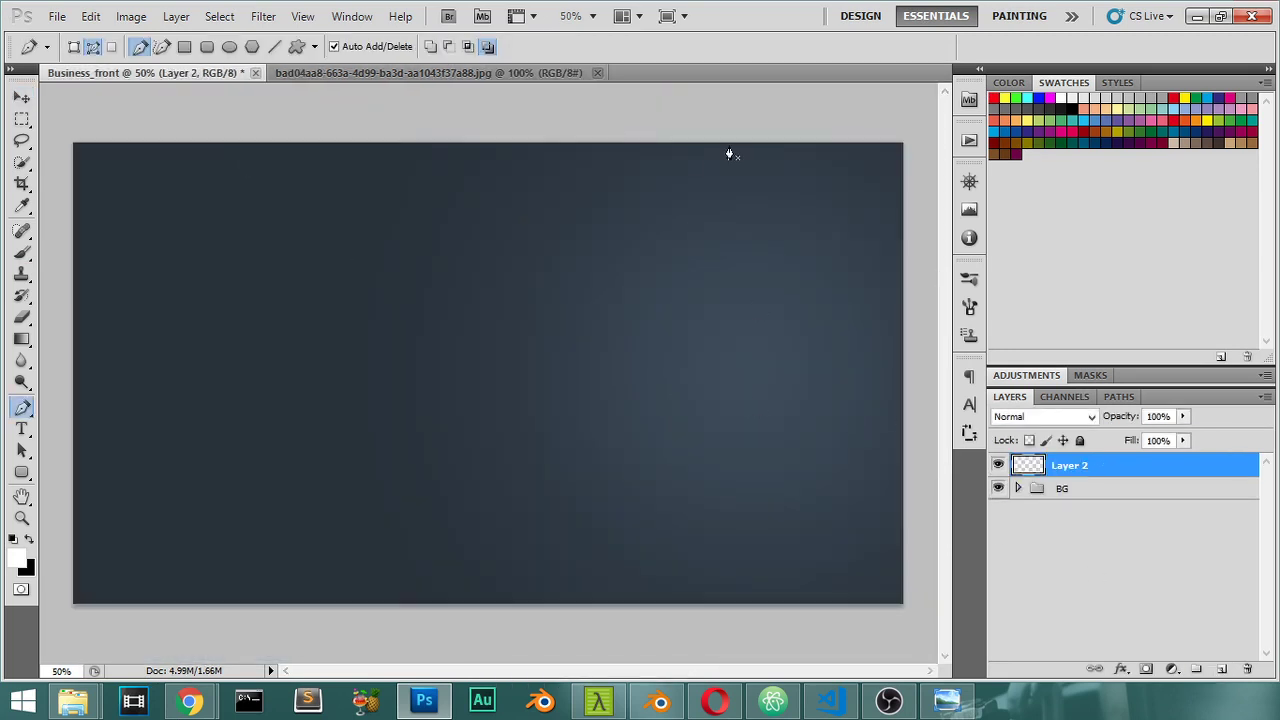
click(377, 68)
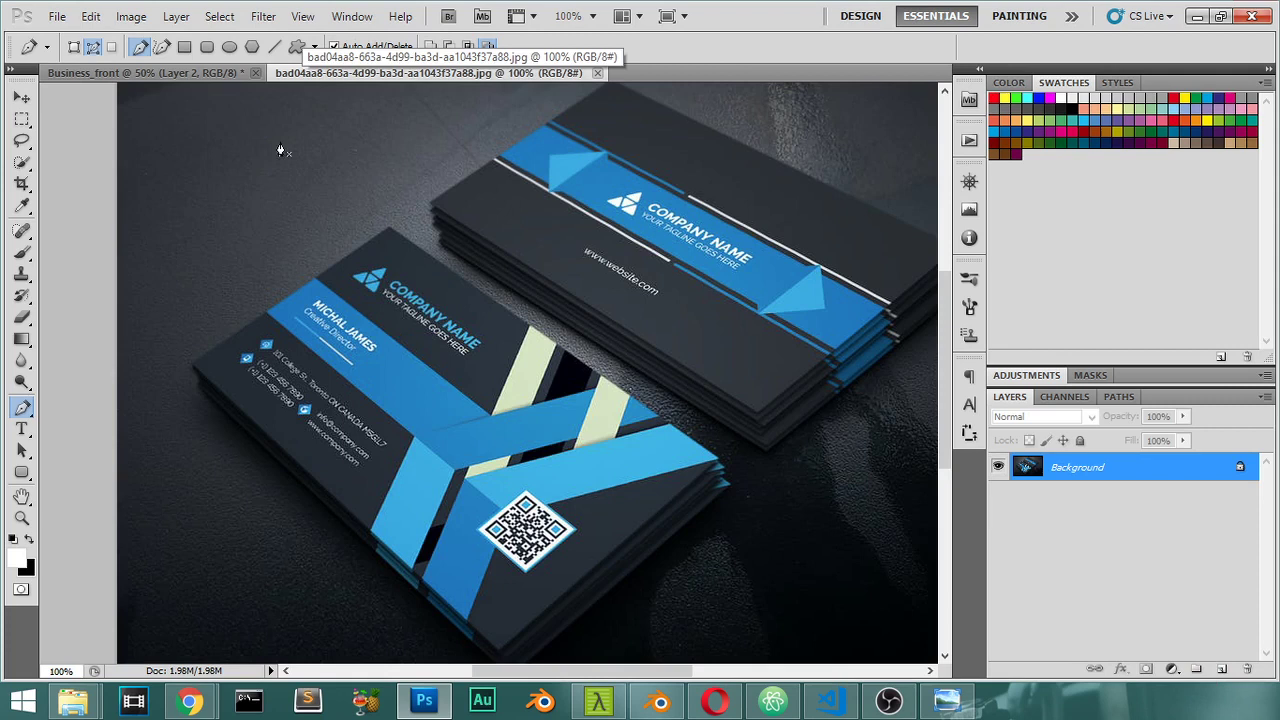
click(205, 72)
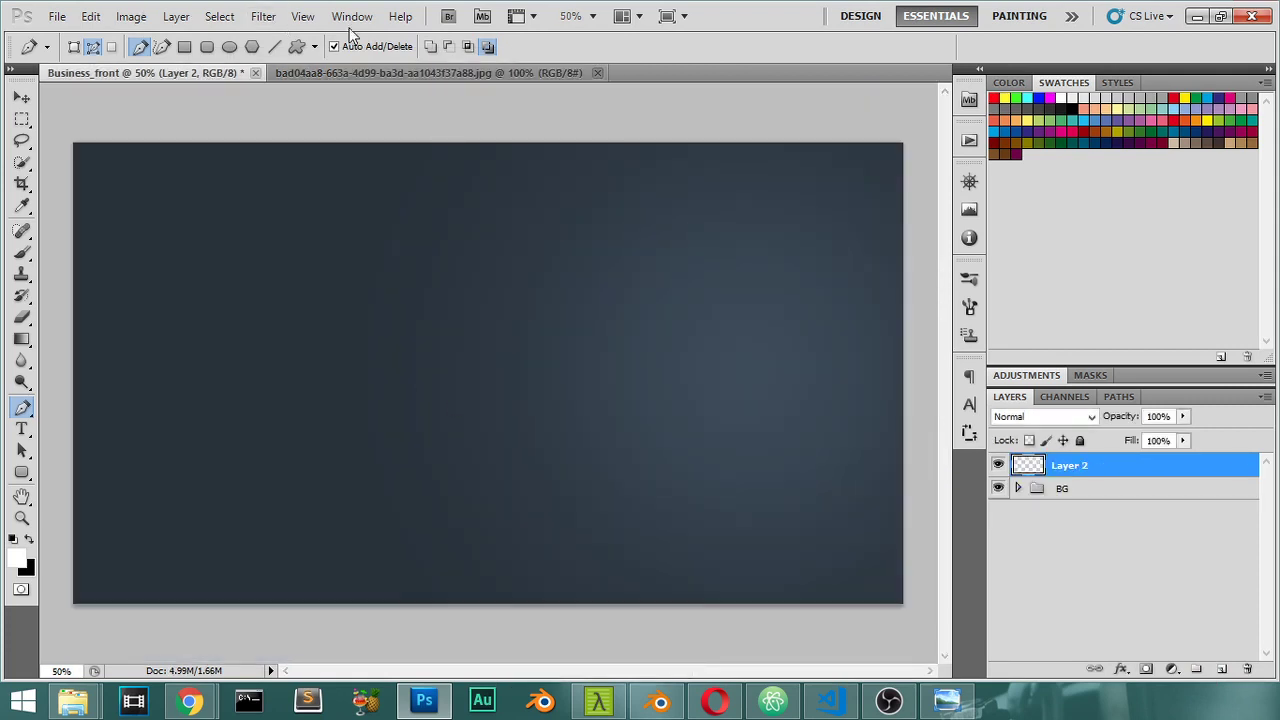
Place a horizontal guide at 3 cm and draw a white rectangle about 1.2 cm wide from just above the card down to it.
key(ctrl+r)
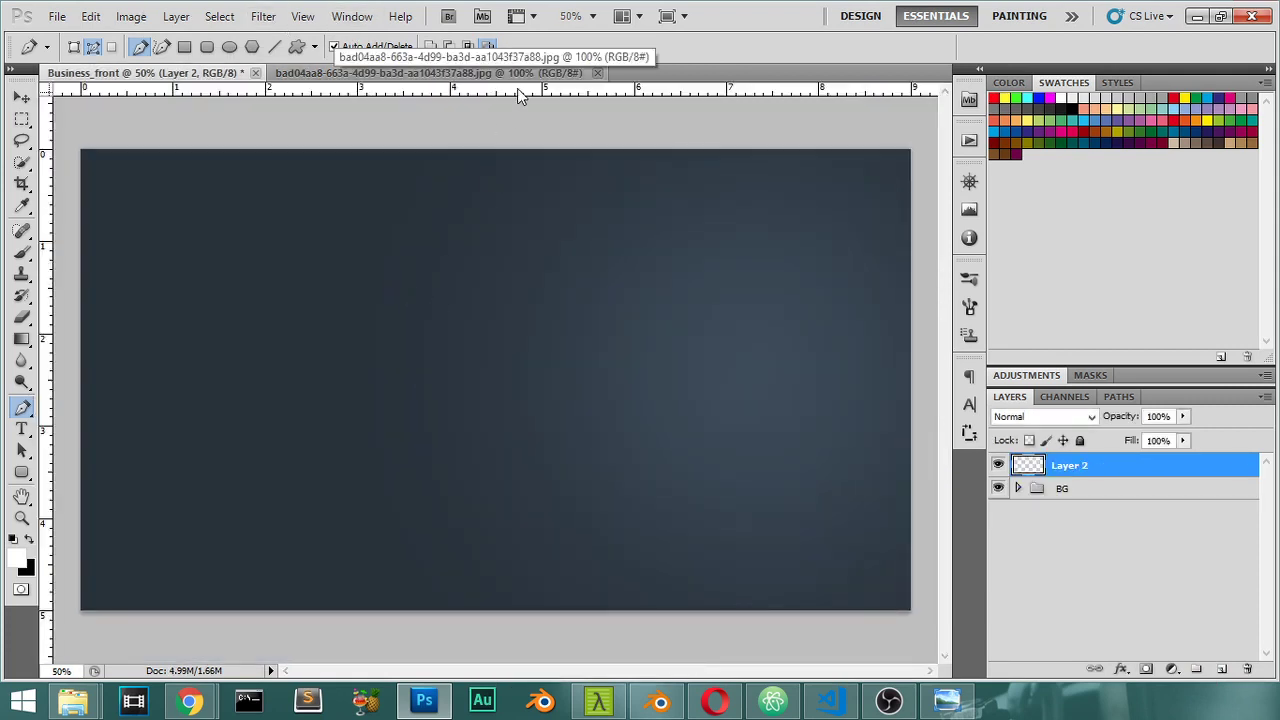
drag(484, 87, 615, 430)
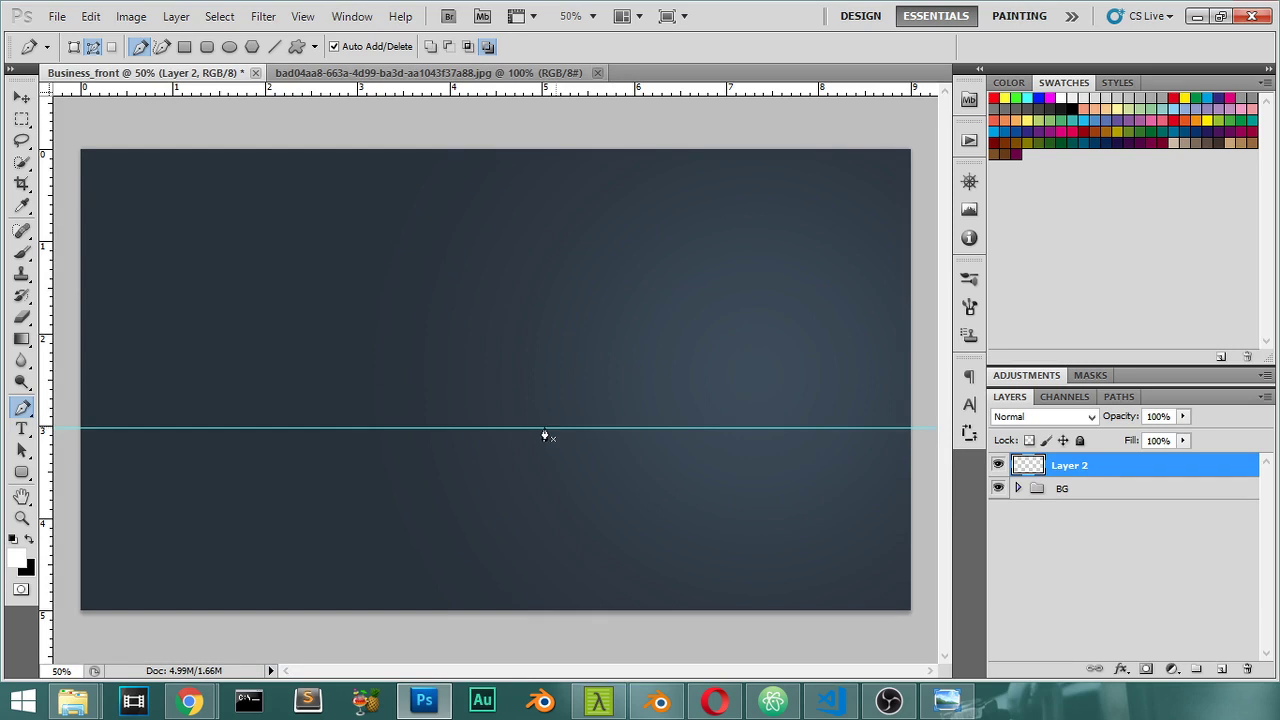
click(22, 472)
click(80, 471)
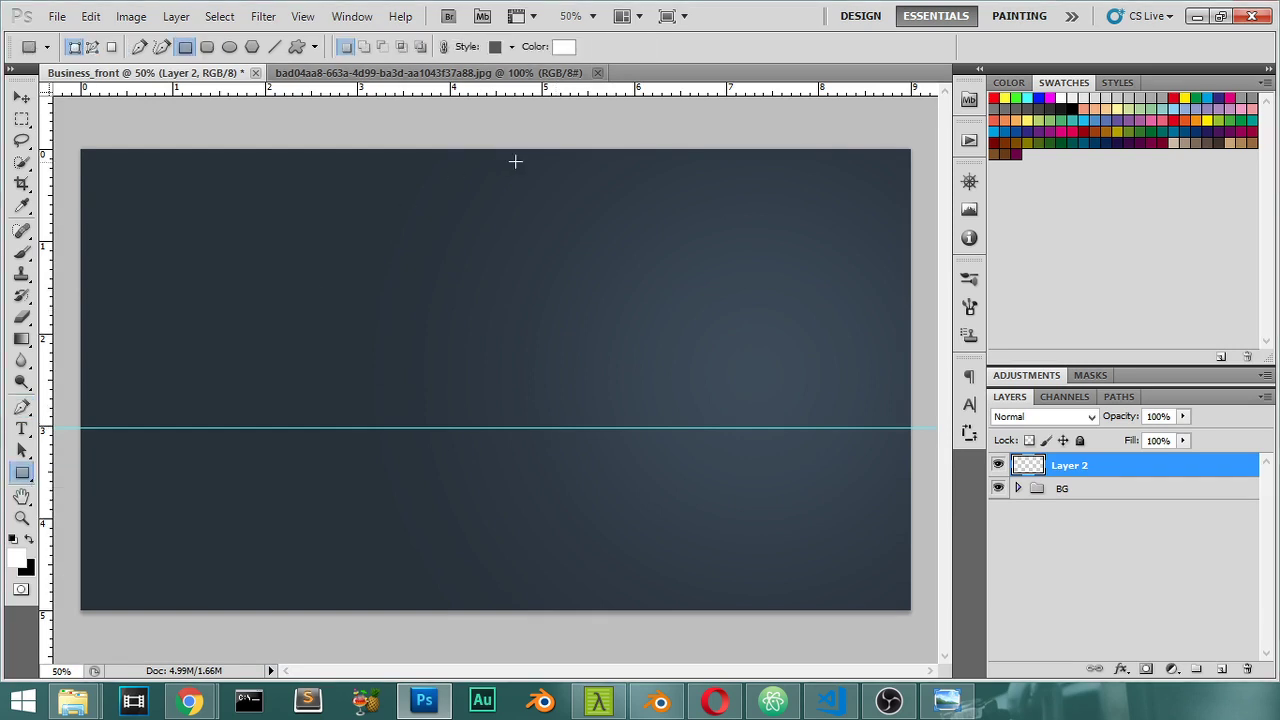
drag(631, 140, 519, 427)
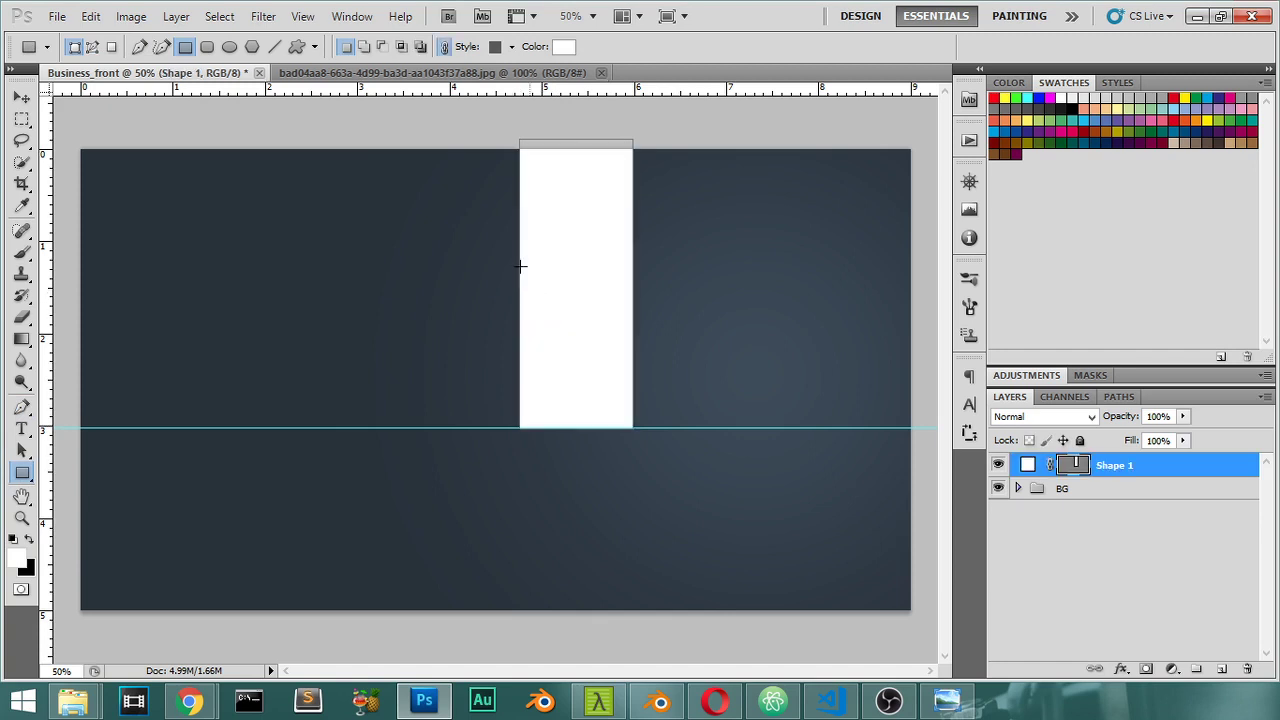
Place a duplicate of the white rectangle directly below the guide and reselect the original Shape 1 layer.
click(21, 97)
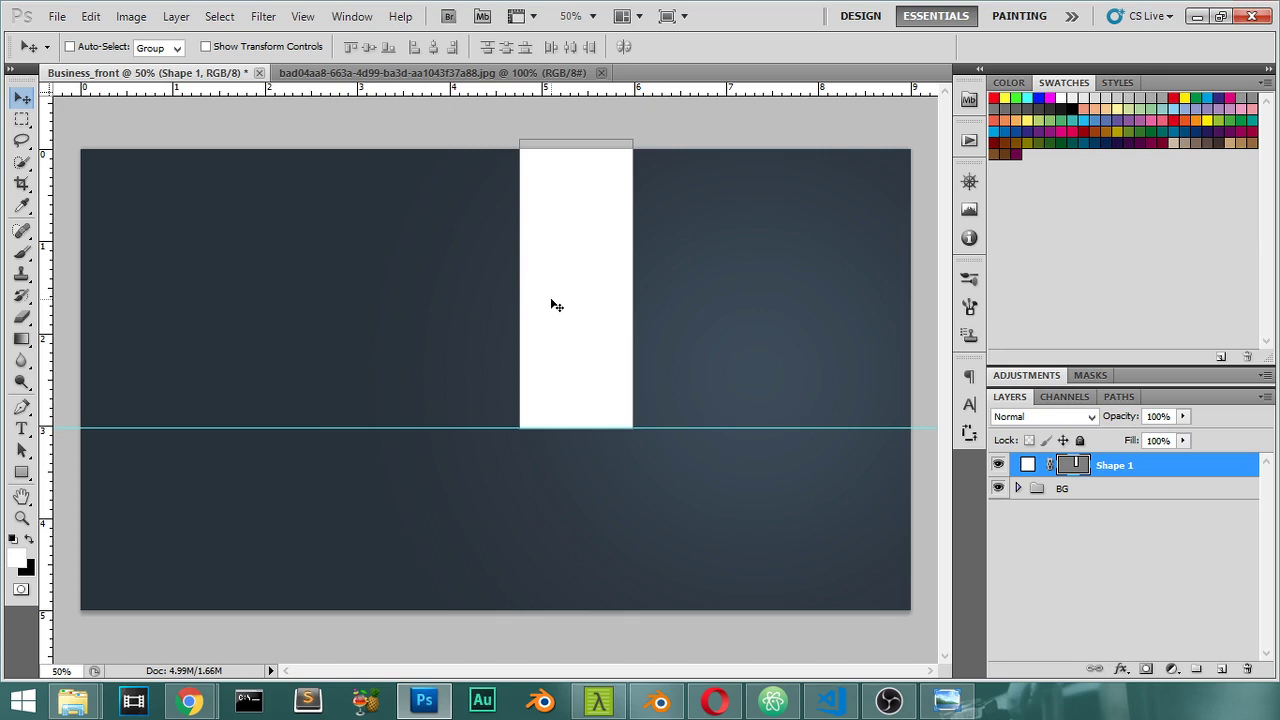
key(ctrl+j)
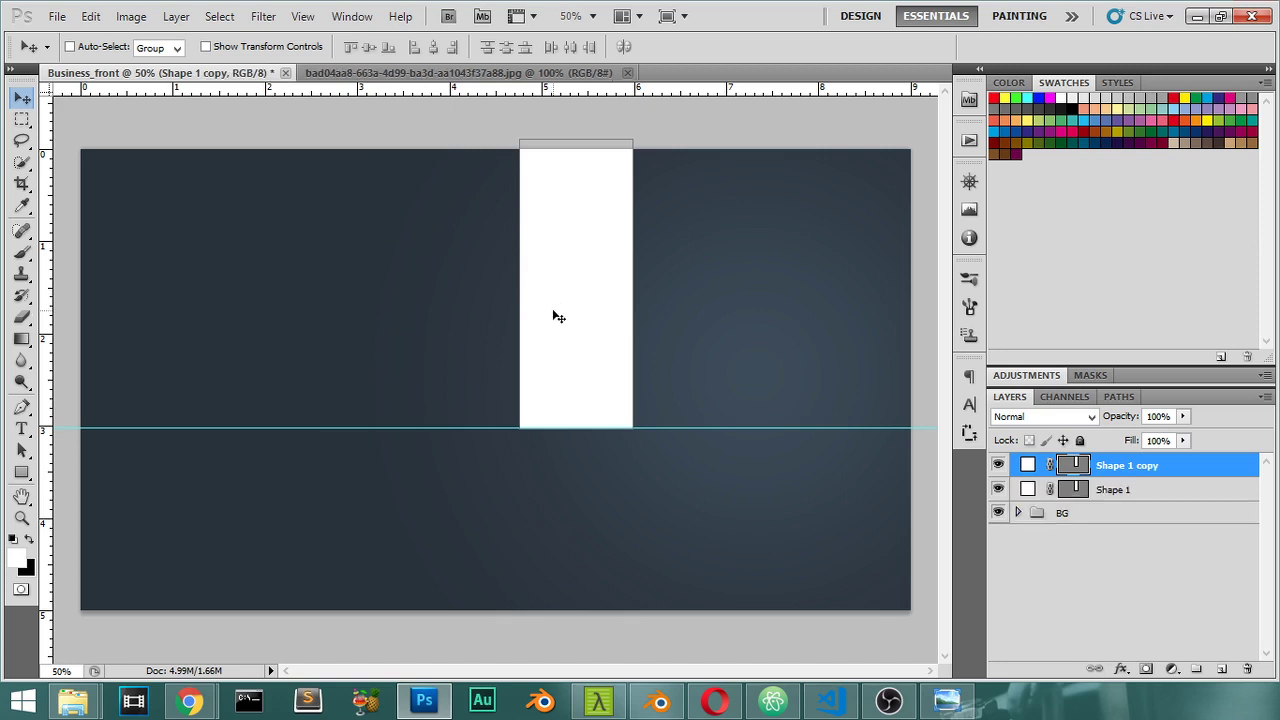
drag(573, 271, 589, 558)
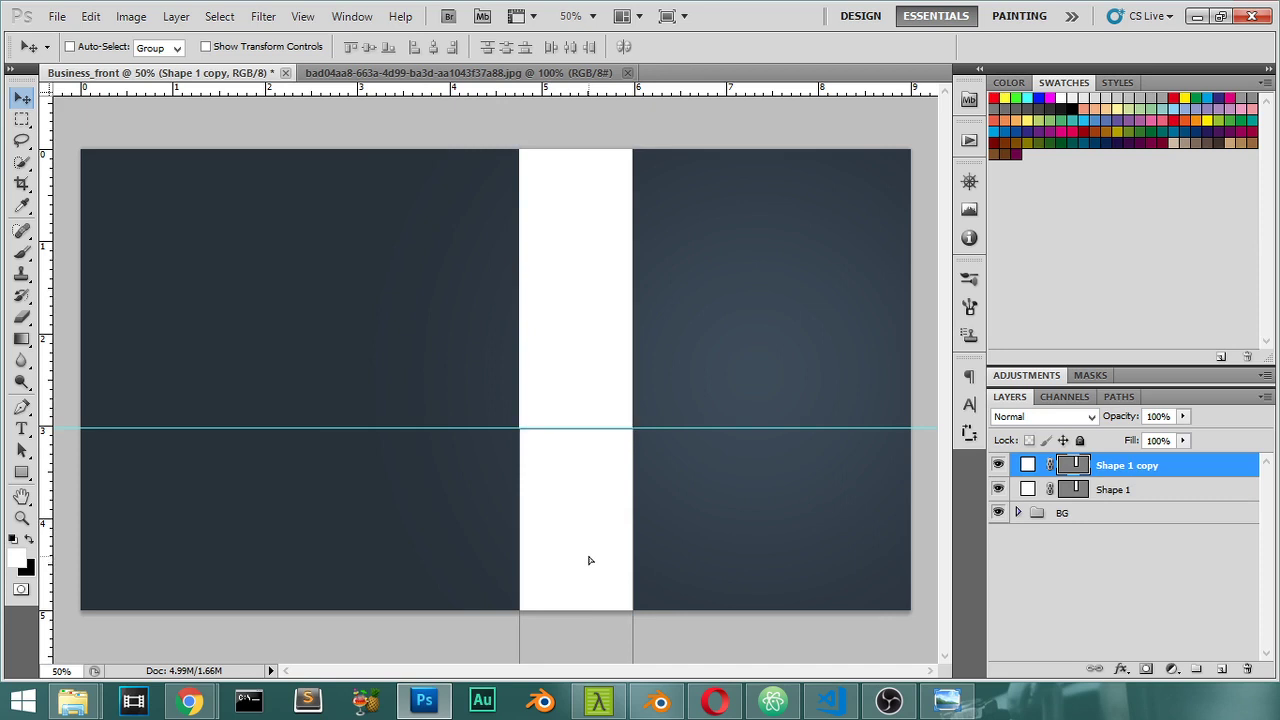
click(1031, 492)
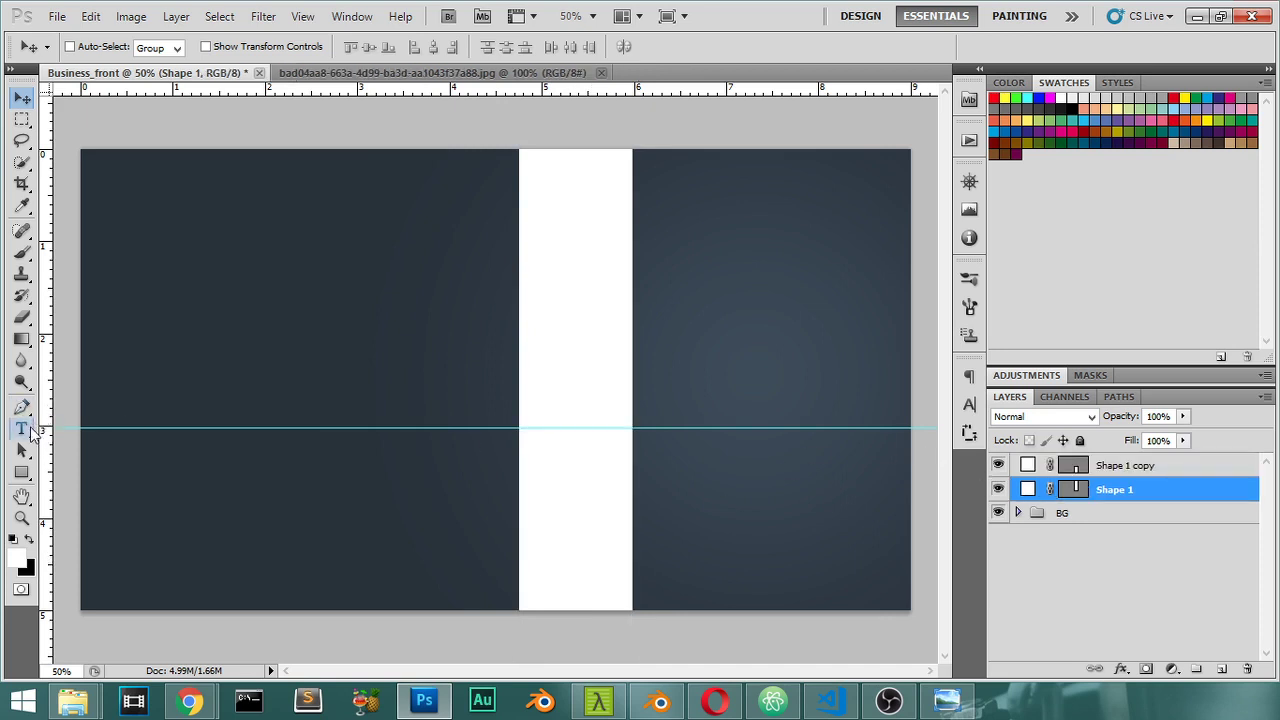
click(26, 452)
click(26, 453)
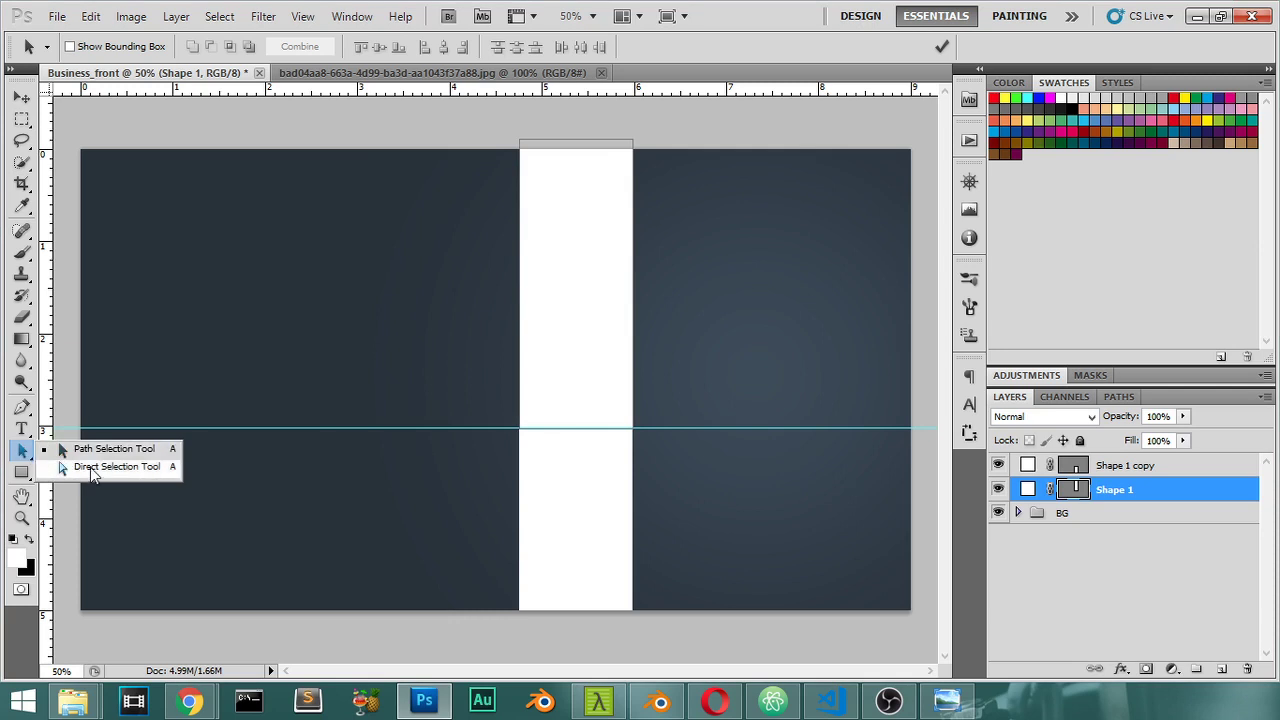
click(93, 470)
click(23, 454)
click(100, 449)
drag(652, 126, 491, 194)
drag(586, 137, 608, 144)
key(ctrl+z)
Slant the upper rectangle by shifting its two upper anchor points about 1.9 cm to the right with the Direct Selection tool.
click(25, 459)
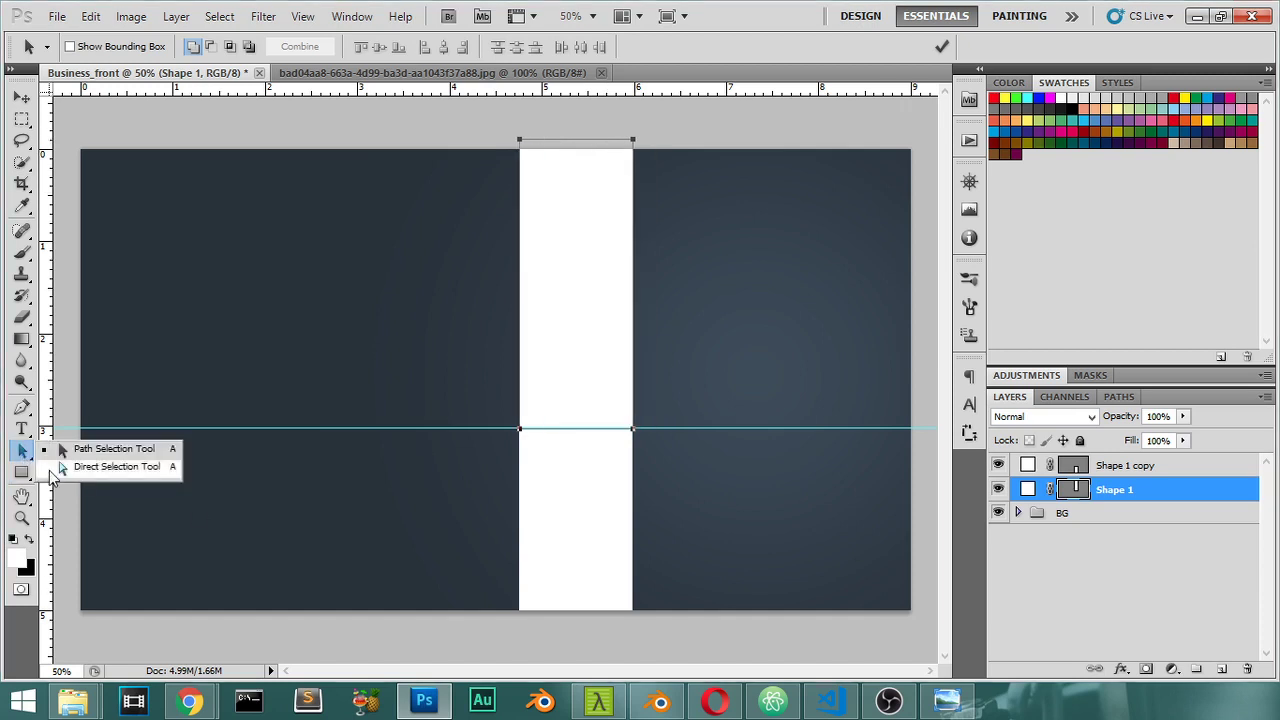
click(100, 470)
drag(660, 130, 500, 186)
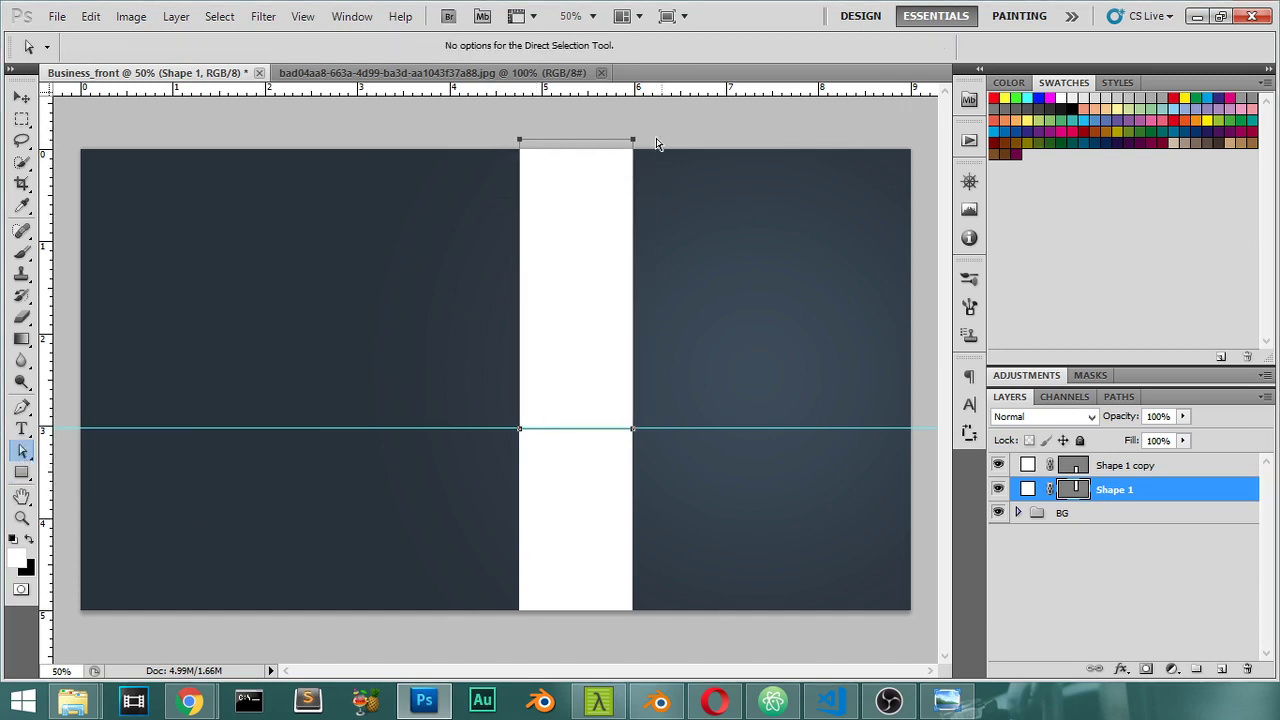
drag(636, 145, 806, 148)
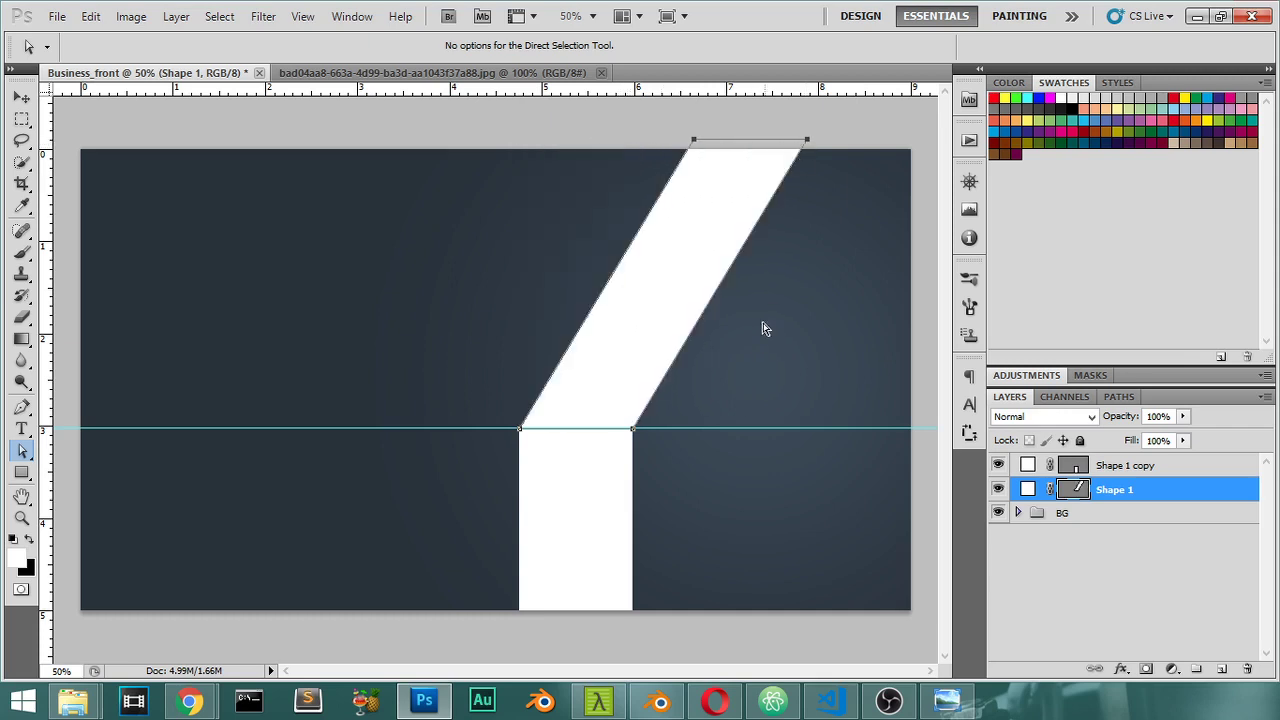
Toggle the visibility of the two shape layers to tell the segments apart, ending with Shape 1 copy selected.
click(1034, 467)
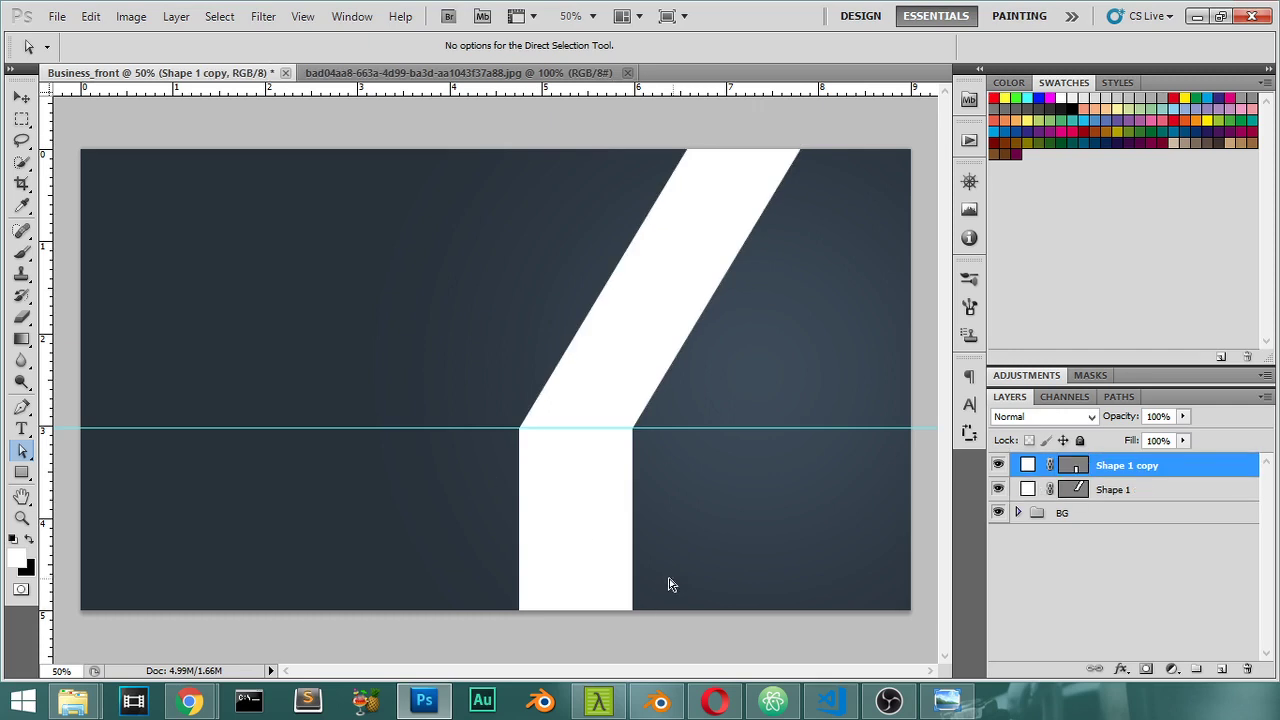
click(1040, 490)
click(999, 489)
click(999, 489)
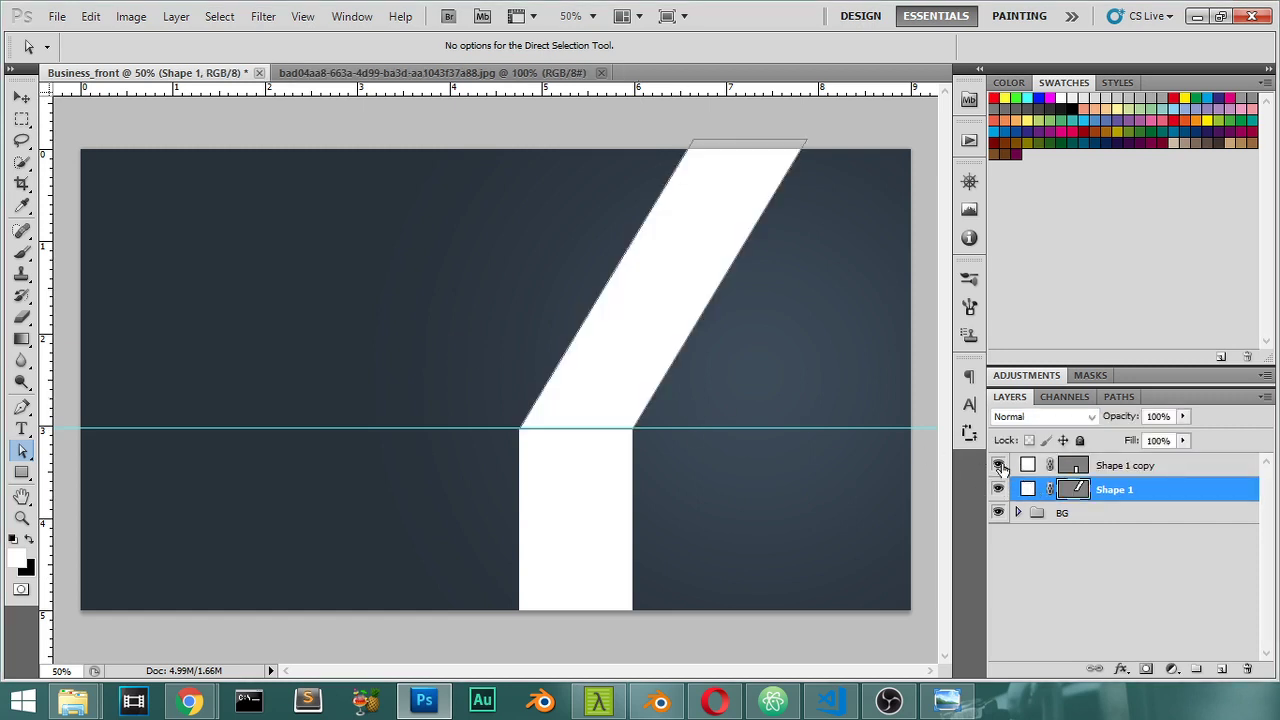
click(1012, 465)
click(999, 465)
click(999, 465)
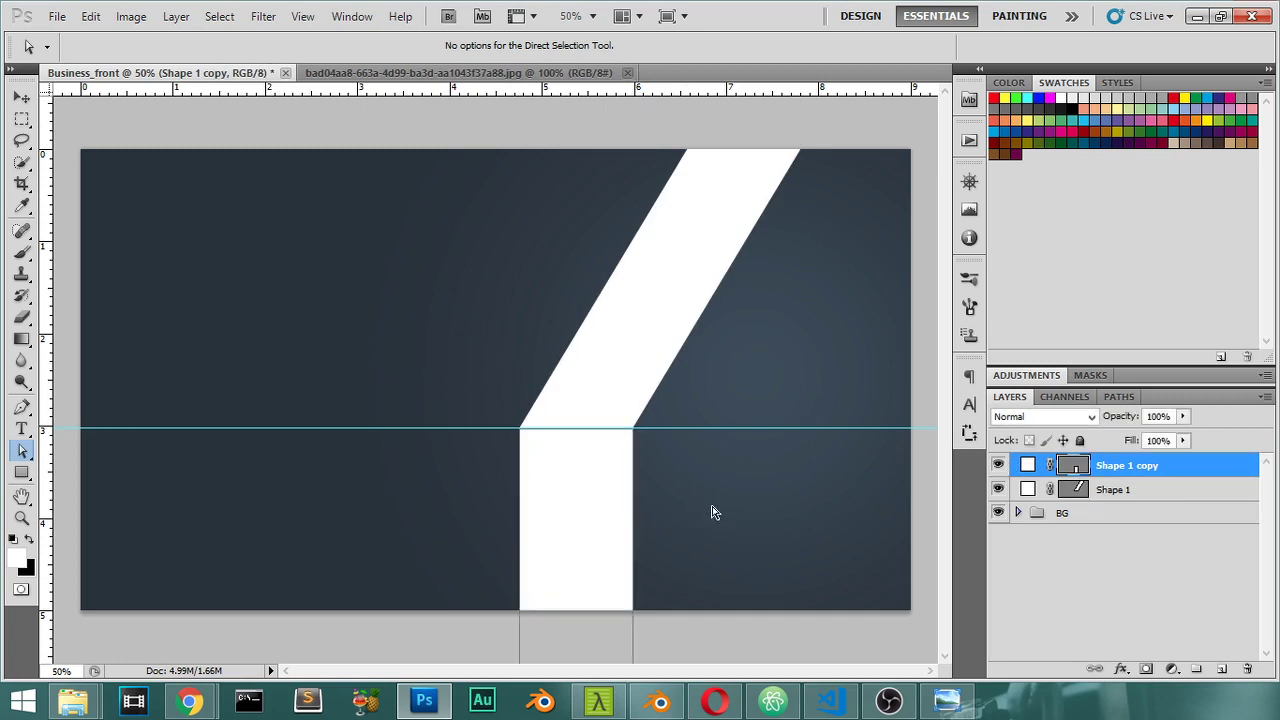
Slant the lower rectangle by nudging its two lower anchor points about 1.5 cm to the right, forming a chevron with the upper one.
key(ctrl+minus)
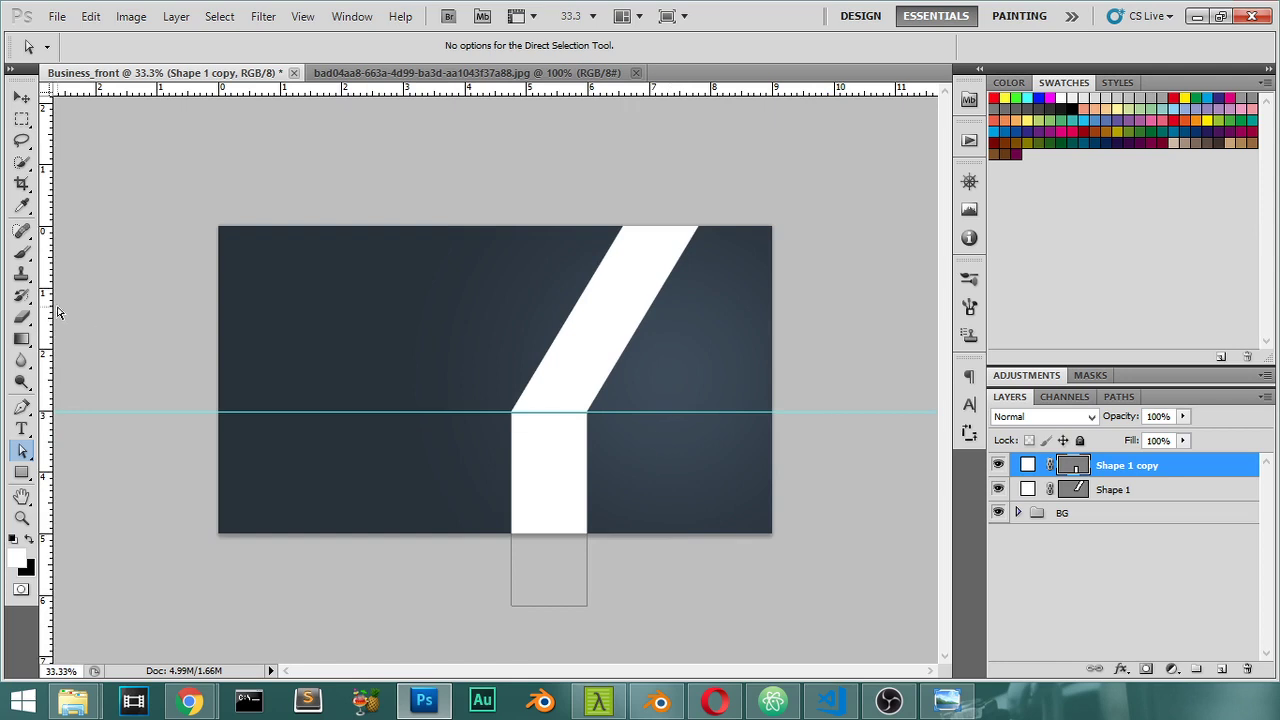
click(22, 449)
drag(638, 579, 484, 628)
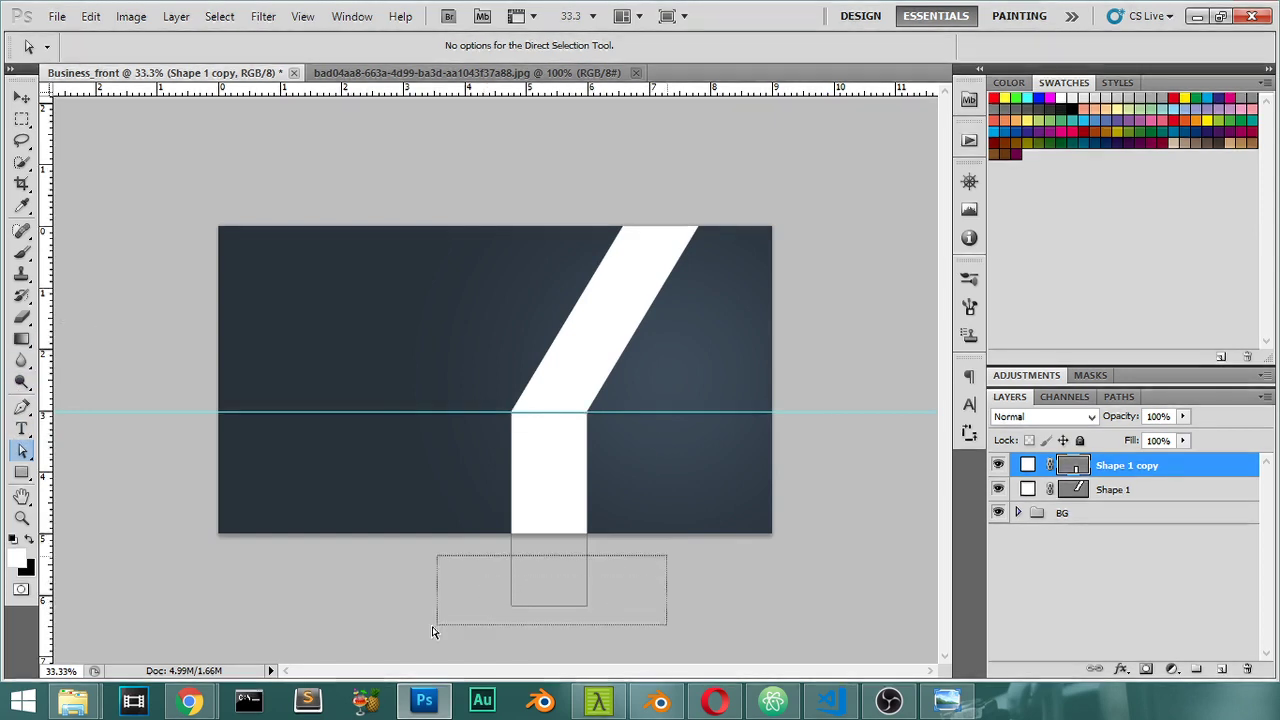
key(shift+Right)
key(shift+Right)
key(shift+Right)
key(shift+Right)
key(shift+Right)
key(shift+Right)
key(shift+Right)
key(shift+Right)
key(shift+Right)
key(shift+Right)
key(shift+Right)
key(shift+Right)
key(shift+Right)
key(shift+Right)
key(shift+Right)
key(shift+Right)
key(shift+Right)
key(shift+Right)
key(shift+Right)
key(shift+Right)
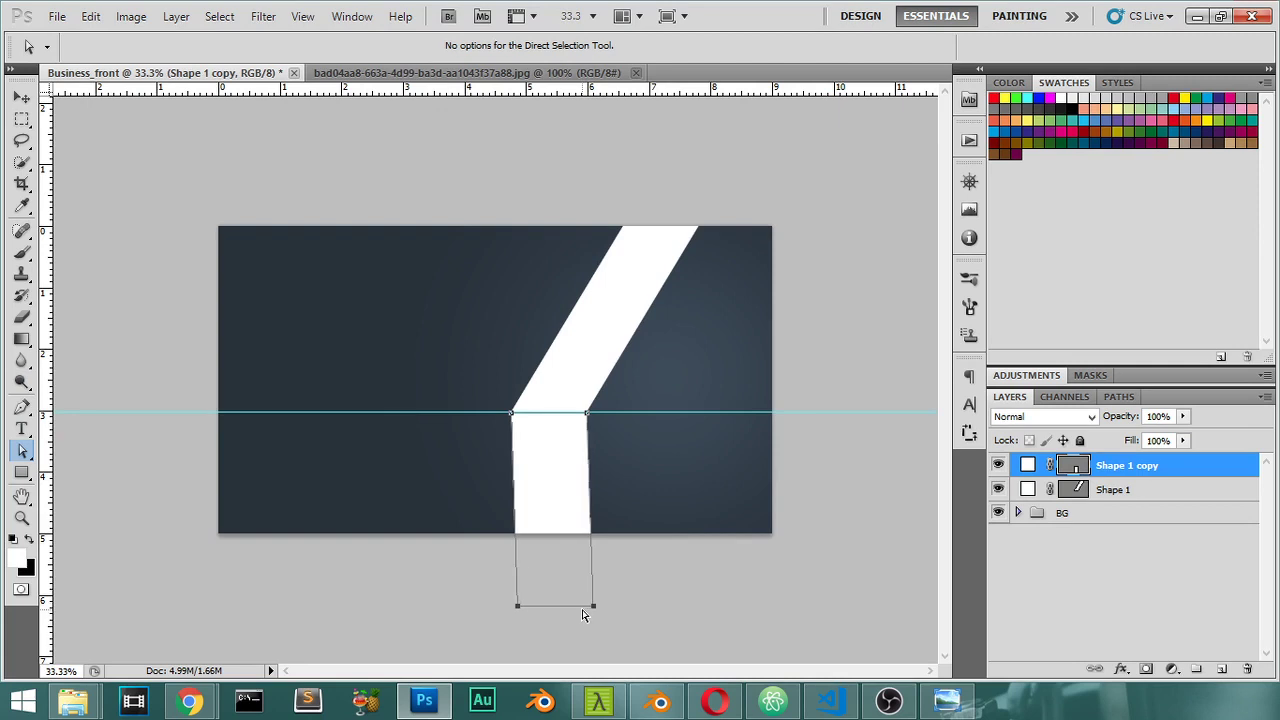
key(shift+Right)
key(shift+Right)
key(shift+Right)
key(shift+Right)
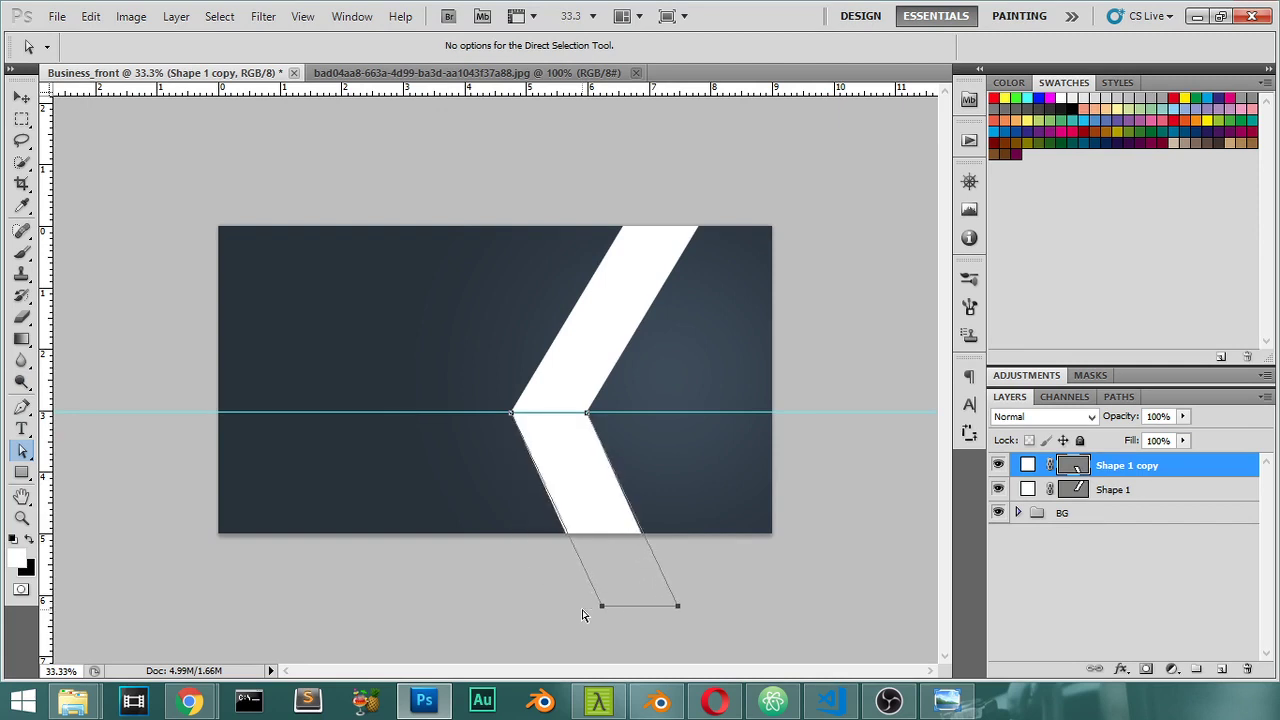
key(Return)
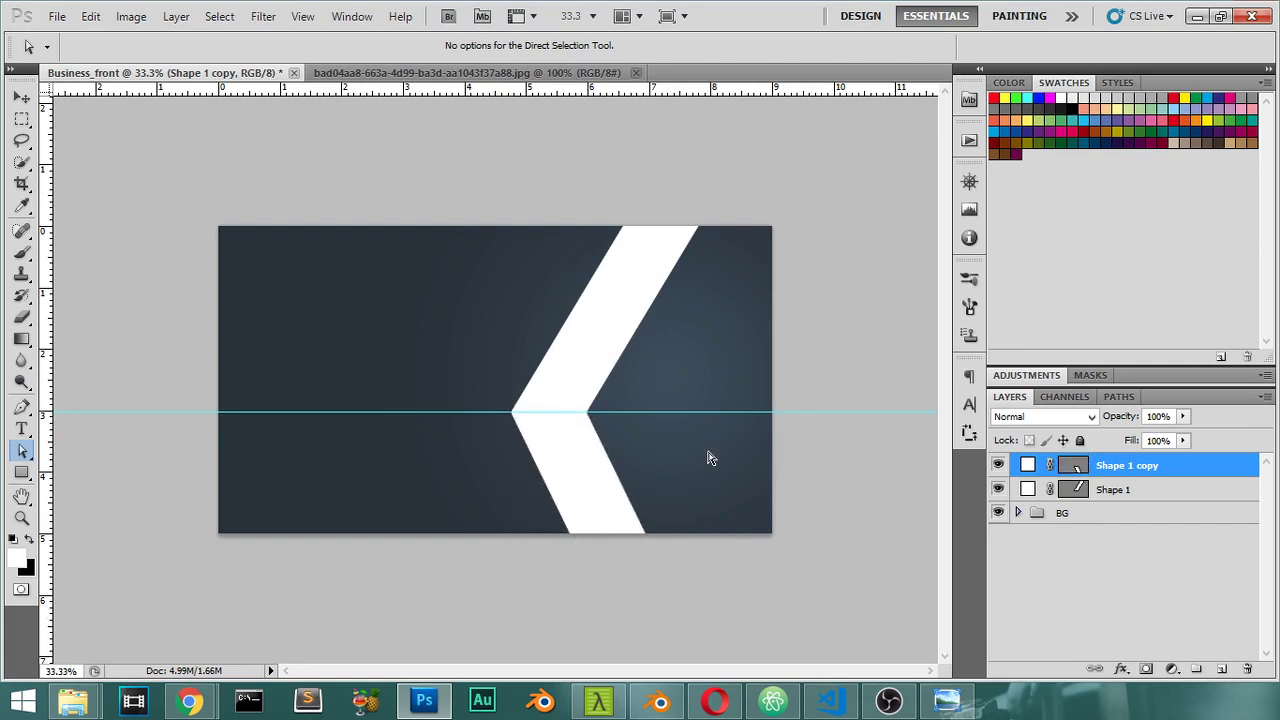
Select both shape layers and nudge the chevron about 0.4 cm to the right, comparing its position with the reference image.
shift+click(1133, 490)
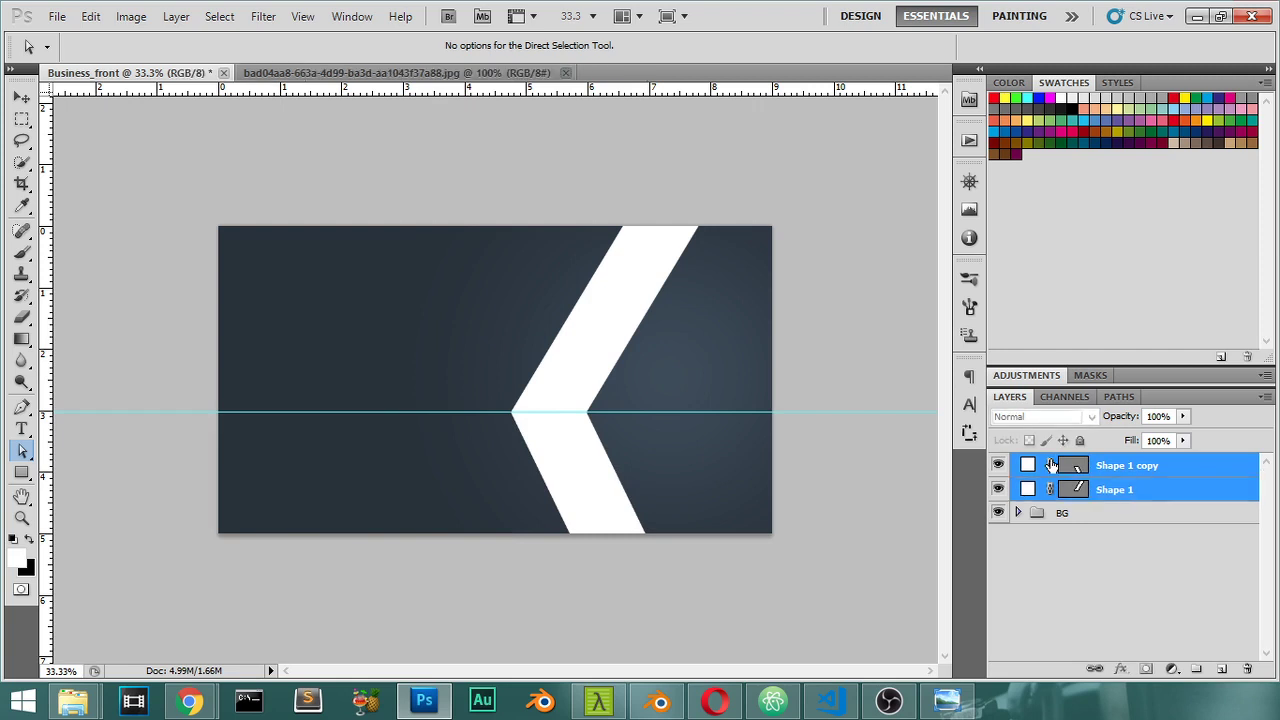
click(21, 97)
key(shift+Right)
key(shift+Right)
key(shift+Right)
key(shift+Right)
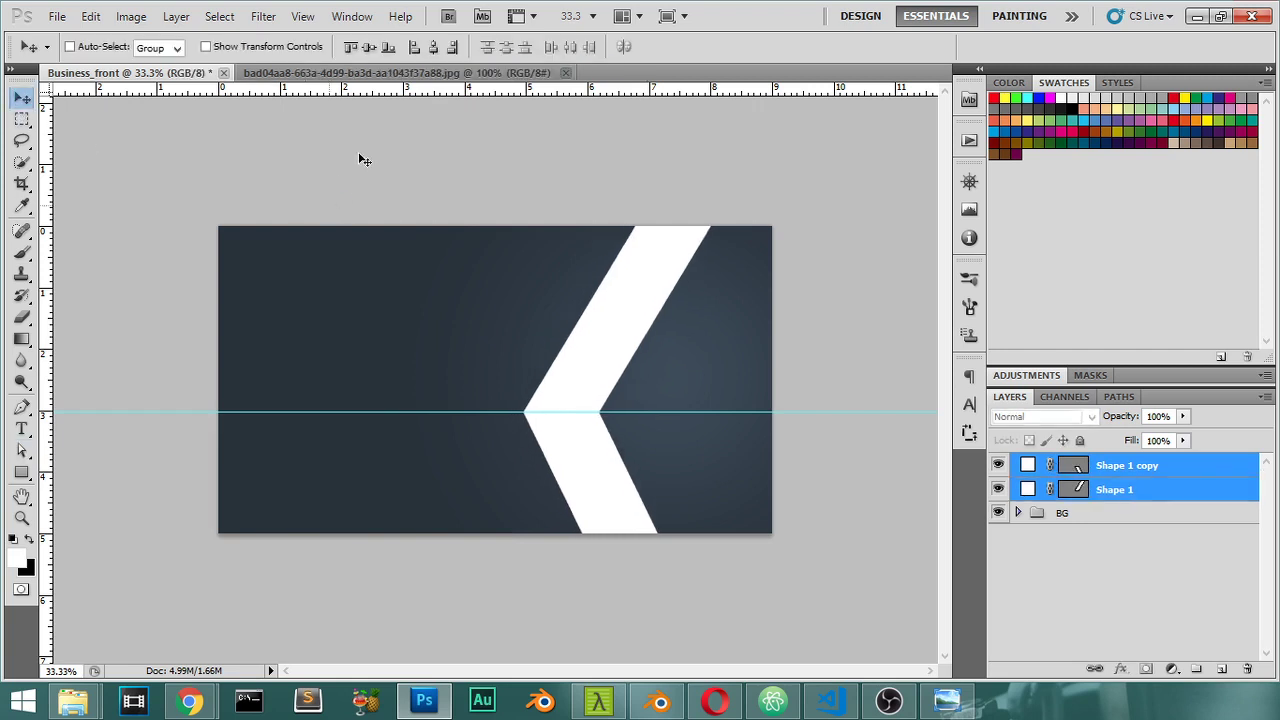
click(447, 74)
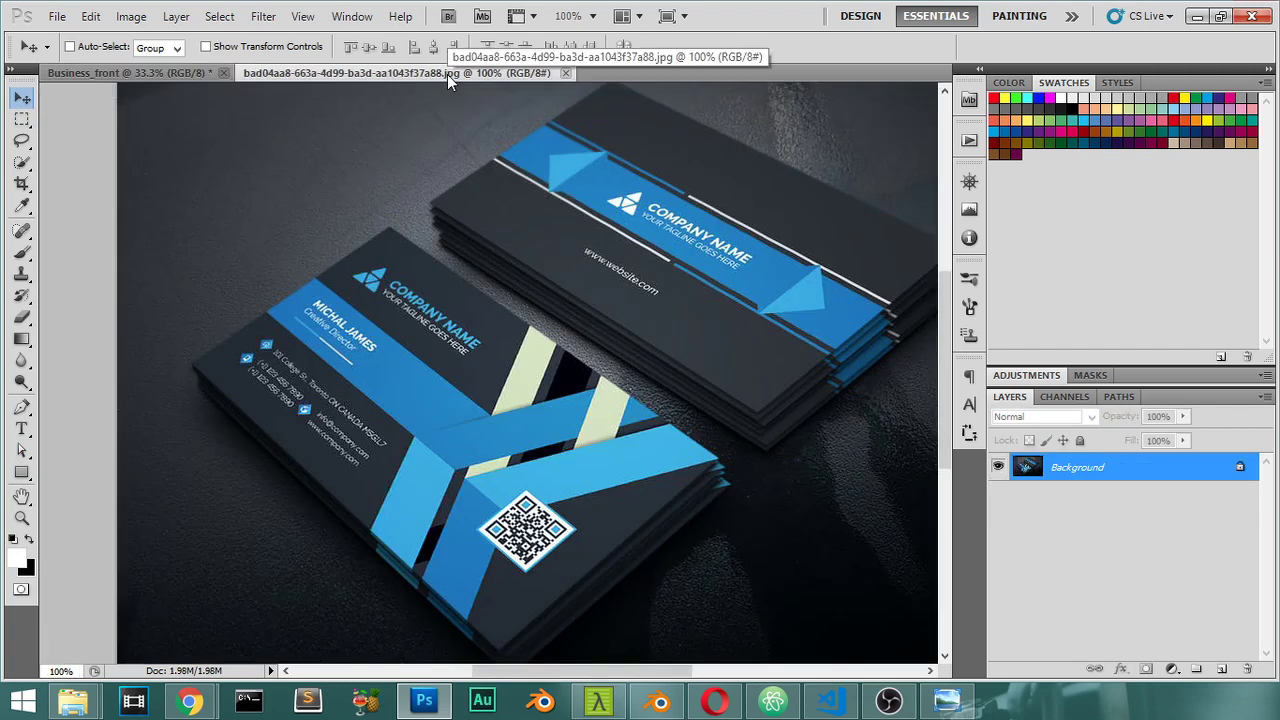
click(165, 70)
key(shift+Right)
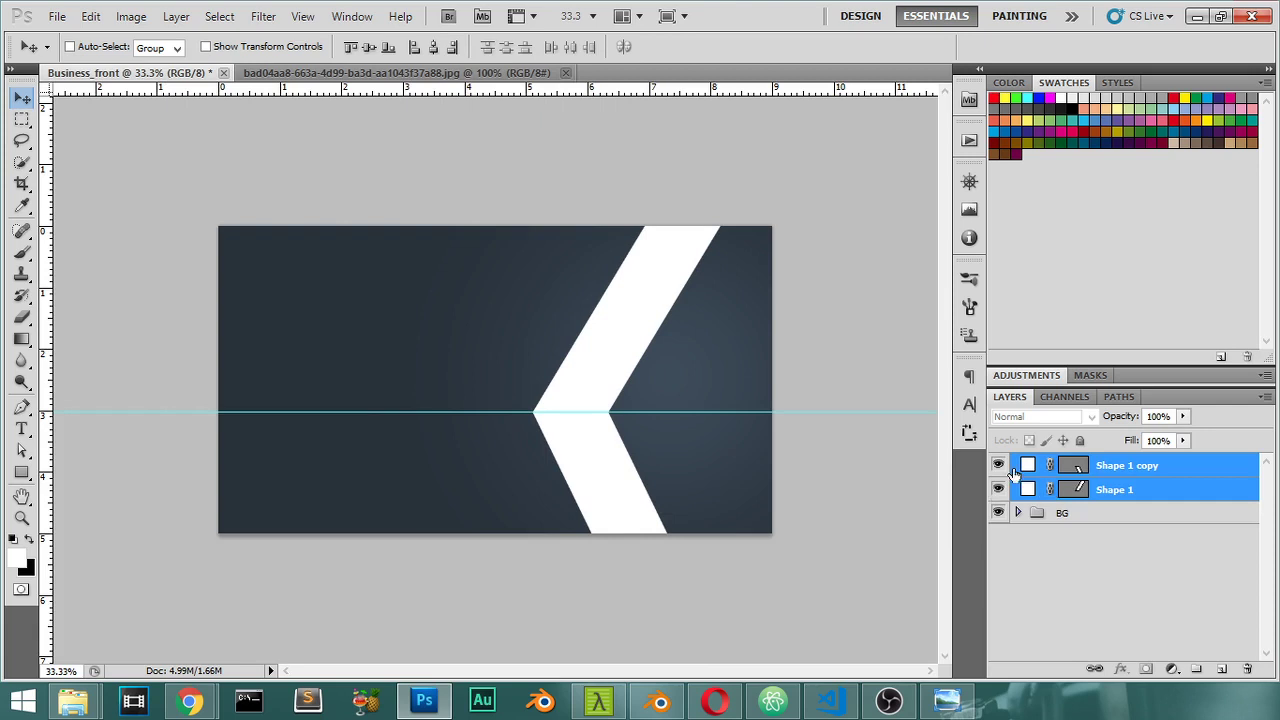
Duplicate the two selected chevron shape layers.
right_click(1130, 488)
click(1153, 115)
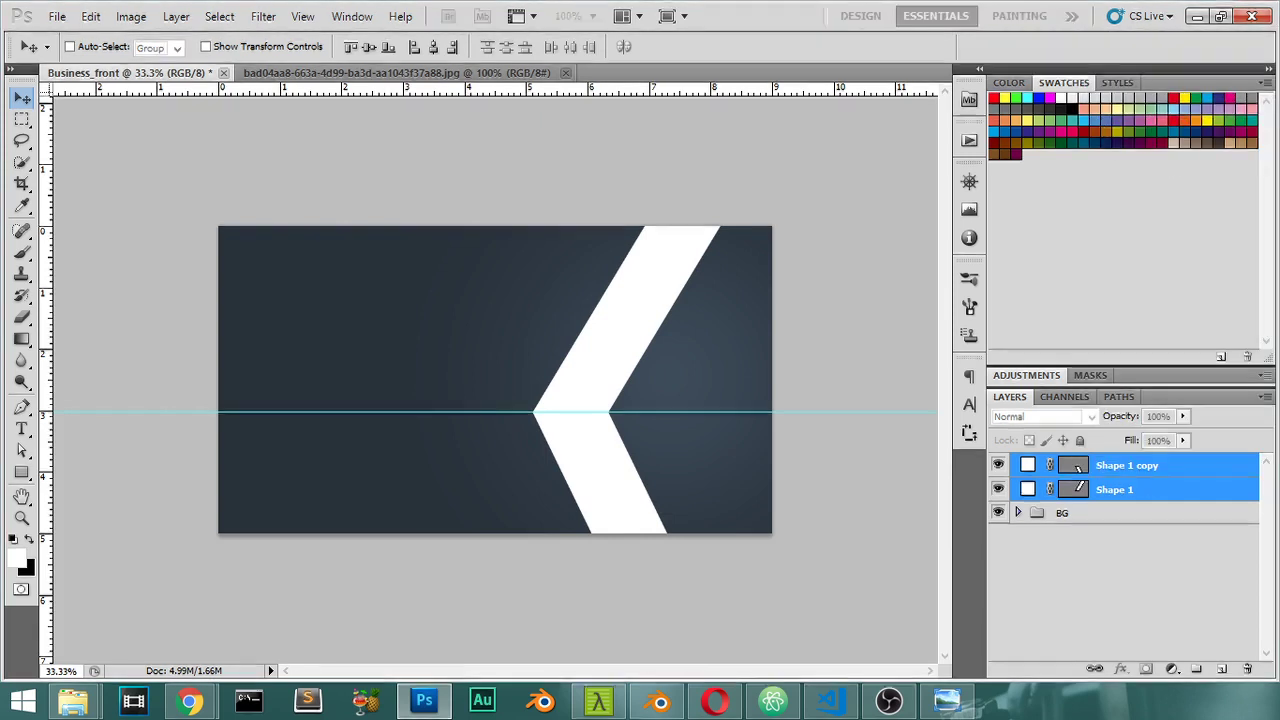
key(Return)
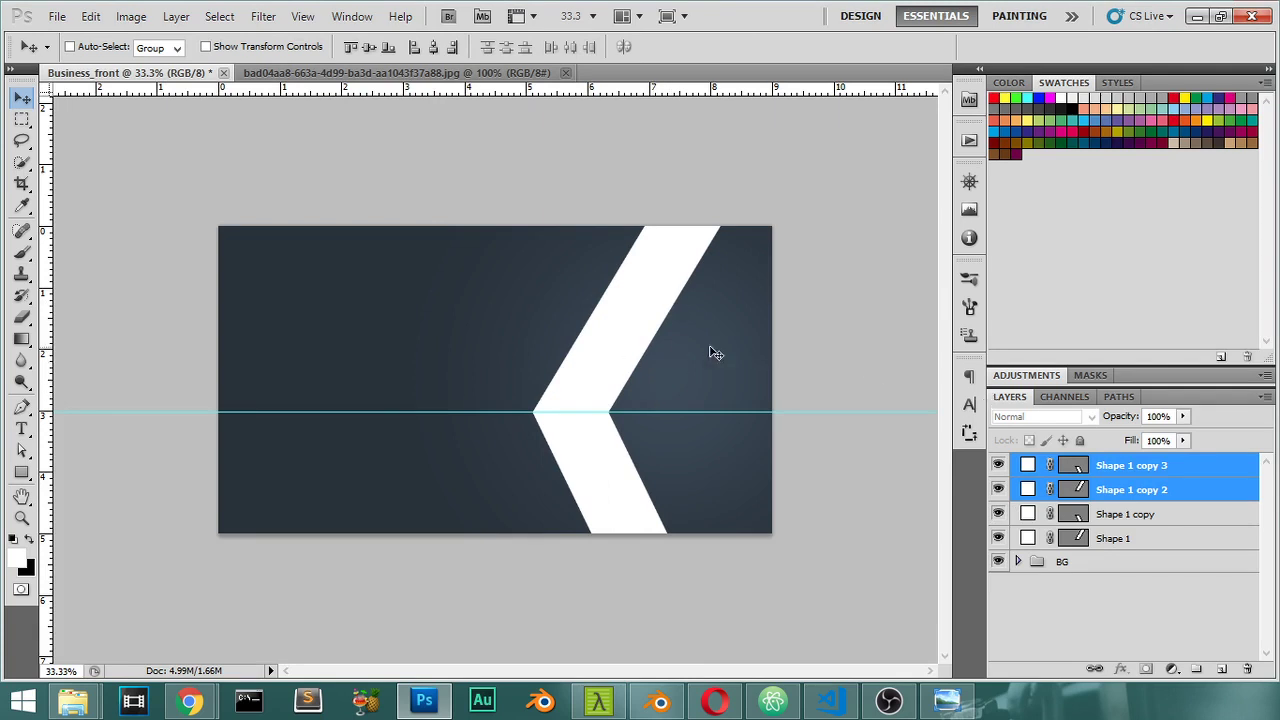
Move the duplicated chevron about 1.7 cm to the left, and nudge all four shape layers about 0.4 cm to the right.
drag(664, 316, 557, 320)
click(1120, 538)
shift+click(1130, 466)
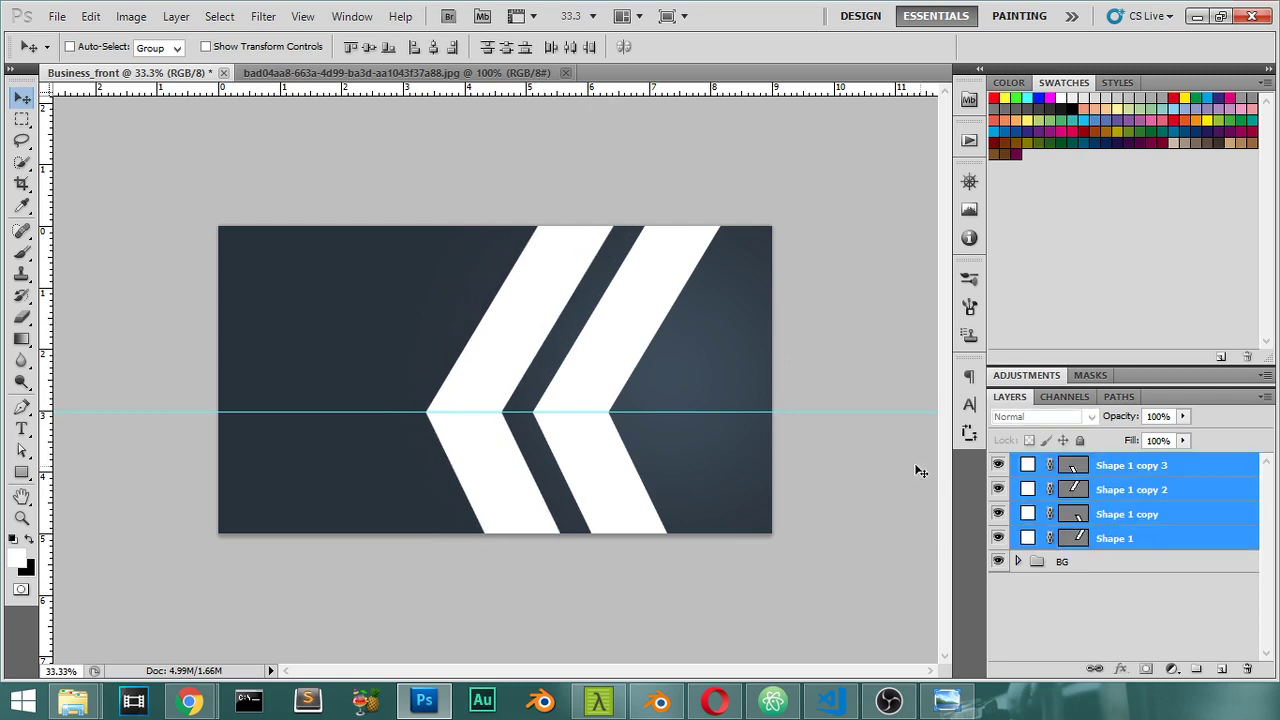
key(shift+Right)
key(shift+Right)
key(shift+Right)
key(shift+Right)
key(shift+Right)
key(shift+Right)
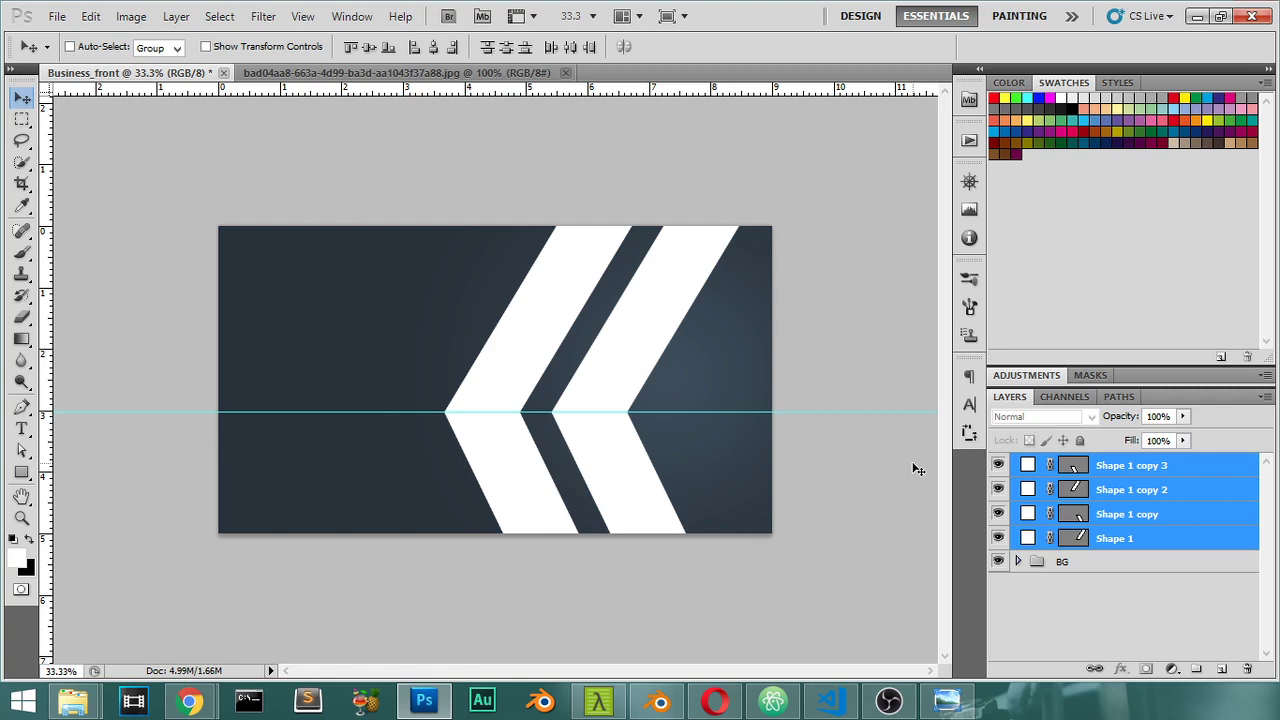
key(shift+Right)
key(shift+Right)
Nudge the duplicated chevron's two layers about 0.15 cm to the right to narrow the gap, ending with only Shape 1 copy 3 selected.
click(1119, 484)
shift+click(1121, 467)
key(shift+Right)
key(shift+Right)
key(shift+Right)
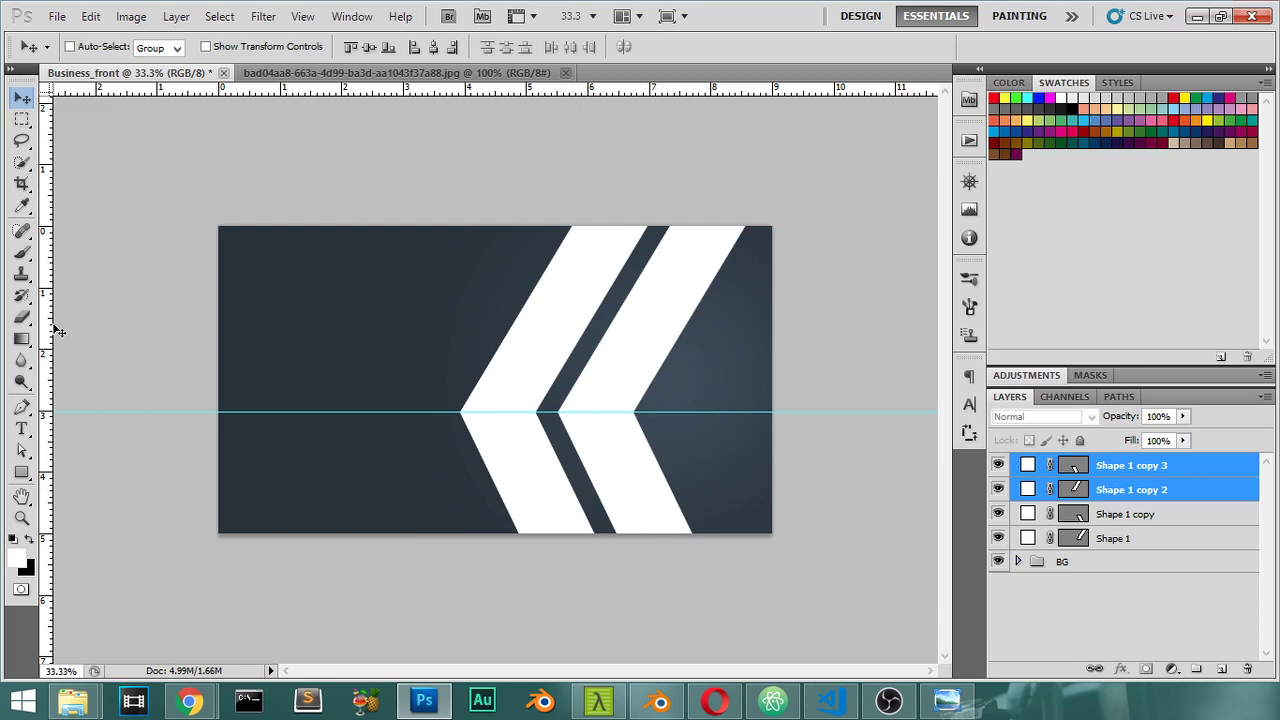
click(1177, 467)
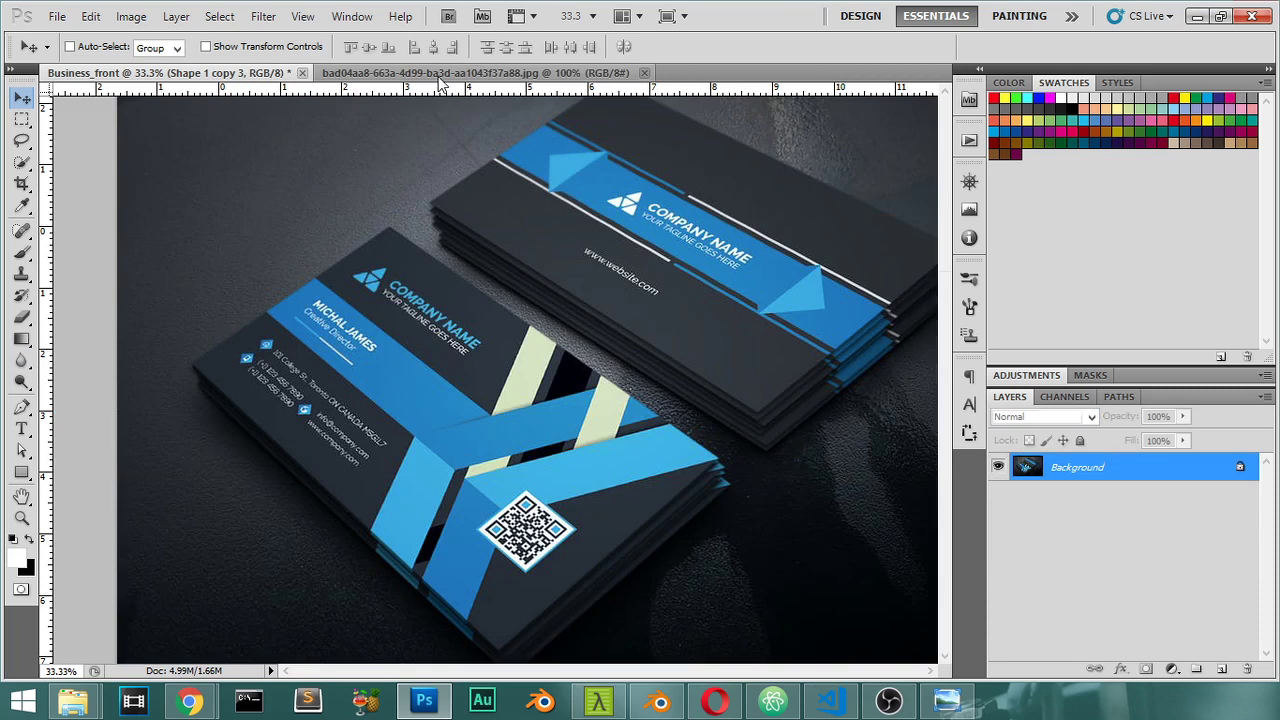
Sample the reference card's darker stripe blue as the foreground colour and its light blue #2cb4e8 as the background colour.
click(440, 74)
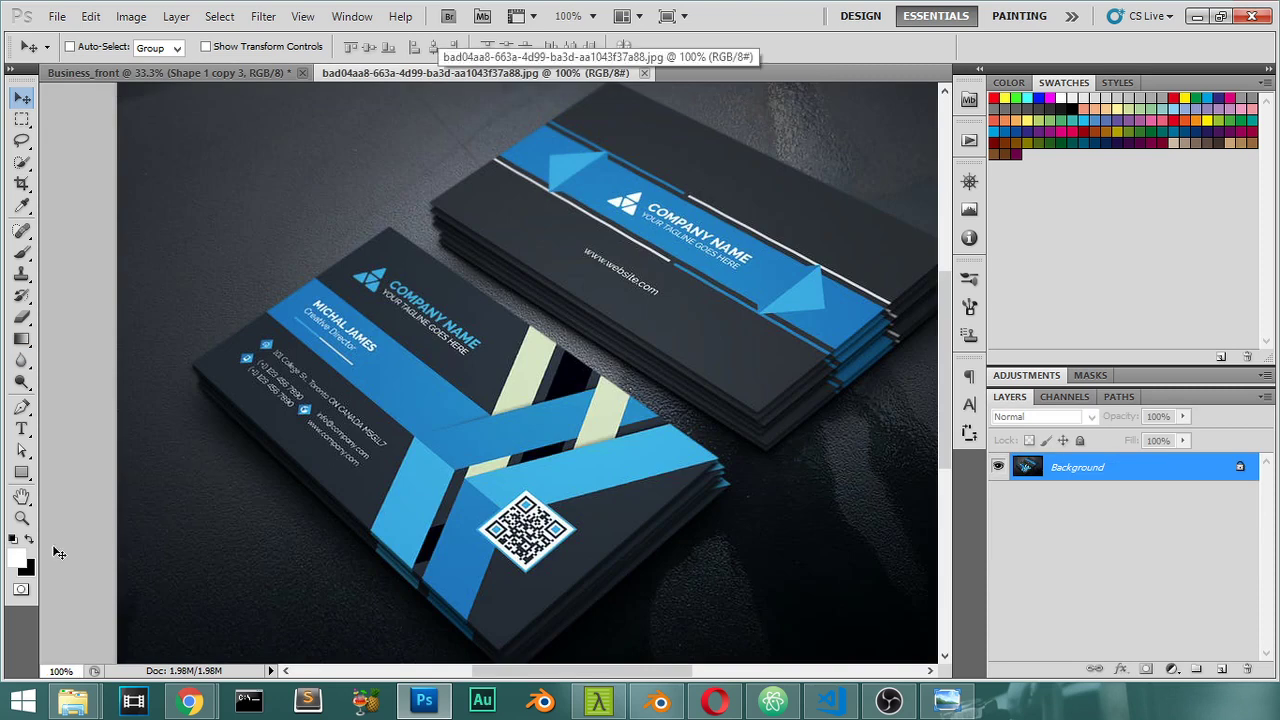
key(i)
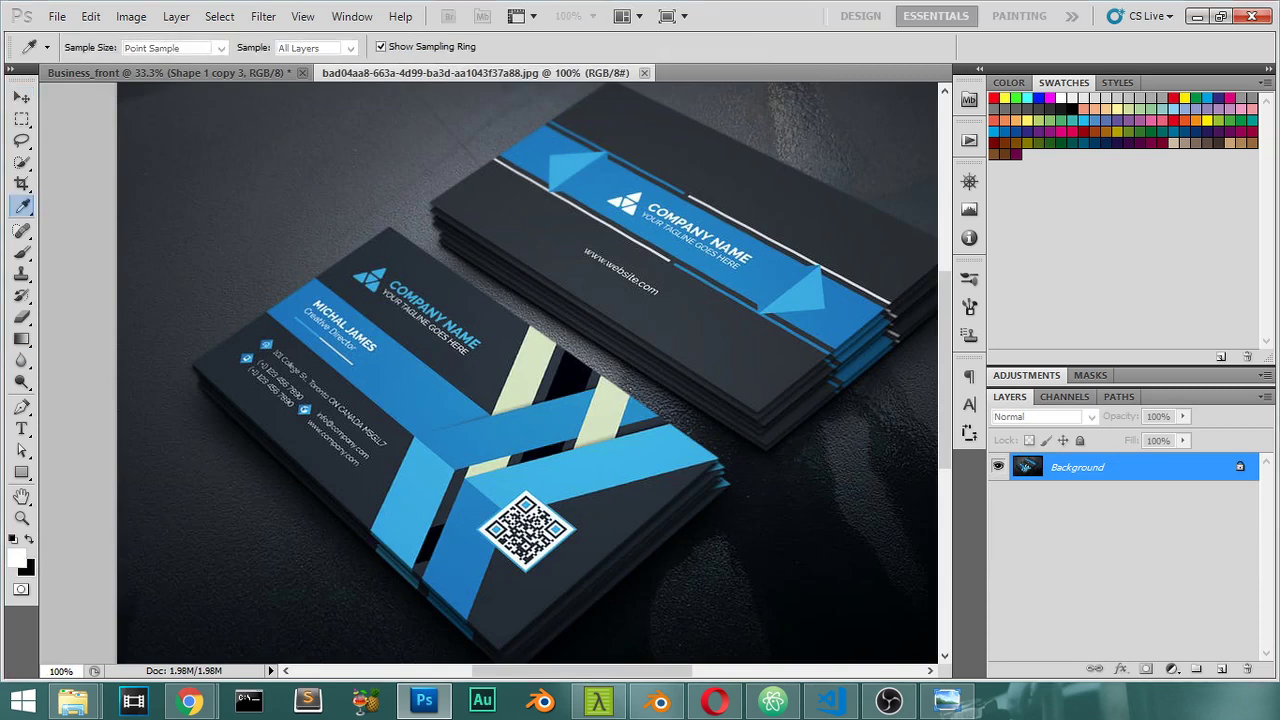
key(v)
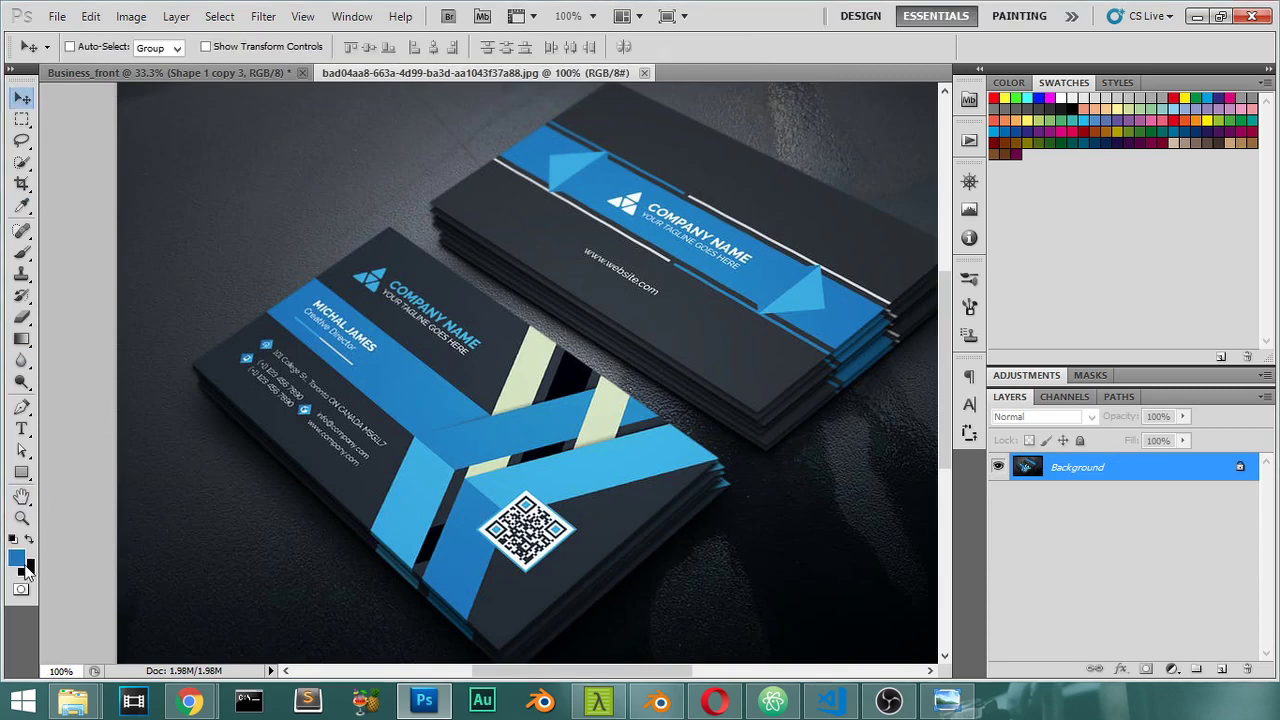
key(i)
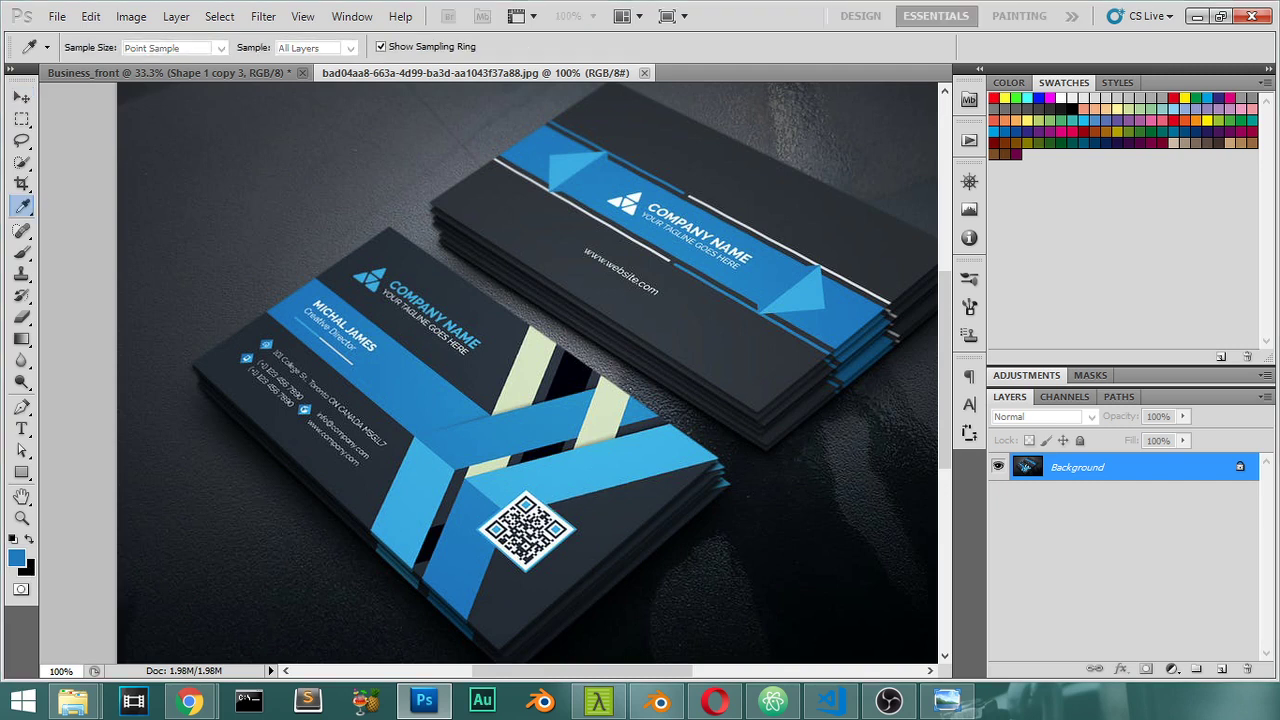
click(24, 567)
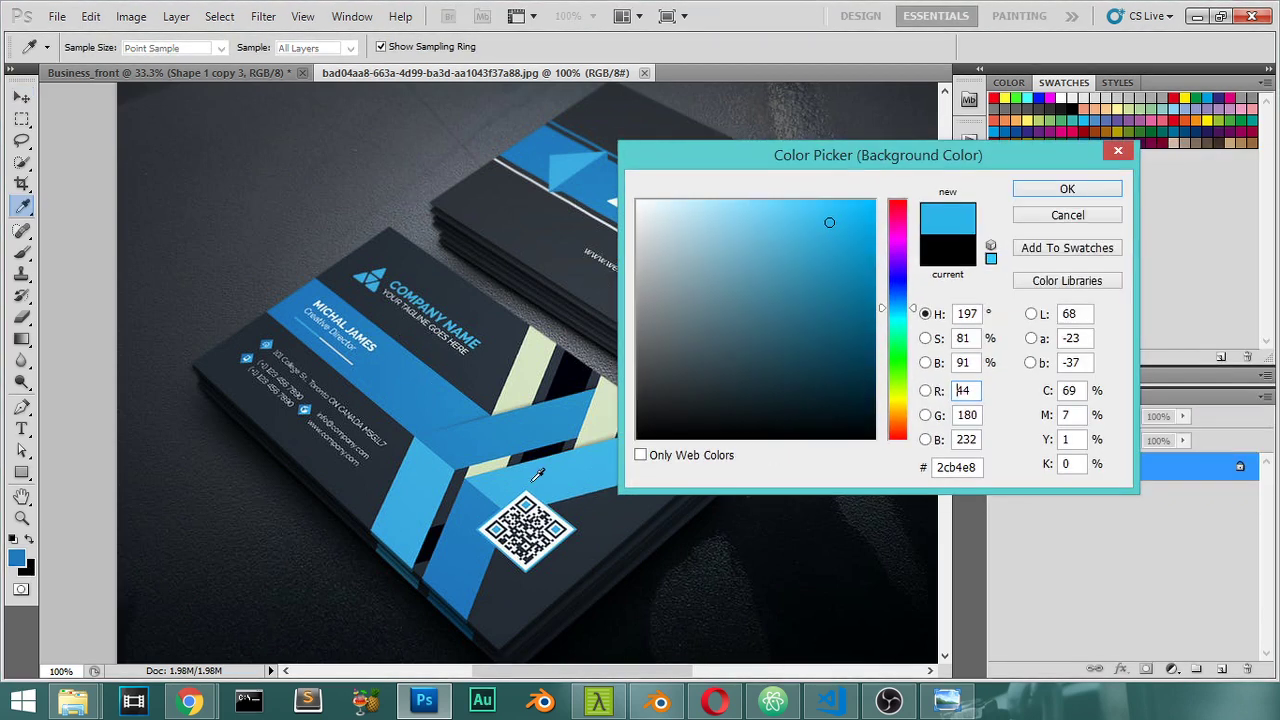
click(1047, 191)
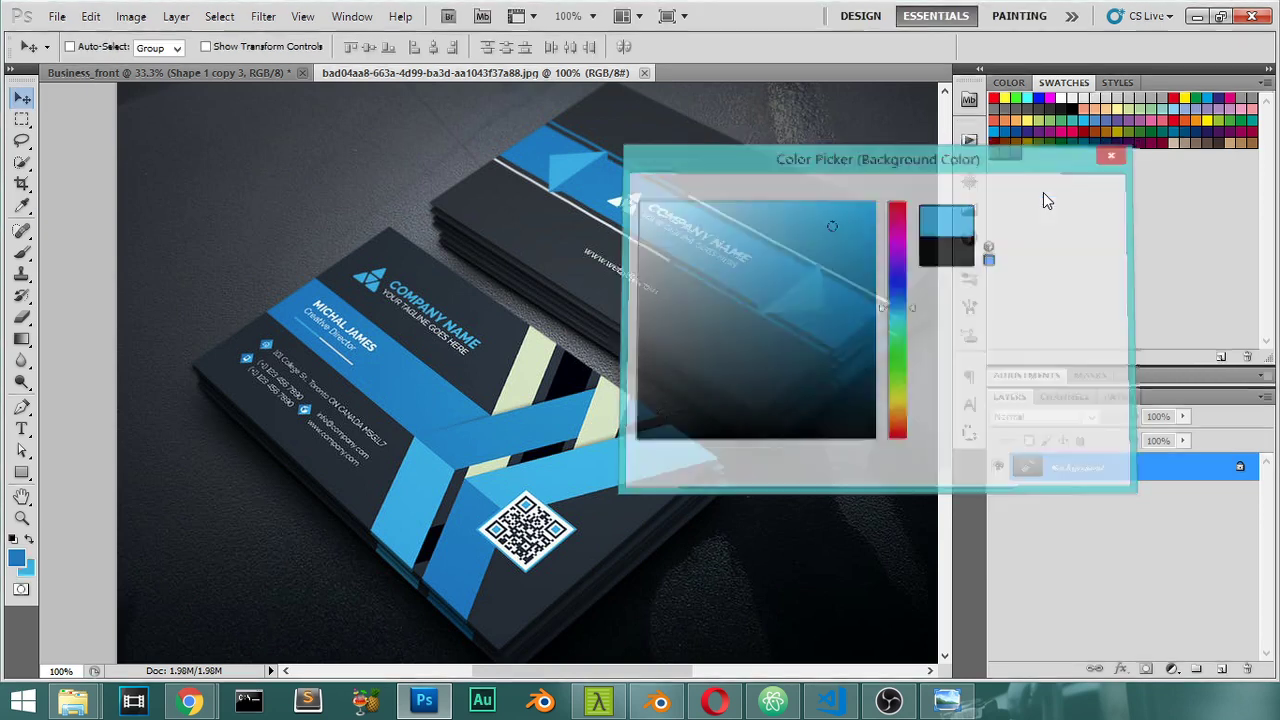
Fill Shape 1, the upper segment of the right chevron in the Business_front document, with the light blue background colour.
click(194, 76)
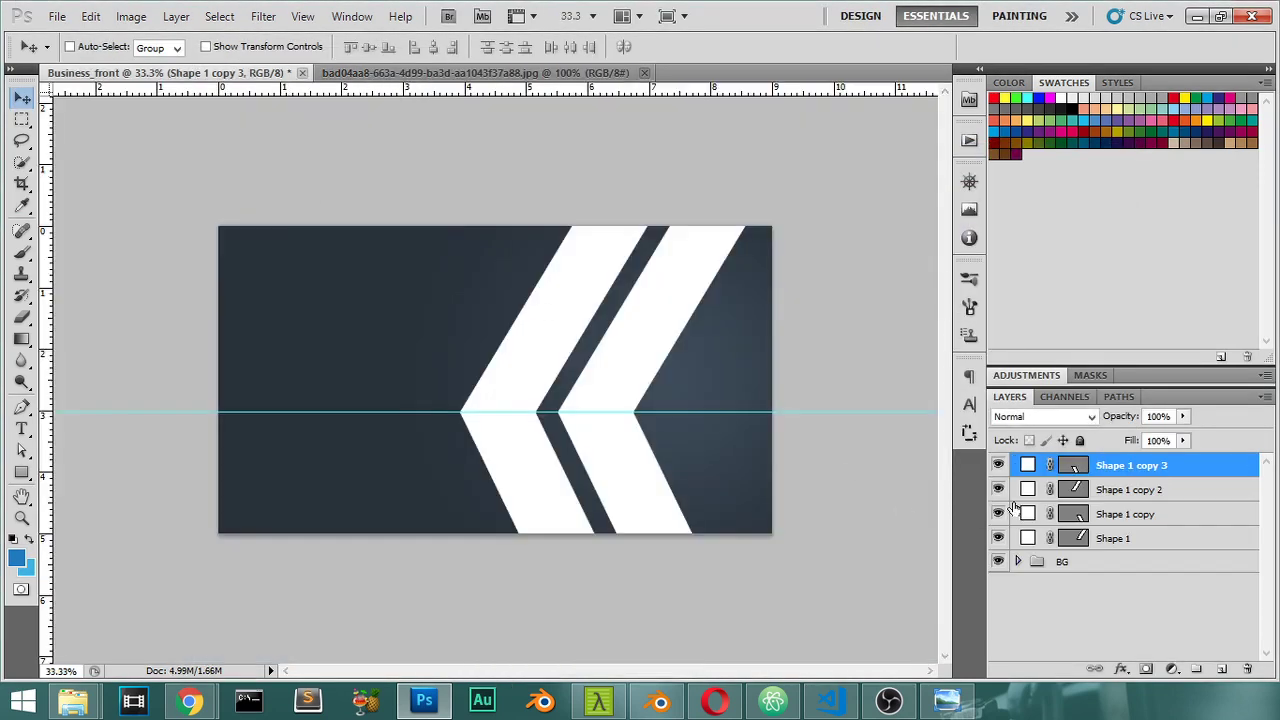
click(1027, 538)
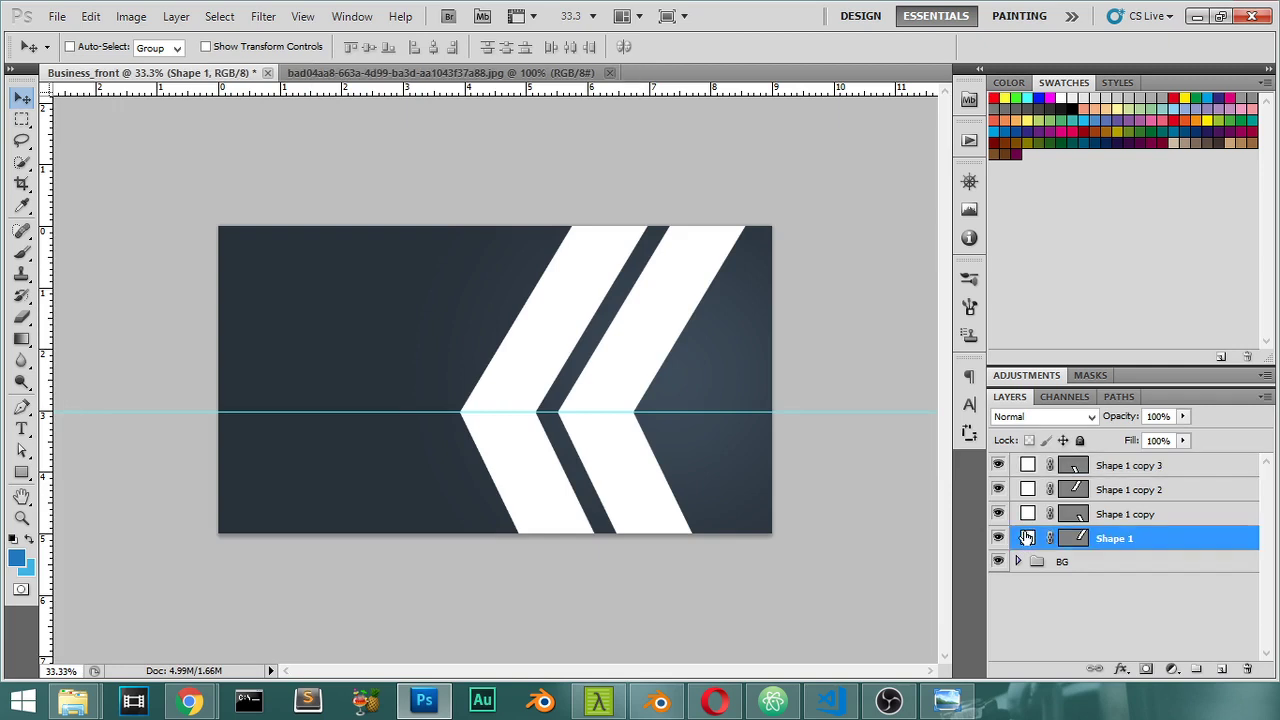
double_click(1027, 538)
click(17, 557)
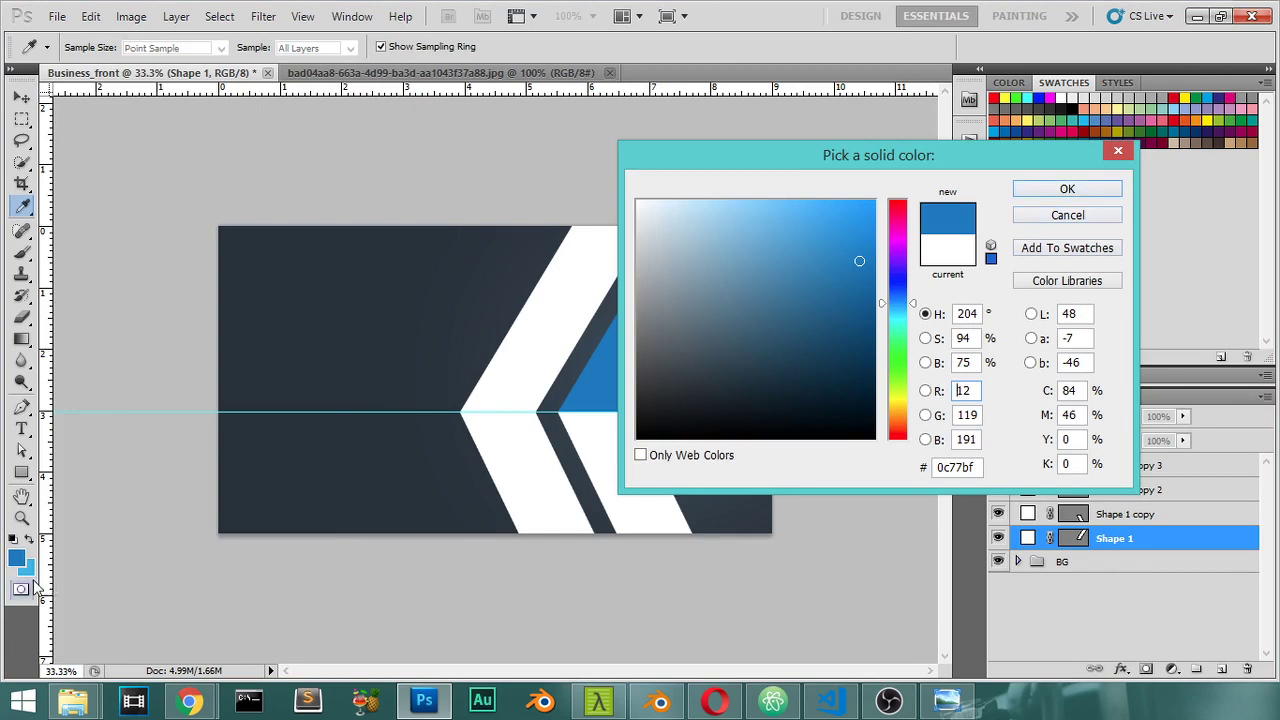
click(27, 566)
click(1067, 189)
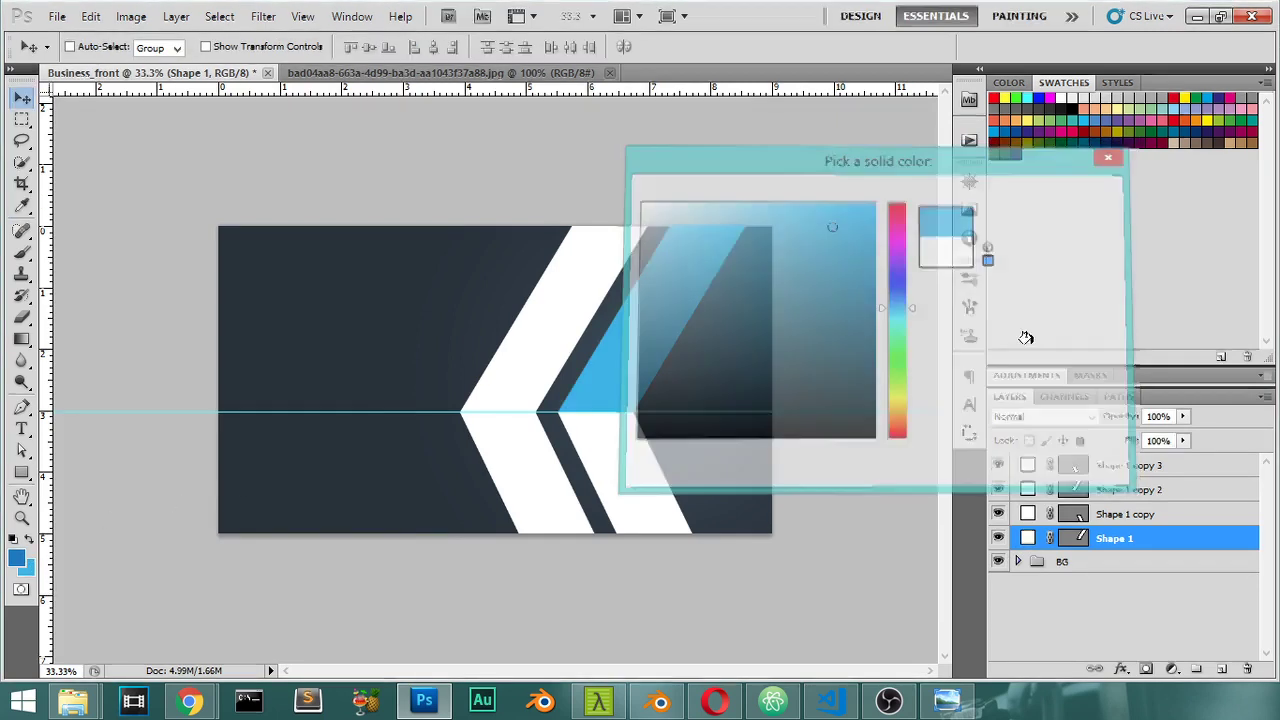
Fill Shape 1 copy, the lower segment of the right chevron, with the darker blue foreground colour #0c77bf.
click(1026, 513)
double_click(1028, 513)
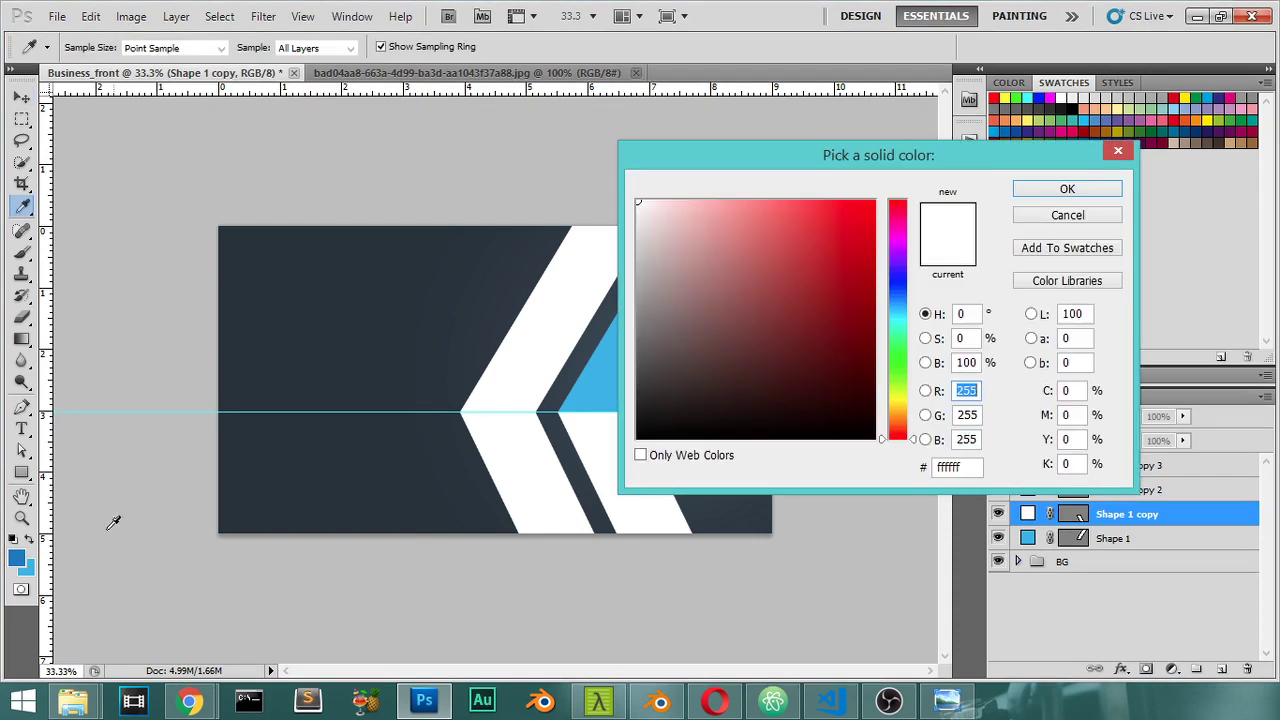
click(22, 557)
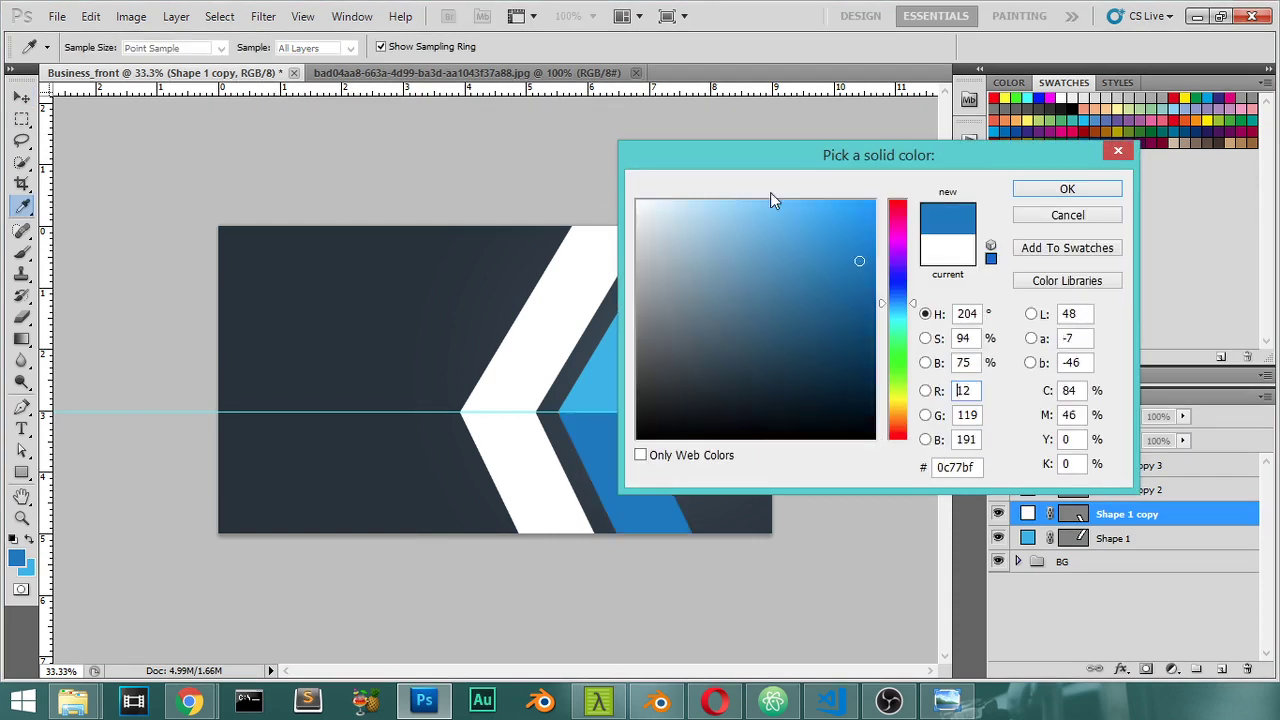
click(1045, 189)
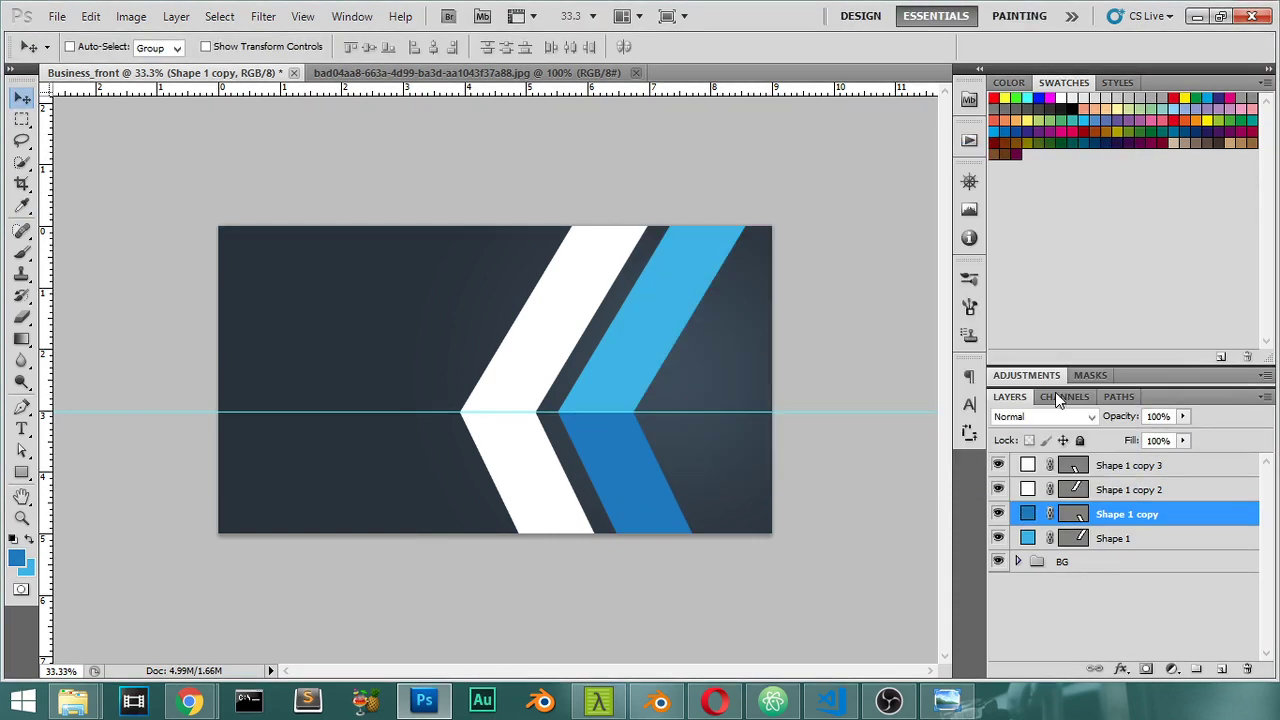
Fill Shape 1 copy 2, the left chevron's upper segment, with the darker blue #0c77bf sampled from the right chevron.
double_click(1028, 489)
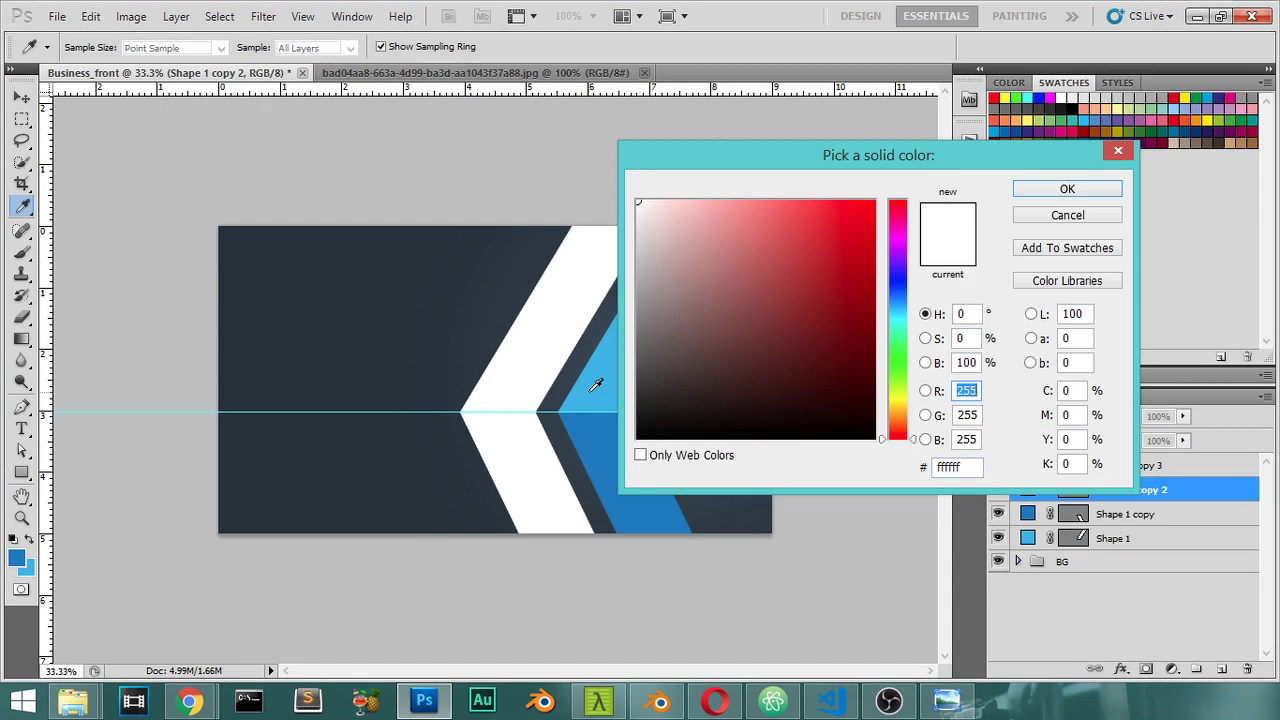
click(585, 394)
click(590, 420)
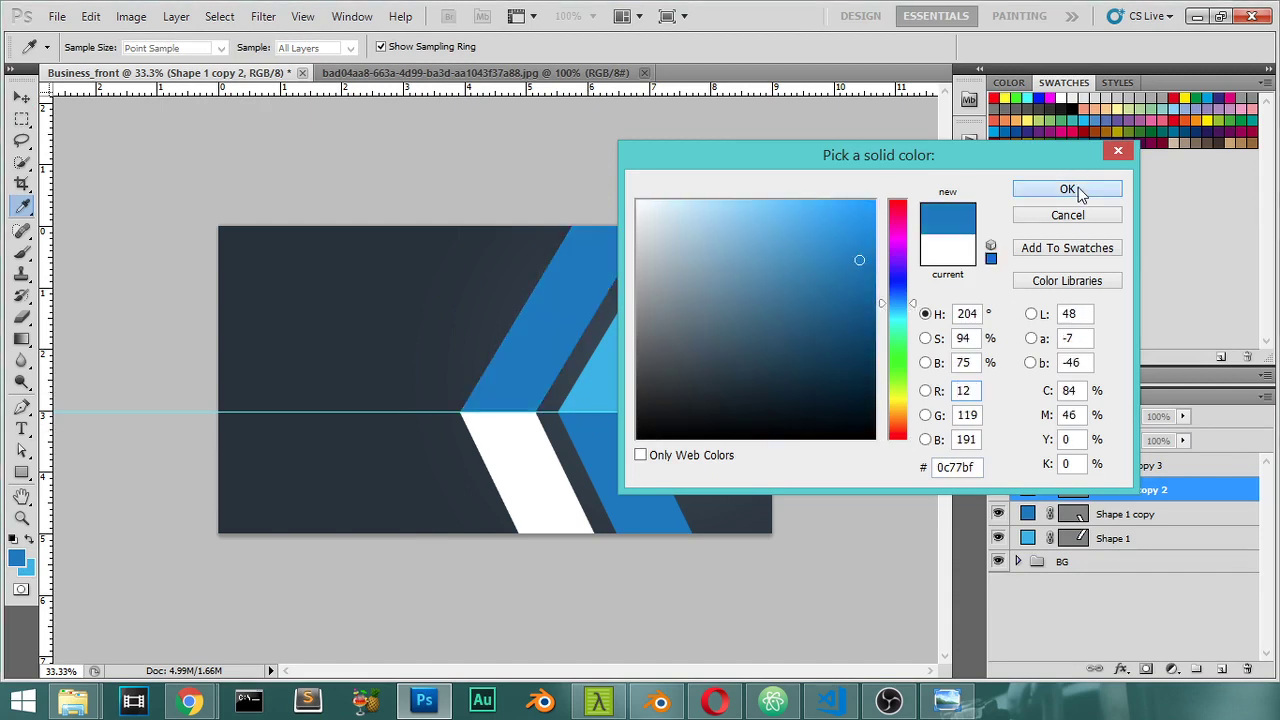
click(1066, 189)
Fill Shape 1 copy 3, the left chevron's lower segment, with the light blue #2ab2e6 sampled from the right chevron.
click(1028, 466)
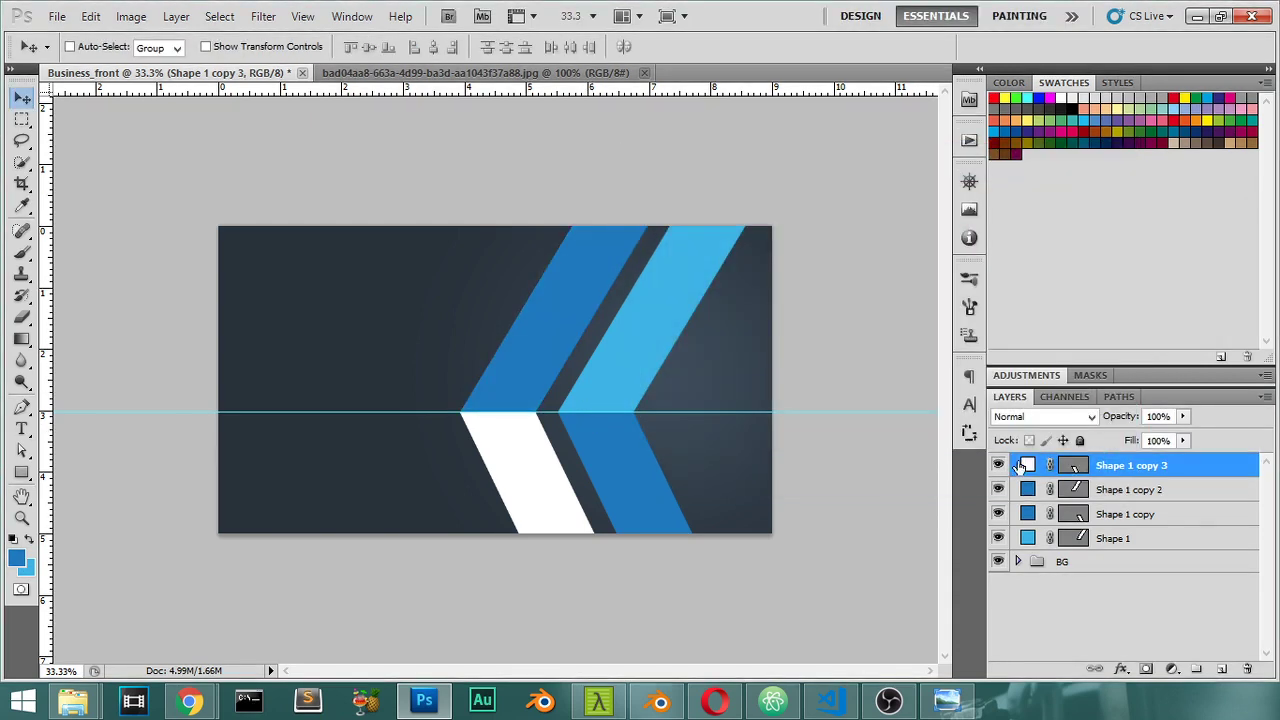
double_click(1028, 466)
click(585, 394)
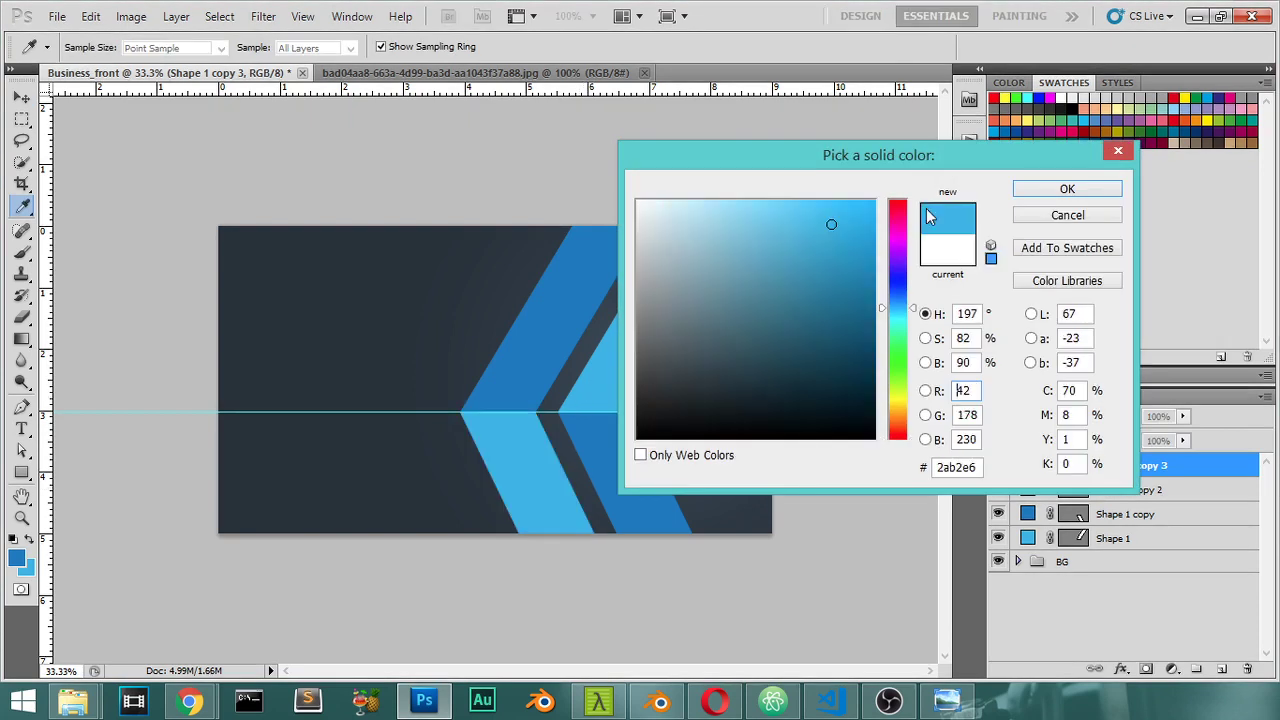
click(1066, 189)
click(1038, 177)
click(809, 238)
Check the reference image and add a new layer between the BG group and the chevron shapes.
click(474, 73)
drag(471, 163, 1100, 548)
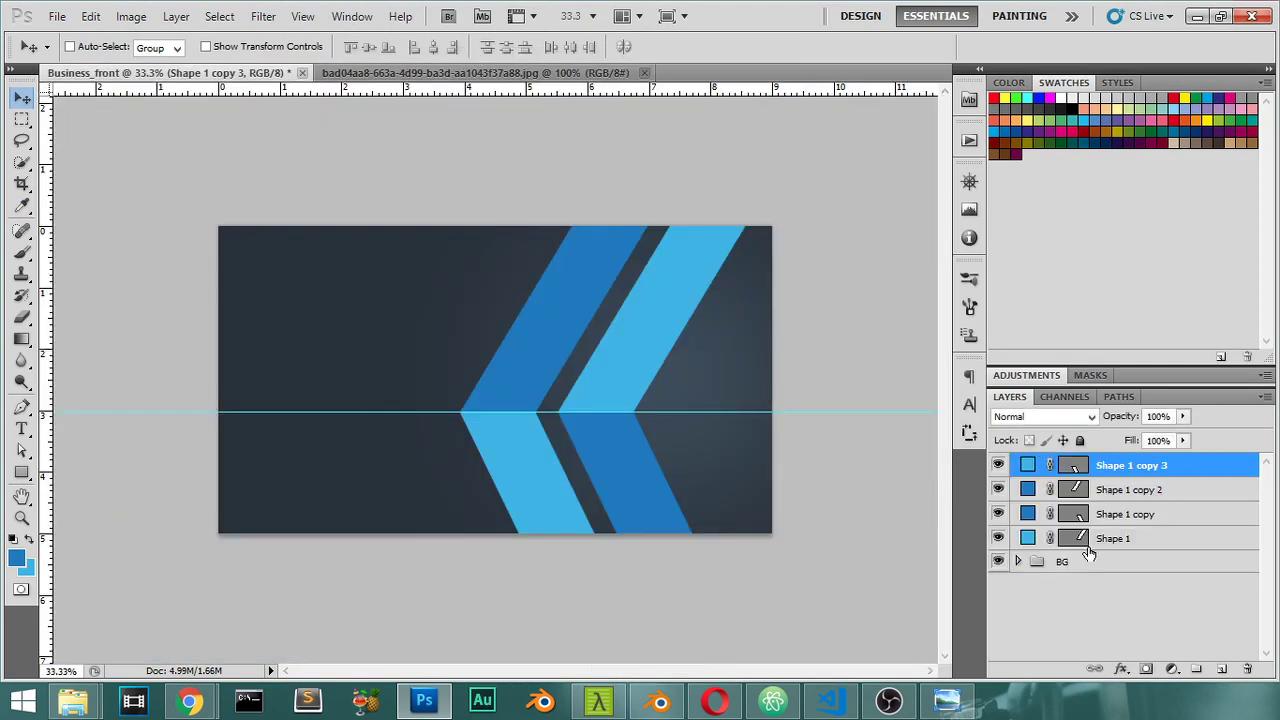
click(1078, 562)
click(1222, 668)
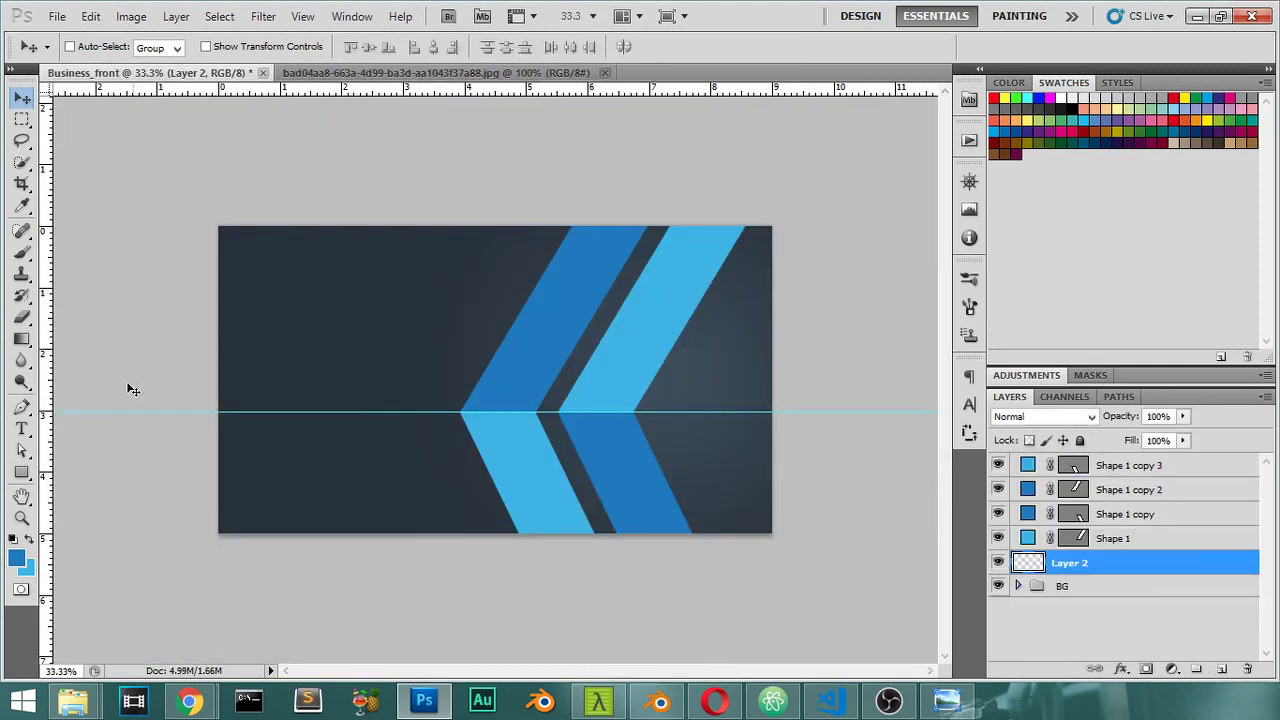
Draw a rounded rectangle with a 2 px radius, about 4.9 × 1.2 cm, over the guide from past the card's left edge to the left chevron.
click(22, 472)
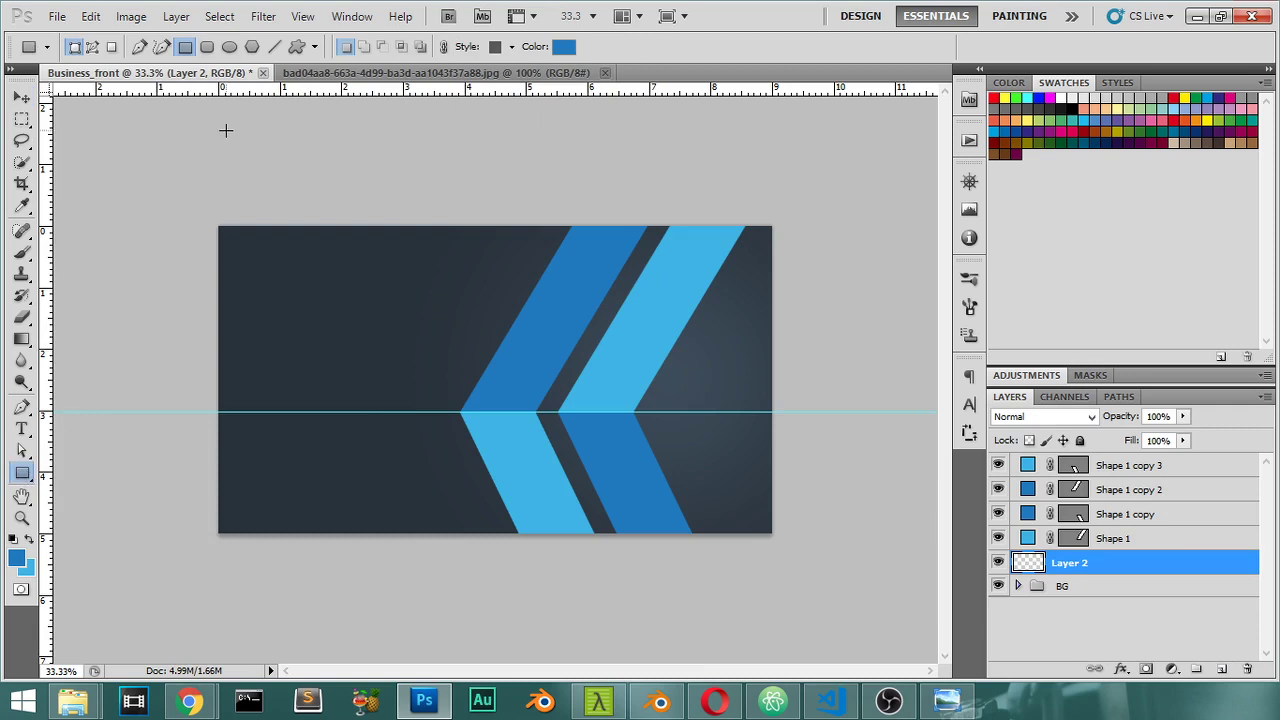
click(24, 473)
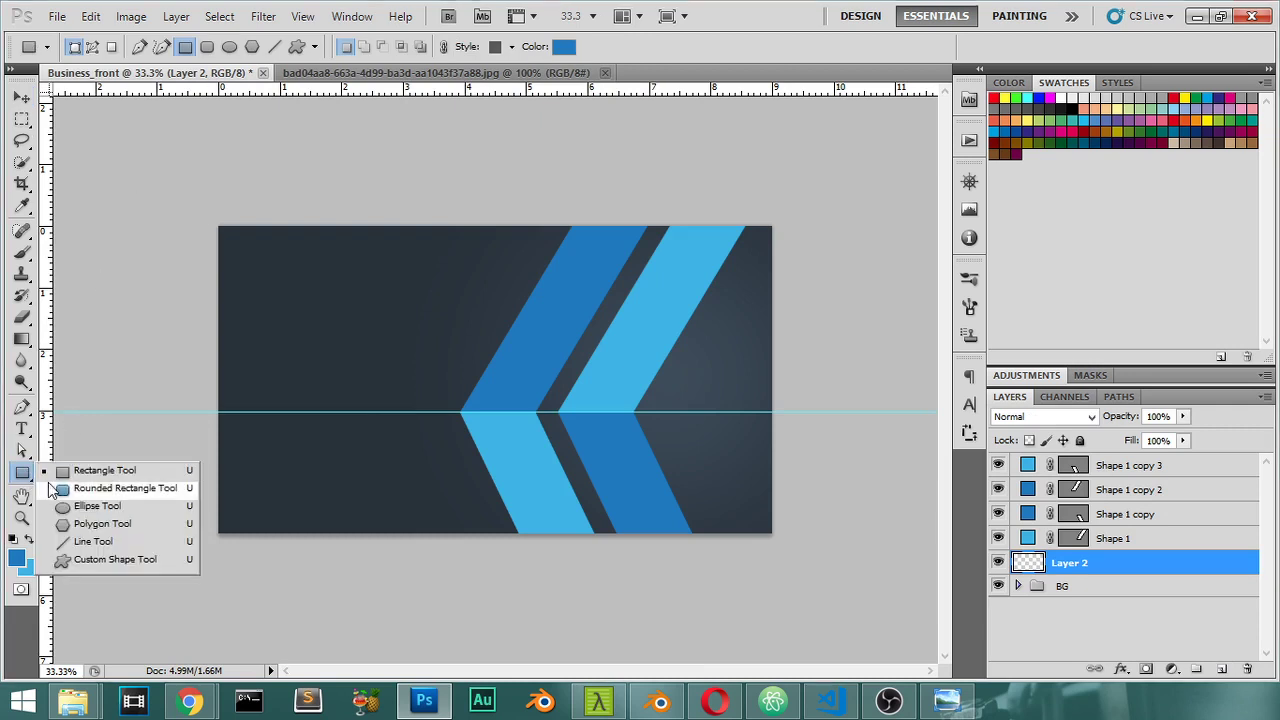
click(54, 487)
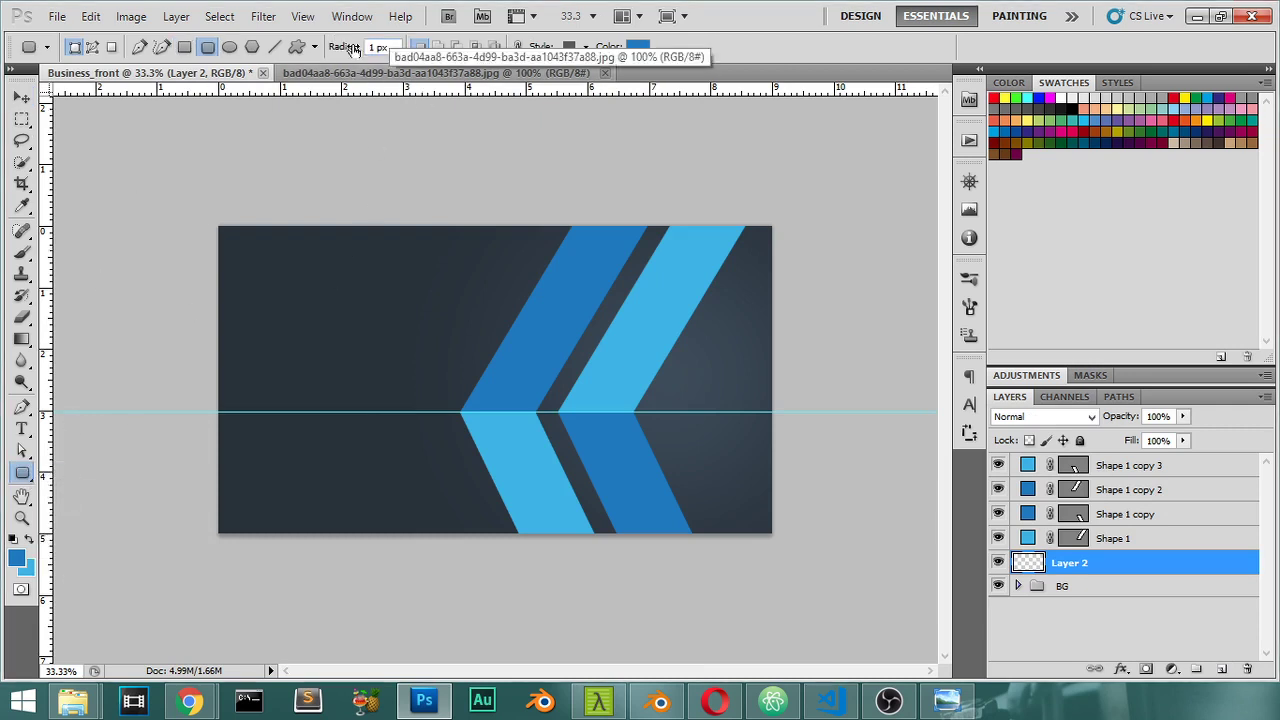
drag(340, 54, 343, 58)
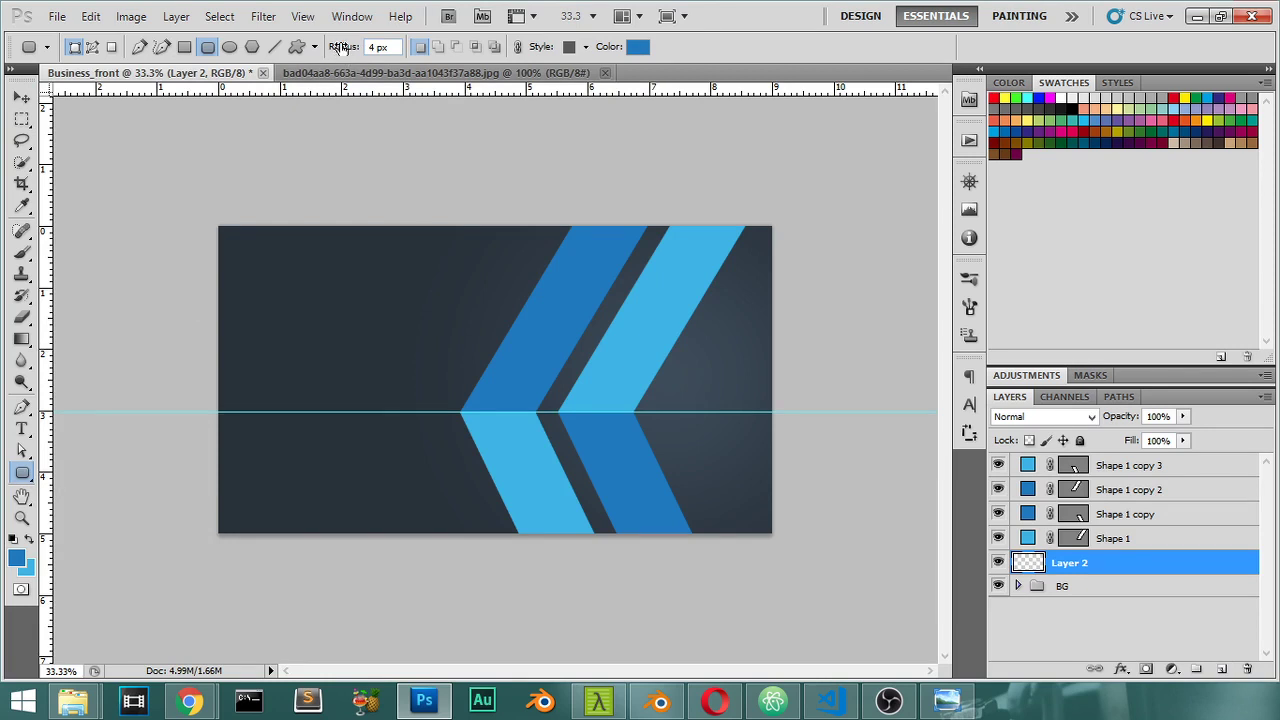
drag(386, 46, 376, 46)
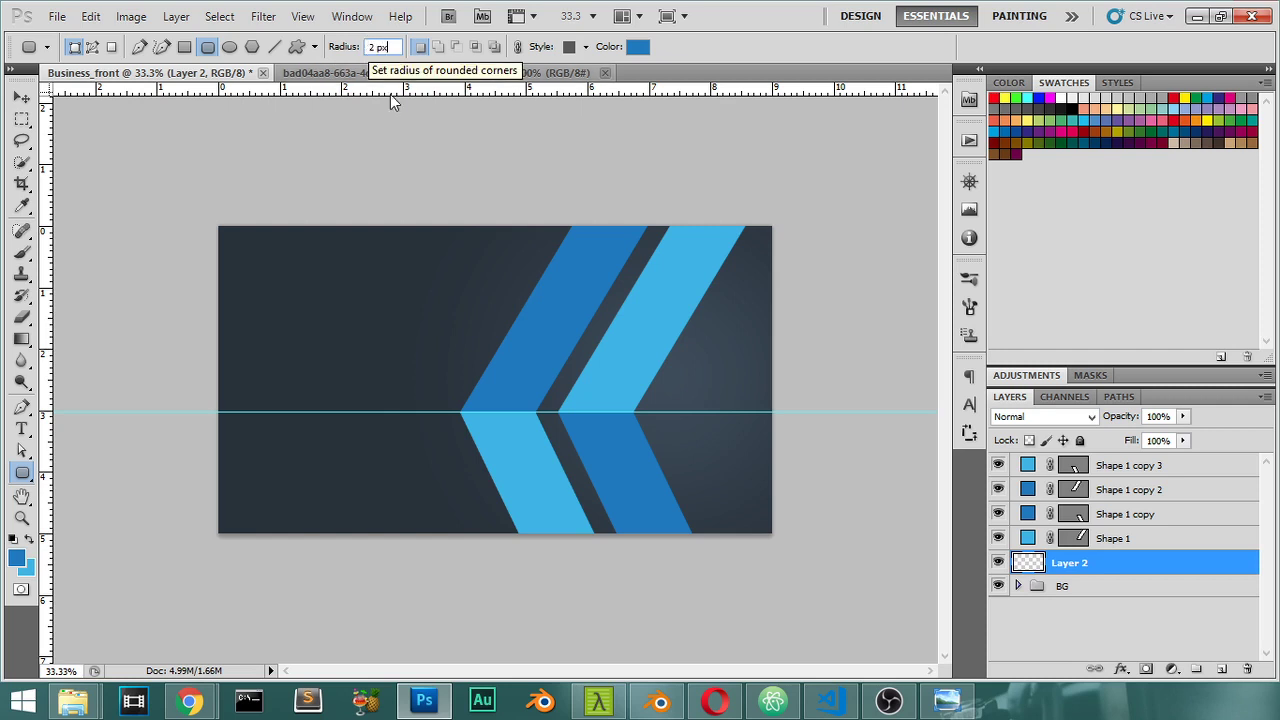
drag(198, 377, 496, 448)
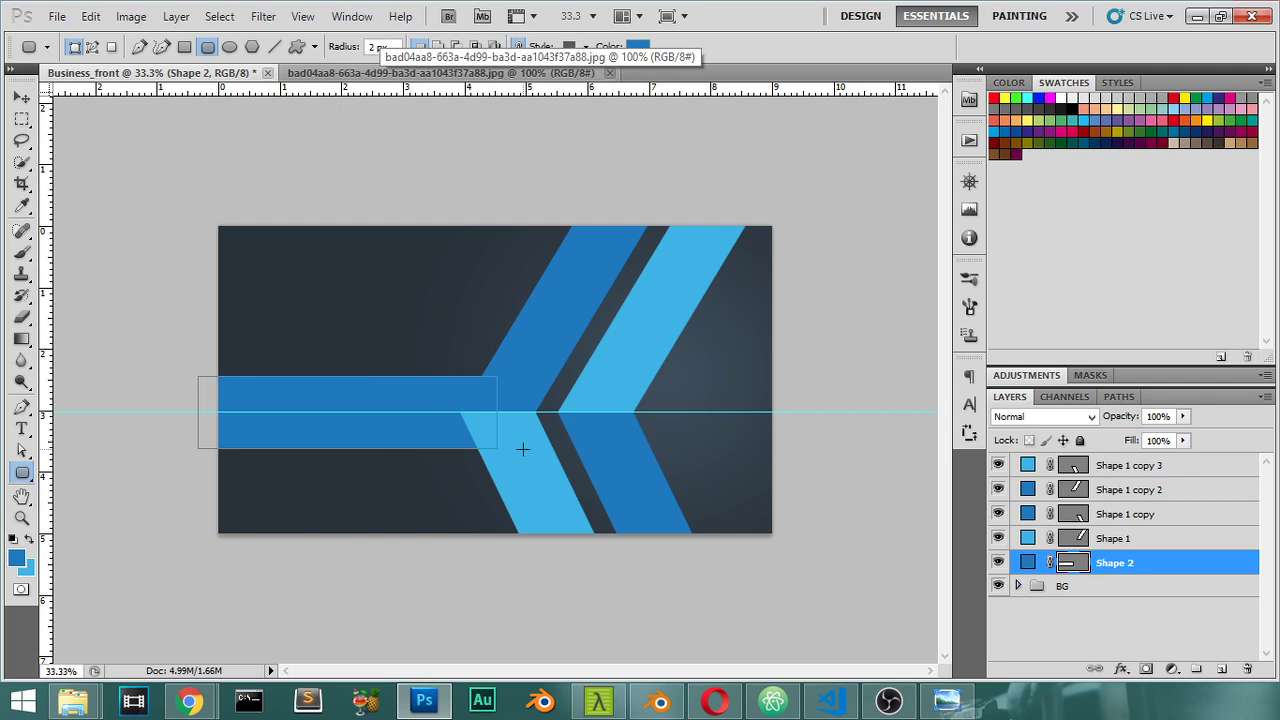
Check the reference image and fill Shape 2, the horizontal bar, with the slightly darker blue #0970b5.
click(502, 75)
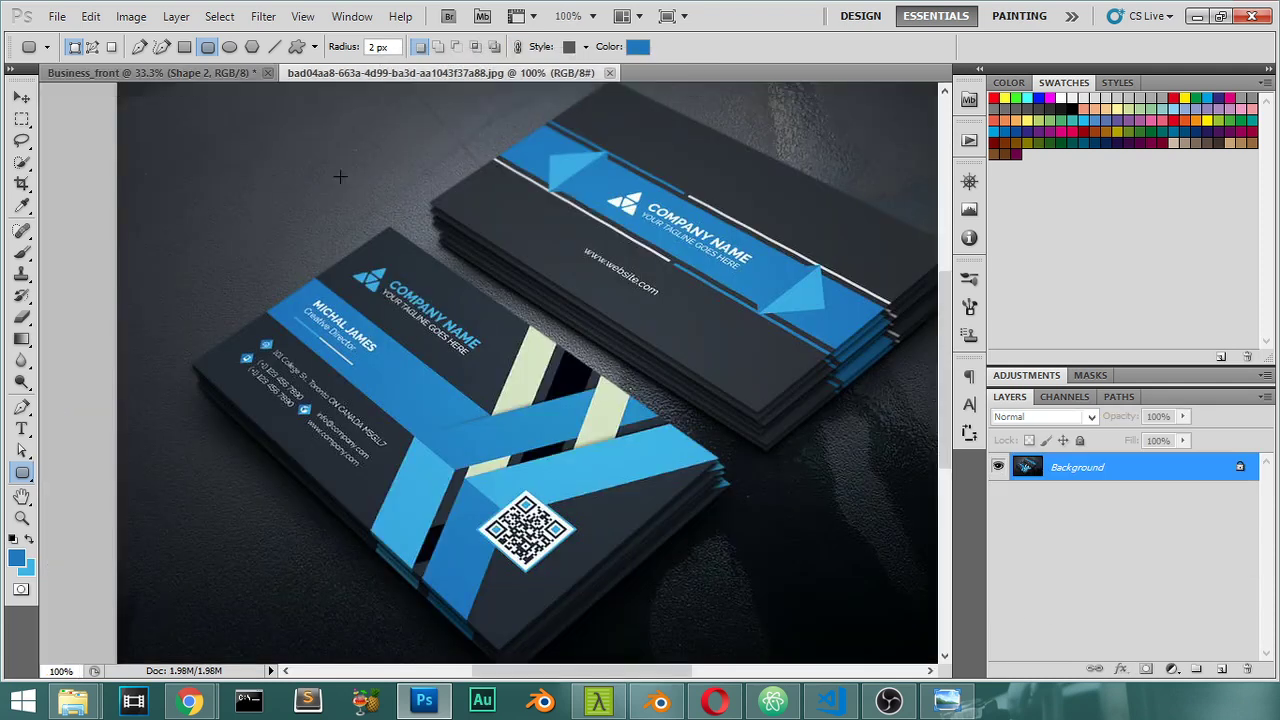
click(218, 75)
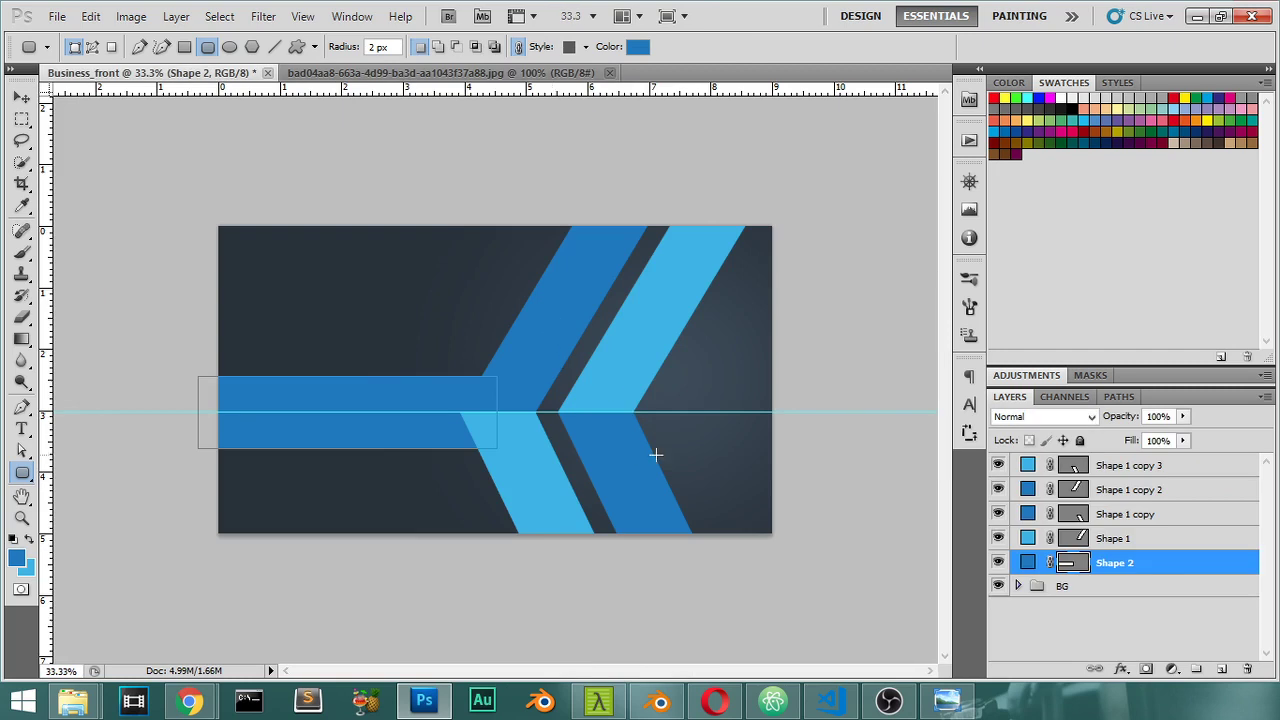
double_click(1028, 562)
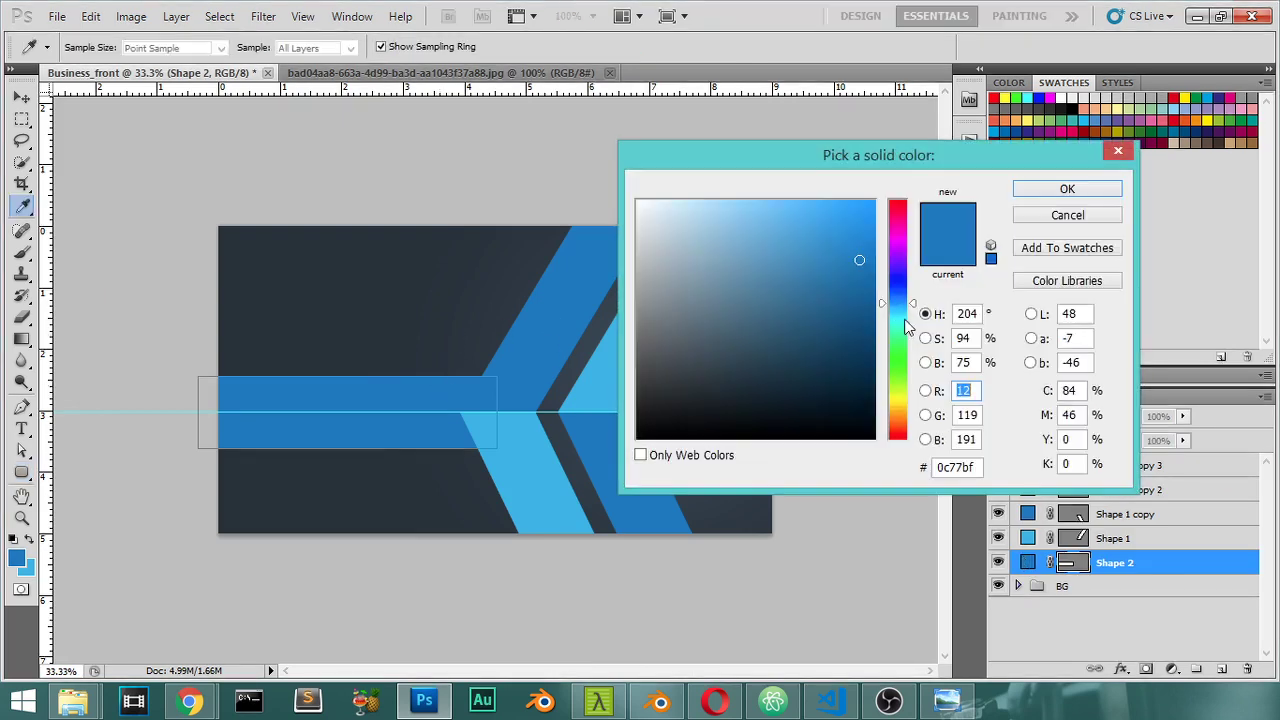
click(863, 276)
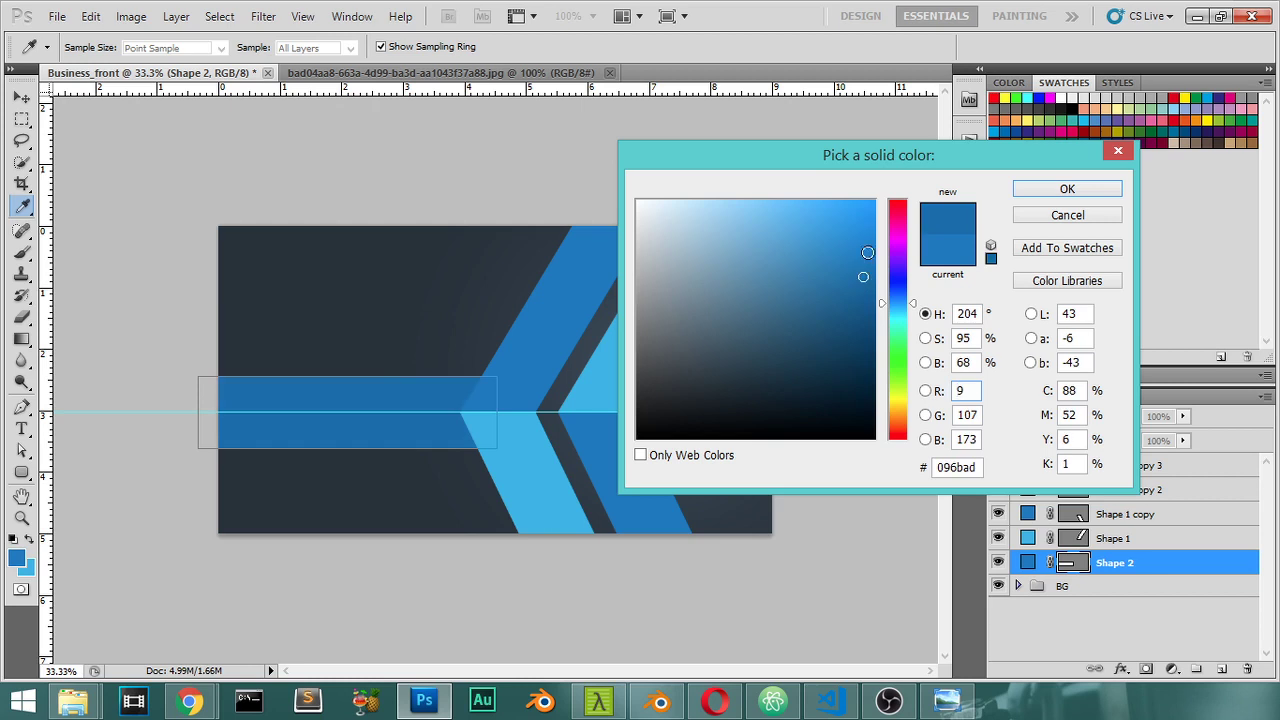
click(530, 377)
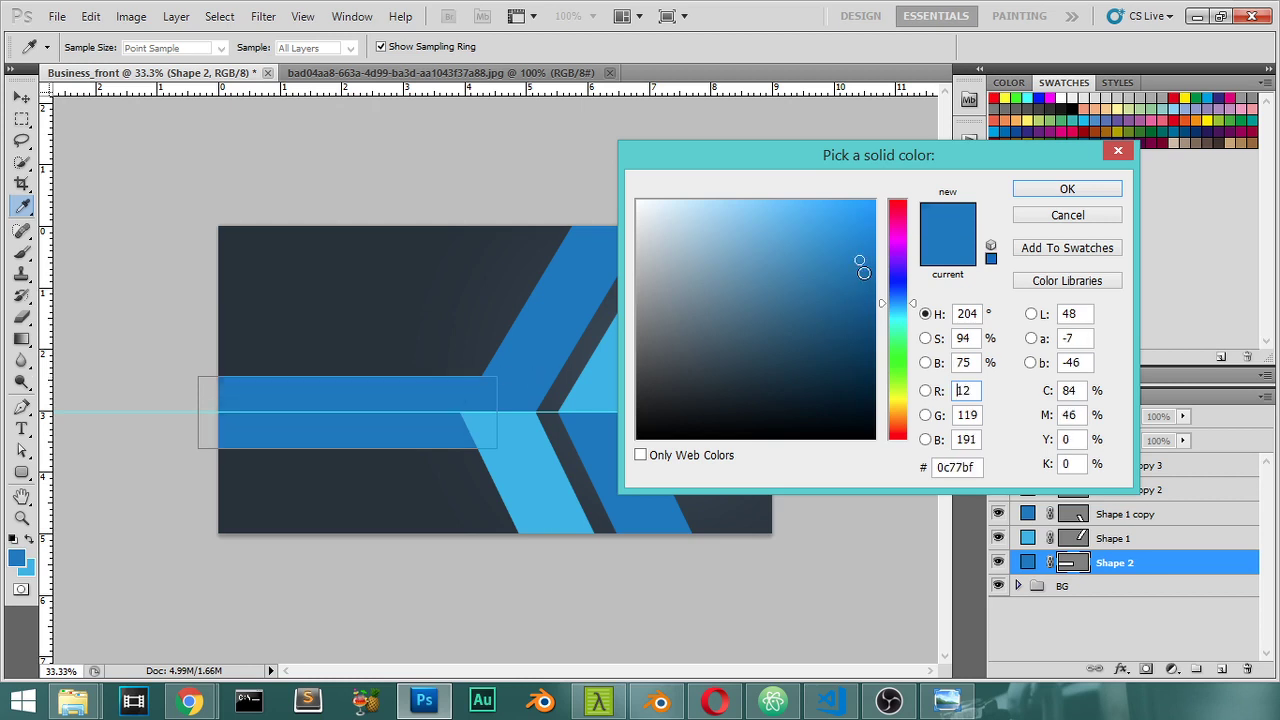
click(864, 269)
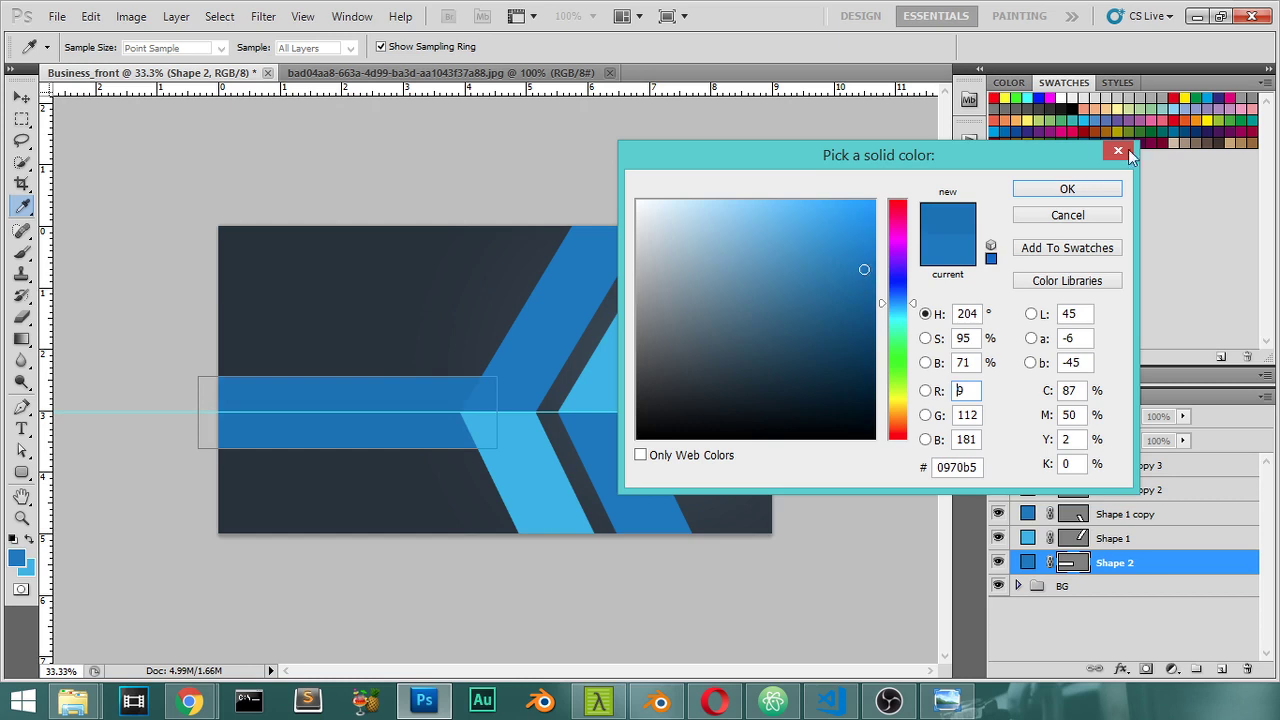
click(1055, 191)
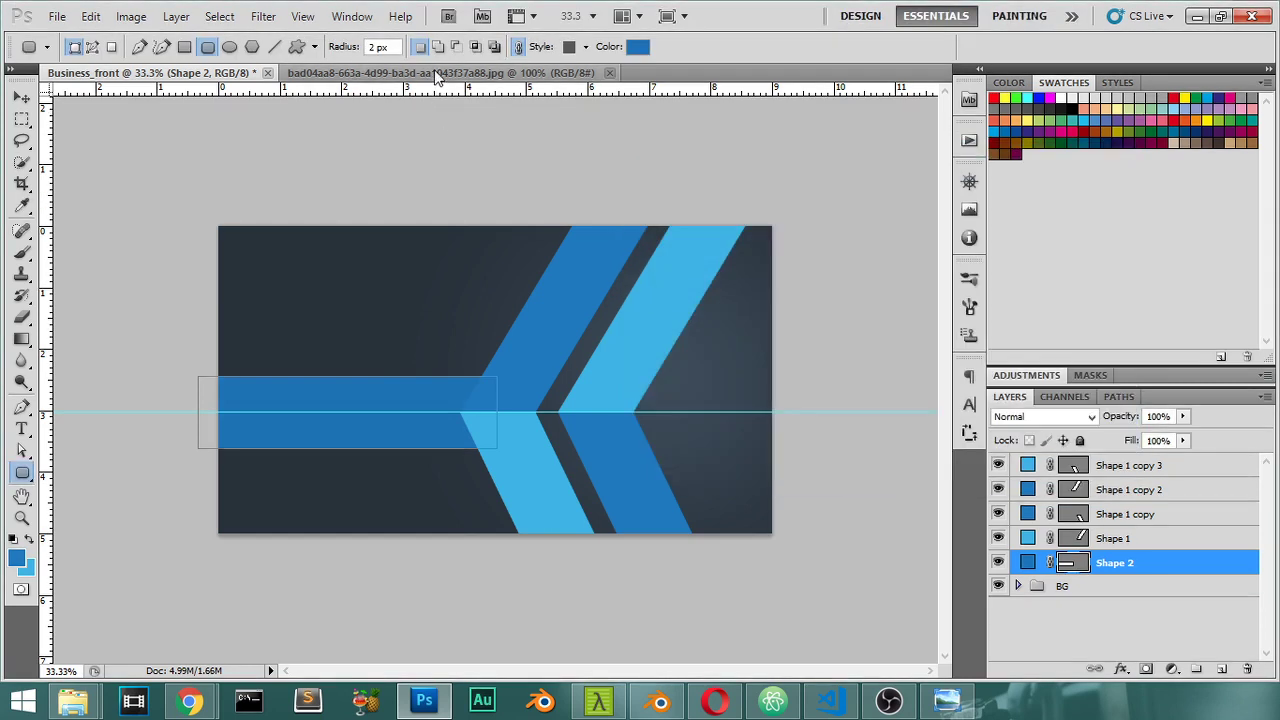
Compare with the reference image and move the horizontal bar up until its lower edge rests on the 3 cm guide.
click(435, 74)
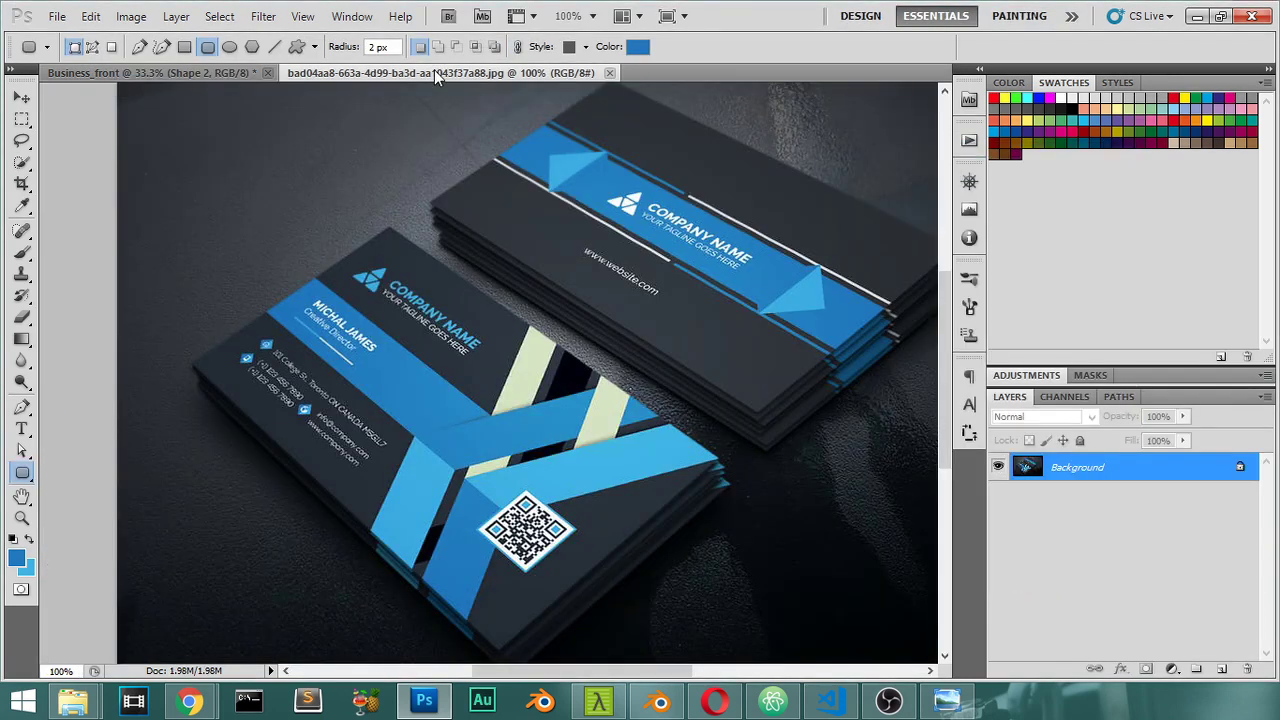
click(235, 67)
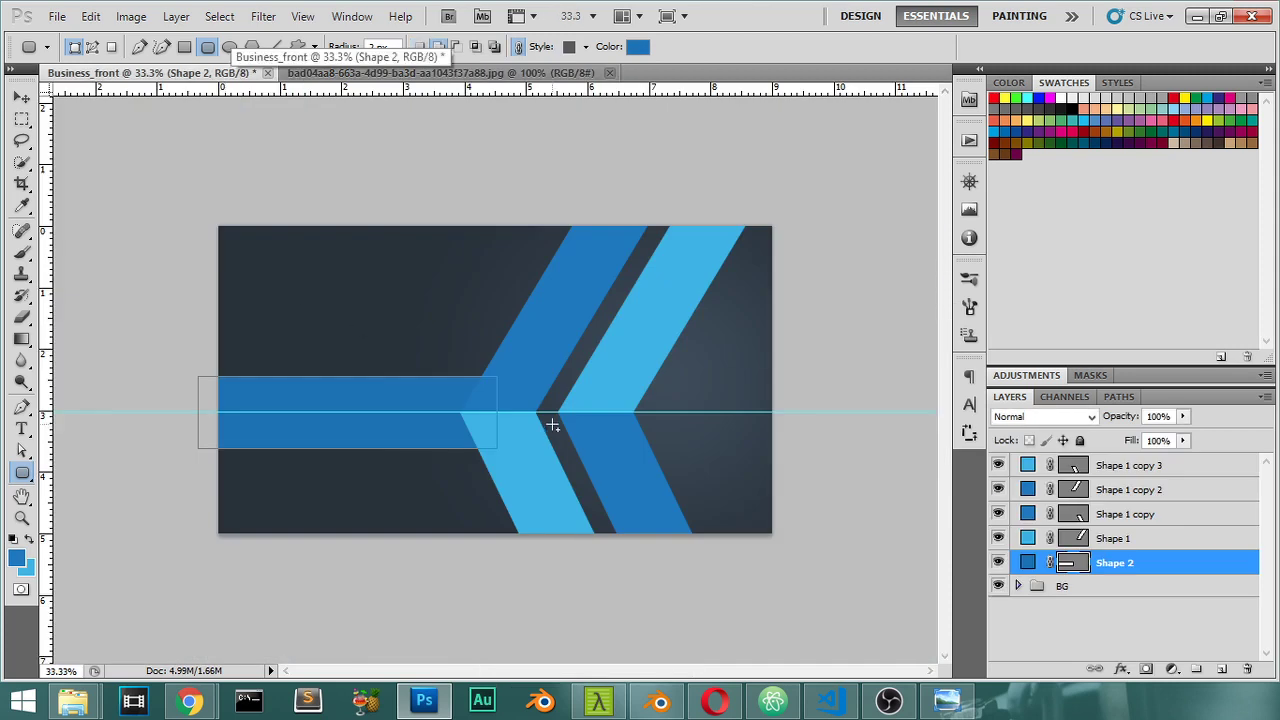
click(22, 97)
key(shift+Up)
key(shift+Up)
key(shift+Up)
key(shift+Up)
key(shift+Up)
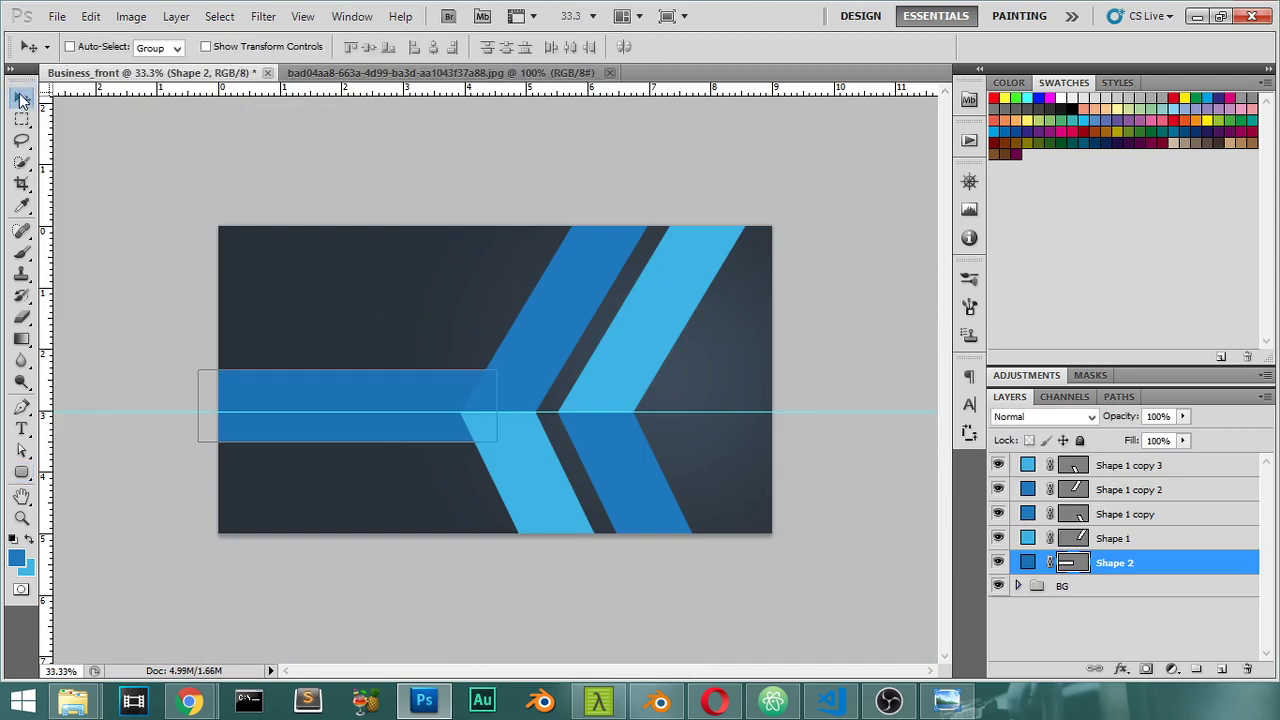
key(shift+Up)
key(shift+Up)
key(shift+Up)
key(shift+Up)
key(shift+Up)
key(shift+Up)
key(shift+Up)
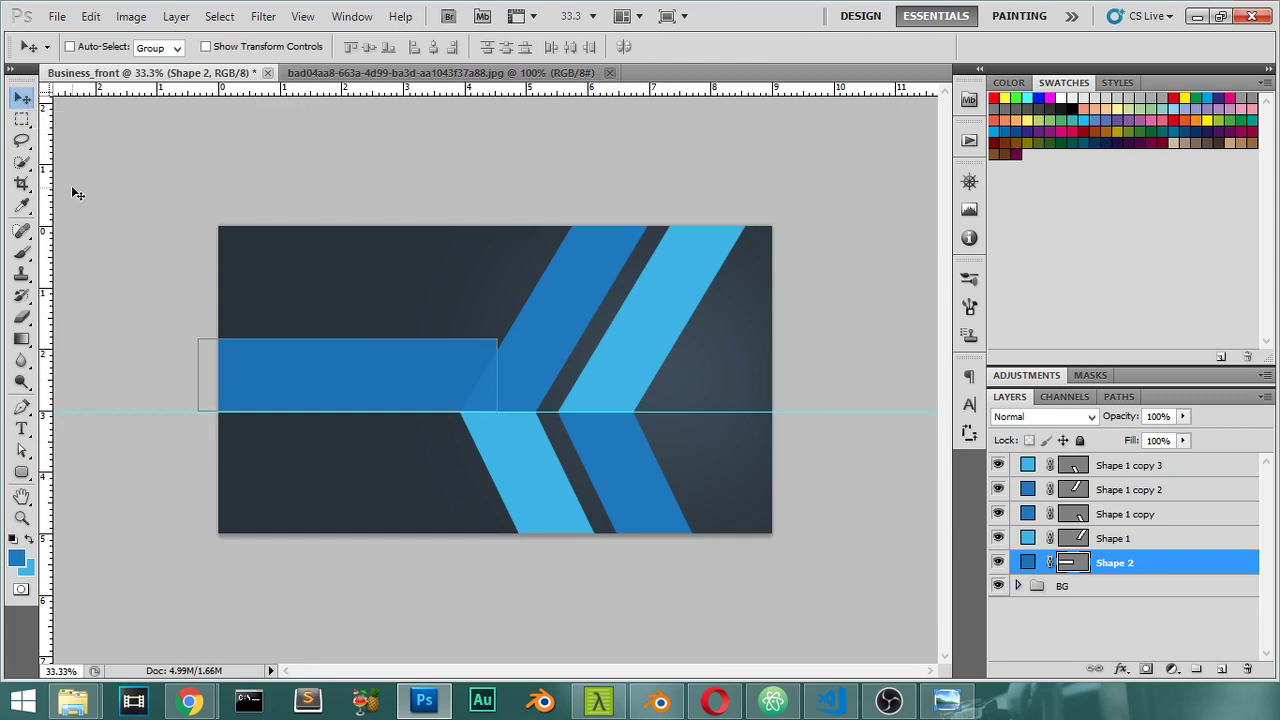
Lower the bar's top anchor points to make it about 0.9 cm high, shifting them slightly right toward the left chevron.
click(22, 451)
click(513, 326)
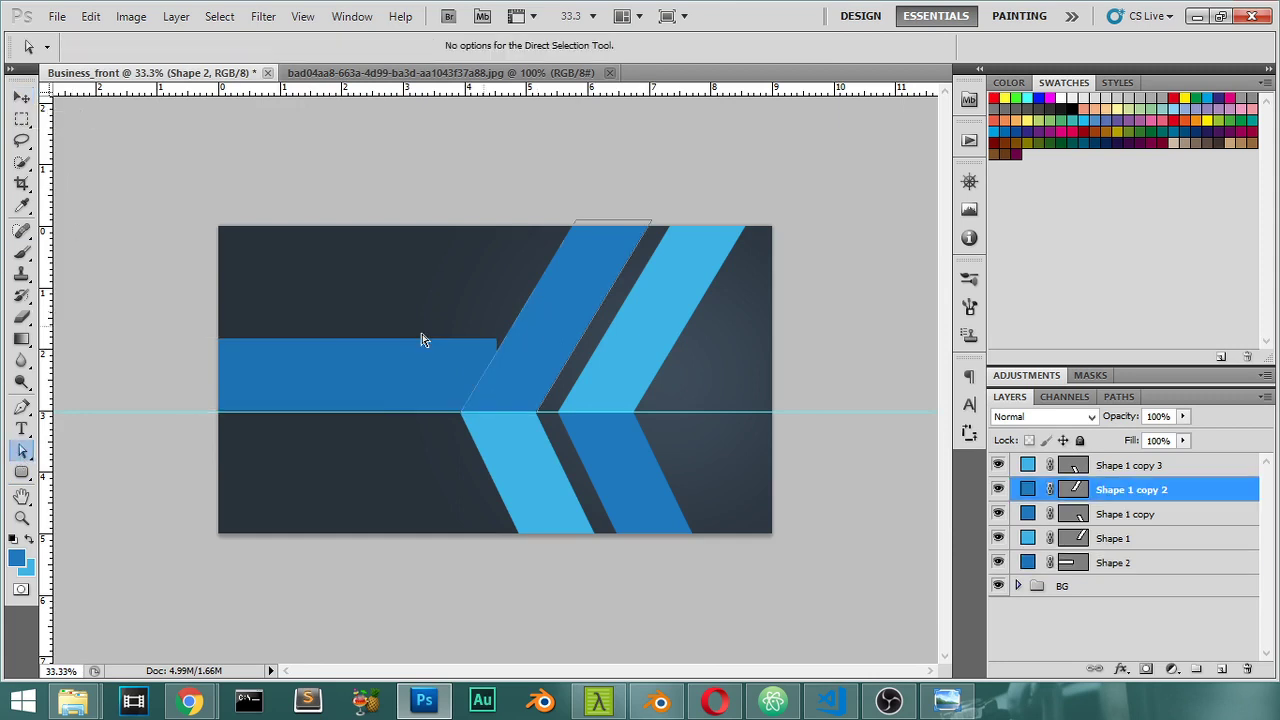
click(1028, 562)
click(537, 312)
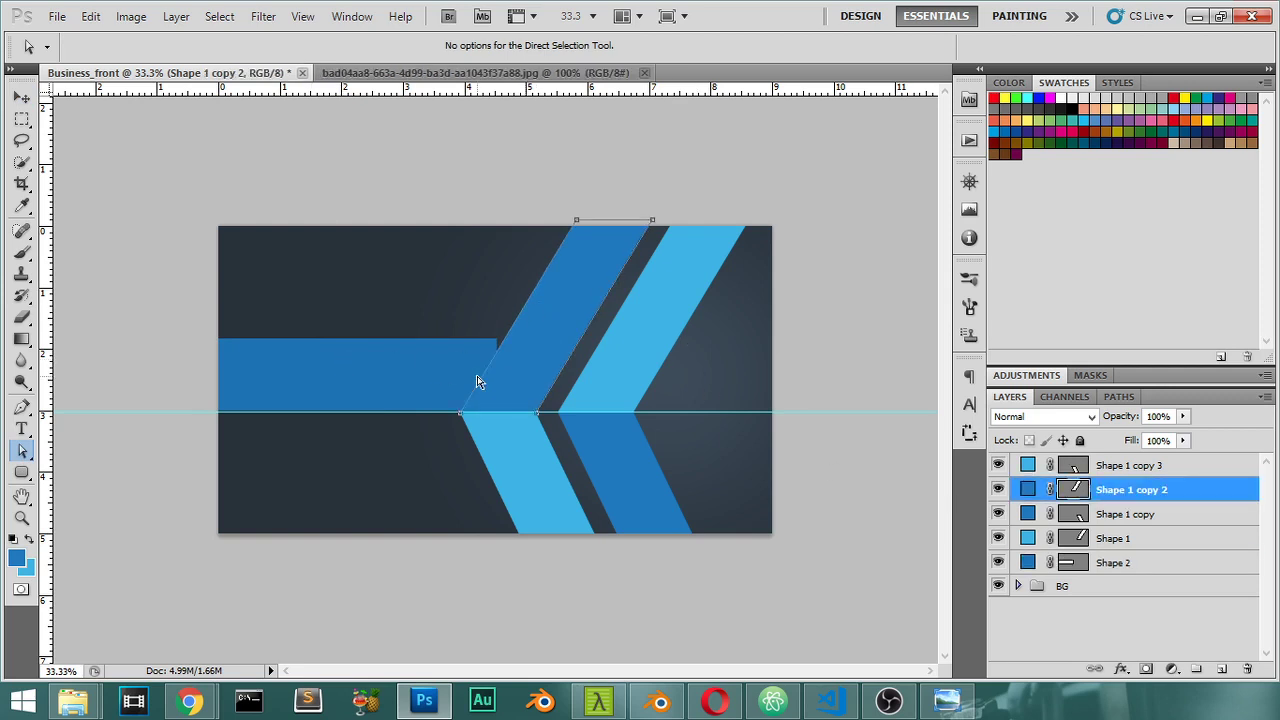
click(1015, 556)
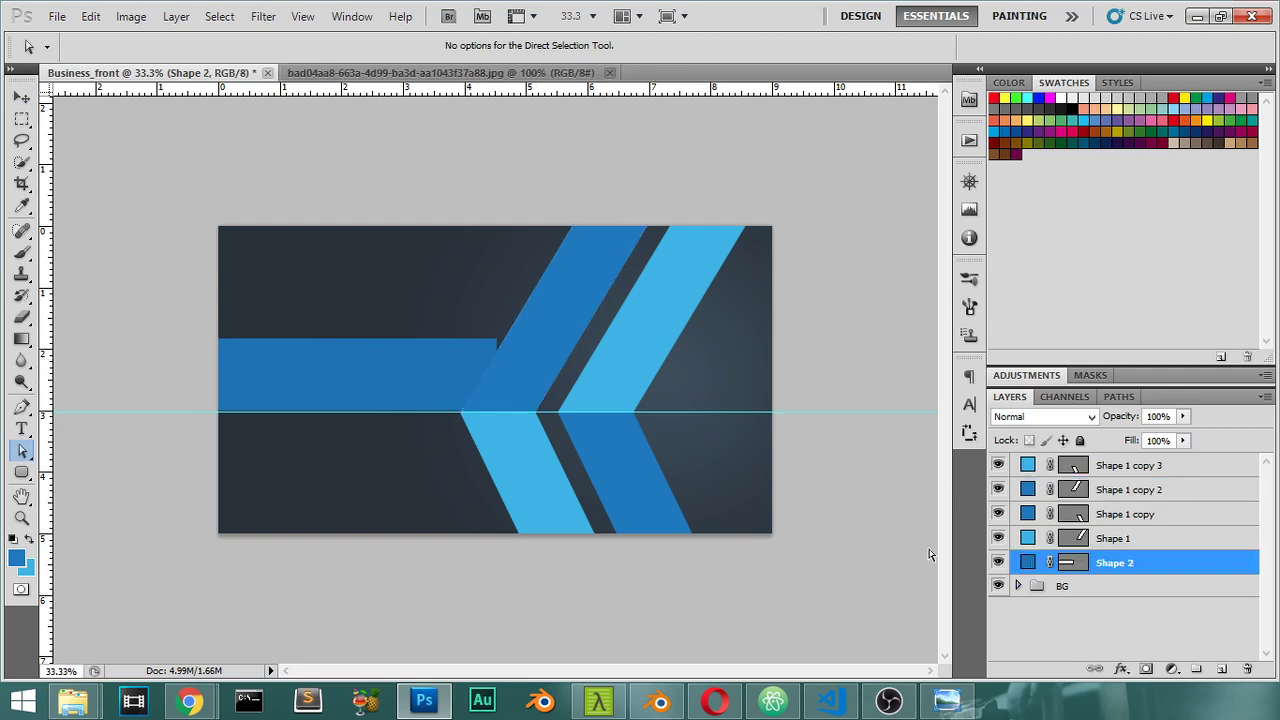
click(300, 391)
drag(171, 312, 508, 355)
key(shift+Down)
key(shift+Down)
key(shift+Down)
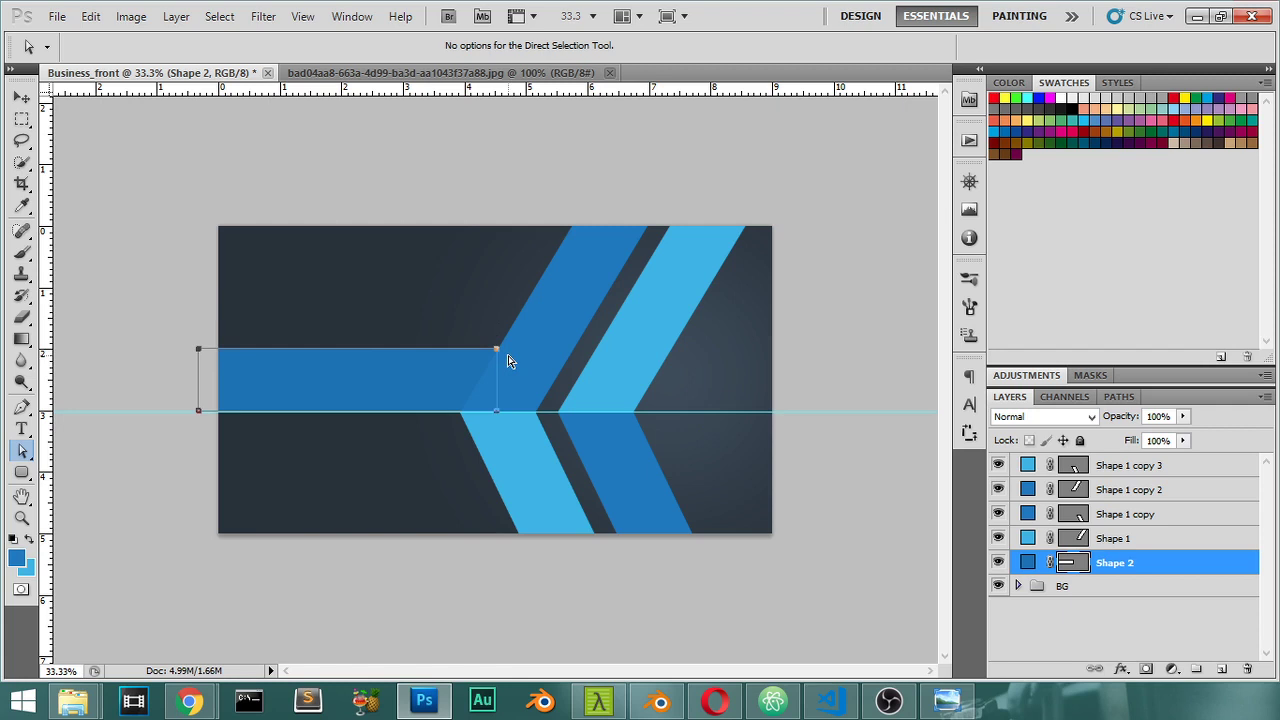
key(shift+Right)
key(shift+Right)
key(shift+Down)
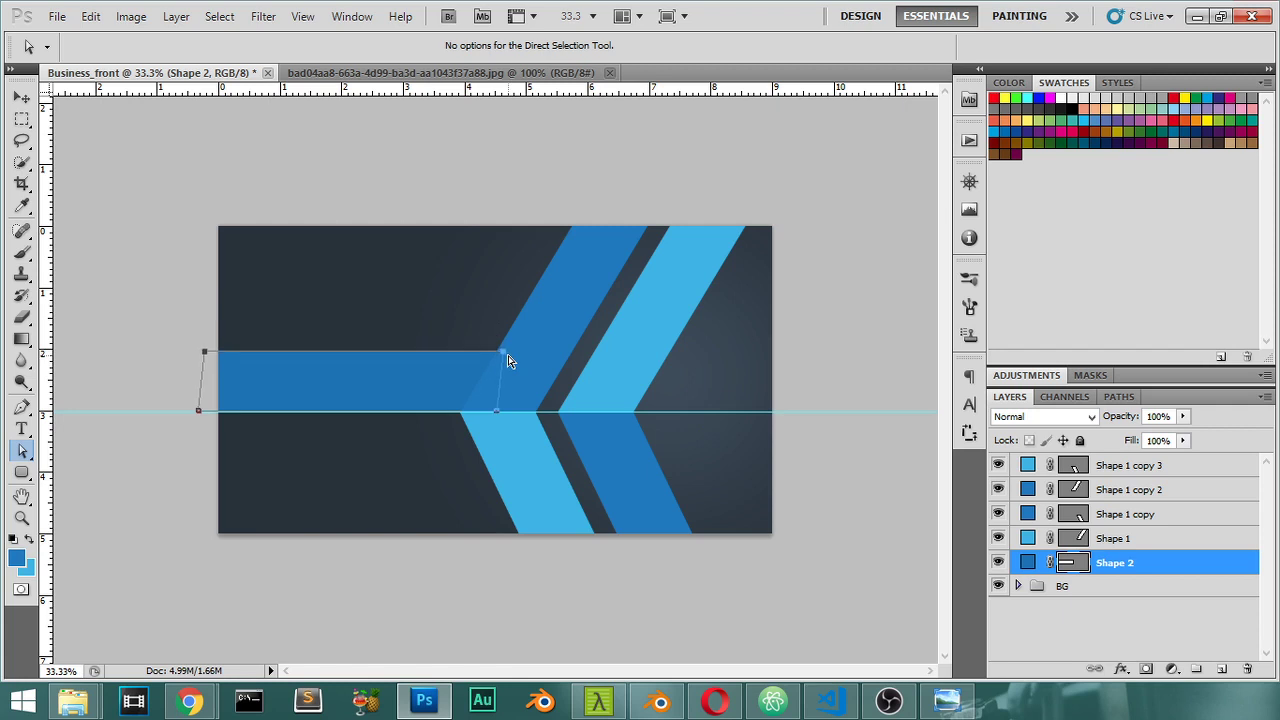
key(shift+Down)
key(shift+Right)
key(Return)
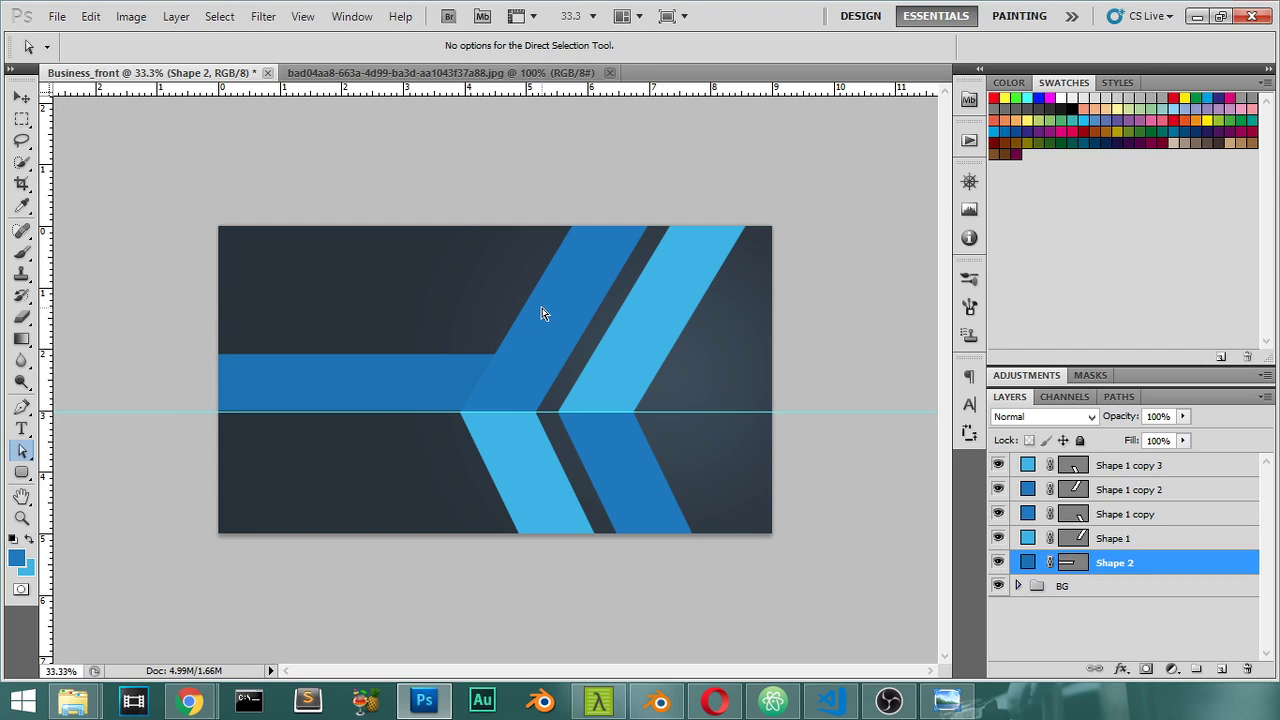
Check the reference image and add a drop shadow to Shape 1 copy, the right chevron's lower segment.
click(386, 72)
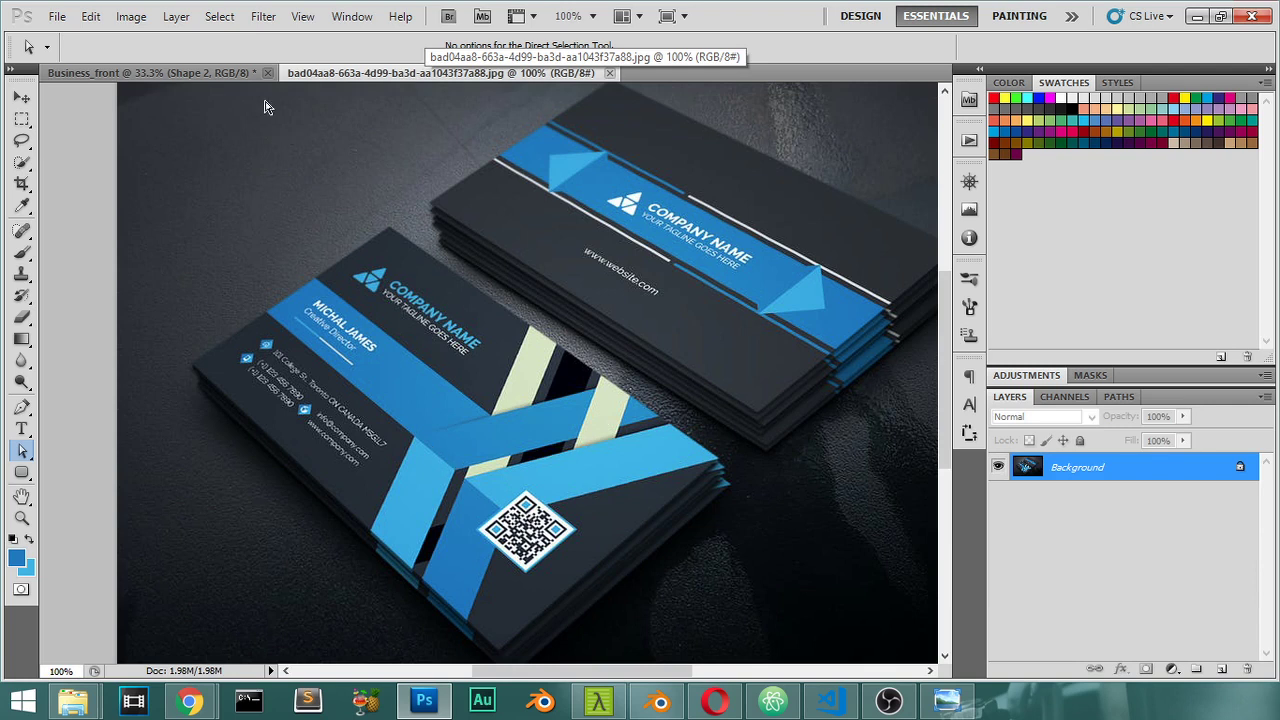
click(229, 71)
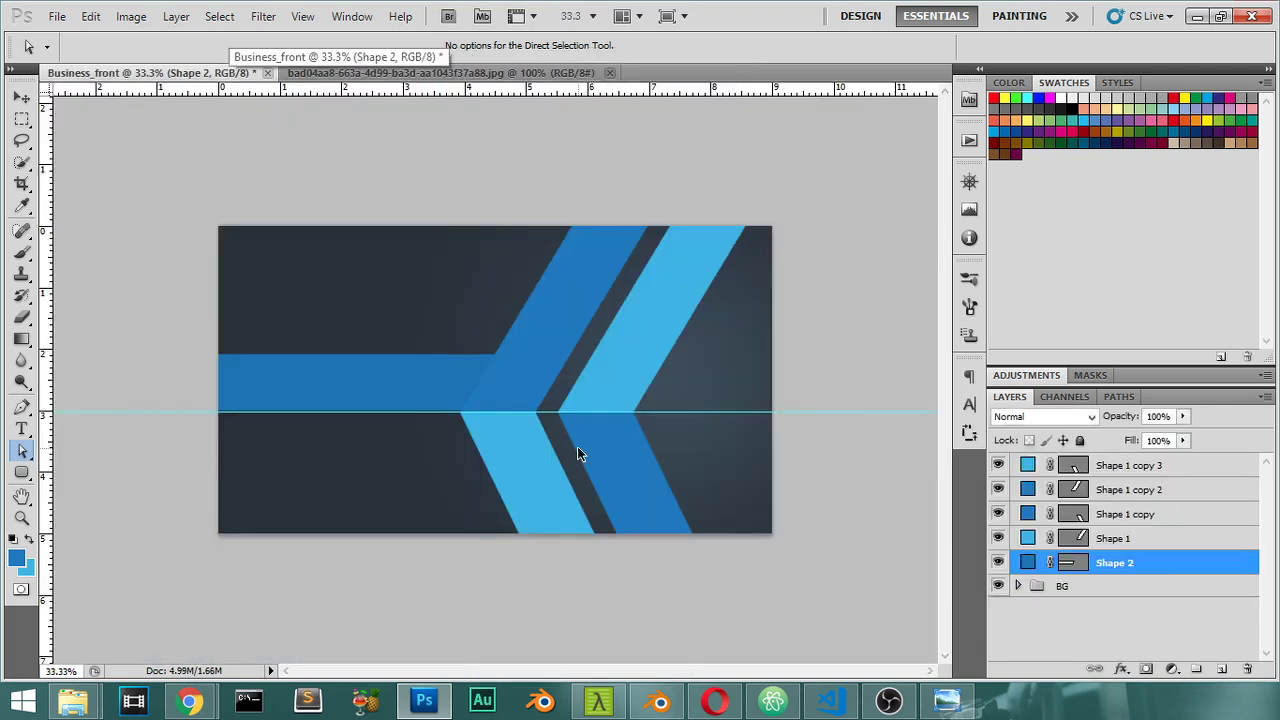
key(ctrl+plus)
drag(670, 503, 520, 380)
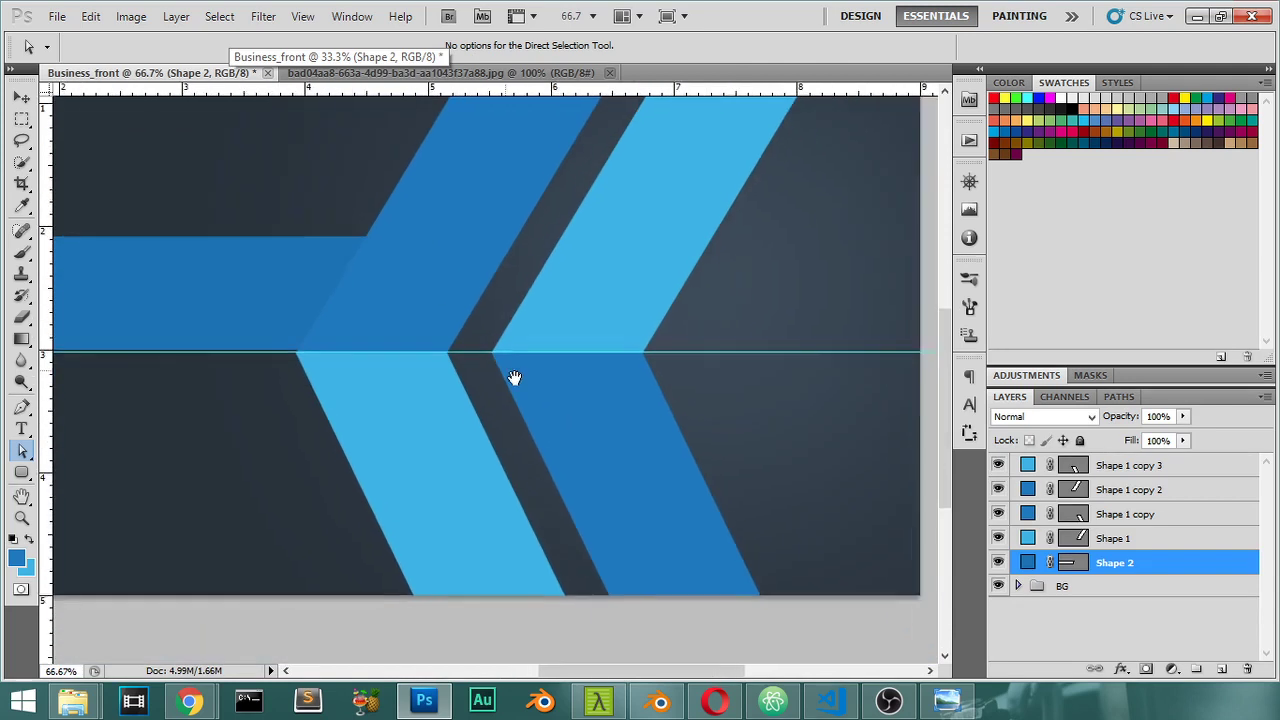
click(541, 404)
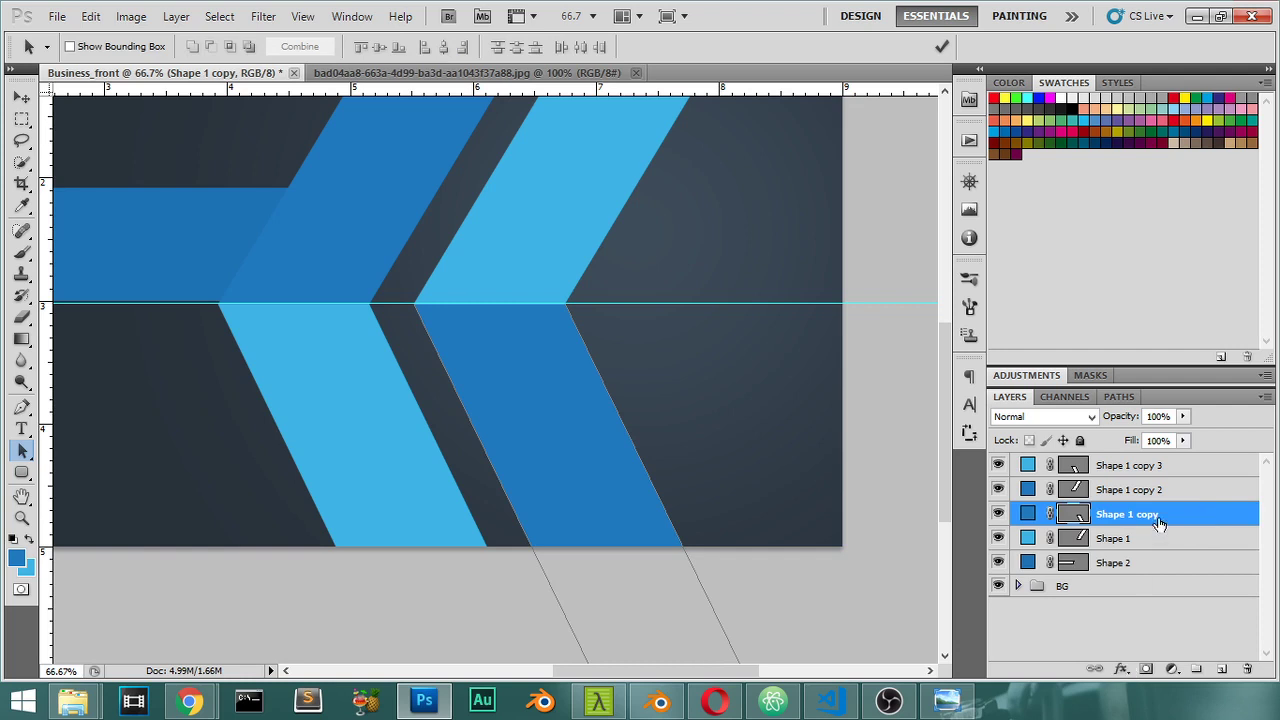
key(h)
double_click(1095, 515)
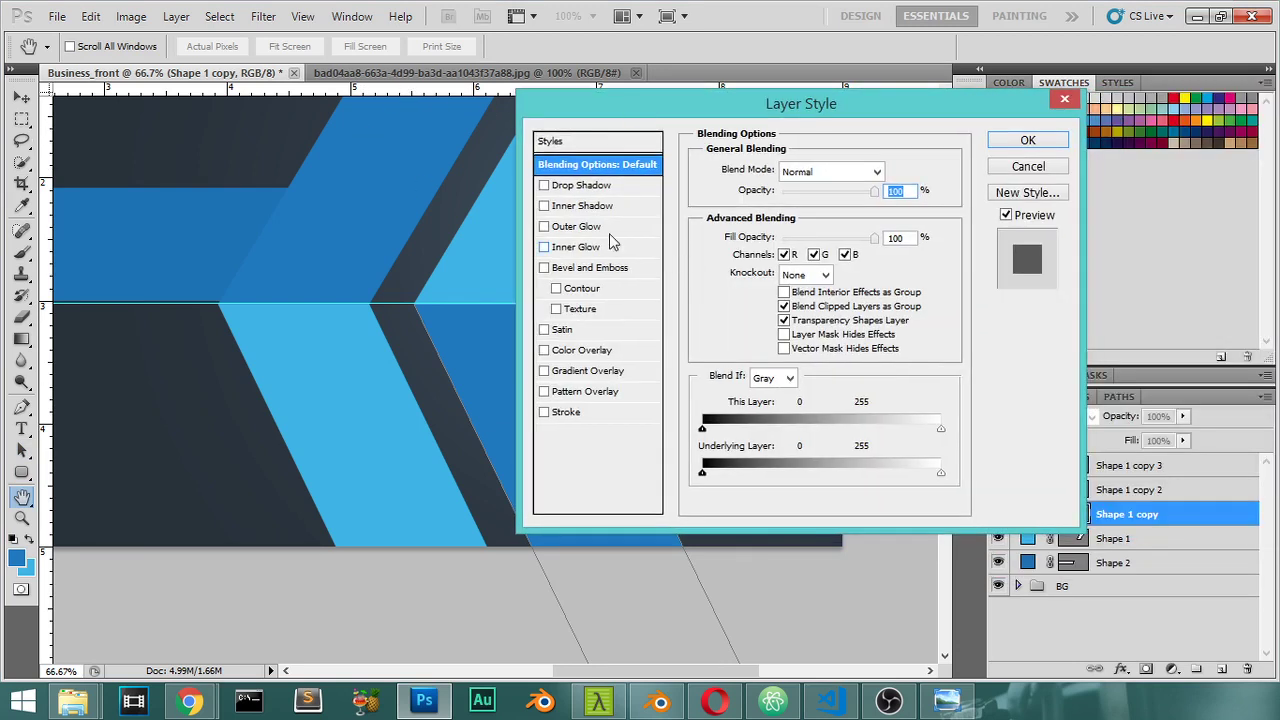
click(597, 189)
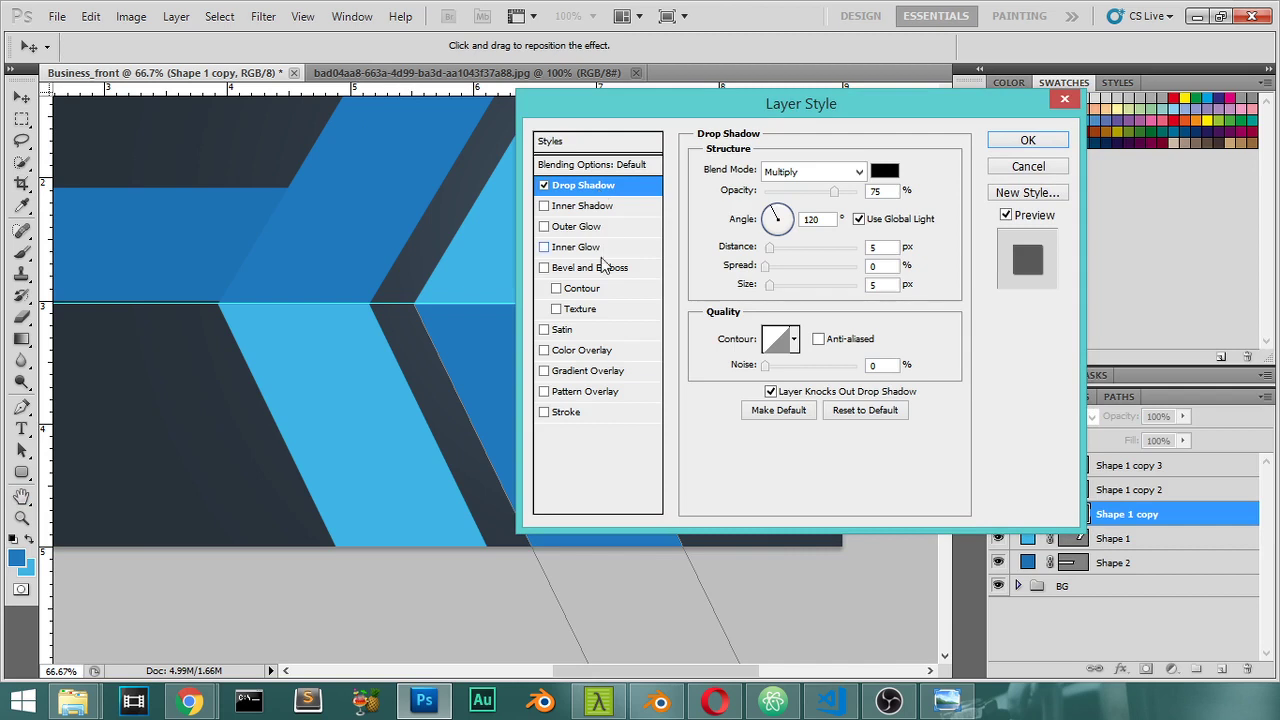
Set the drop shadow's angle to 270°, opacity to 40%, distance to 6 px, spread to 4% and size to 2 px.
double_click(819, 218)
text(180)
double_click(808, 219)
text(270)
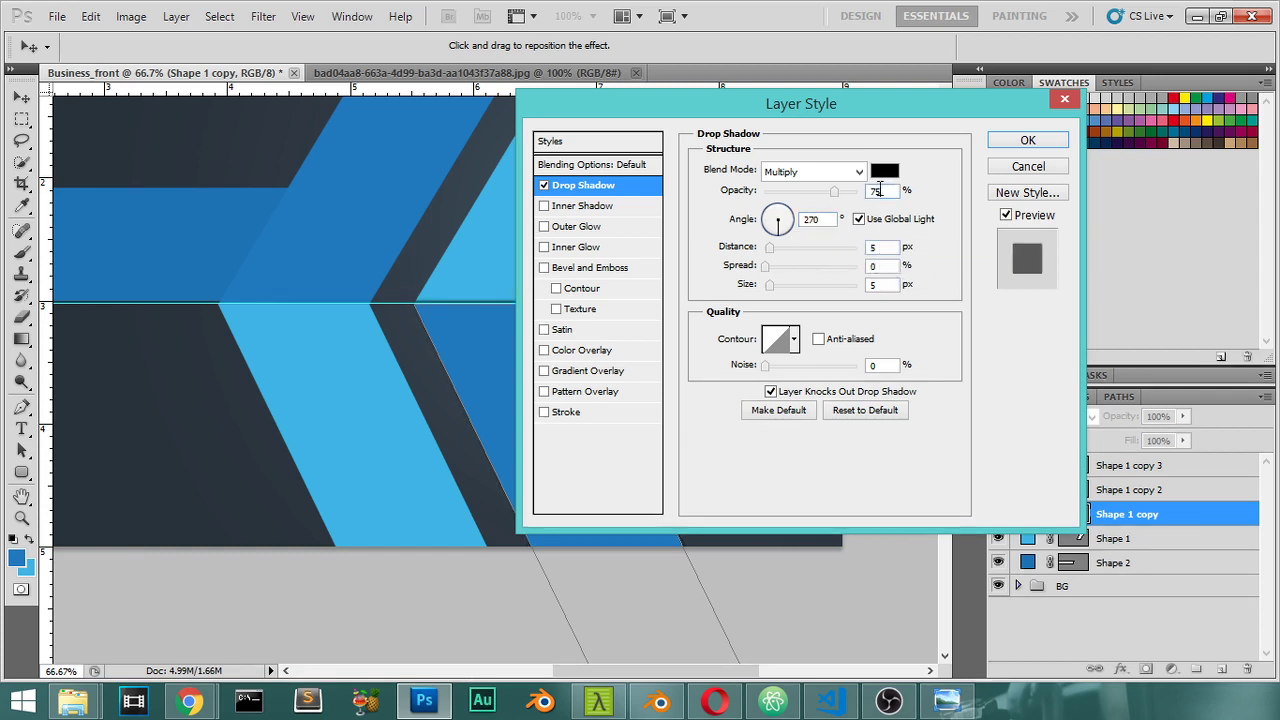
text(40)
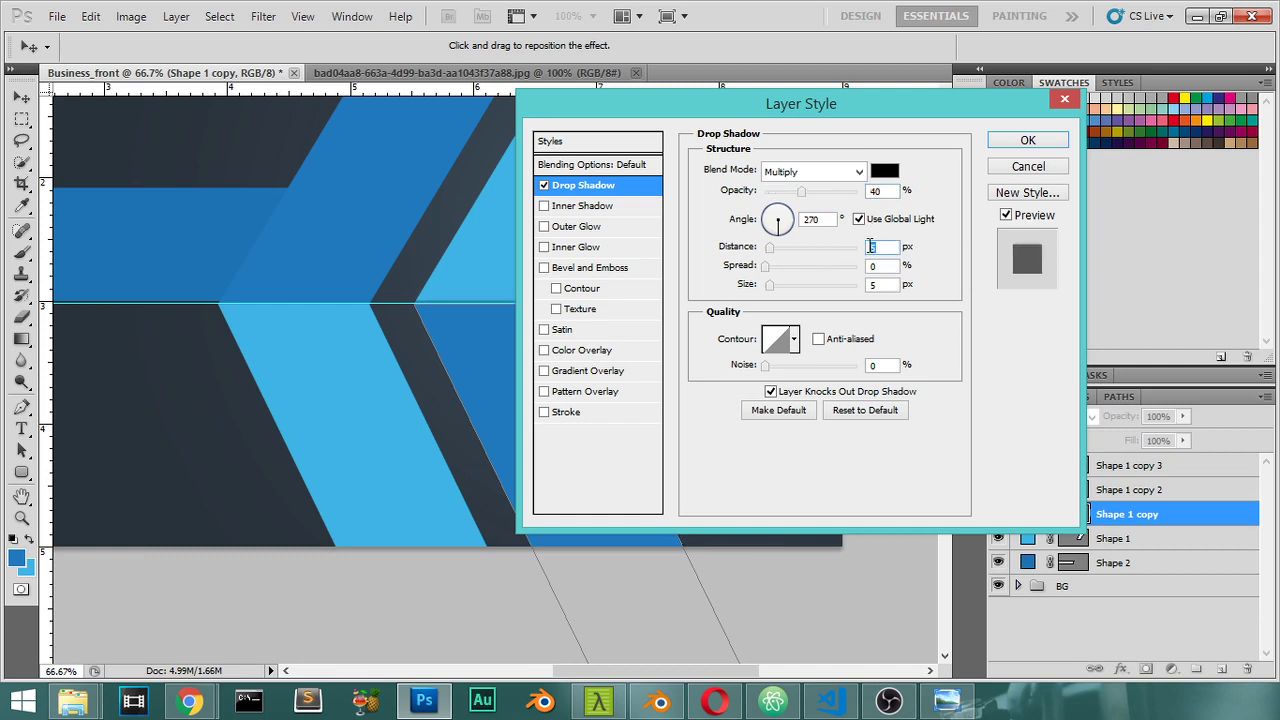
text(6)
click(866, 265)
text(4)
key(Tab)
text(2)
drag(727, 114, 1023, 120)
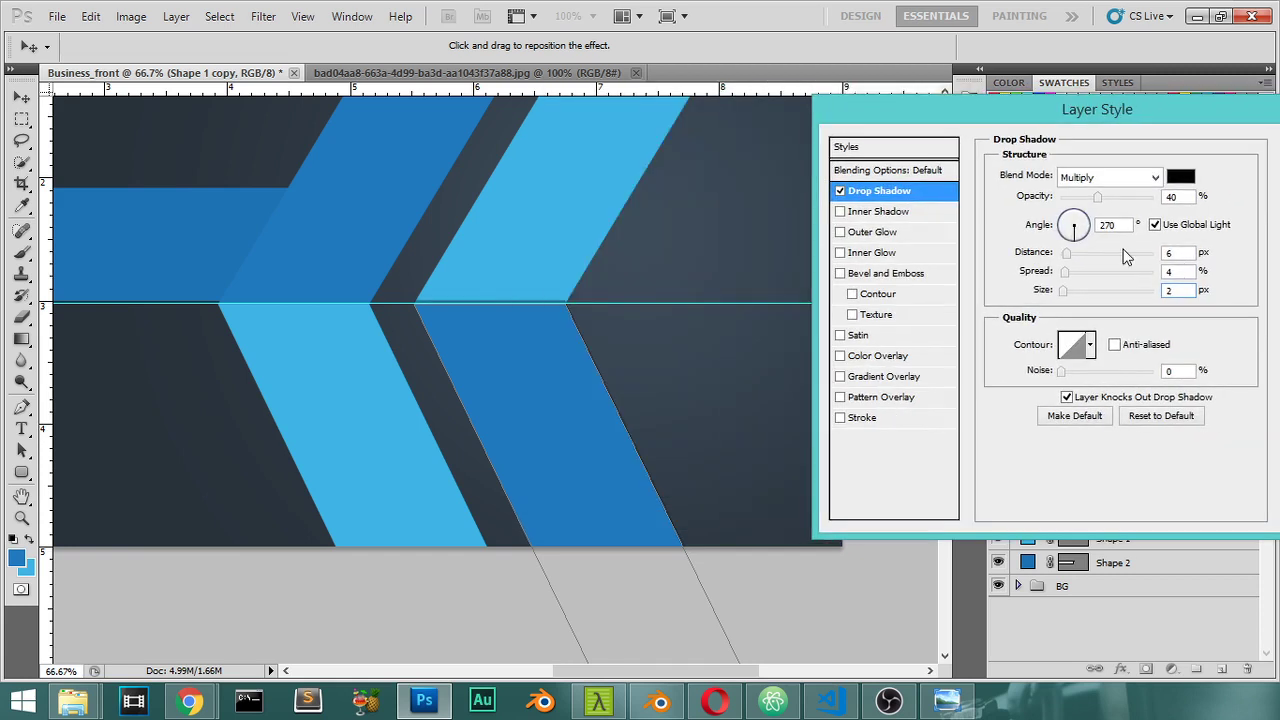
Refine the drop shadow to 25% opacity, 4 px distance, 8% spread and 5 px size, and apply it to Shape 1 copy.
drag(1194, 199, 1154, 196)
text(25)
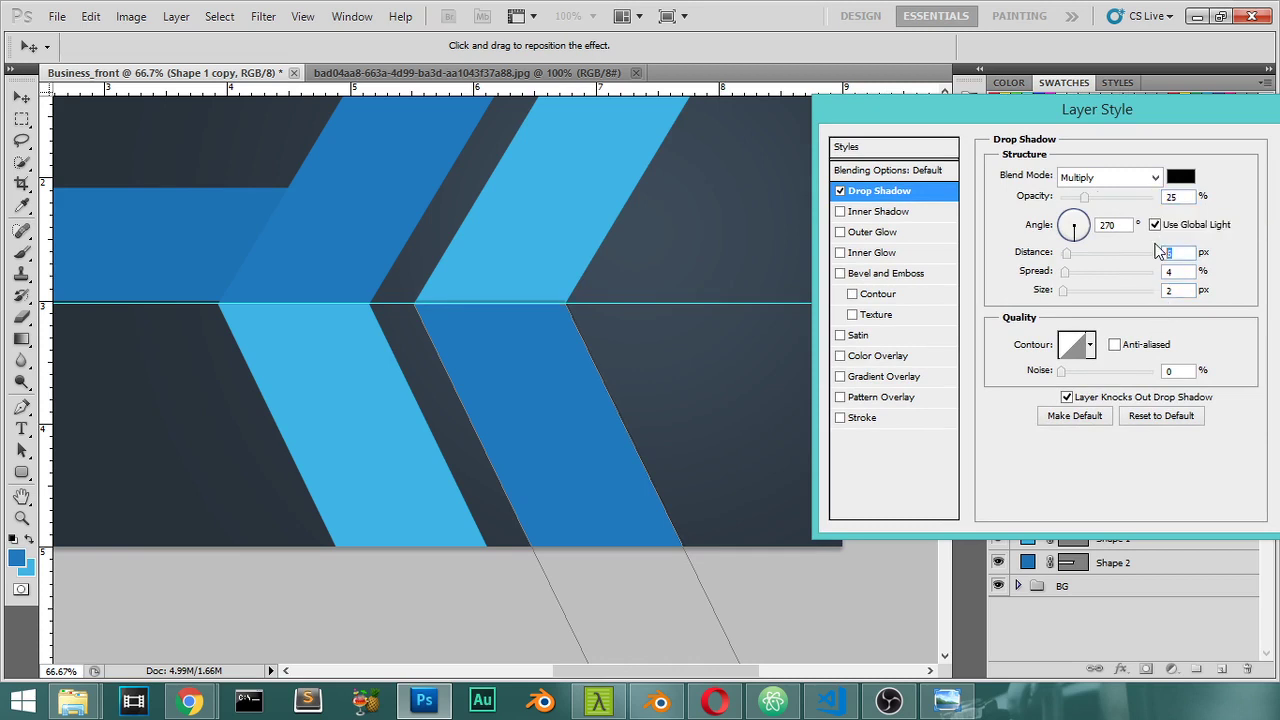
text(3)
text(4)
drag(1174, 273, 1164, 278)
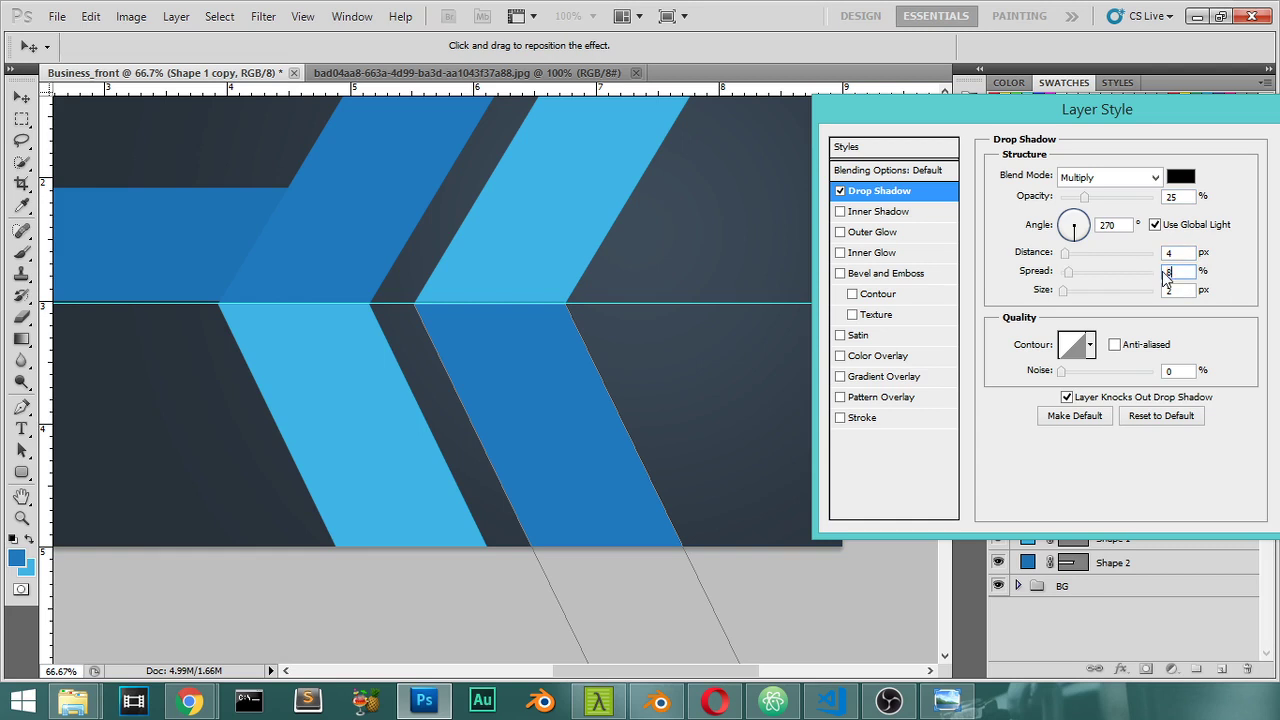
drag(1179, 289, 1165, 292)
drag(1207, 112, 996, 115)
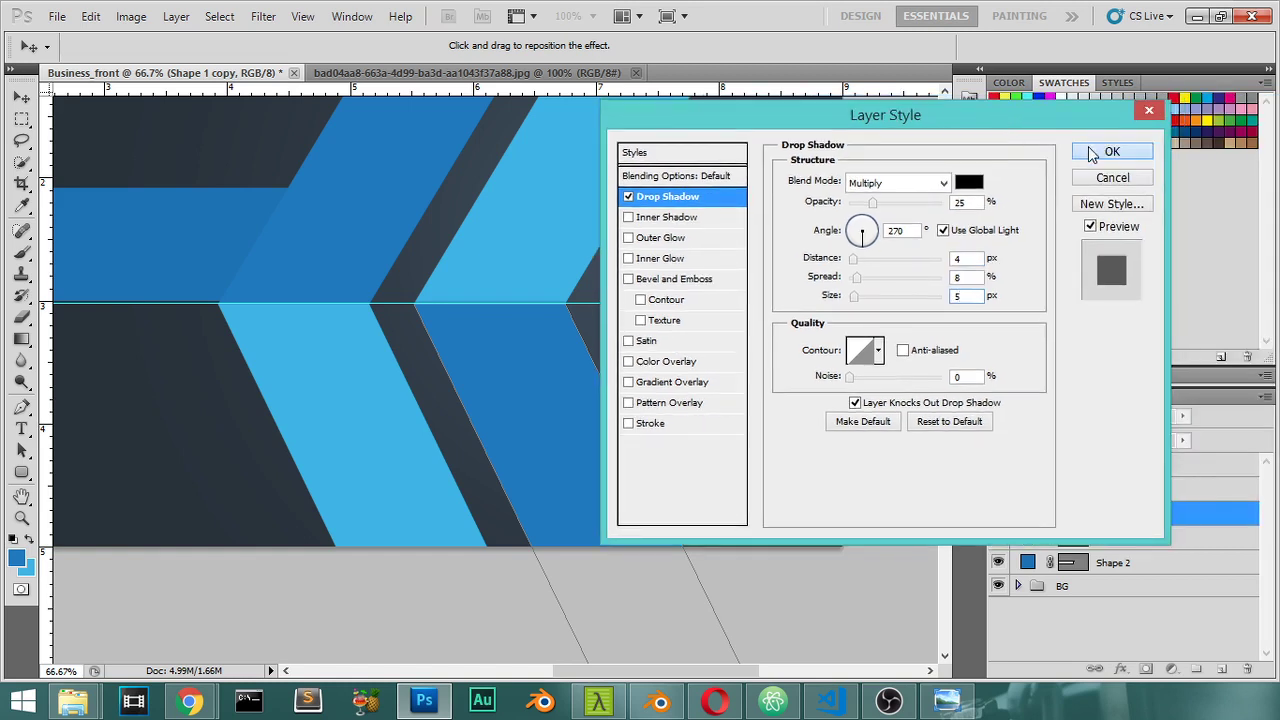
click(1092, 153)
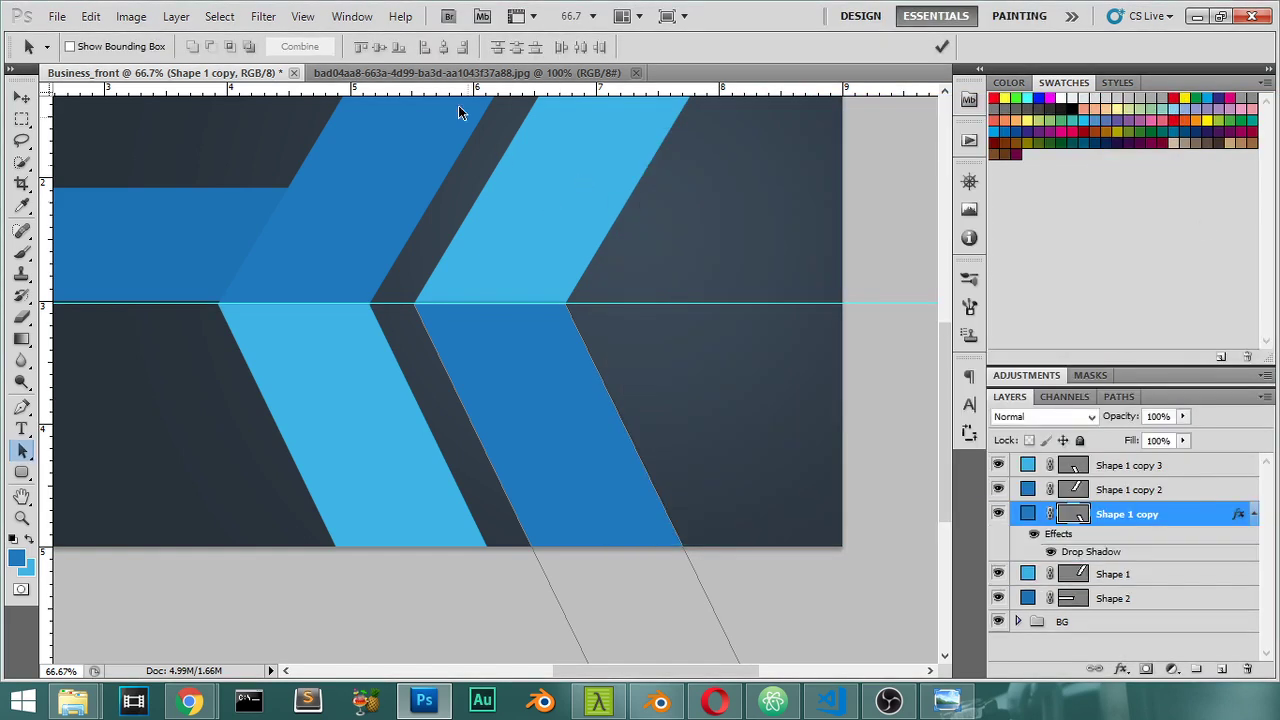
Hide the guides and change Shape 1 copy's drop shadow to 33% opacity, 2 px distance, 5% spread and 10 px size.
key(ctrl+semicolon)
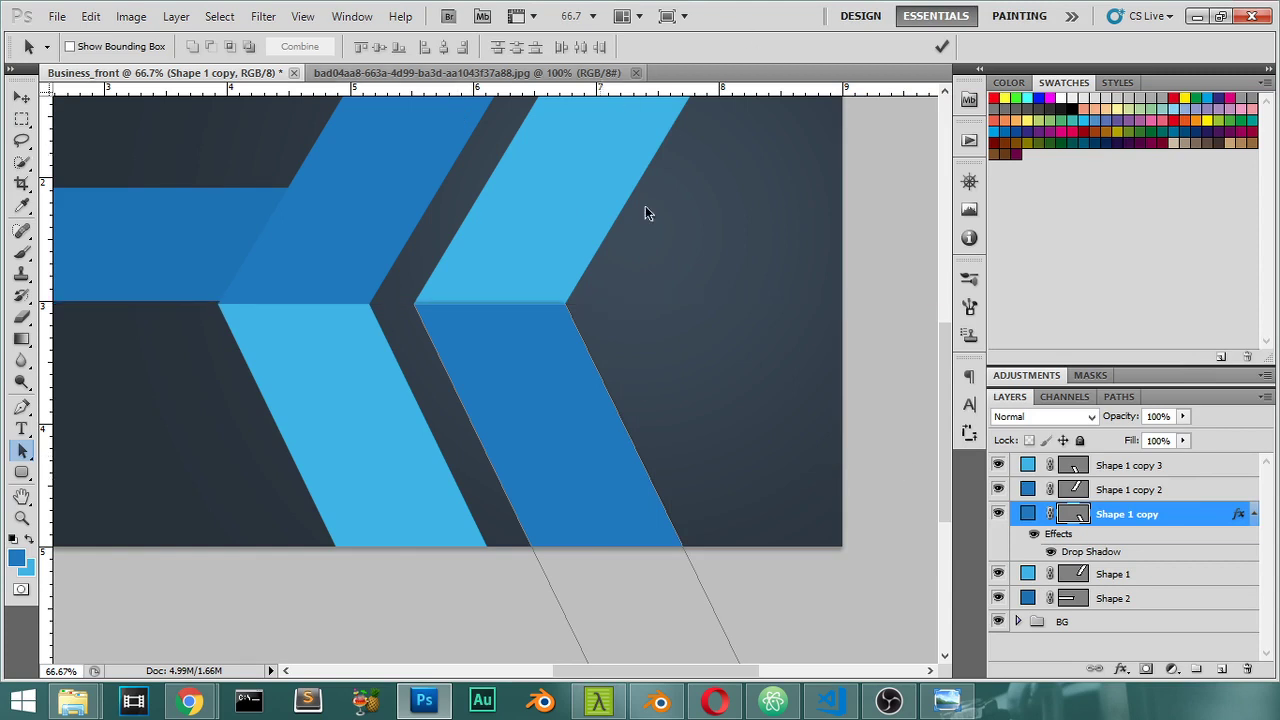
double_click(1188, 520)
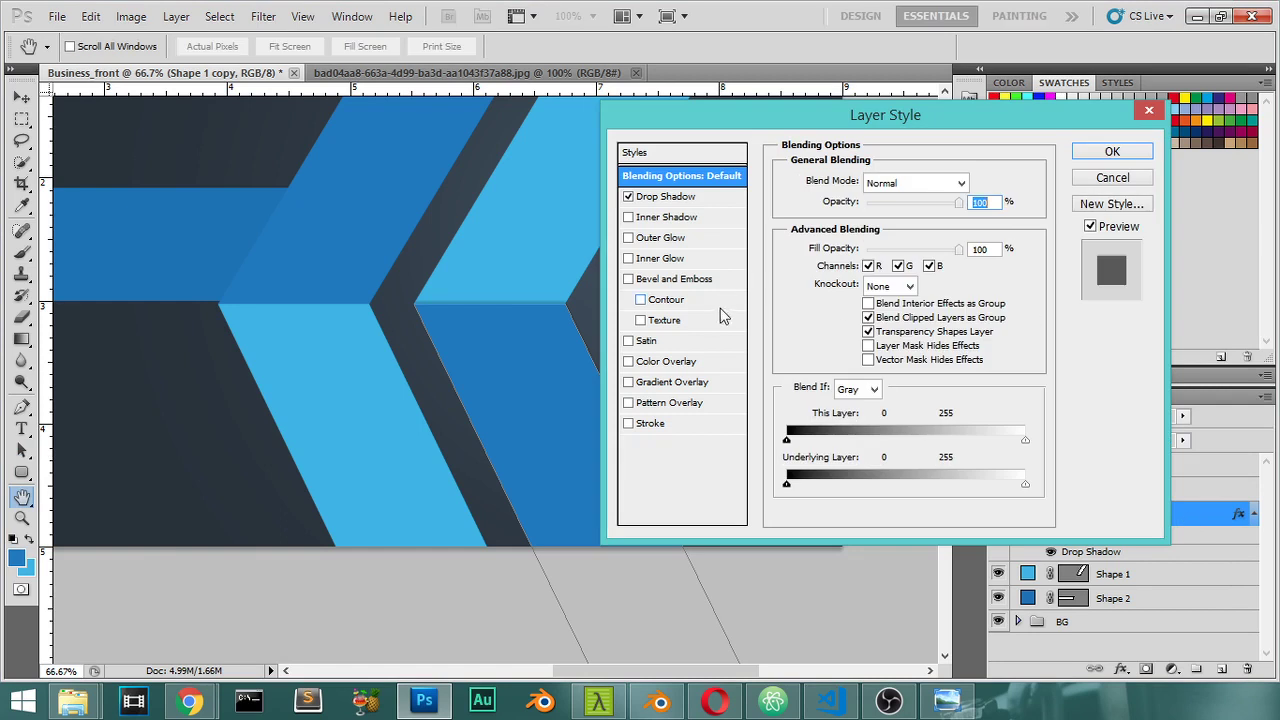
click(662, 198)
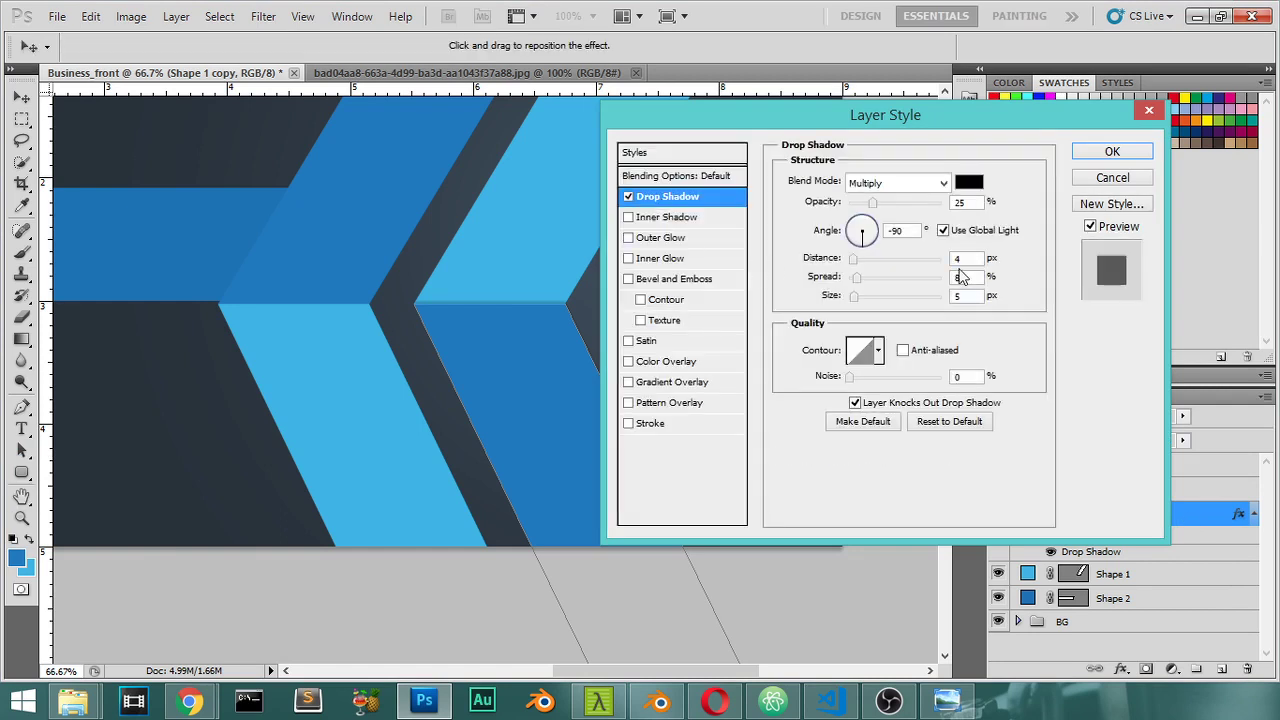
text(2)
key(Tab)
key(Tab)
text(10)
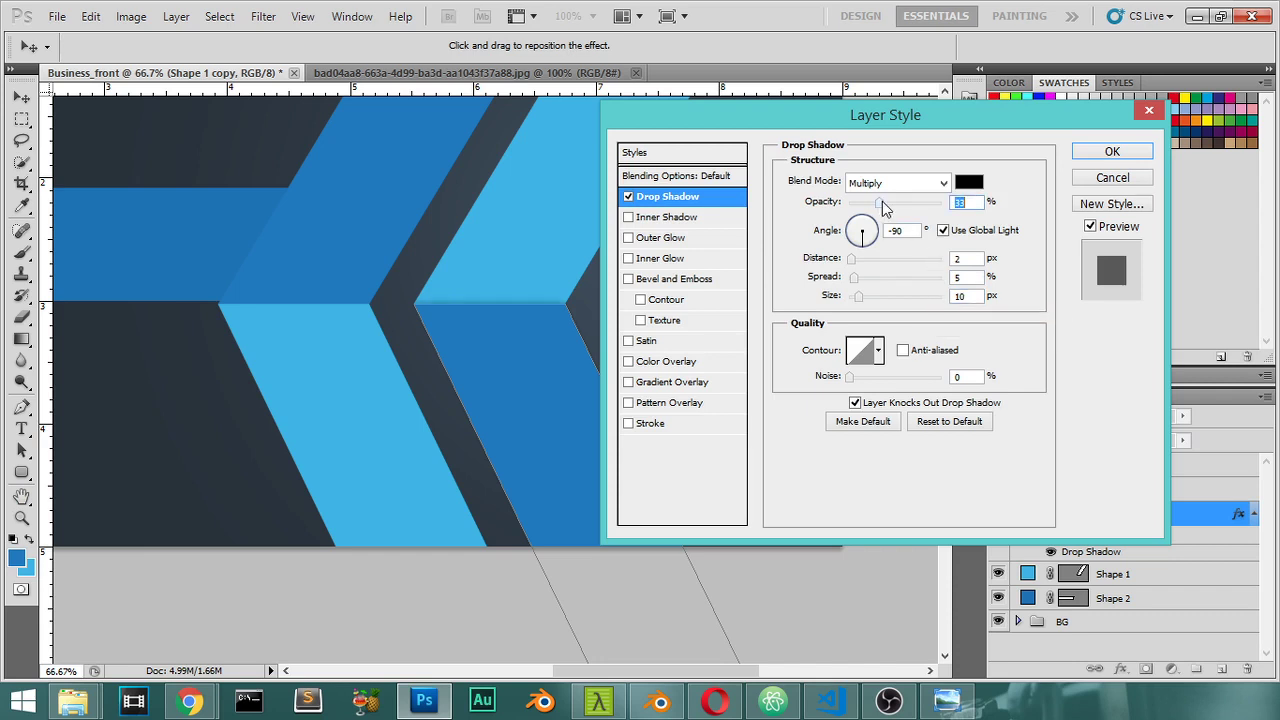
click(1094, 152)
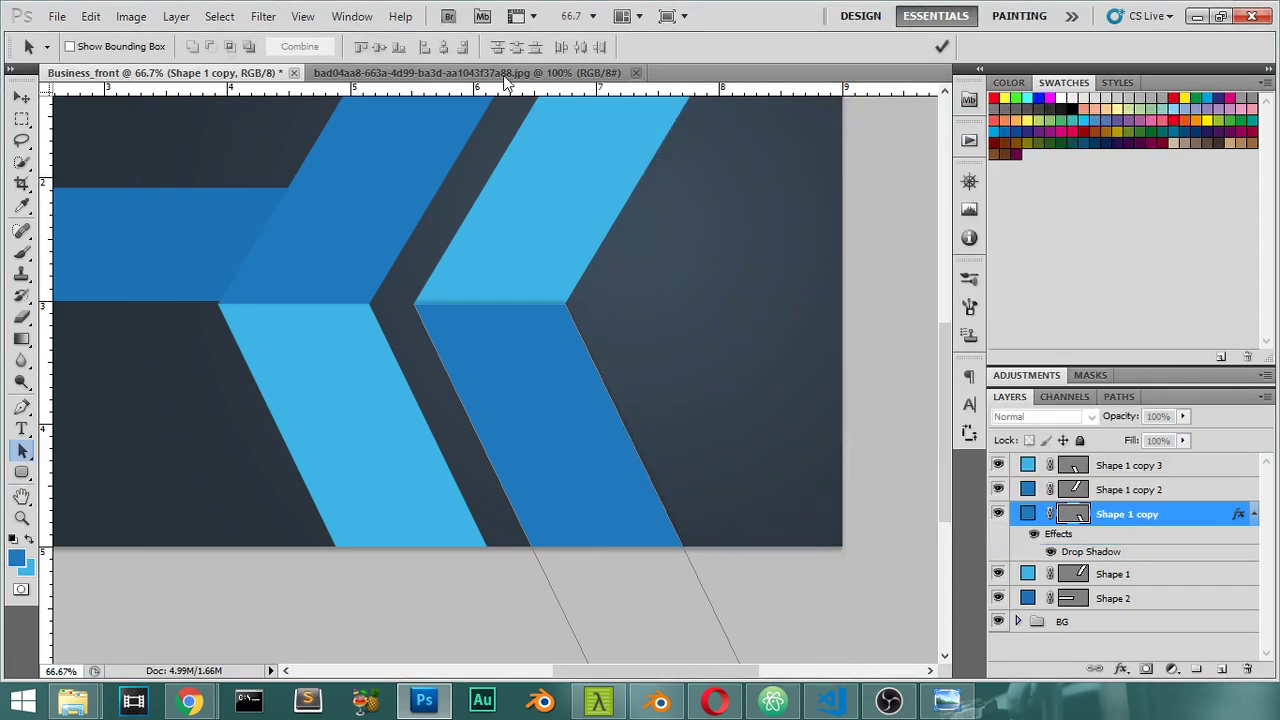
Check the reference image and copy Shape 1 copy's drop shadow onto Shape 1 copy 3, the left chevron's lower segment.
click(503, 75)
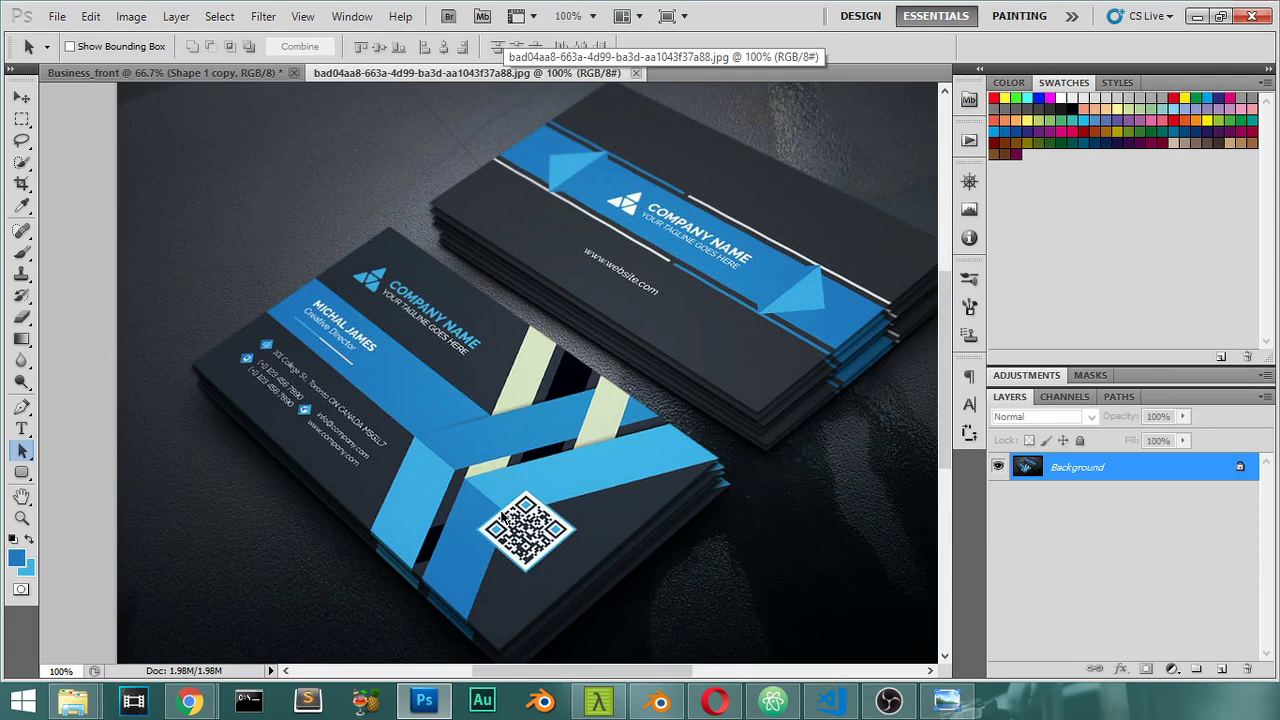
click(241, 78)
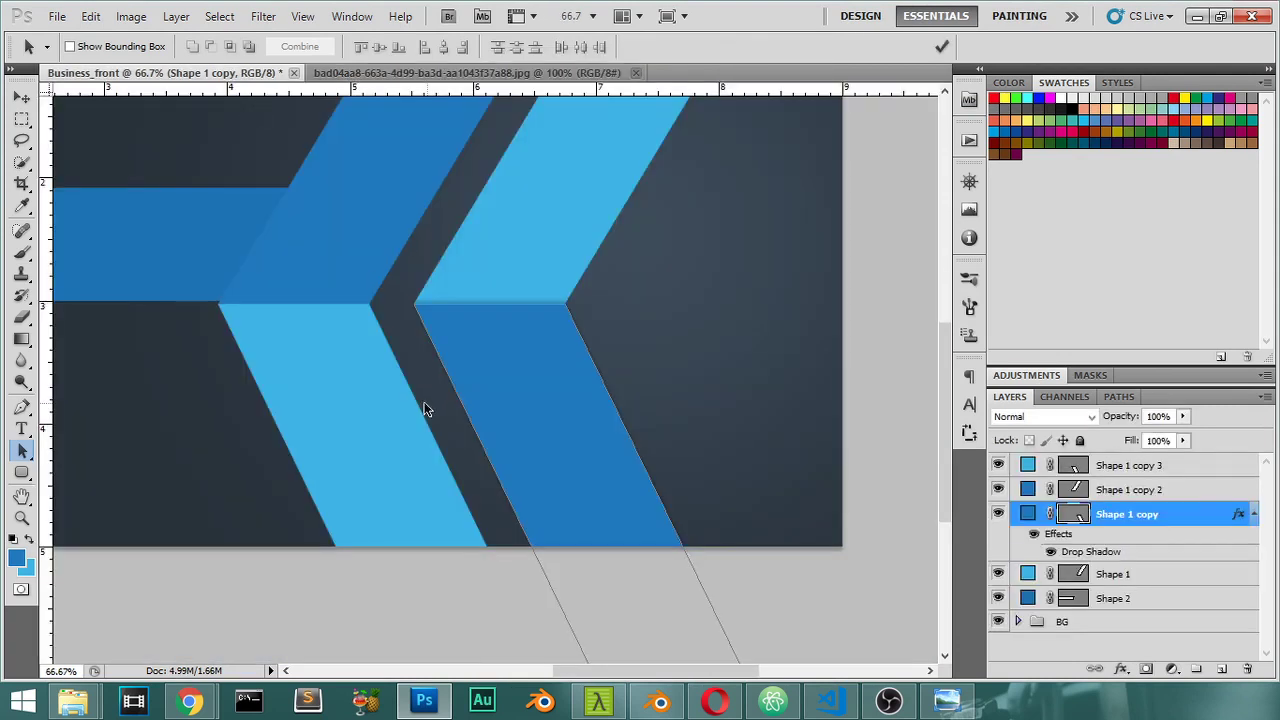
click(395, 410)
click(1196, 516)
right_click(1196, 516)
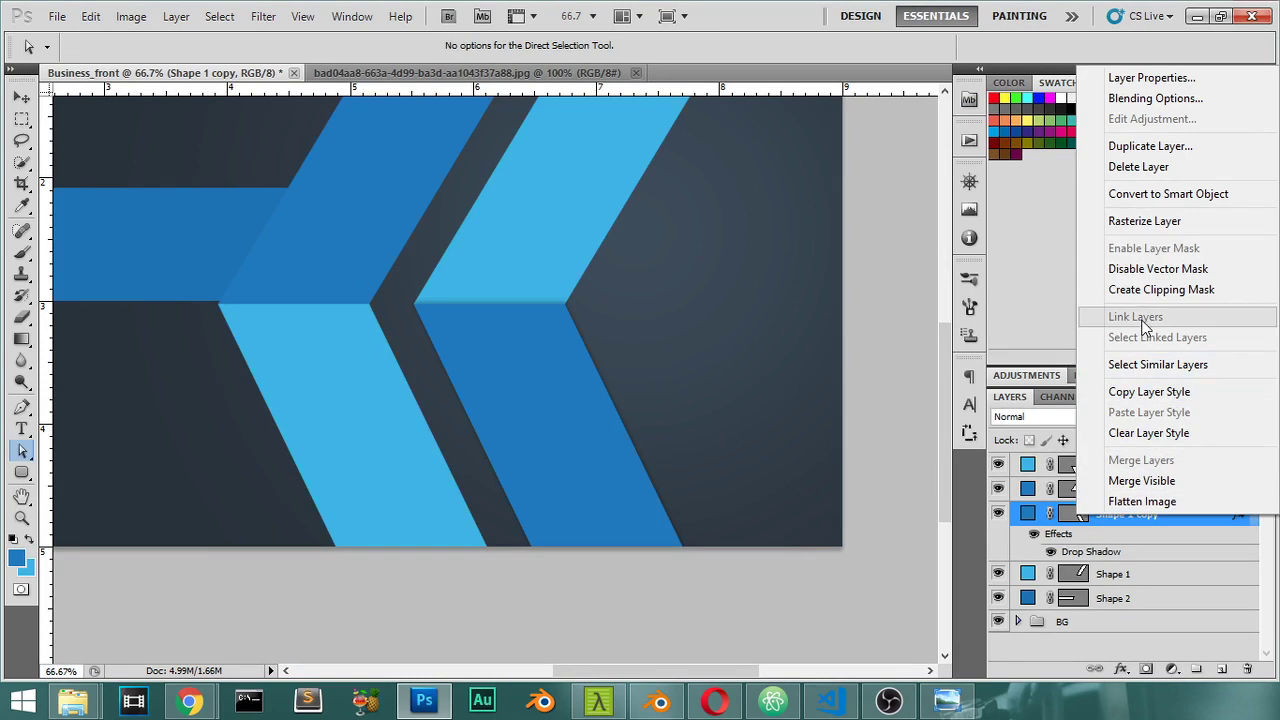
click(1158, 401)
click(1182, 465)
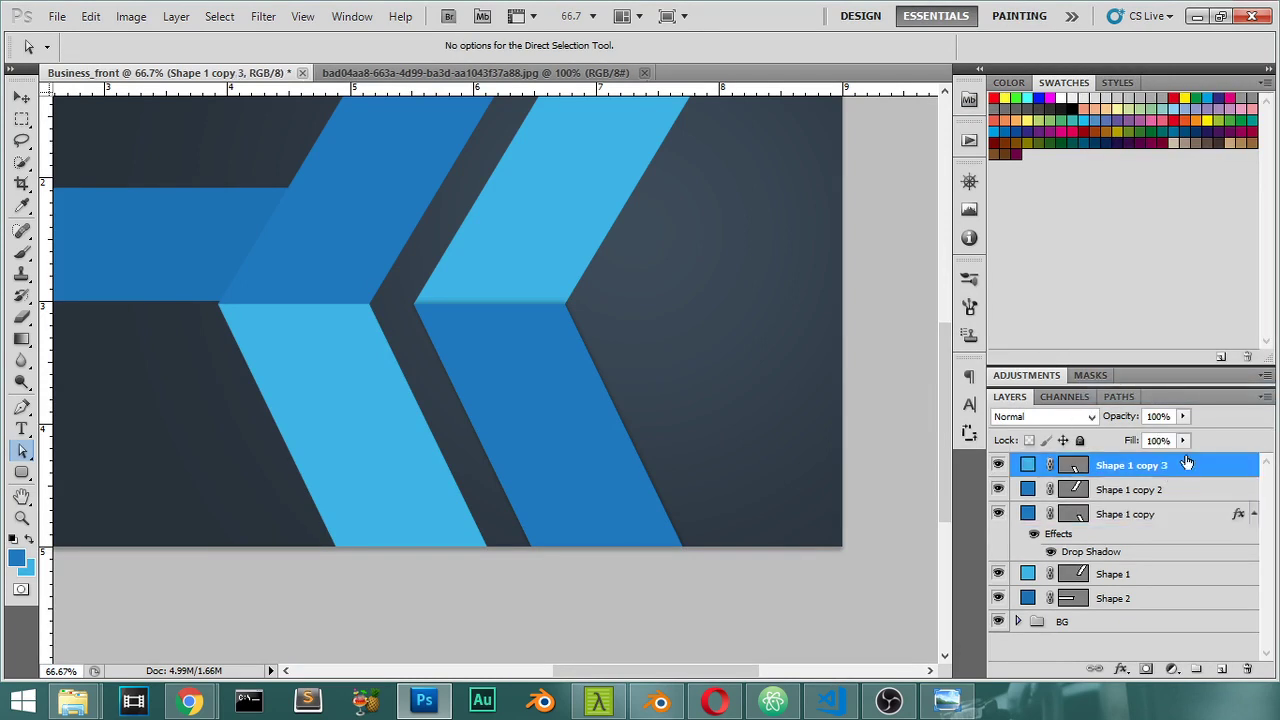
right_click(1186, 458)
click(1160, 358)
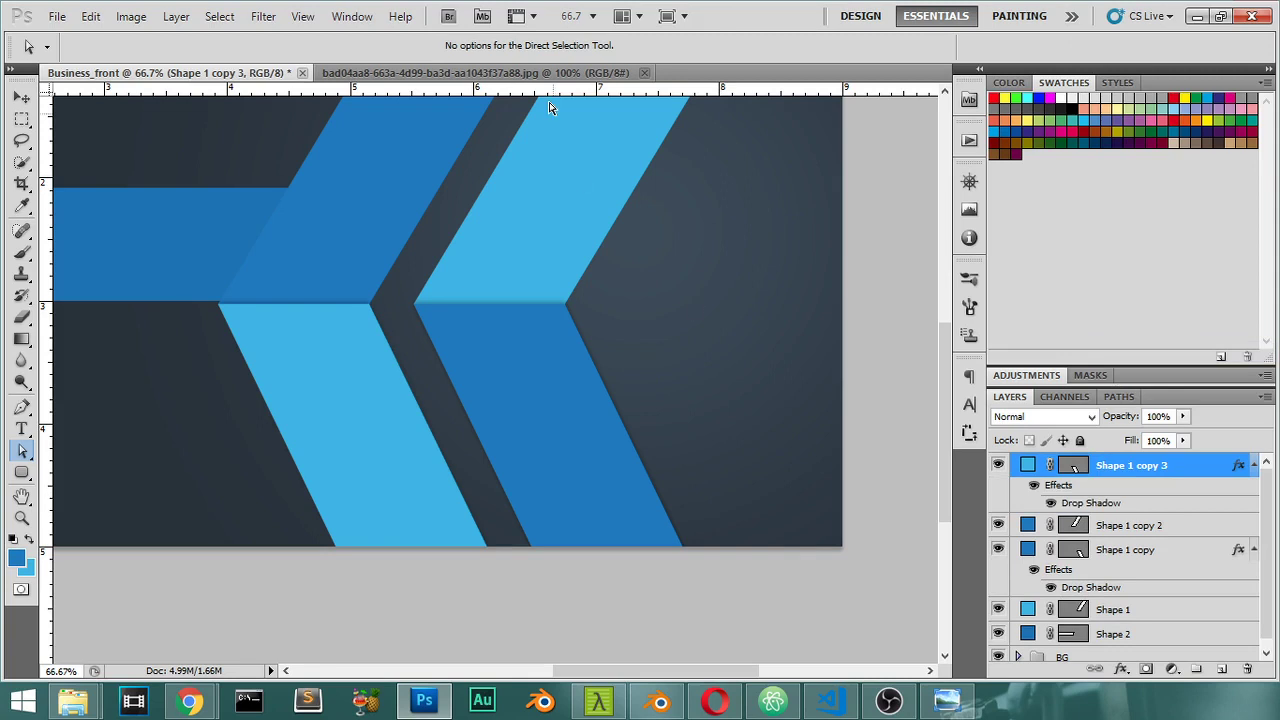
Compare with the reference image and add a new layer directly above Shape 2, the horizontal bar.
click(400, 73)
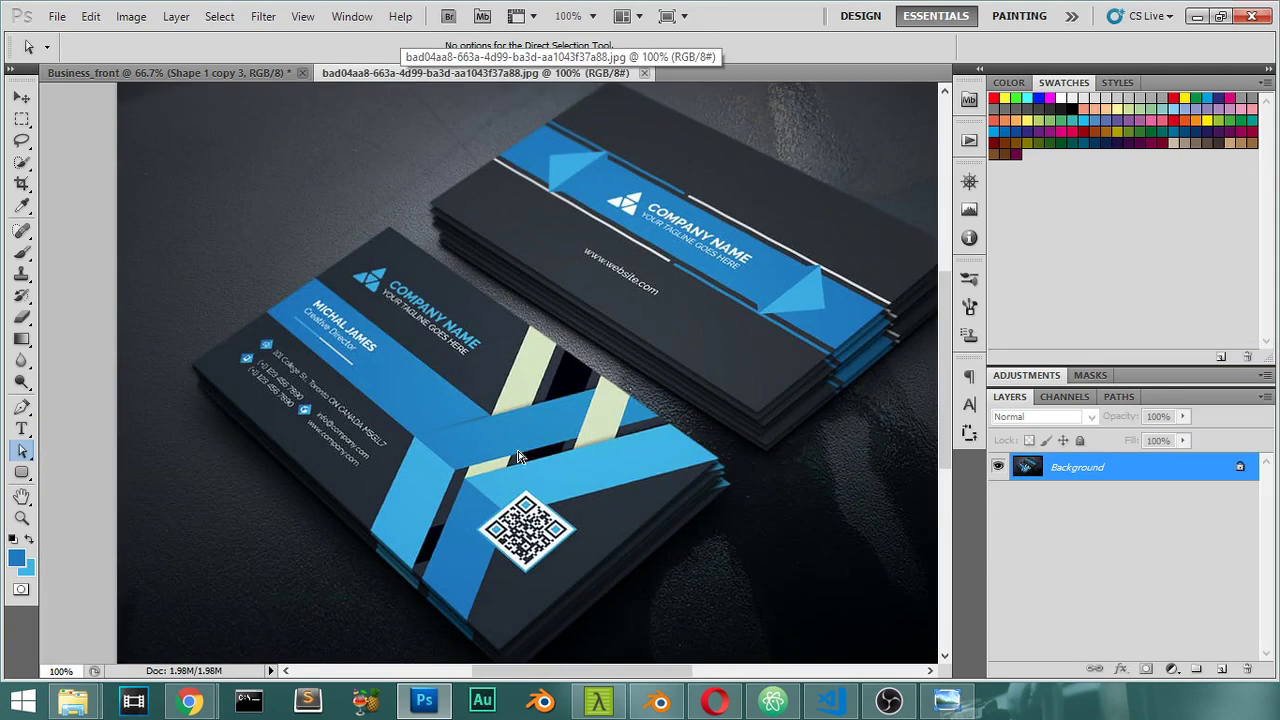
click(213, 72)
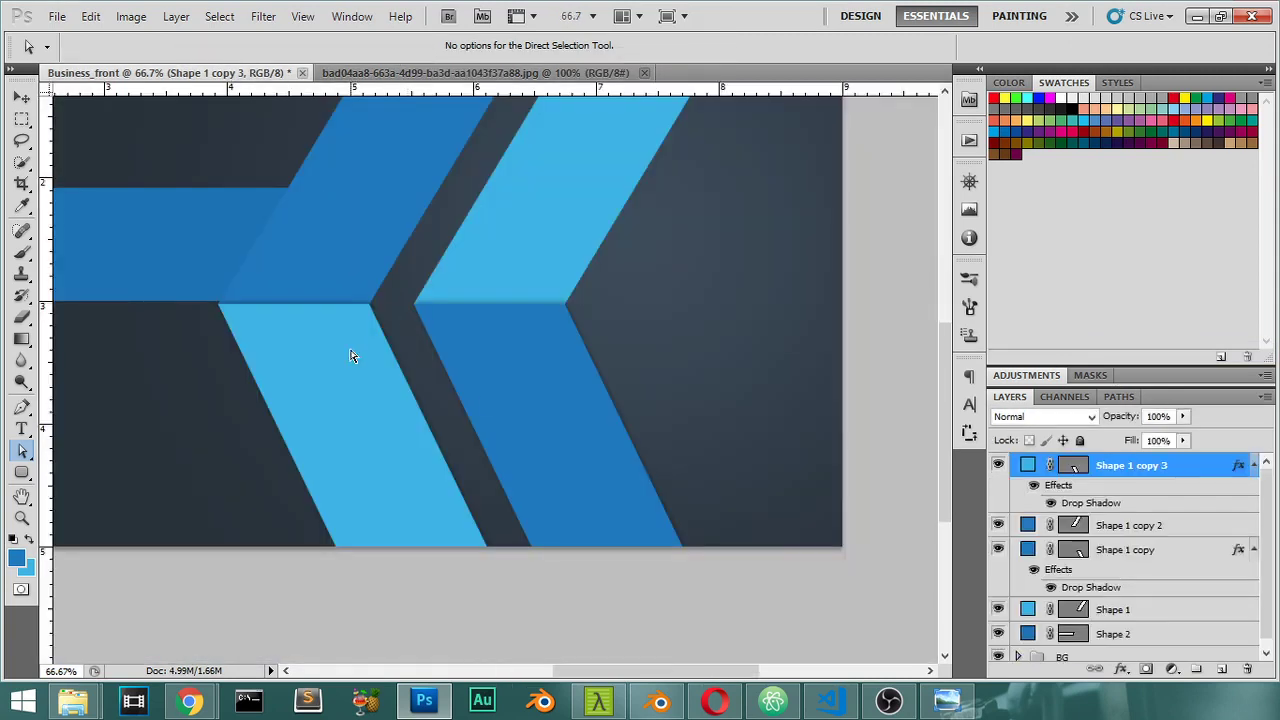
click(1142, 636)
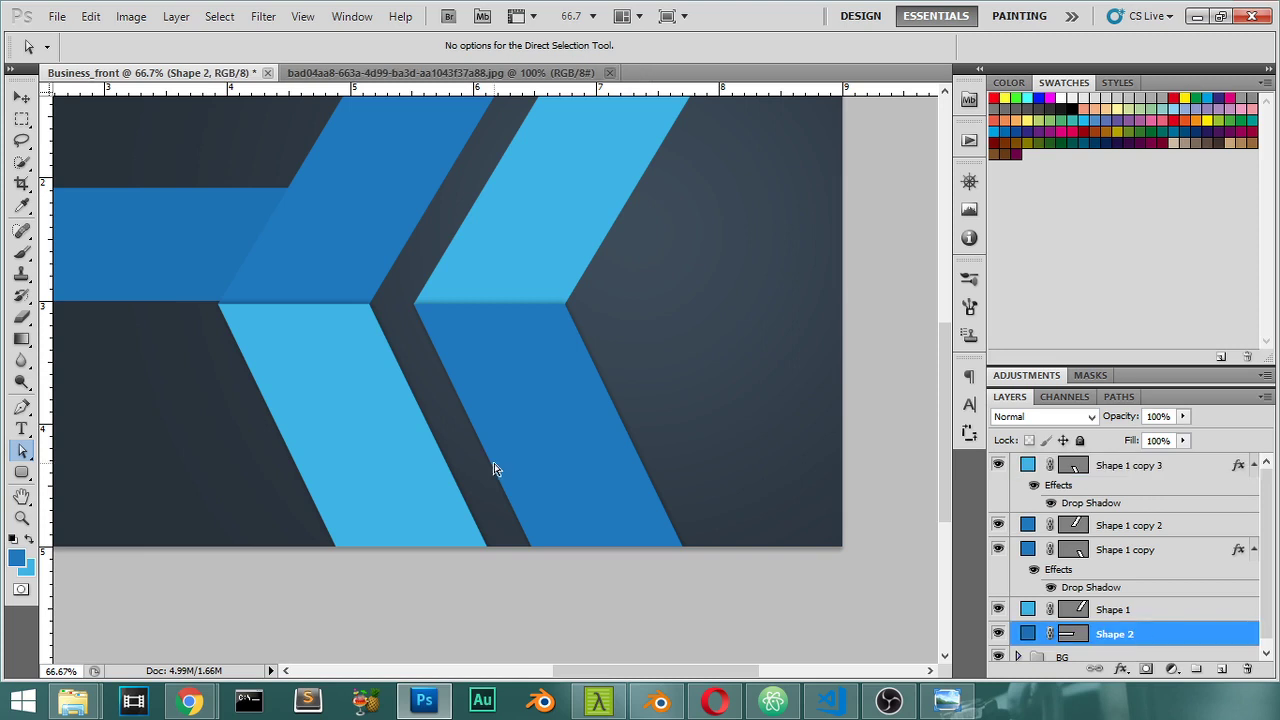
click(1222, 669)
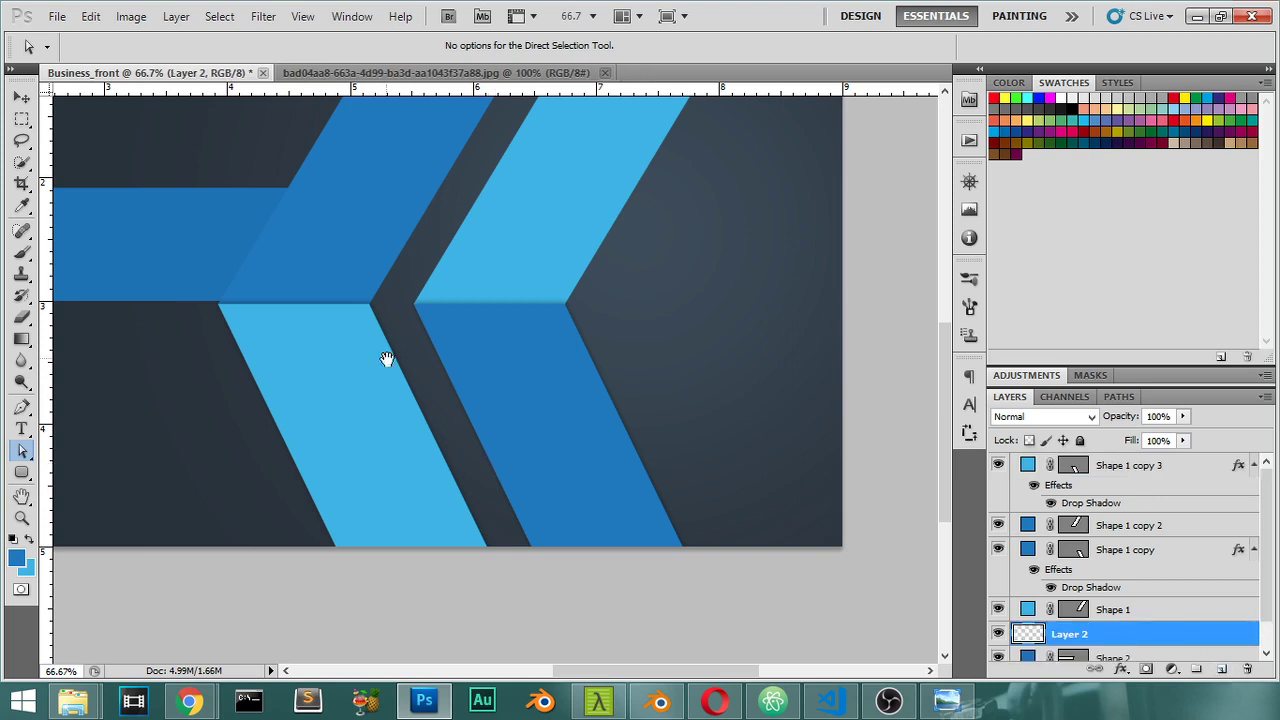
drag(386, 357, 515, 384)
scroll(515, 384, up, 3)
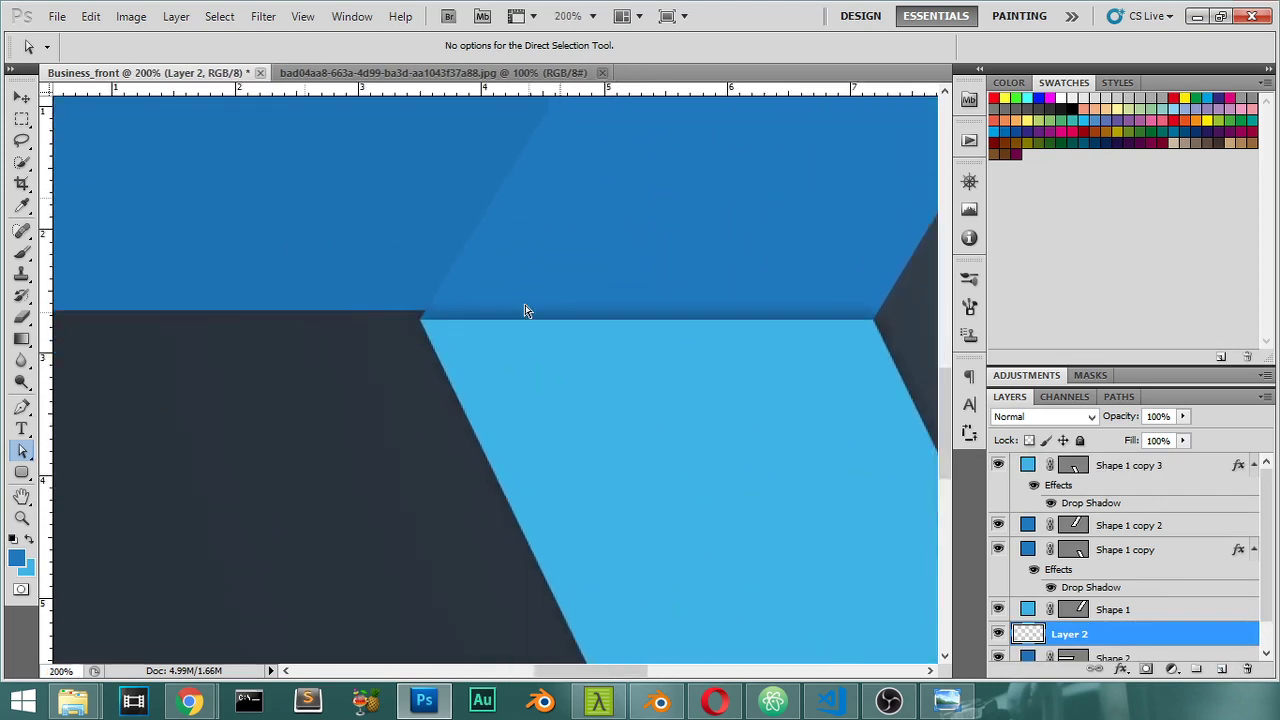
scroll(543, 346, up, 2)
scroll(544, 407, up, 1)
key(b)
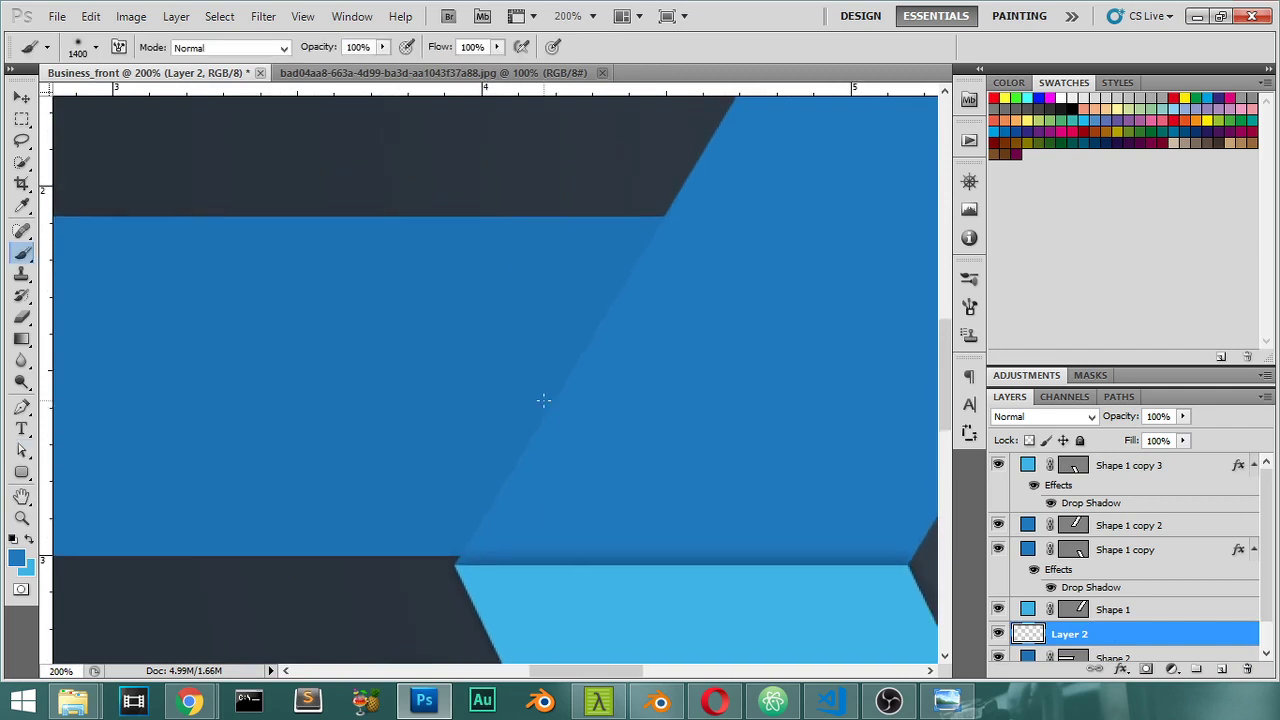
key(p)
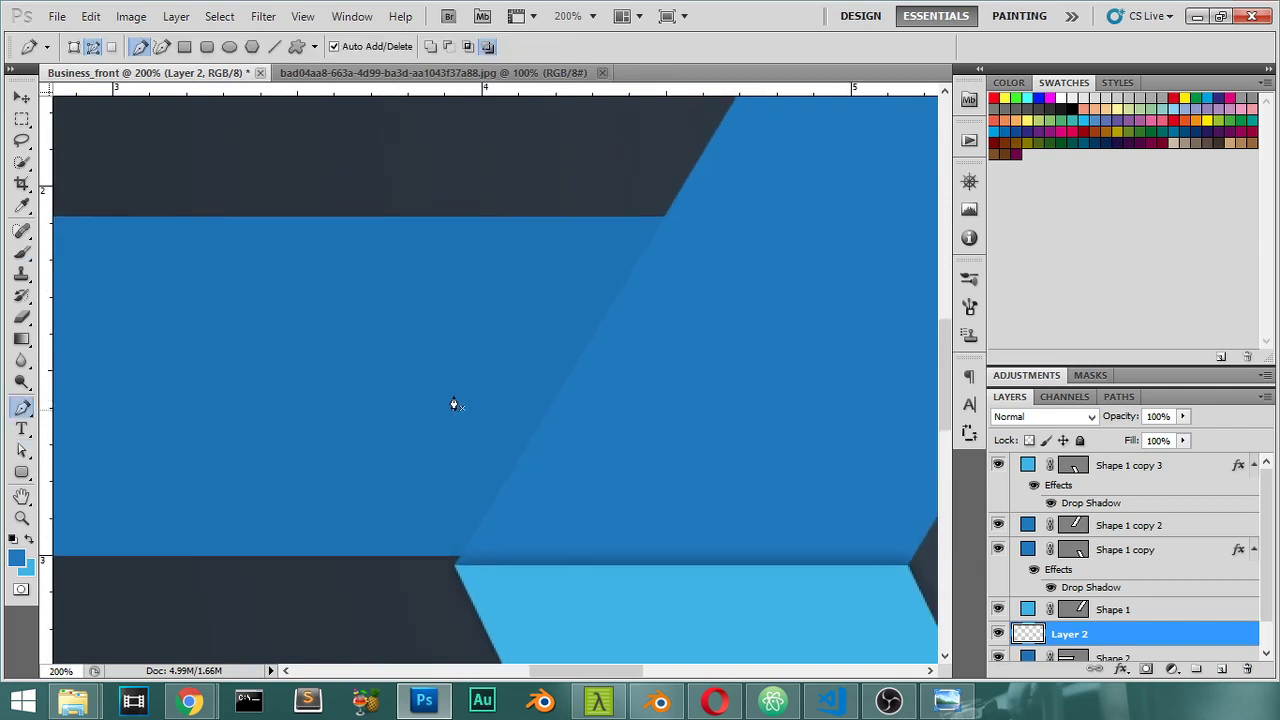
right_click(26, 408)
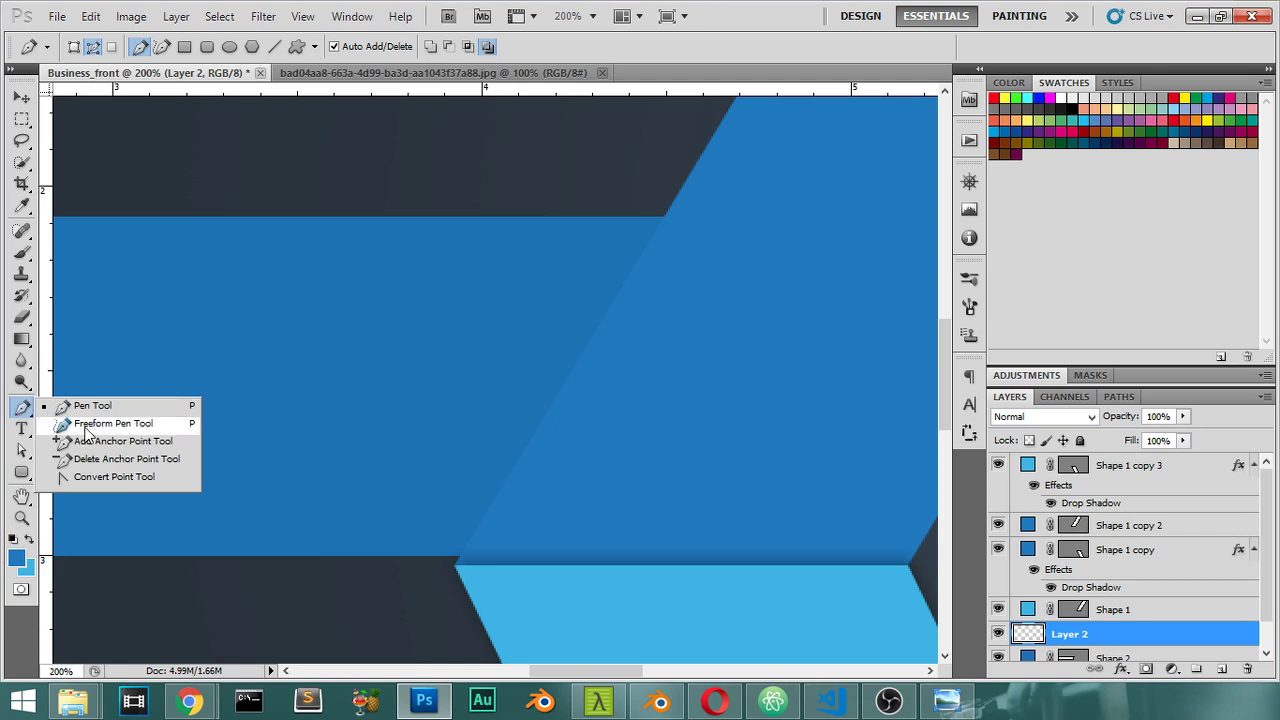
click(346, 357)
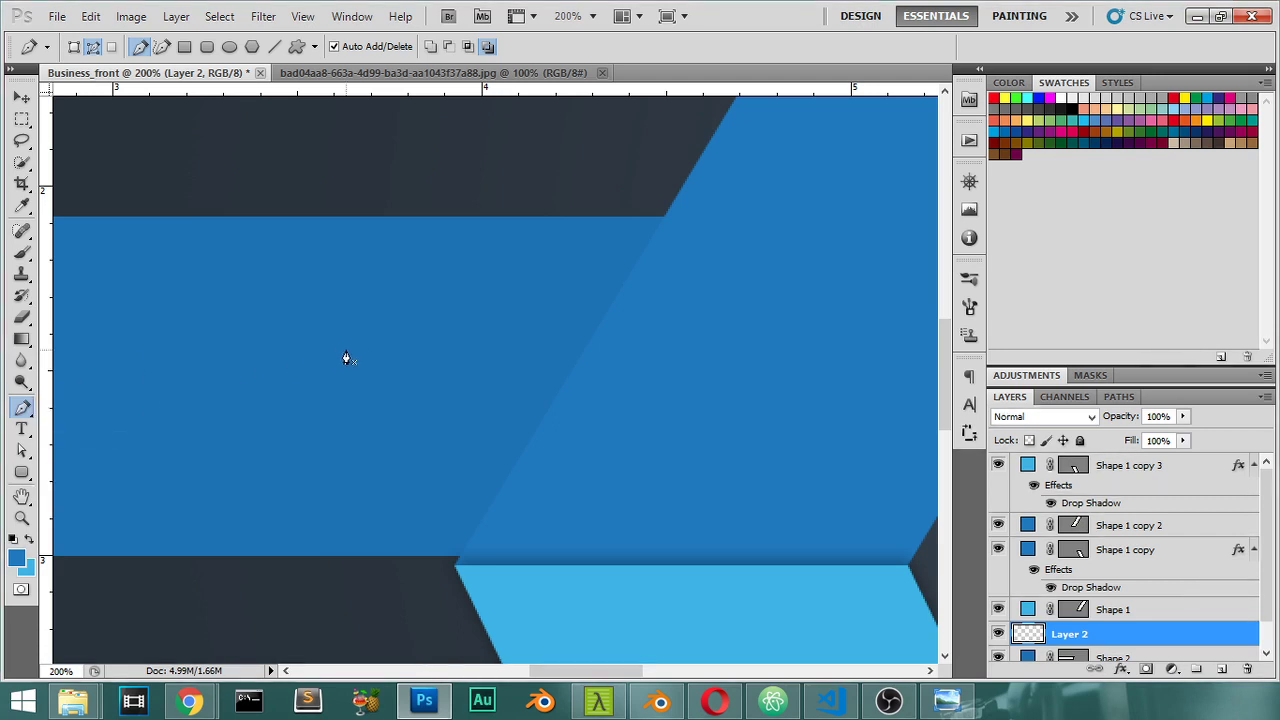
Set the brush size to 70 px and the foreground colour to dark grey #2f2f2f.
key(b)
right_click(367, 345)
key(Return)
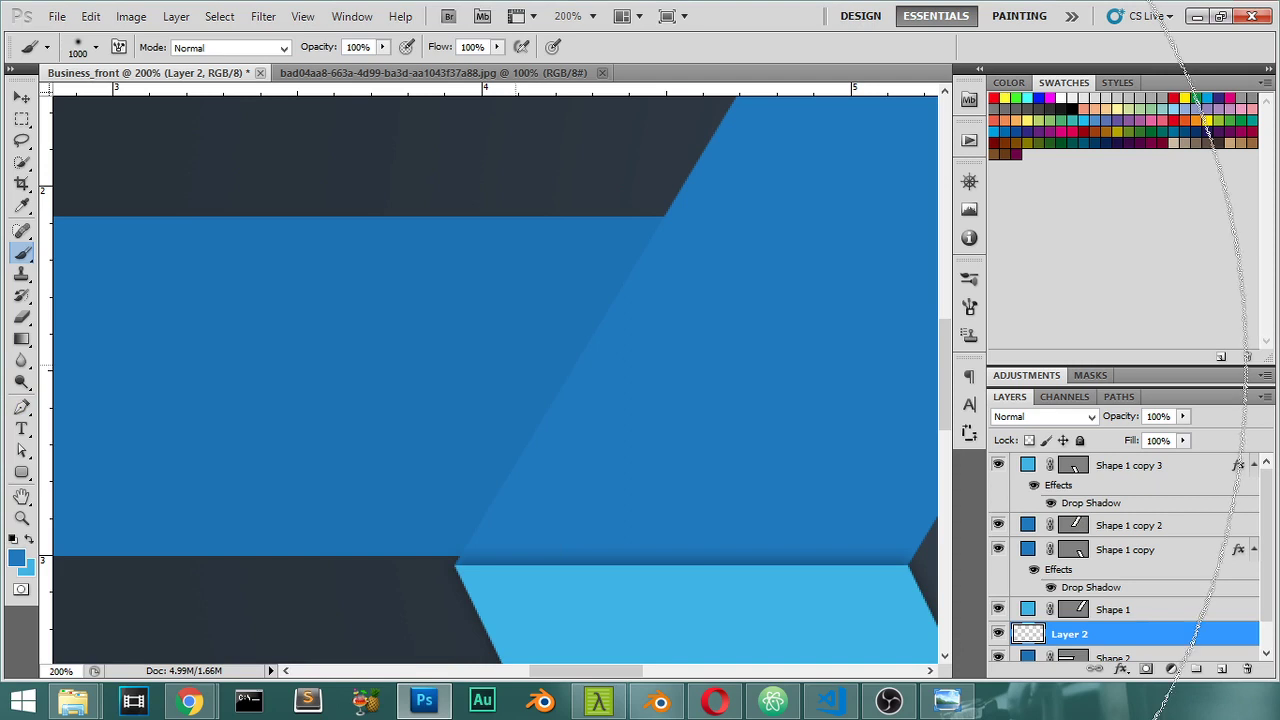
key(bracketleft)
key(bracketleft)
key(bracketleft)
key(bracketleft)
key(bracketleft)
key(bracketleft)
key(bracketleft)
key(bracketleft)
key(bracketleft)
key(bracketleft)
key(bracketleft)
key(bracketleft)
key(bracketleft)
key(bracketleft)
key(bracketleft)
key(bracketleft)
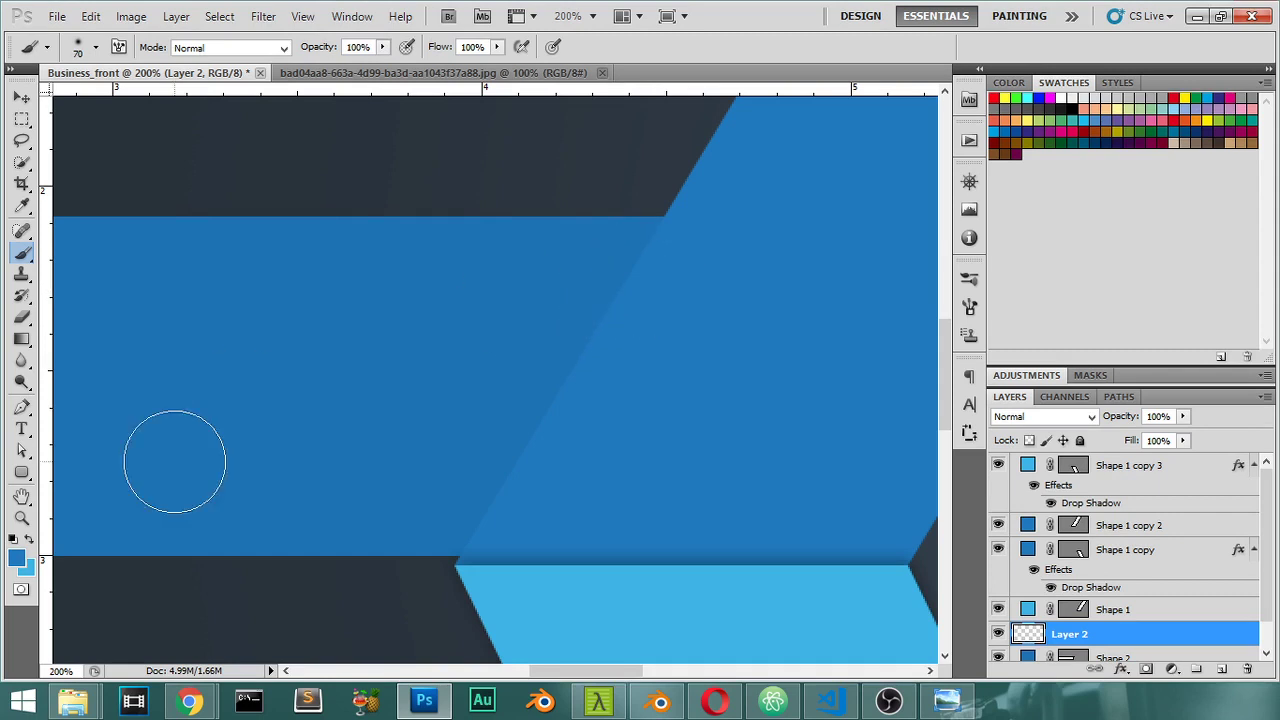
click(16, 557)
mouse_move(670, 403)
mouse_down()
mouse_move(637, 411)
mouse_move(637, 394)
mouse_up()
click(1028, 190)
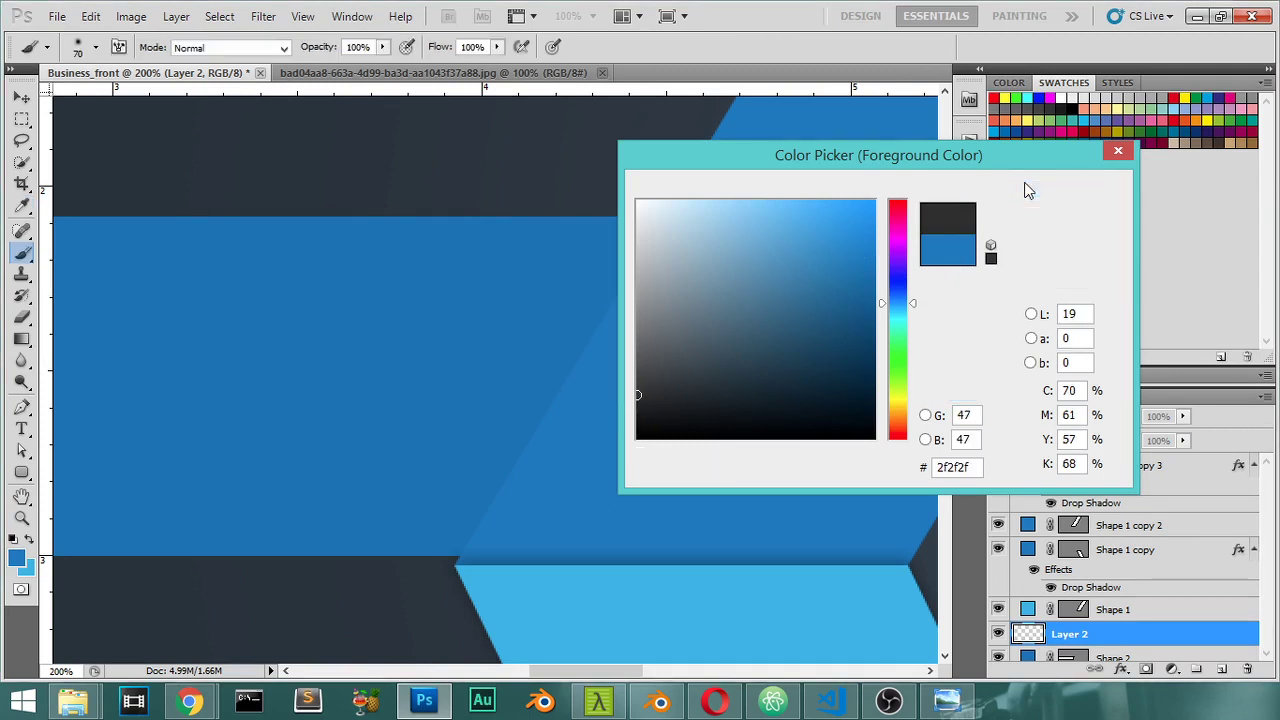
Paint a soft dark shadow on Layer 2 along the bar's slanted junction with the left chevron and lower the layer's opacity to 47%.
mouse_move(656, 228)
mouse_down()
mouse_move(614, 349)
mouse_move(530, 512)
mouse_up()
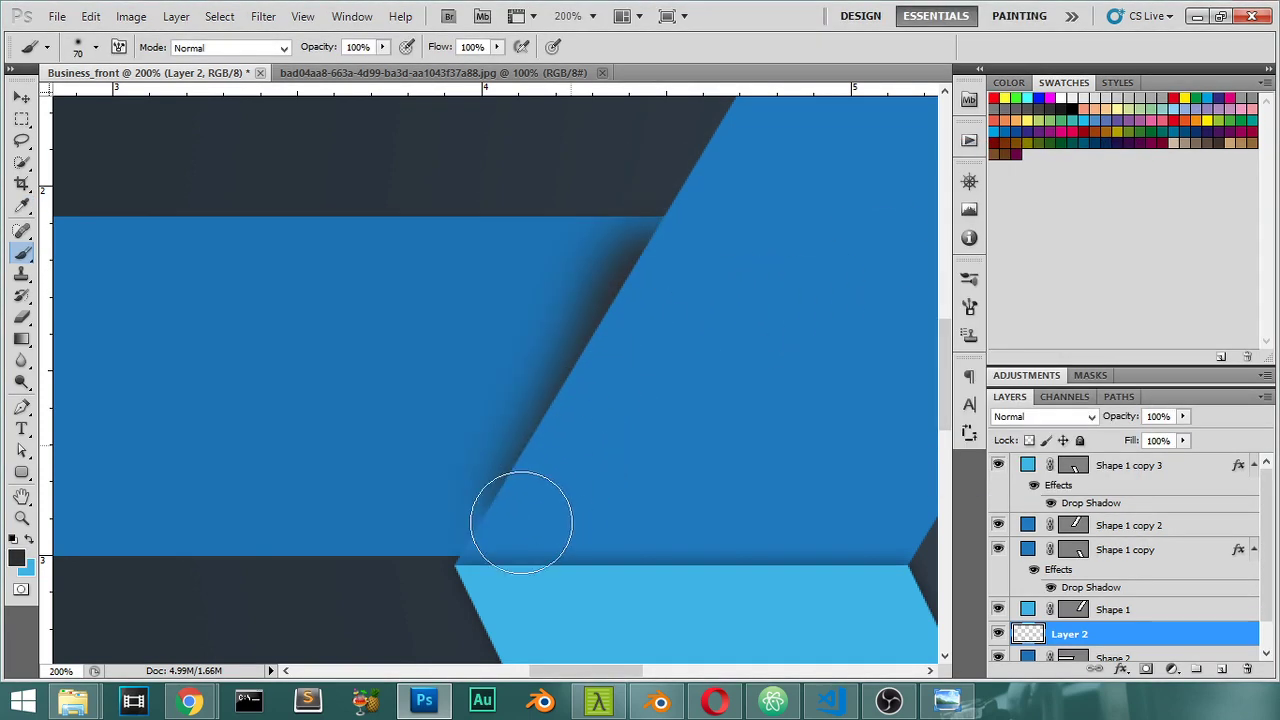
key(ctrl+z)
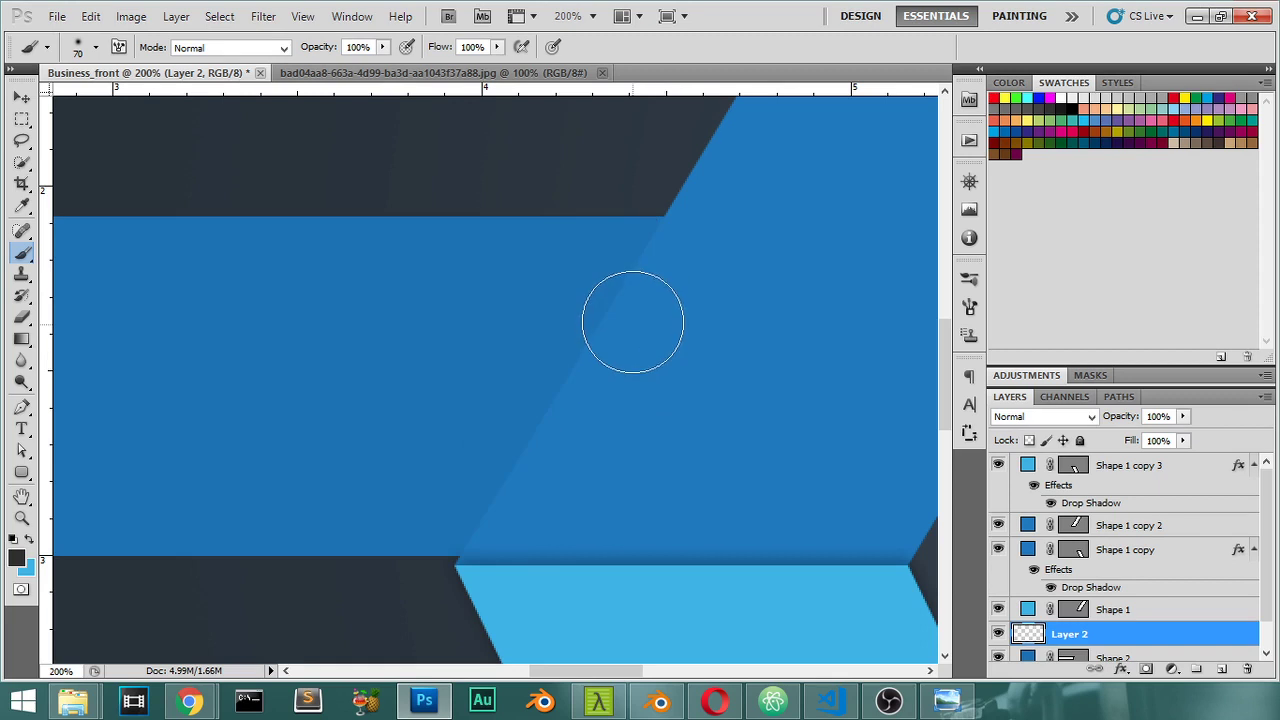
drag(646, 274, 532, 540)
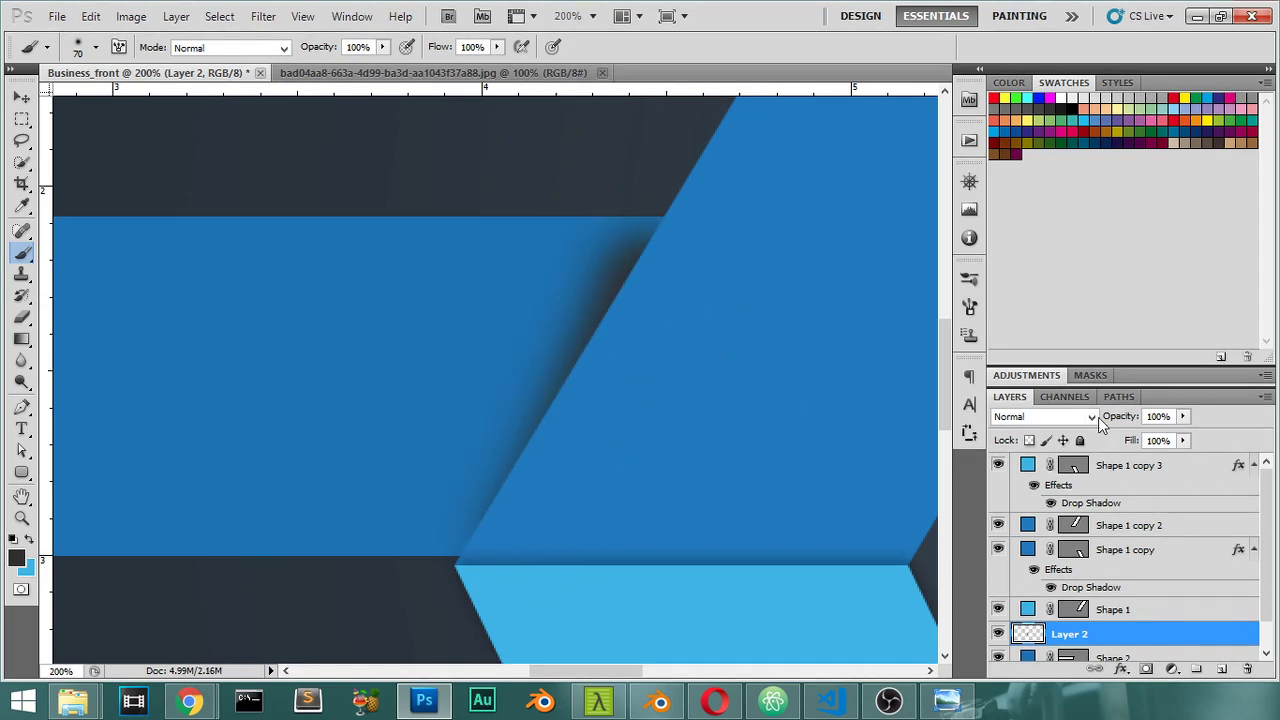
mouse_move(1103, 420)
mouse_down()
mouse_move(1078, 436)
mouse_move(1120, 430)
mouse_move(1110, 455)
mouse_up()
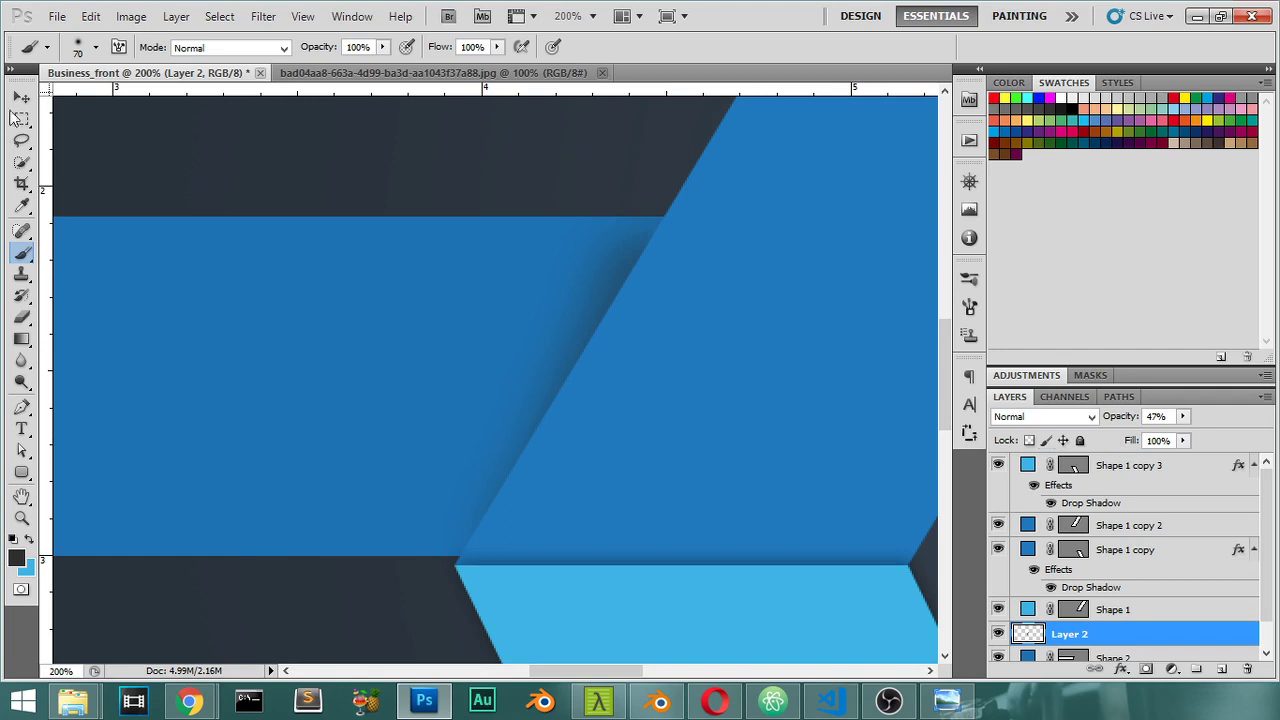
click(21, 97)
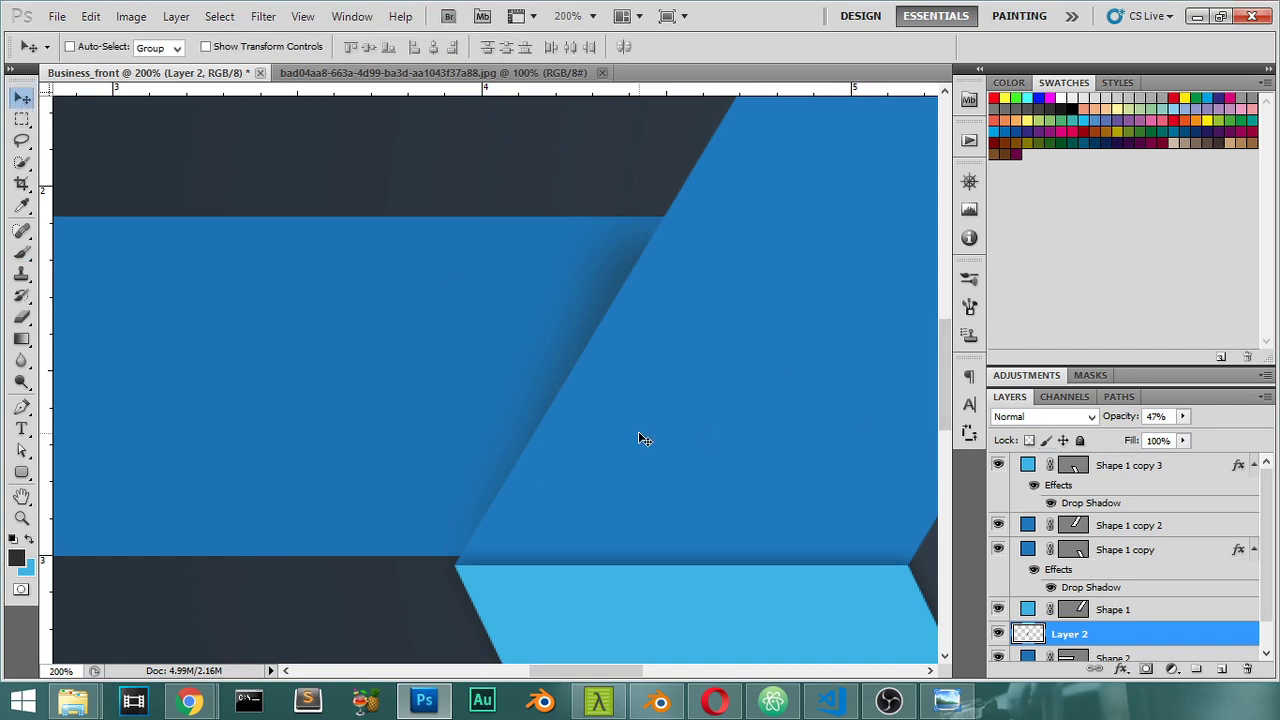
Examine the whole card against the reference image and toggle Shape 1 copy 3's visibility off and on.
key(ctrl+minus)
key(ctrl+minus)
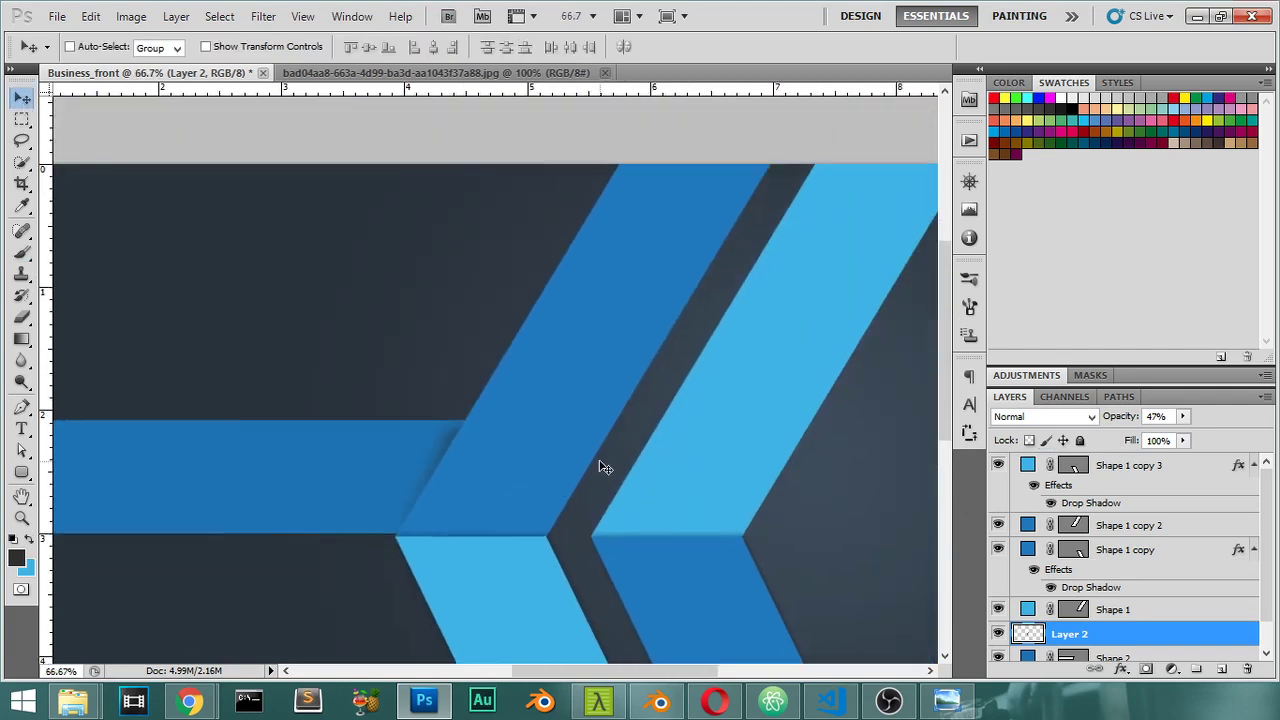
key(ctrl+minus)
click(514, 74)
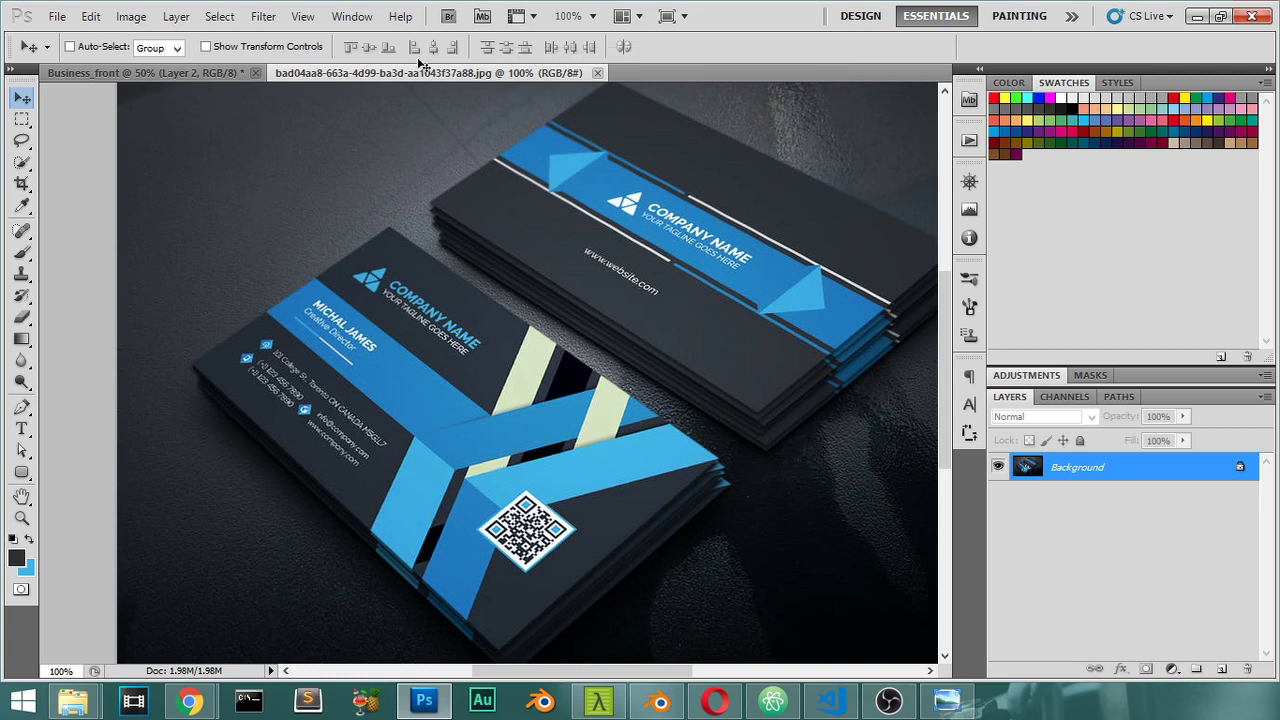
click(238, 71)
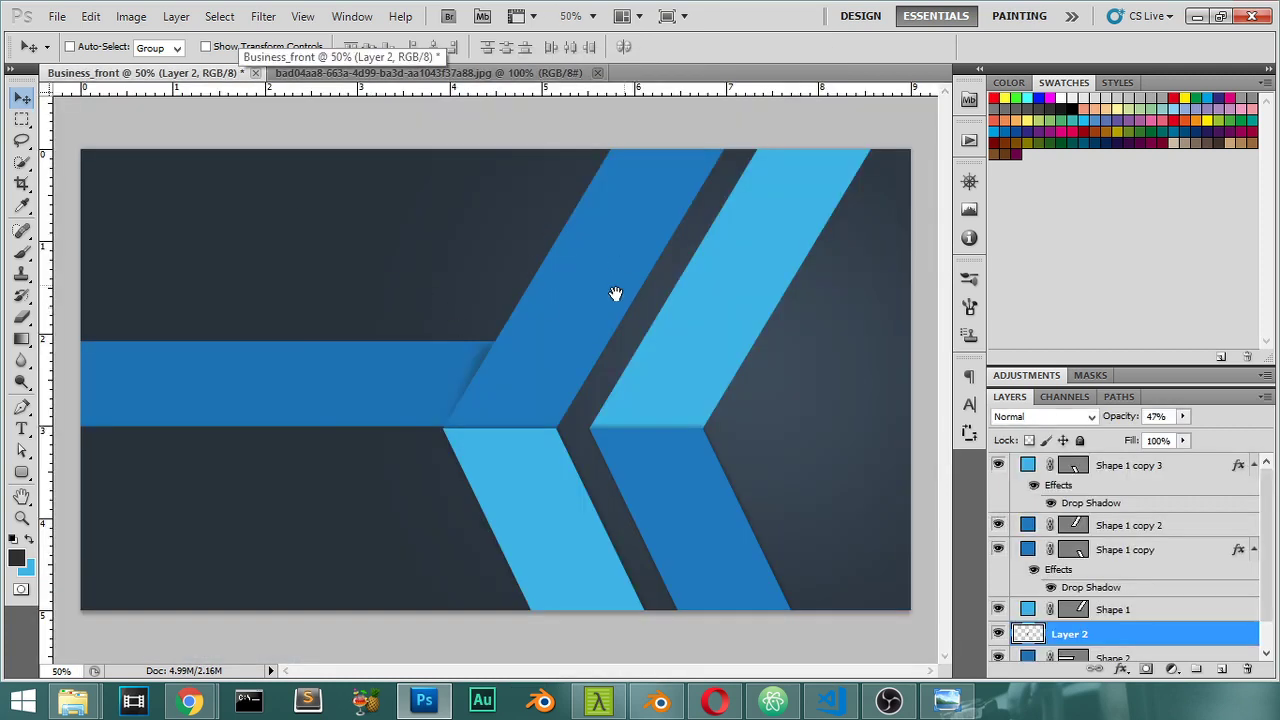
click(1120, 468)
click(997, 466)
click(997, 466)
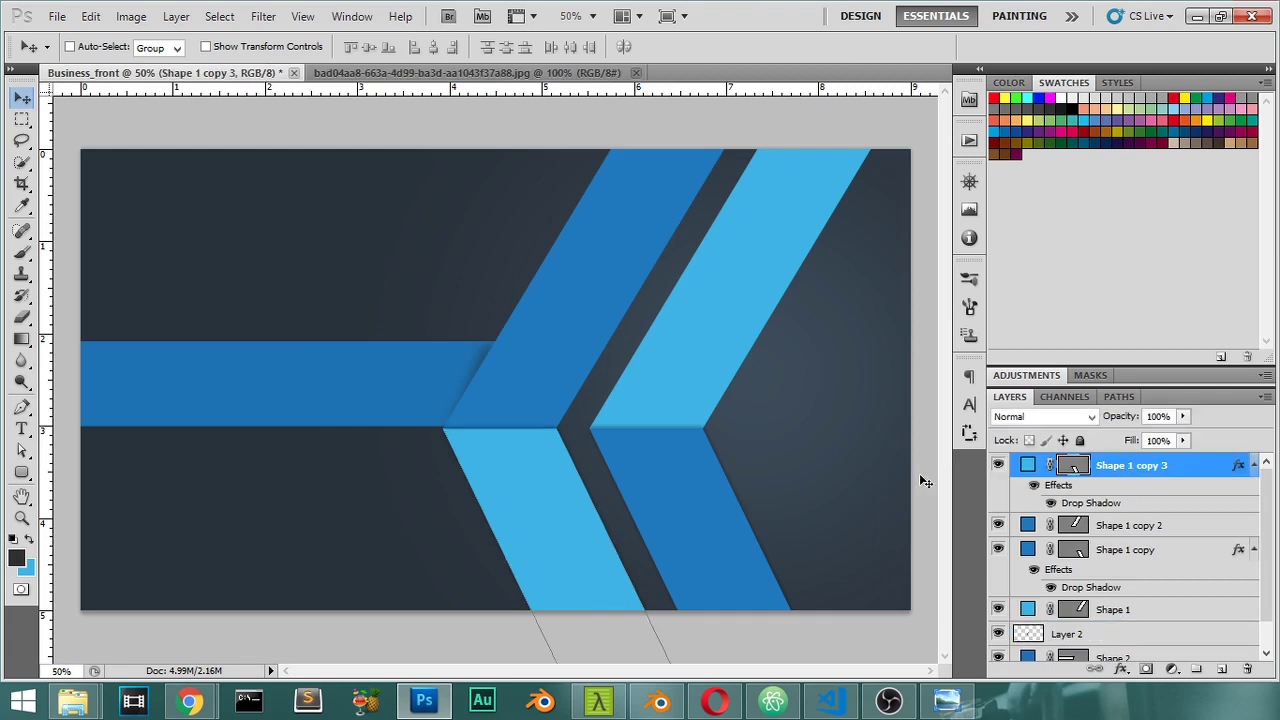
Add a layer above Shape 1 copy 2 and draw a closed four-cornered diagonal band across both chevrons' upper segments with the Pen tool.
click(1160, 527)
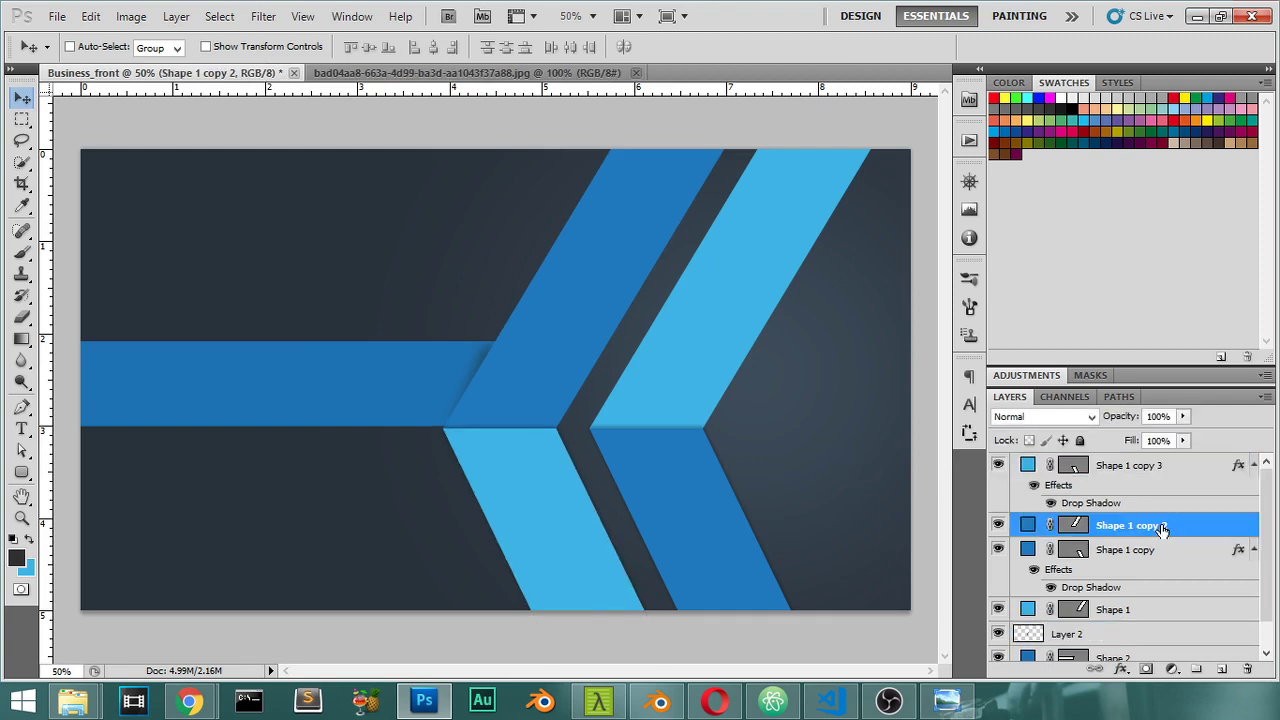
click(1221, 669)
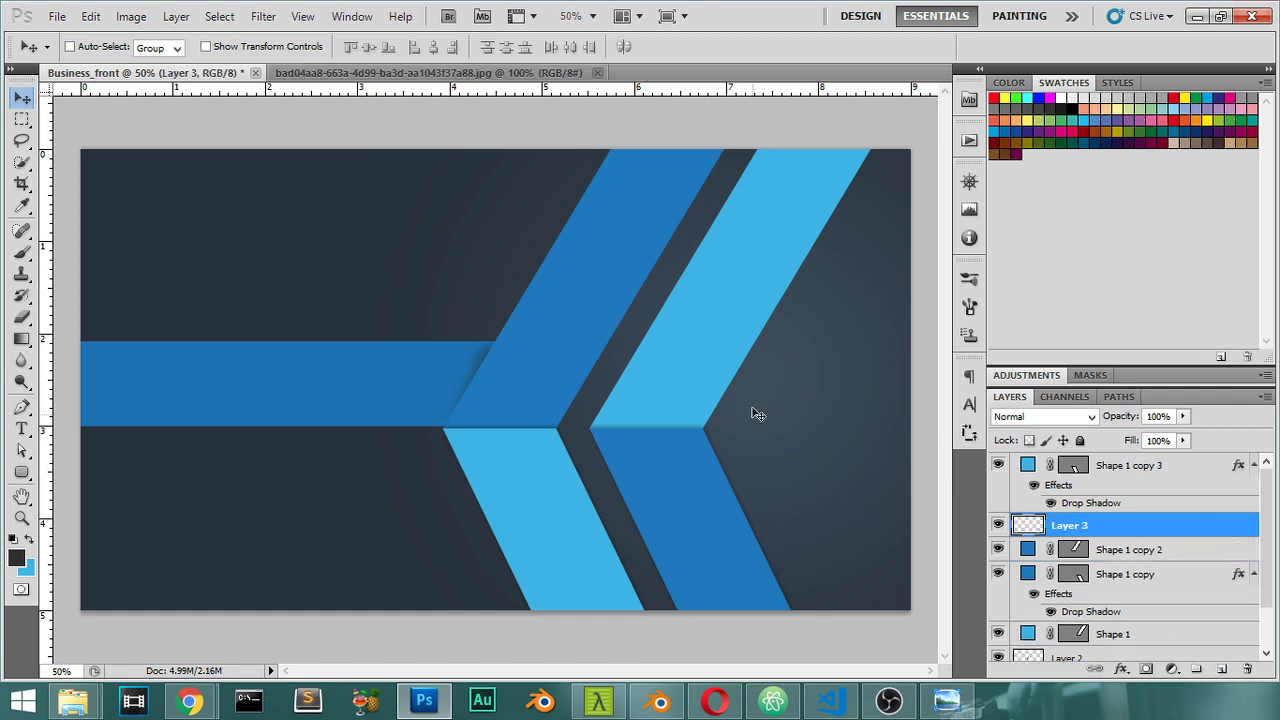
key(ctrl+minus)
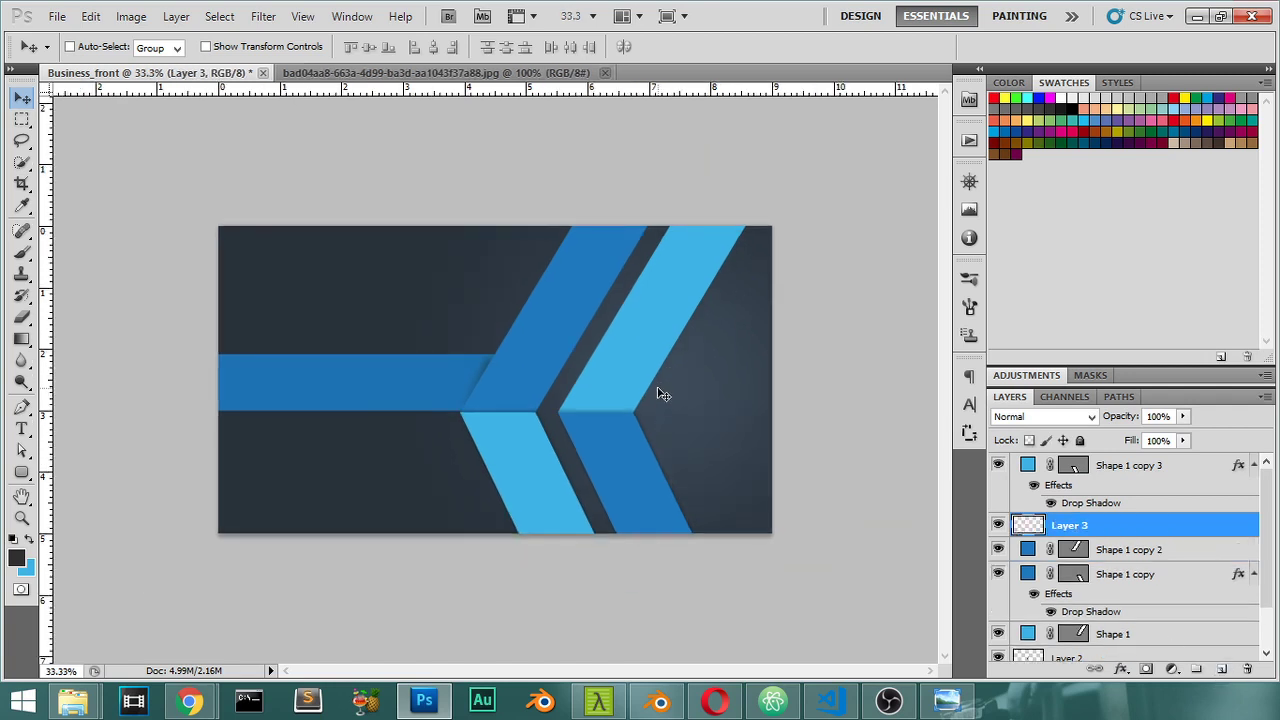
key(p)
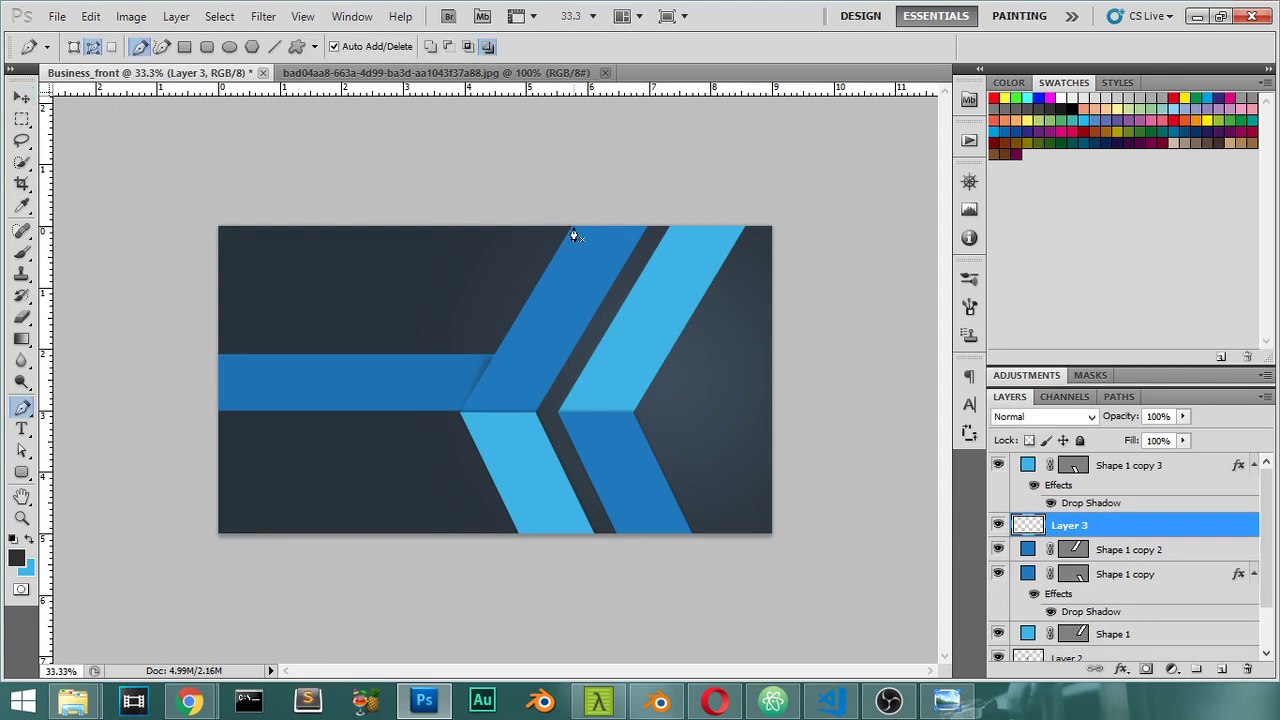
scroll(573, 235, up, 2)
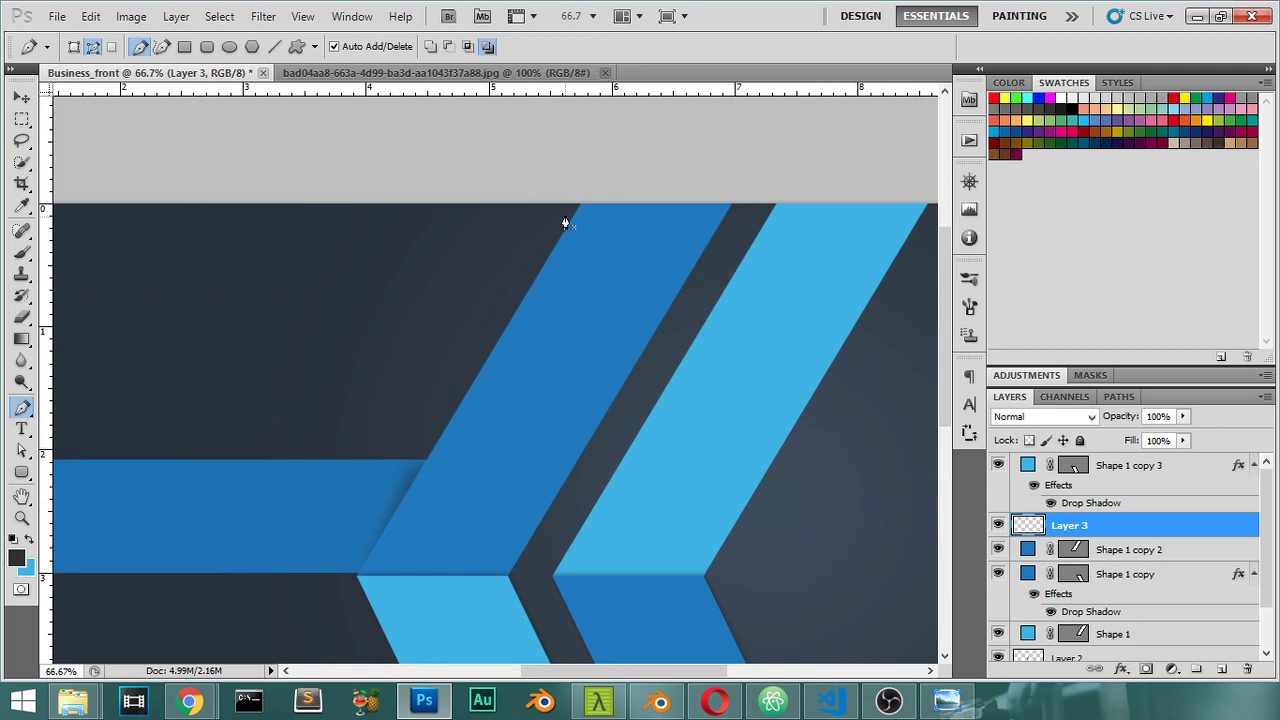
click(775, 383)
key(ctrl+z)
click(722, 467)
click(543, 264)
click(584, 206)
Convert the diagonal band path to a selection, fill it with the dark grey foreground colour on Layer 3, and deselect.
right_click(586, 272)
click(654, 354)
click(748, 202)
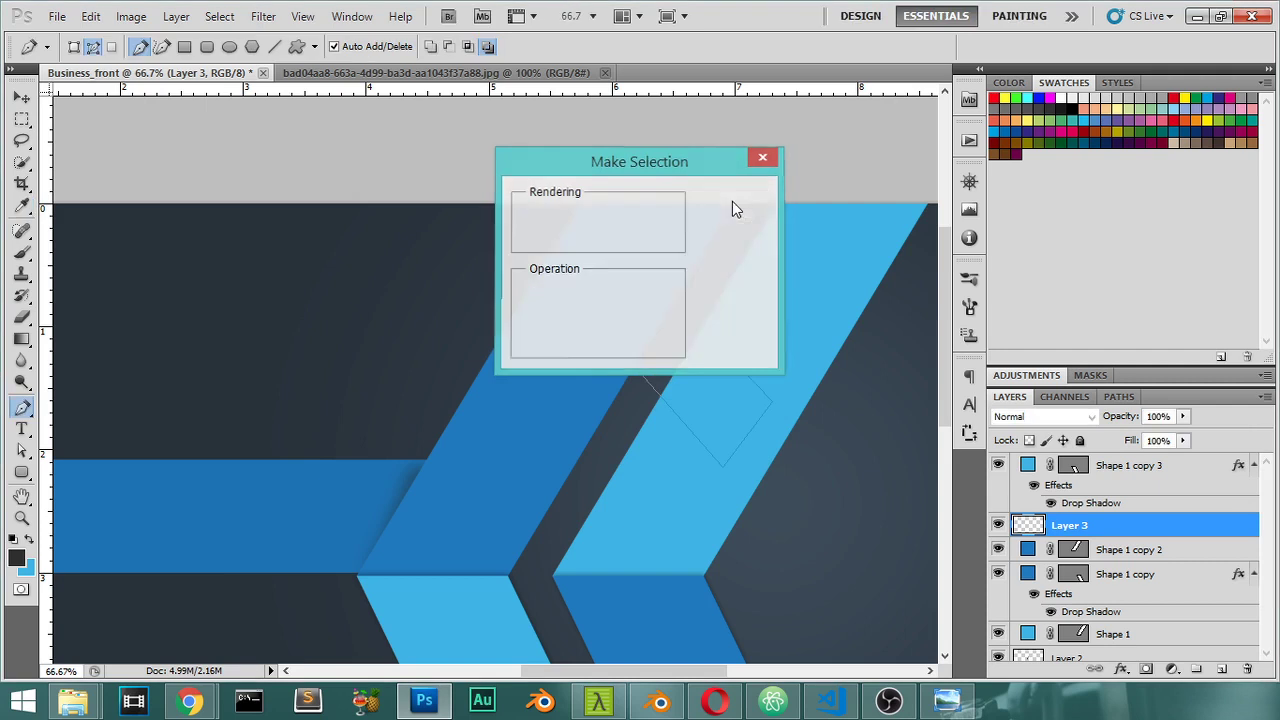
key(alt+BackSpace)
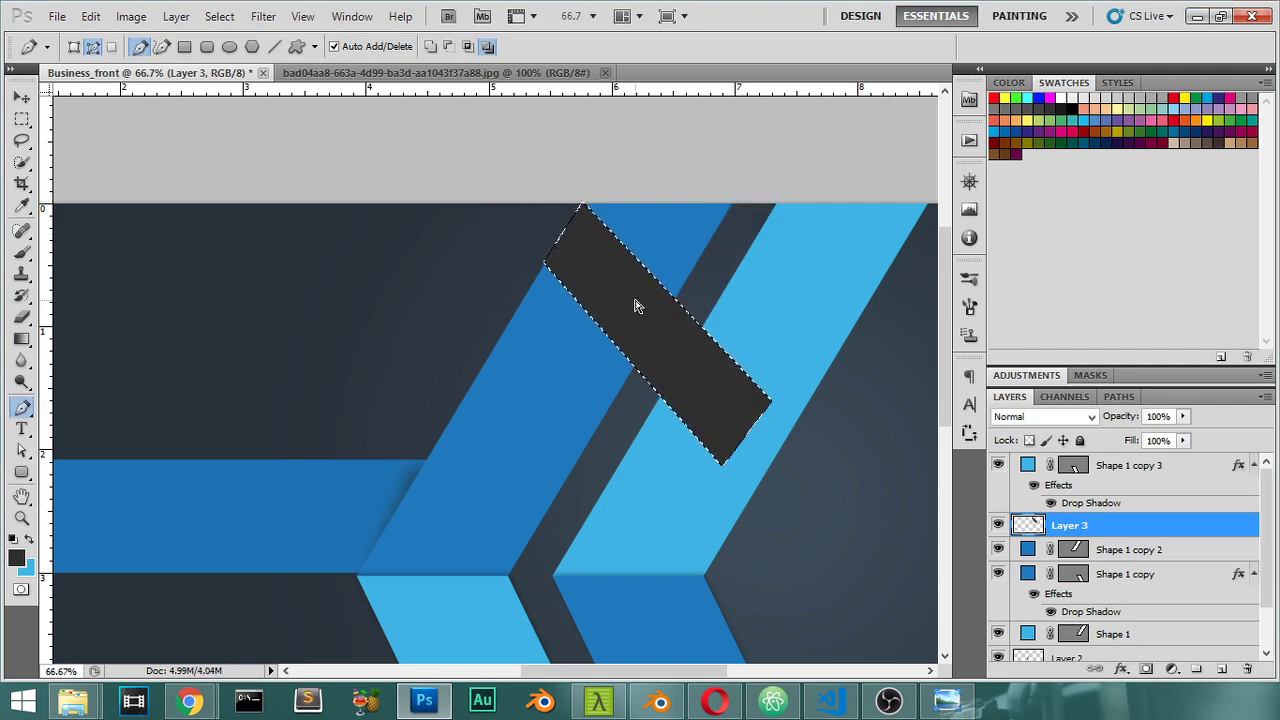
key(ctrl+d)
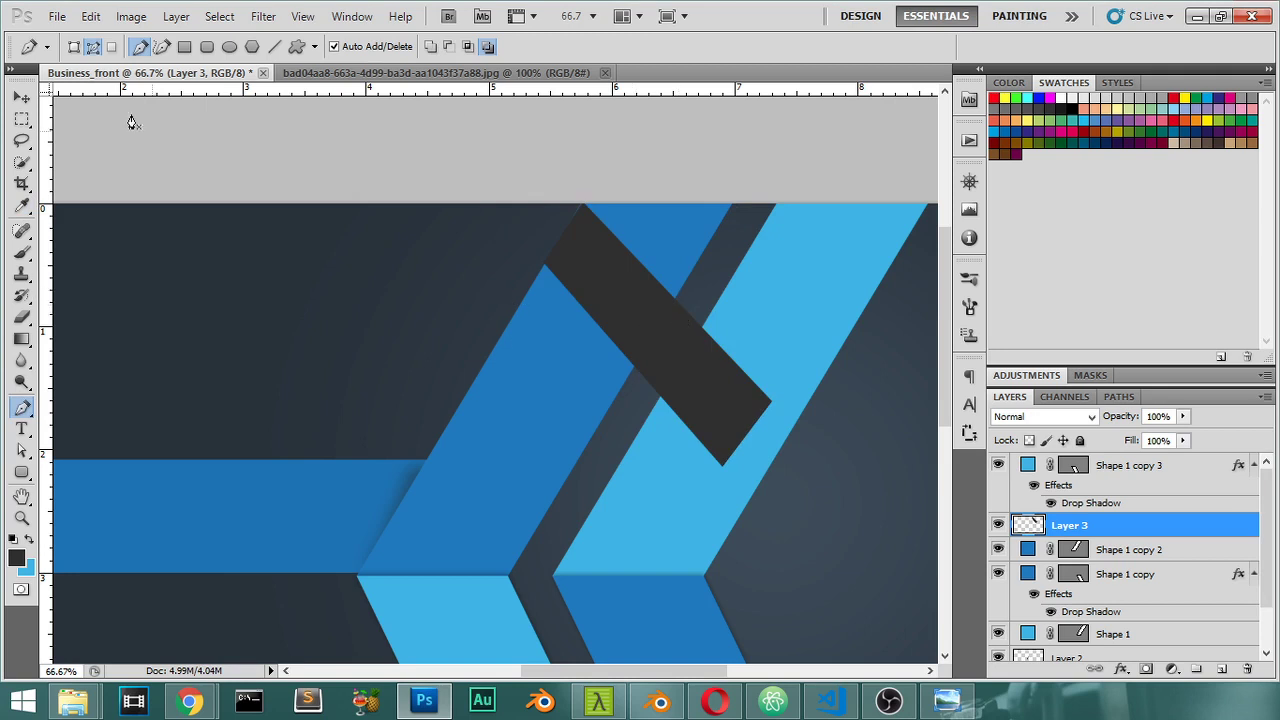
click(21, 97)
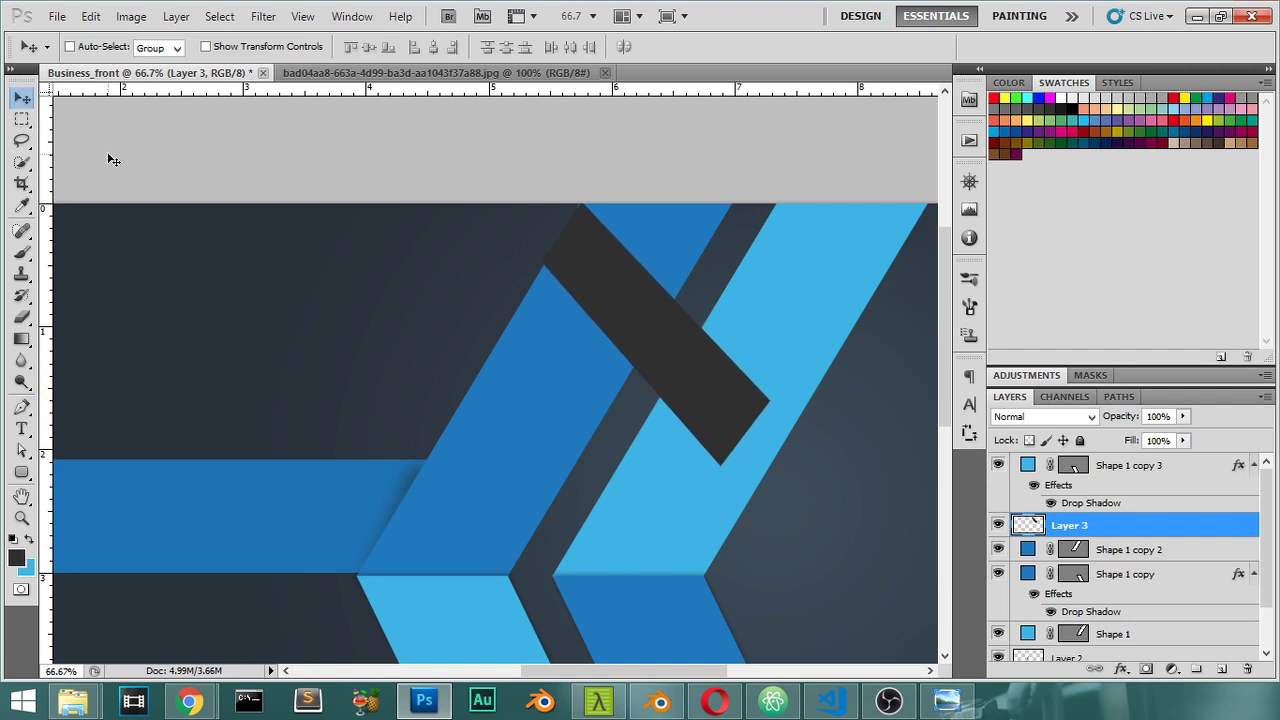
Delete the part of Layer 3's dark diagonal band that overlaps the light blue Shape 1 segment, and deselect.
drag(788, 455, 660, 421)
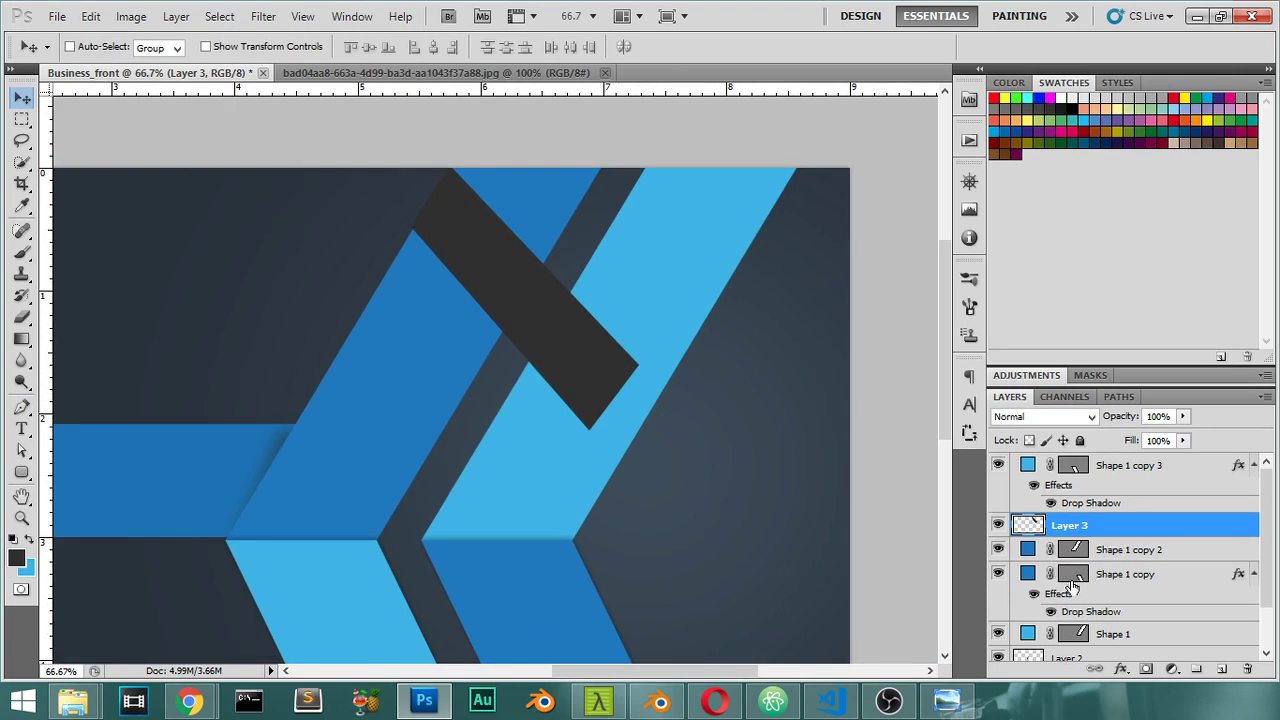
ctrl+click(1070, 636)
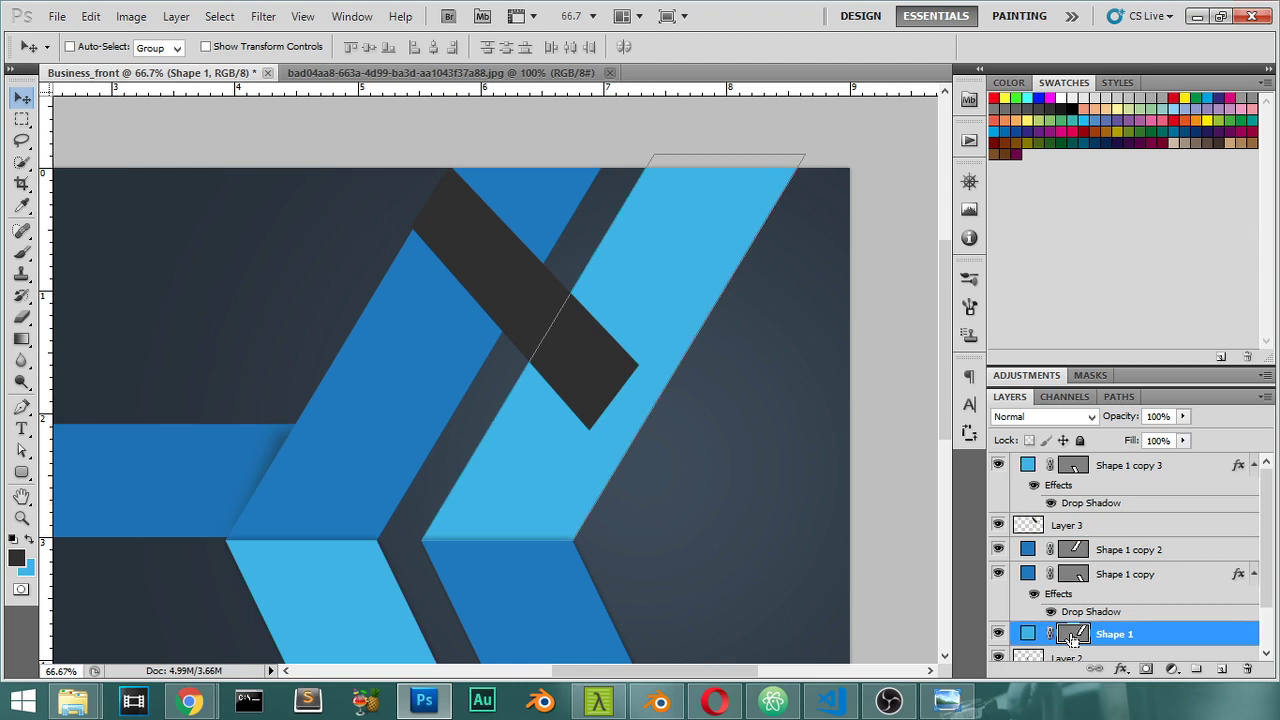
click(1072, 530)
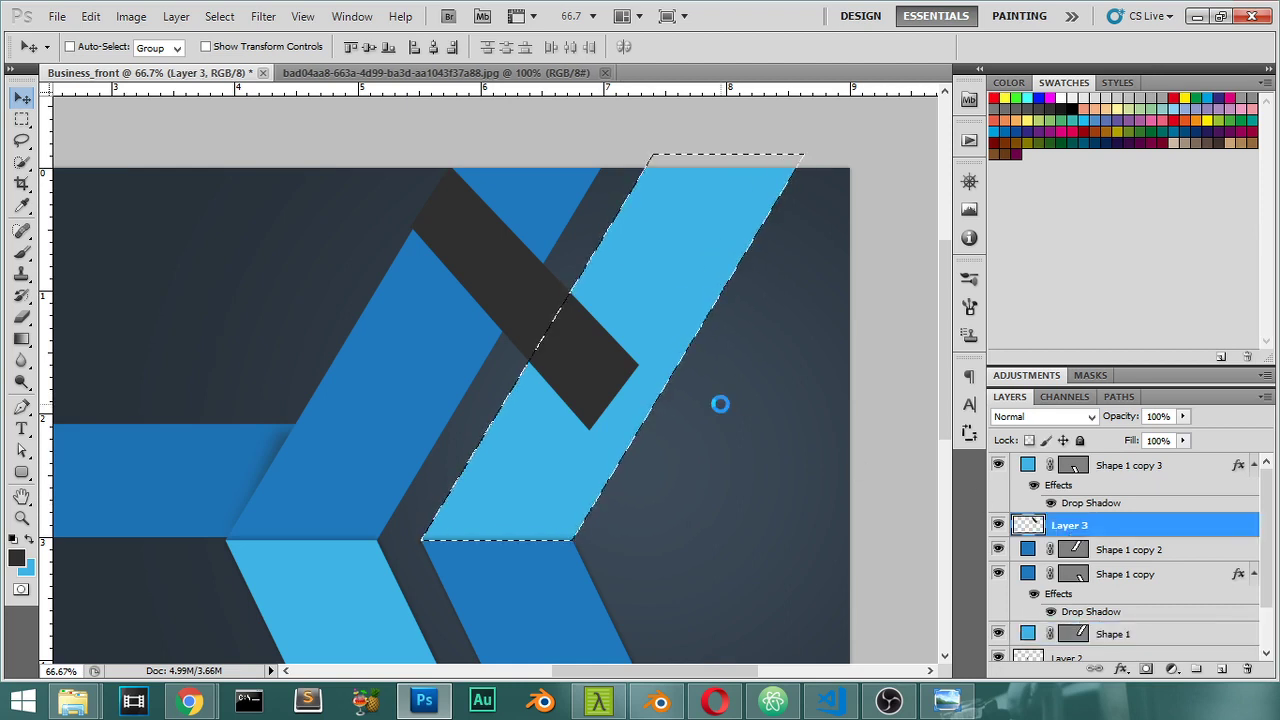
key(Delete)
key(ctrl+d)
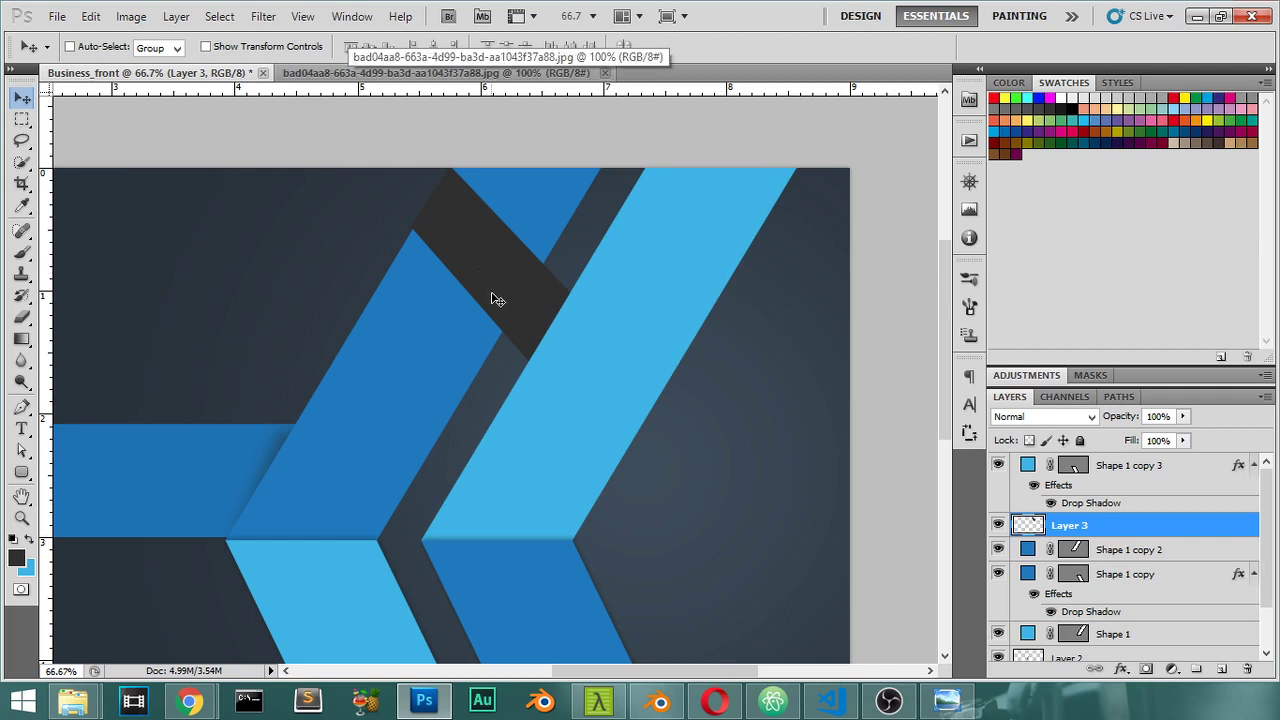
Load the outline of Shape 1 copy 2 as a selection and invert it.
ctrl+click(453, 344)
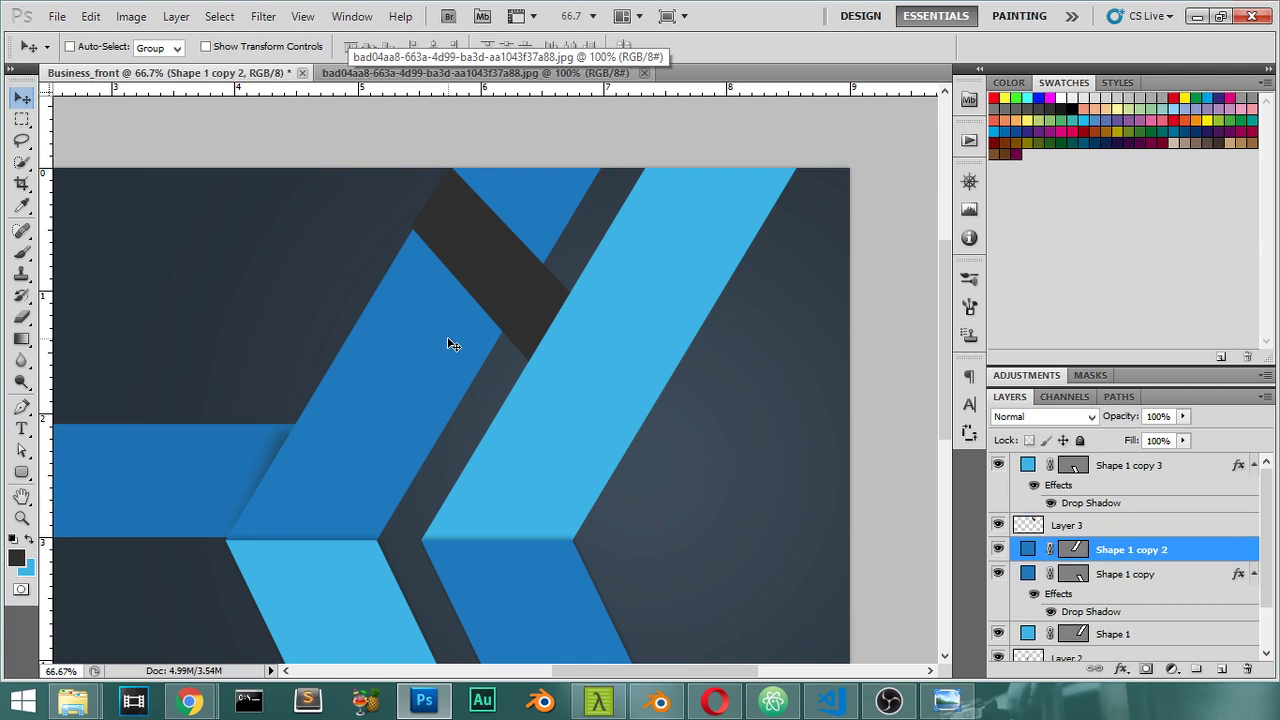
ctrl+click(1061, 549)
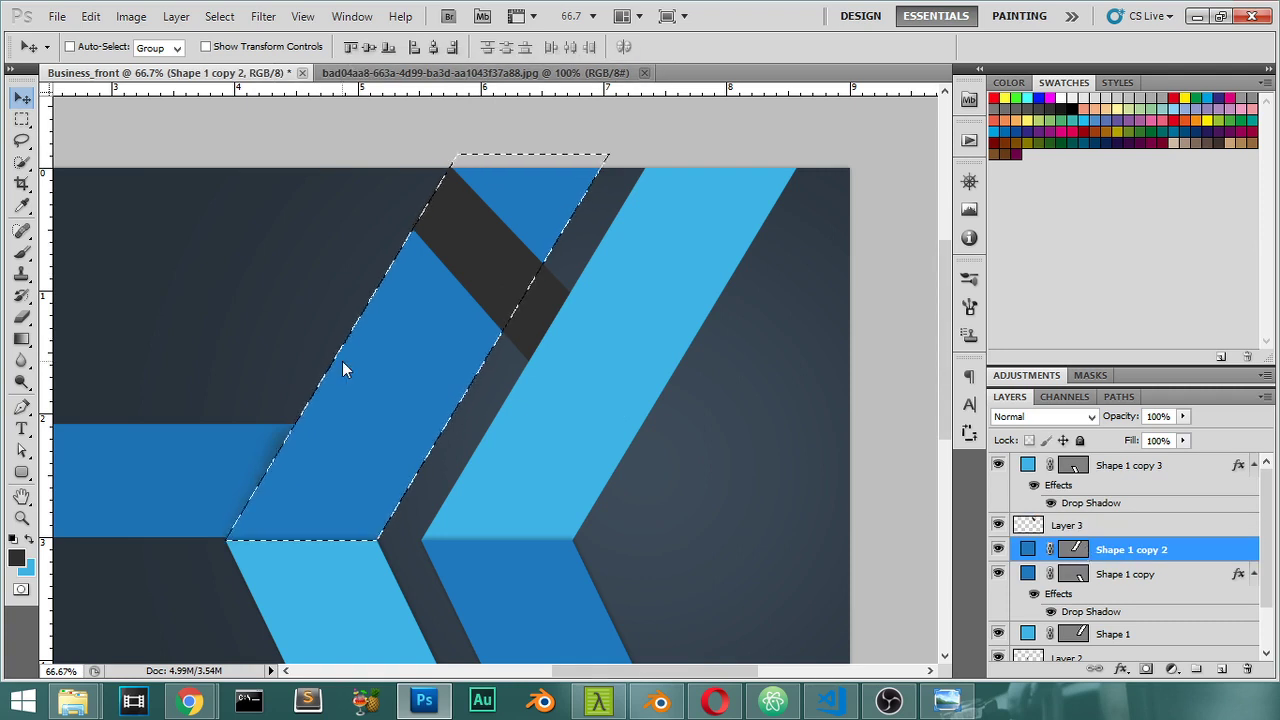
key(ctrl+shift+i)
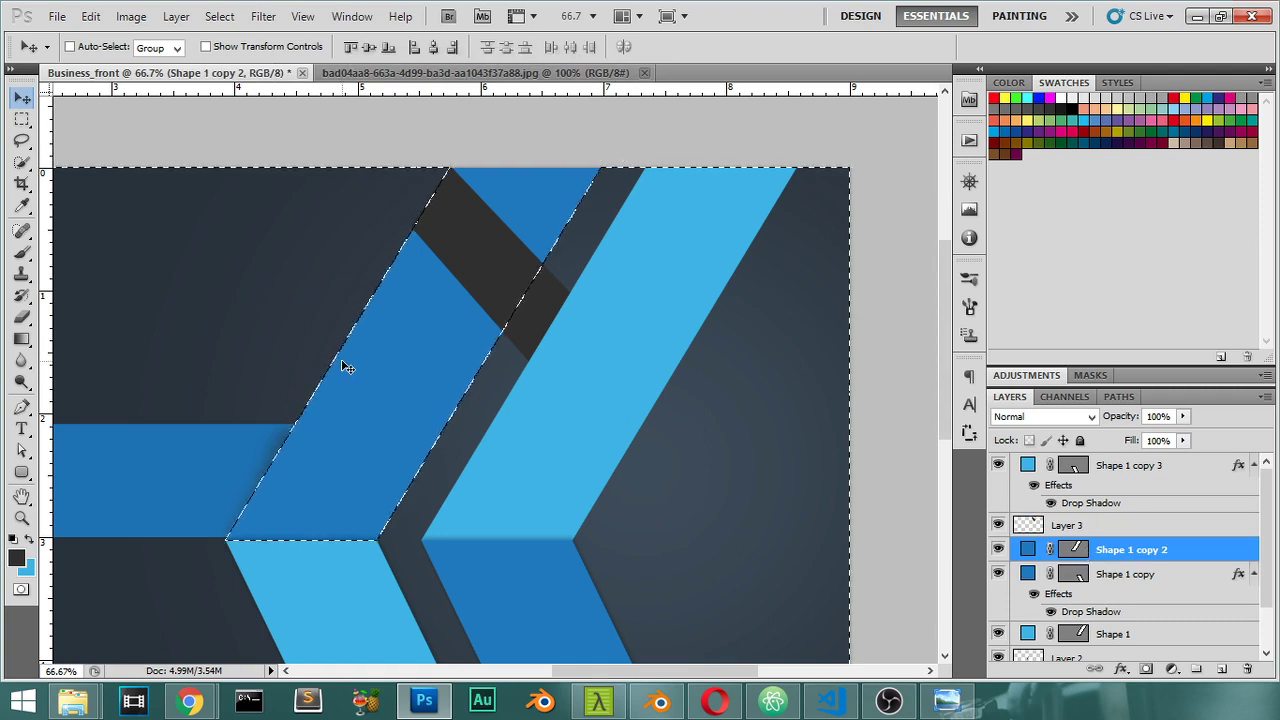
Try deleting everything on Layer 3 outside the left chevron's upper segment, and undo the deletion.
click(1044, 527)
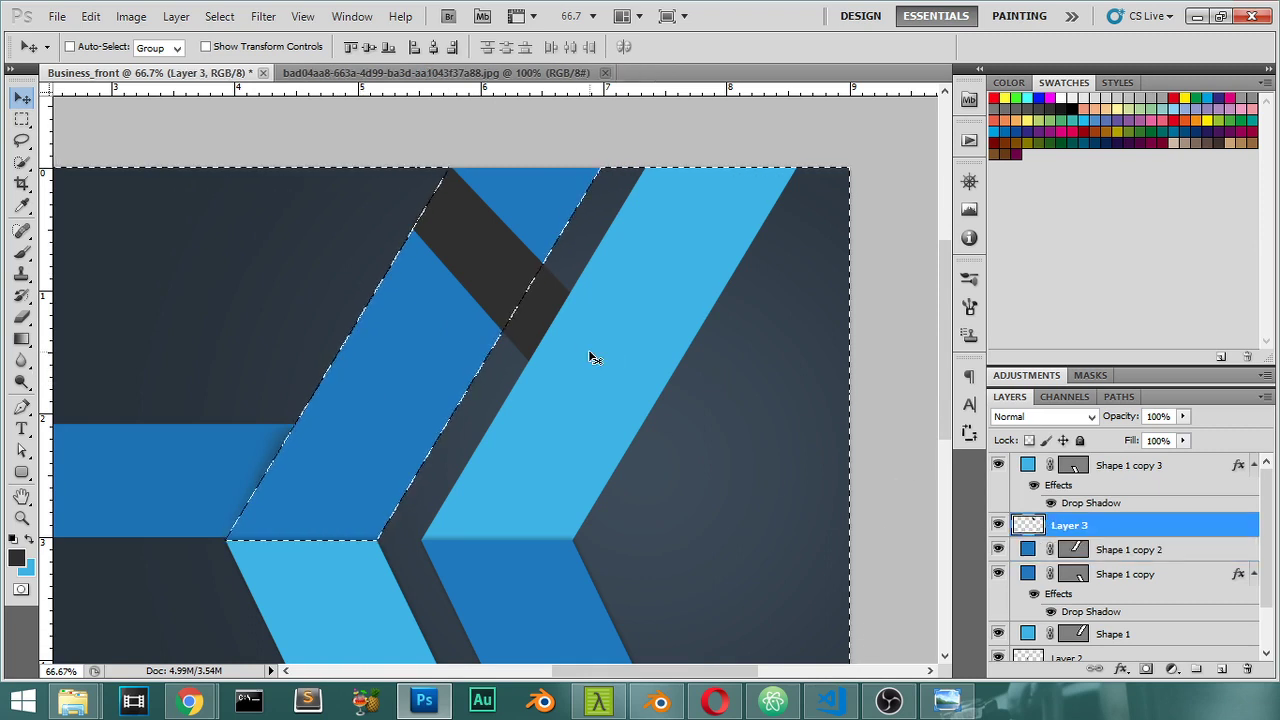
key(Delete)
key(ctrl+d)
key(ctrl+shift+d)
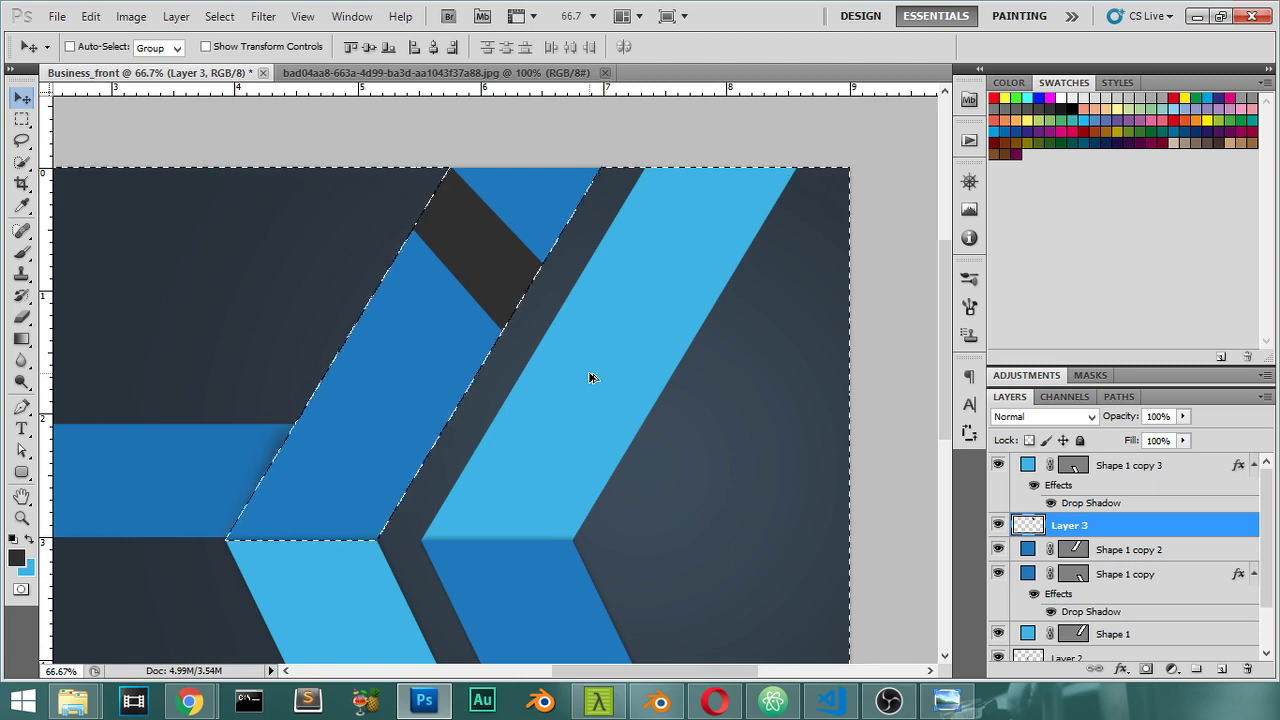
key(ctrl+alt+z)
key(ctrl+alt+z)
key(ctrl+alt+z)
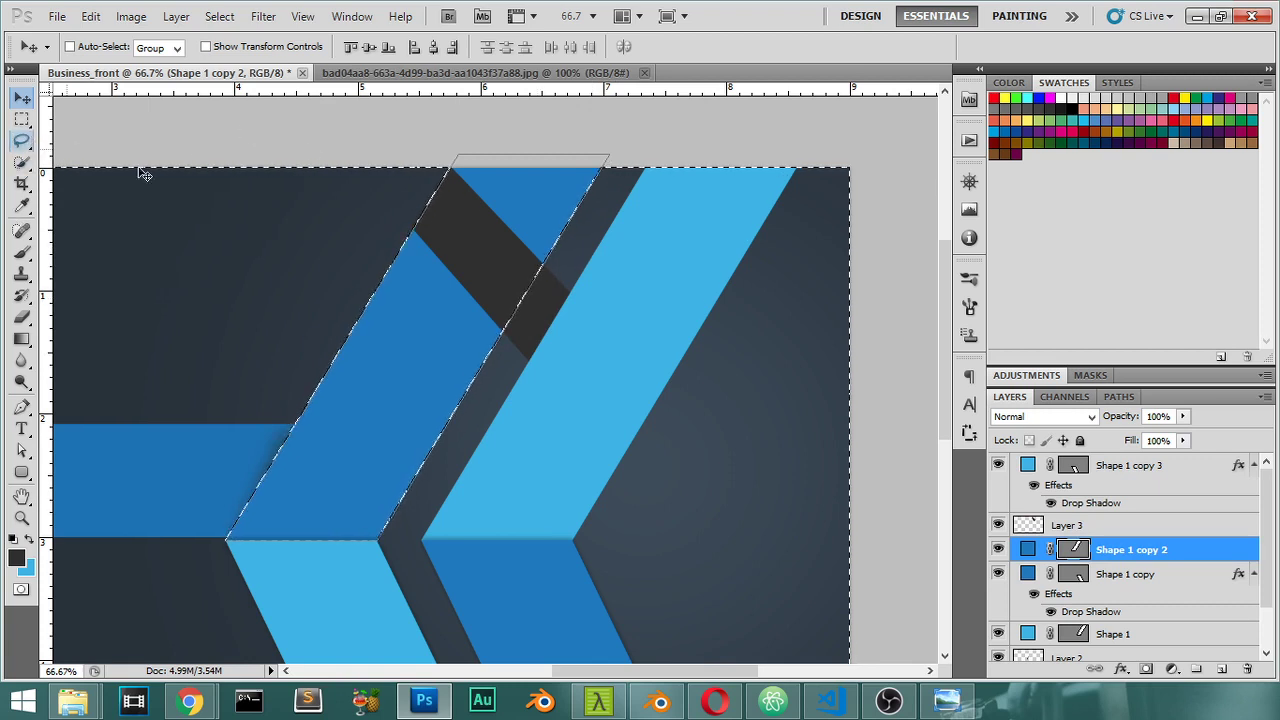
Remove the area around the right chevron from the selection, trim Layer 3's band along the left chevron's outer edge, and deselect.
click(22, 121)
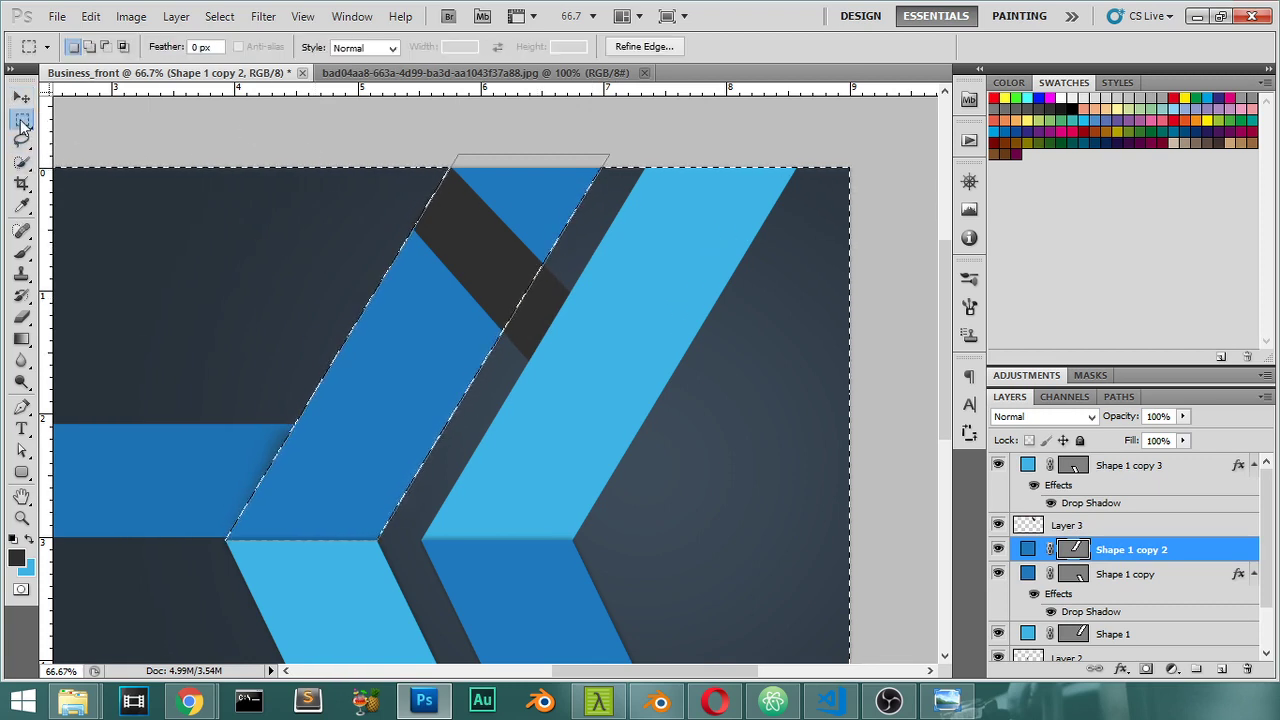
drag(850, 168, 494, 463)
drag(889, 153, 473, 505)
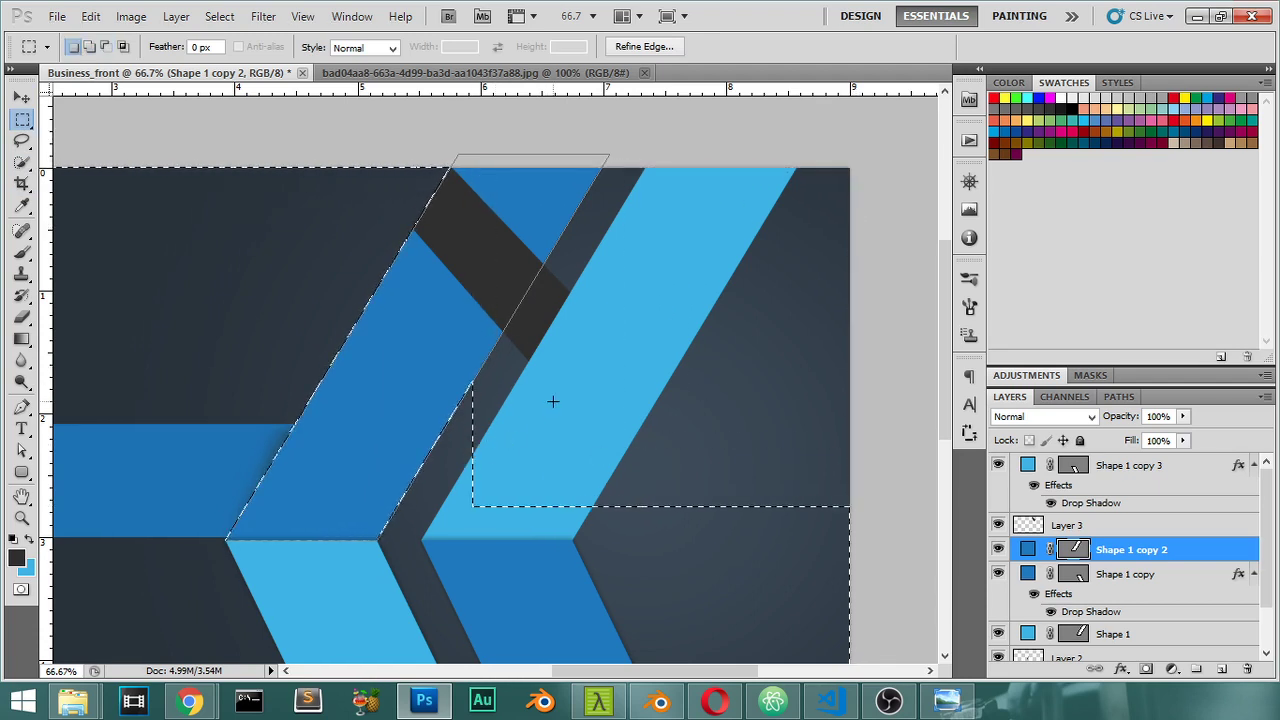
key(Delete)
key(ctrl+z)
click(1057, 540)
click(1056, 528)
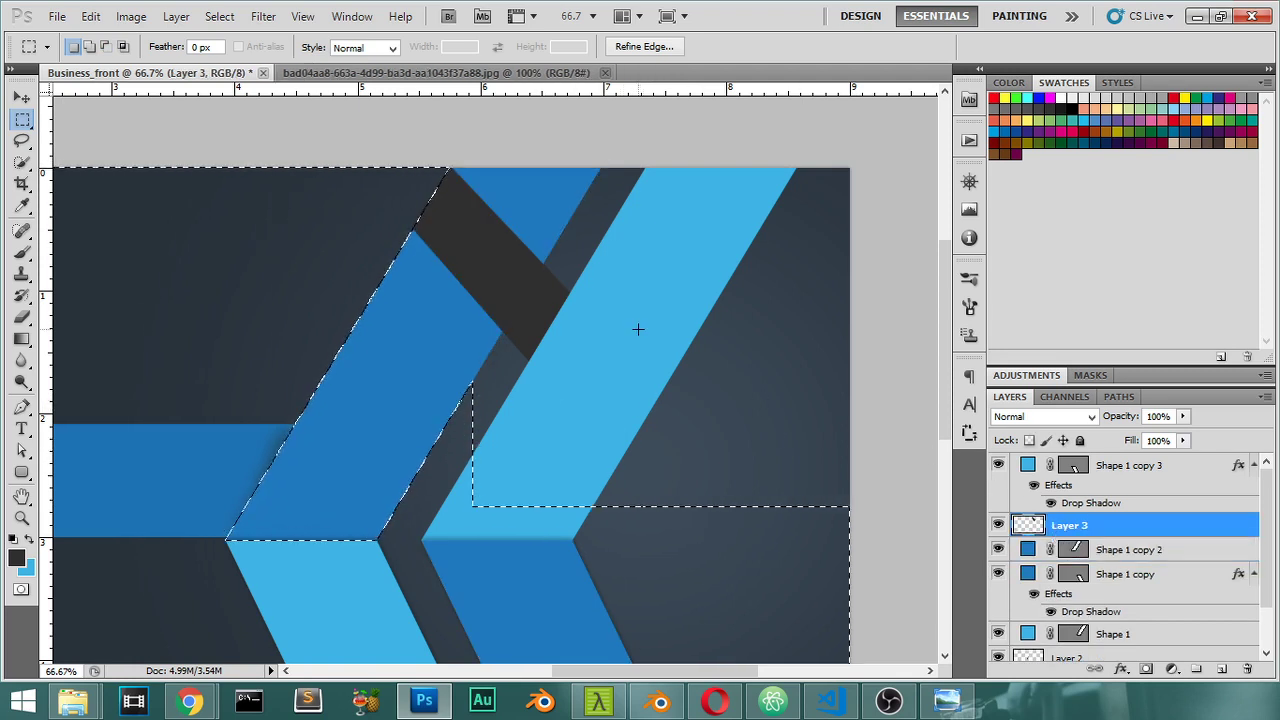
key(ctrl+d)
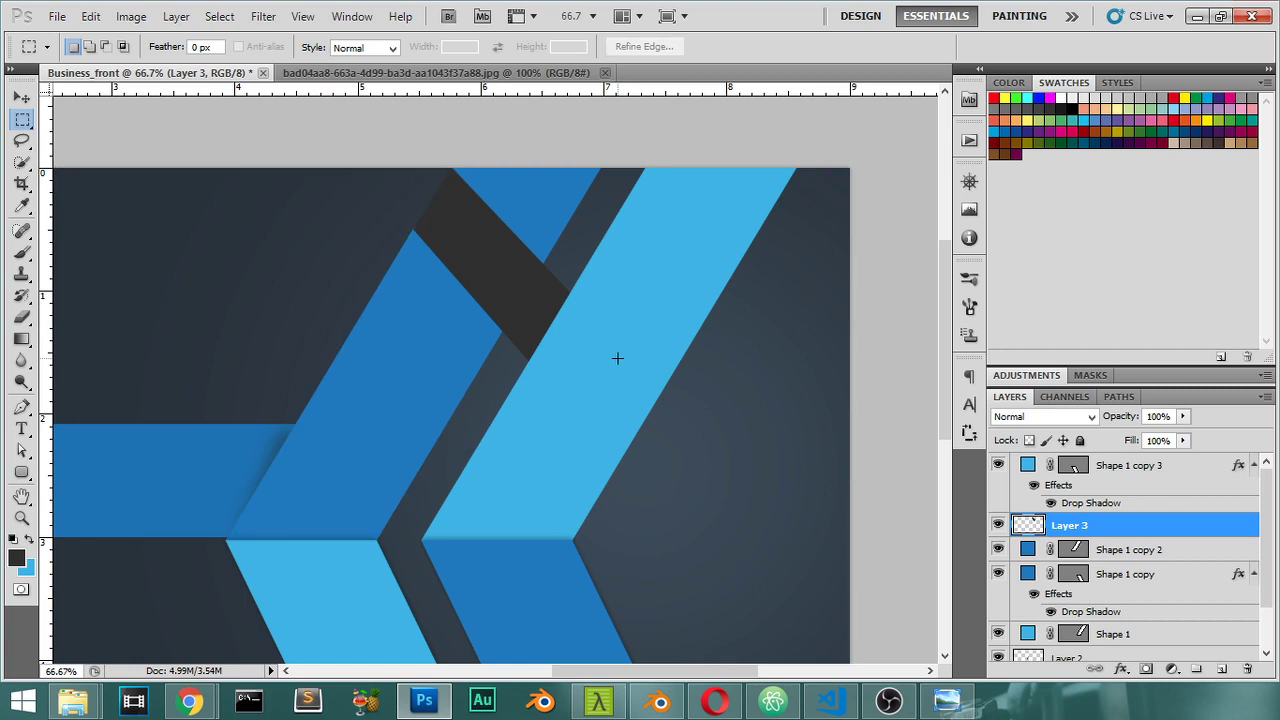
Compare with the reference image and apply a light yellow Color Overlay to Layer 3's diagonal band.
click(341, 73)
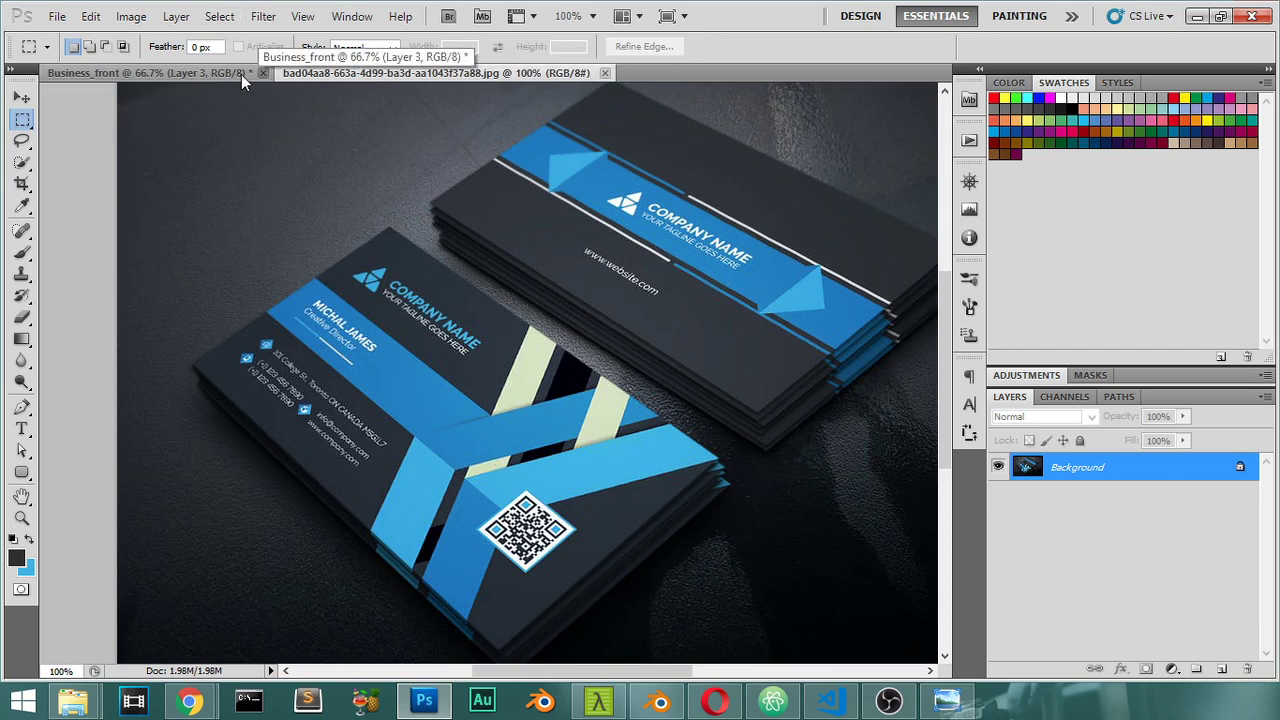
click(192, 72)
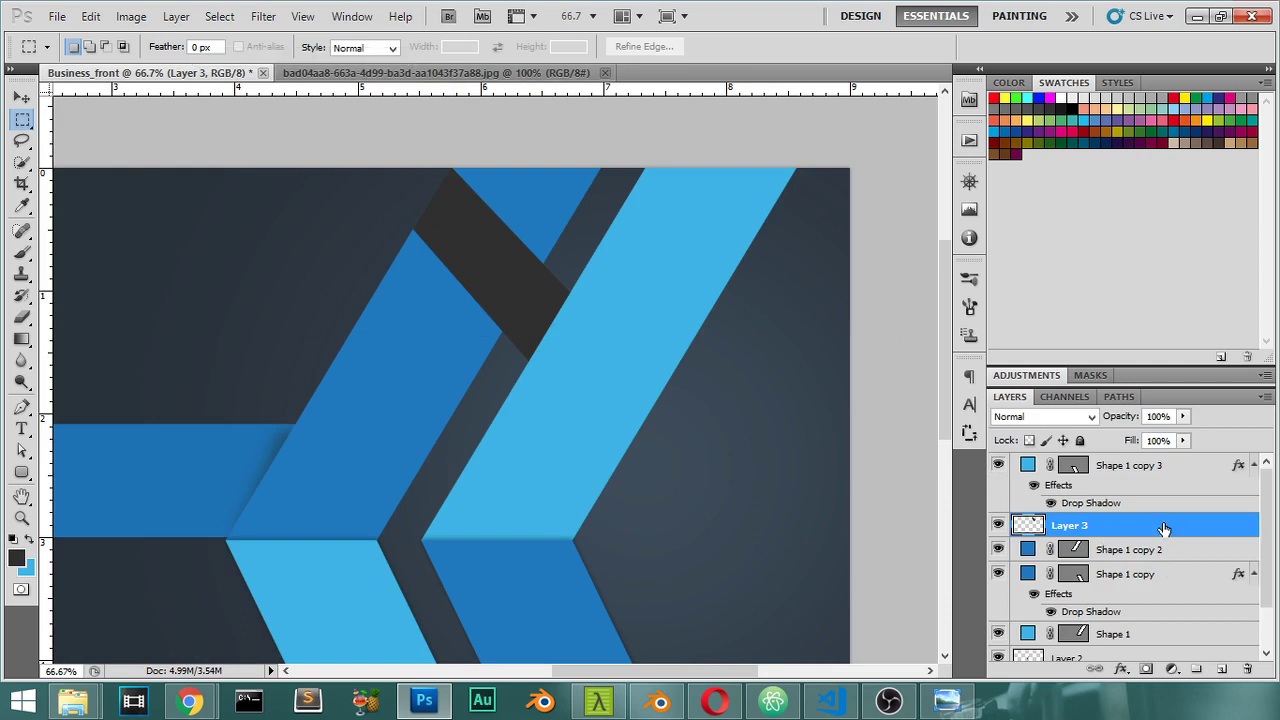
double_click(1100, 525)
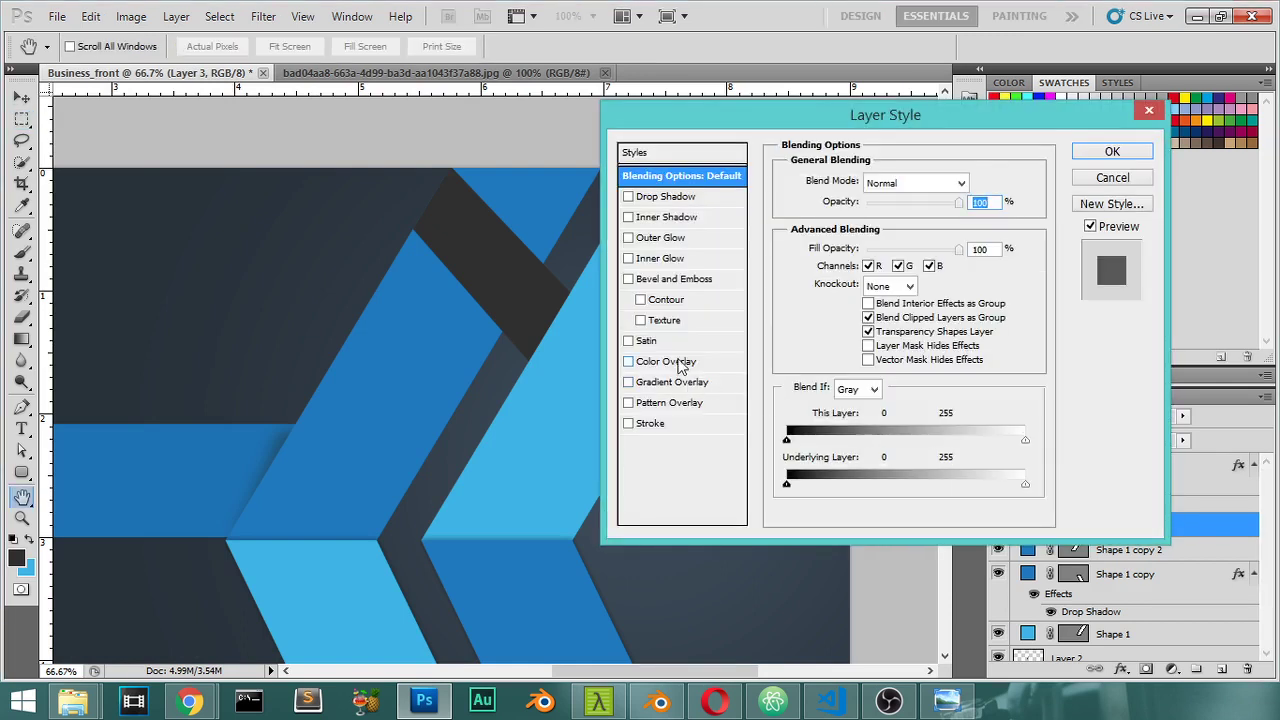
click(679, 363)
click(969, 184)
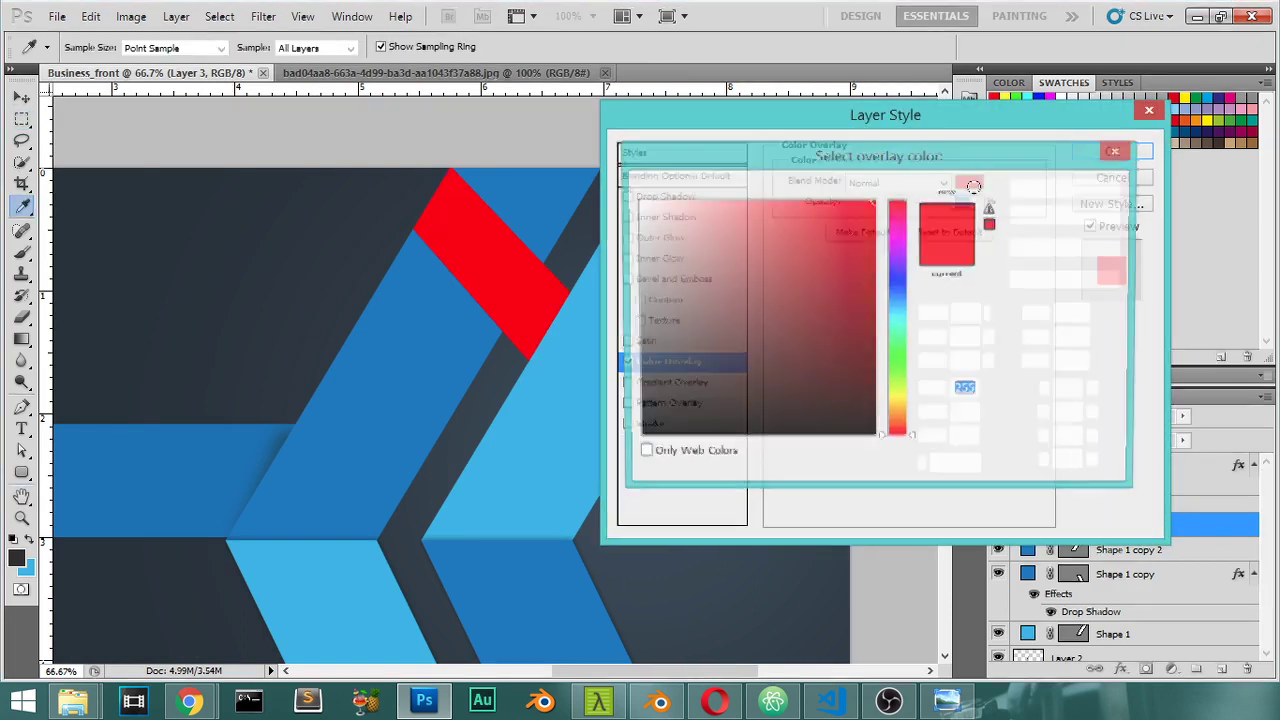
drag(902, 393, 902, 409)
drag(853, 298, 807, 179)
drag(759, 232, 760, 192)
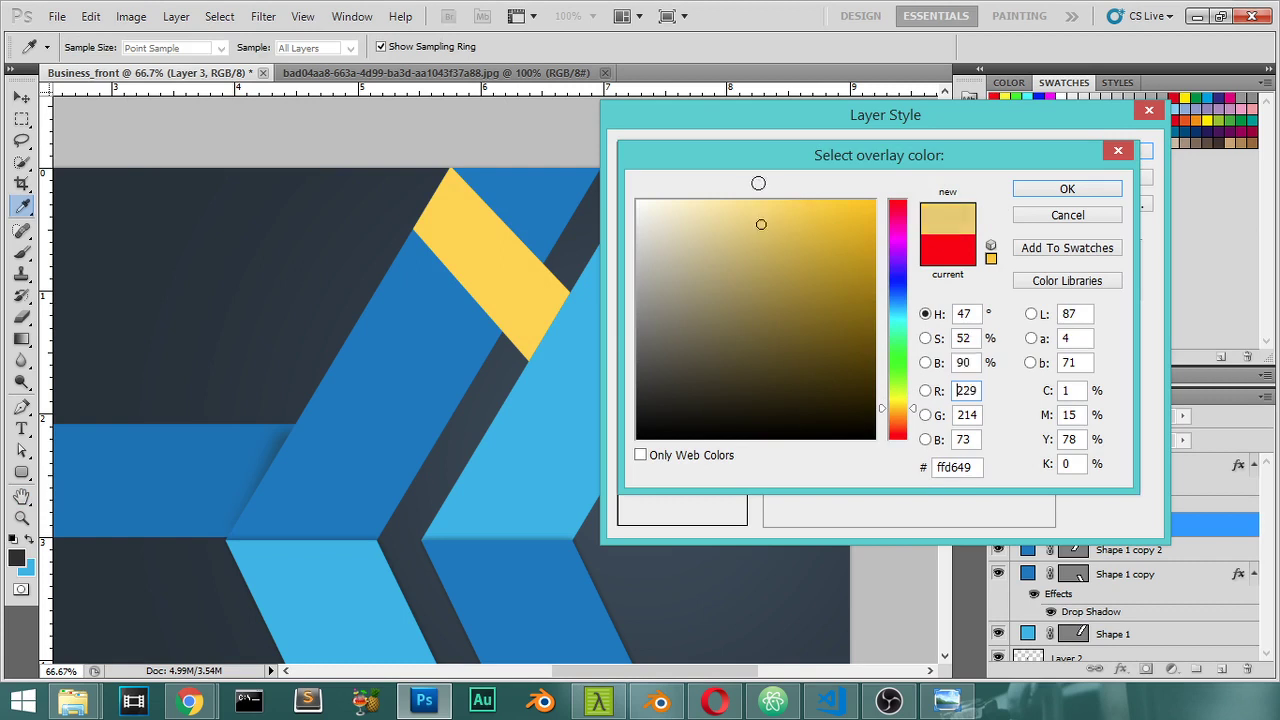
click(1066, 190)
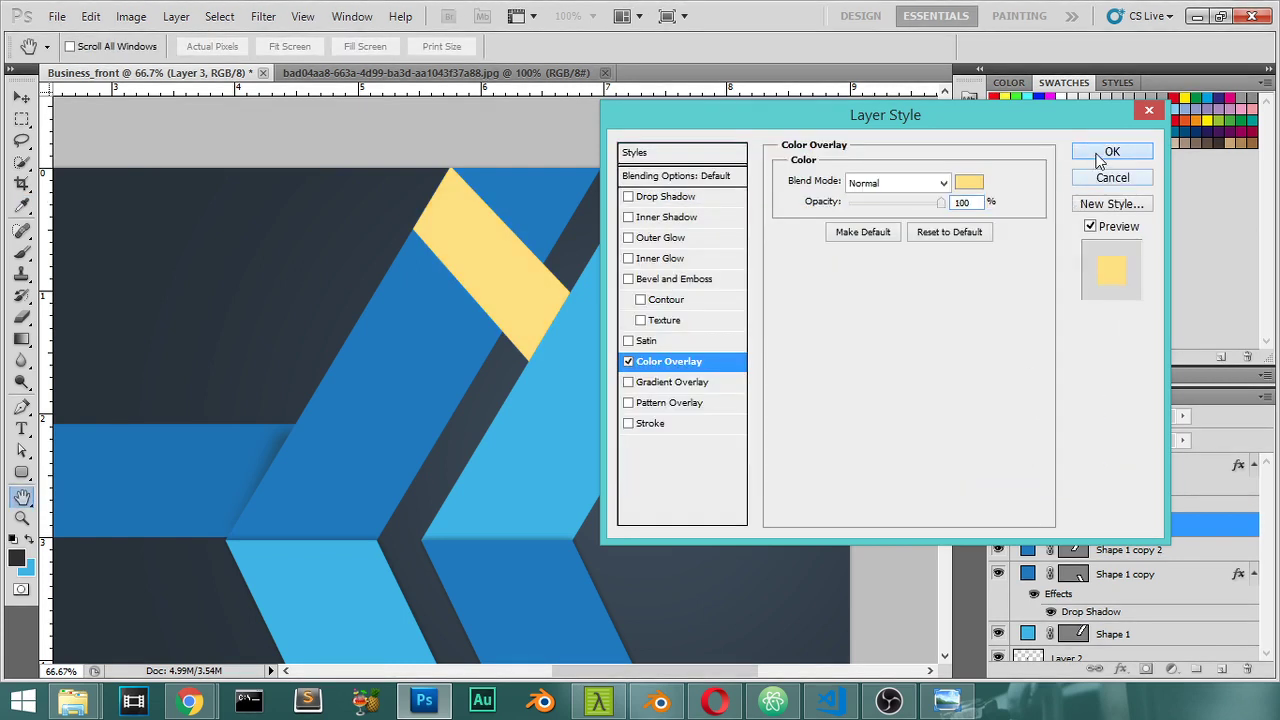
click(1106, 154)
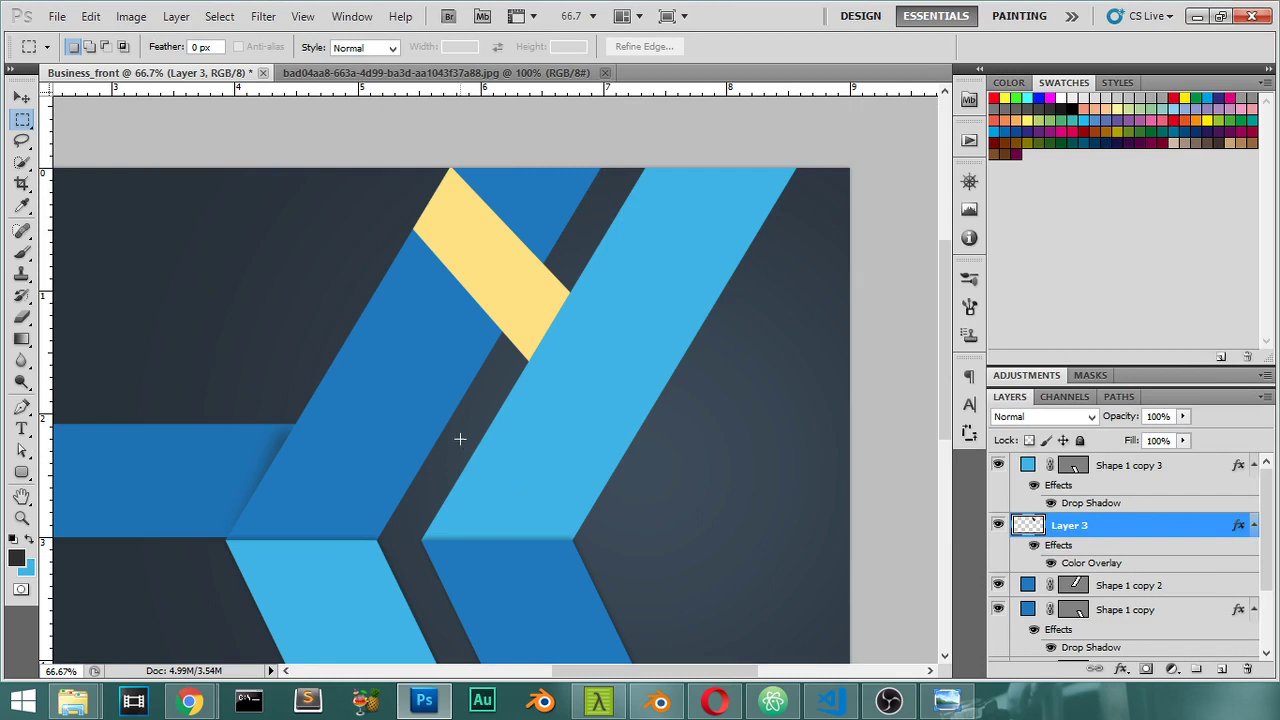
Check the band colours in the reference image and add an empty layer directly below Shape 1 copy 2.
click(440, 73)
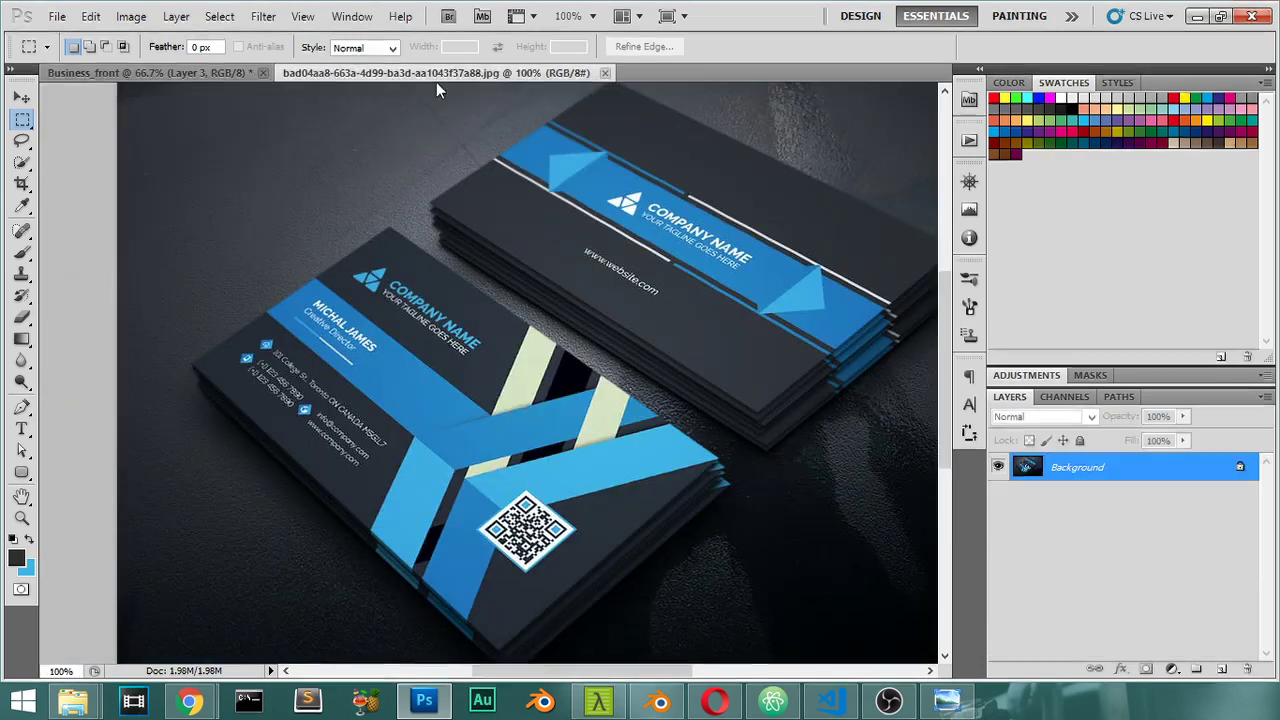
click(228, 73)
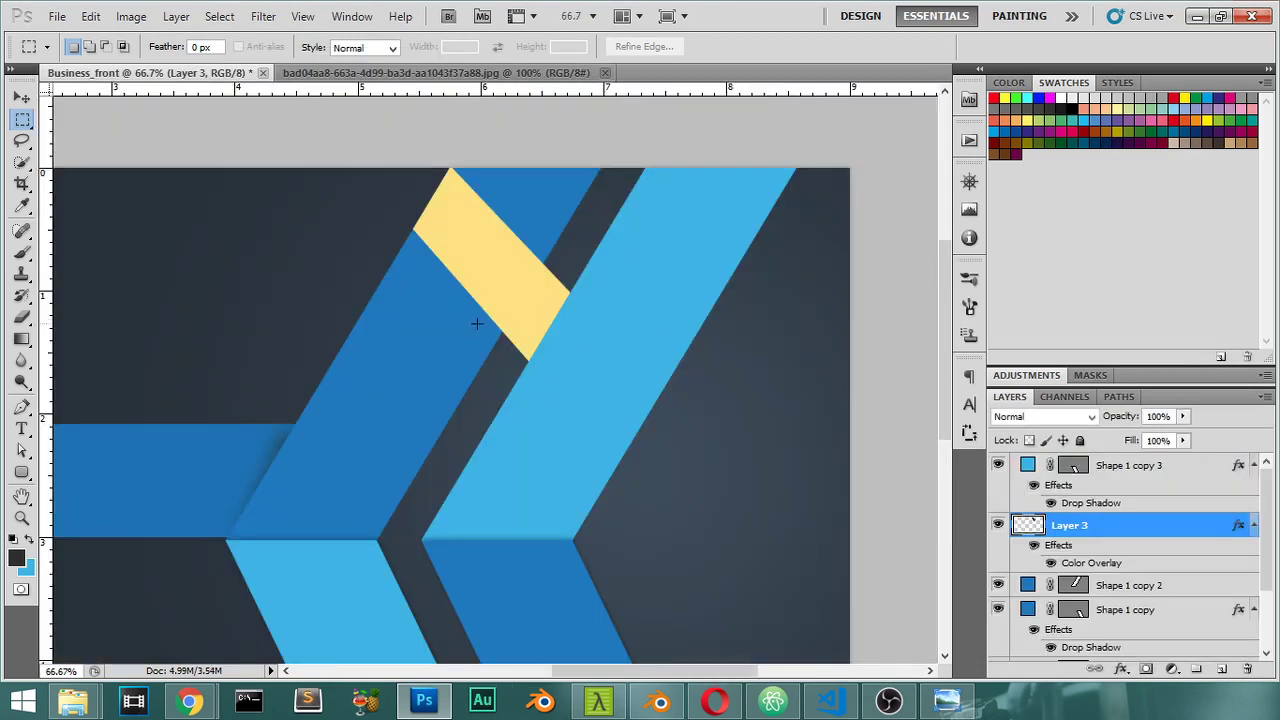
key(v)
ctrl+click(585, 432)
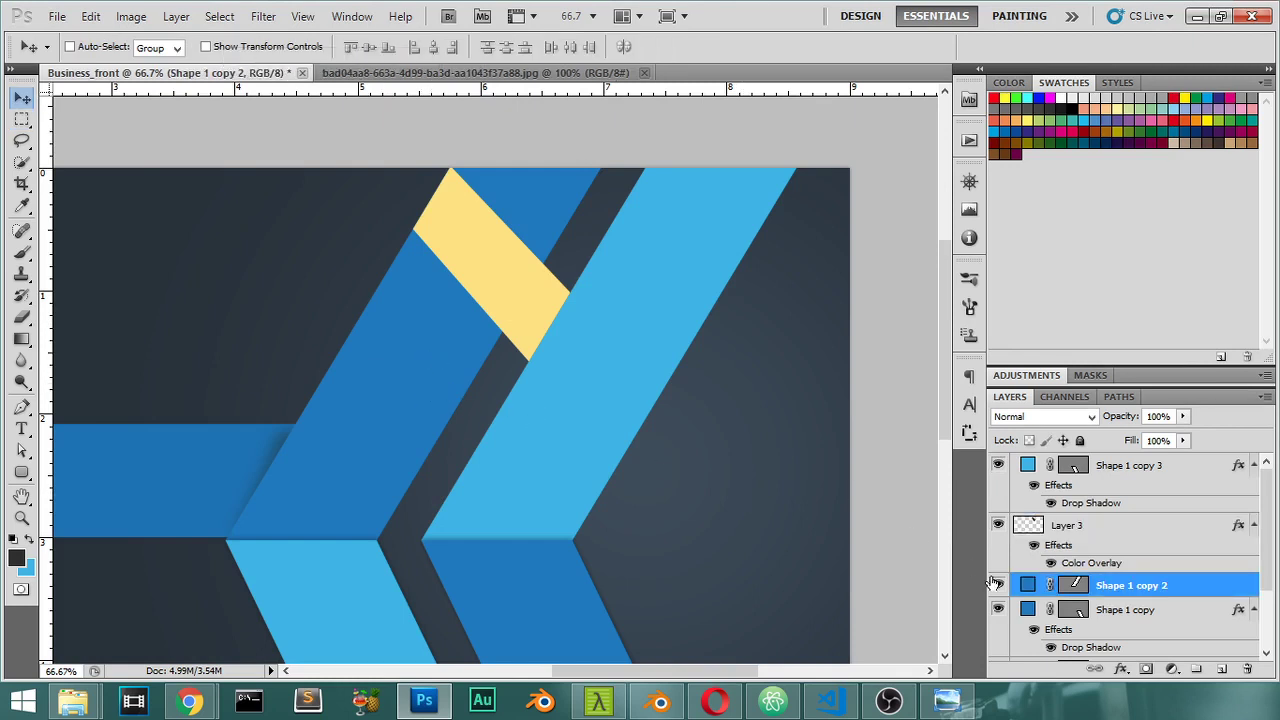
scroll(1100, 620, down, 3)
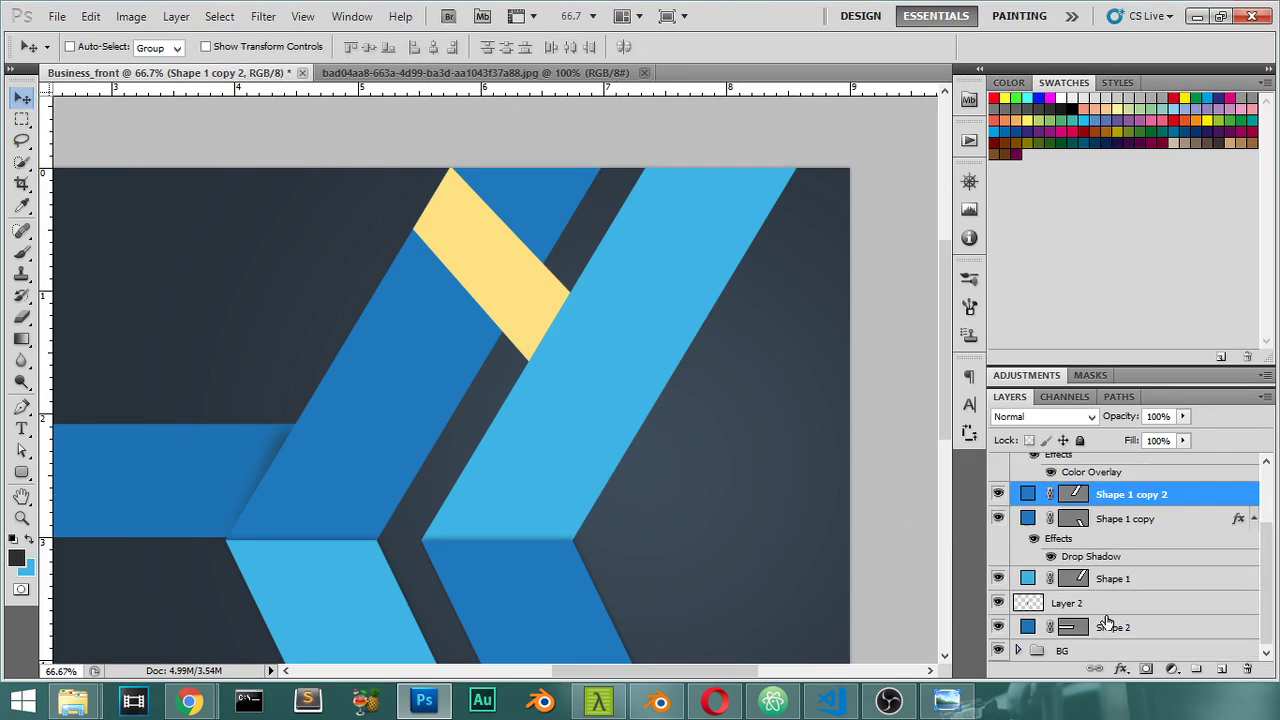
click(1221, 665)
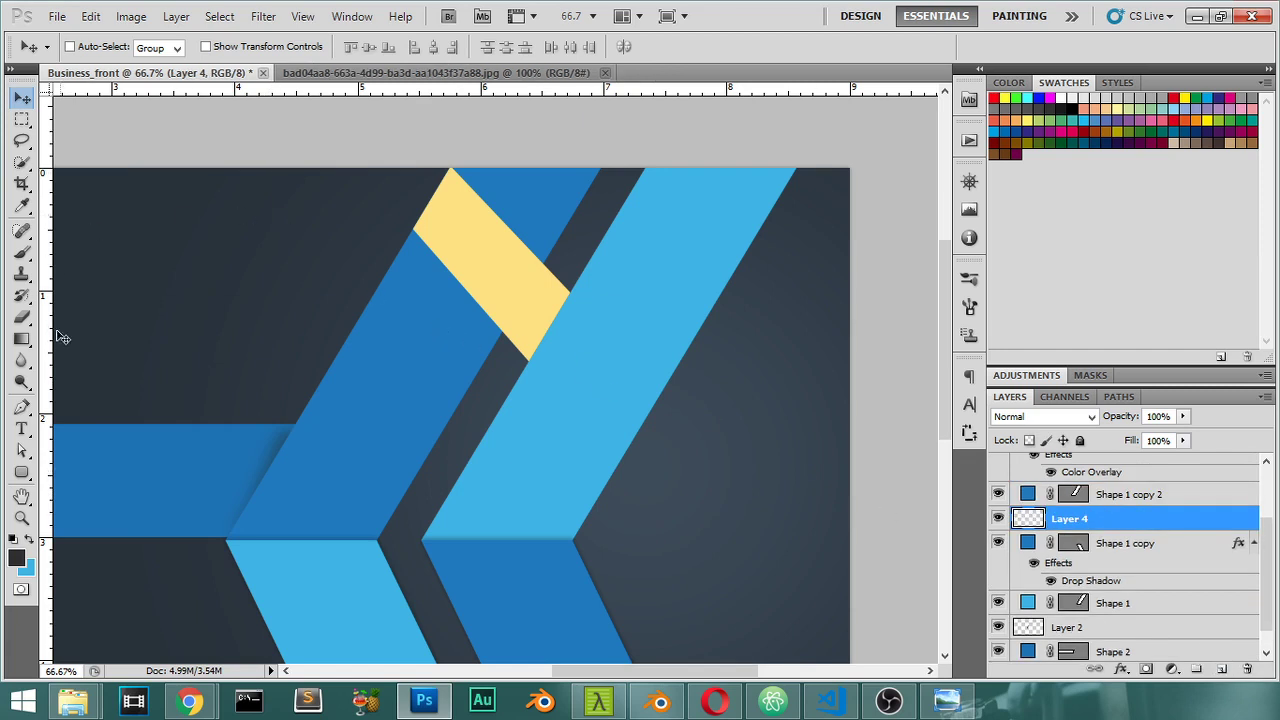
Draw a narrow upright dark grey rectangle, about 0.5 × 3.5 cm, behind the left chevron's upper segment.
click(22, 472)
click(60, 463)
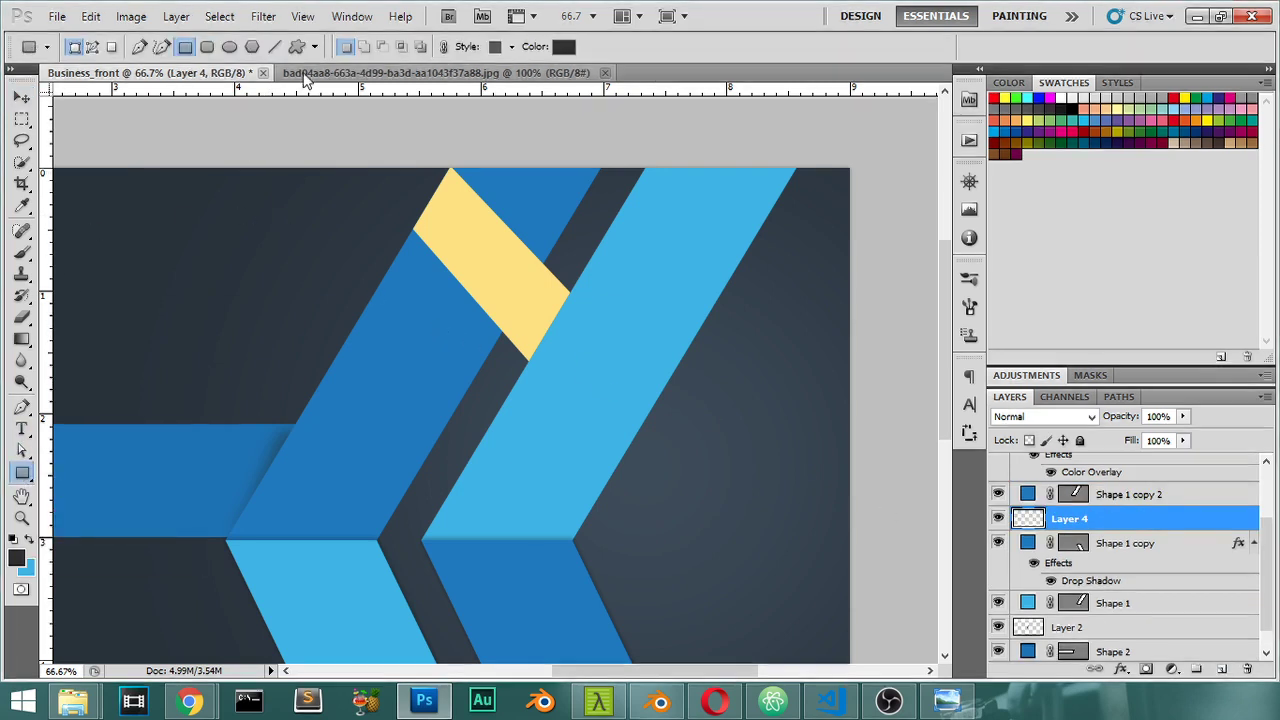
click(295, 73)
click(192, 70)
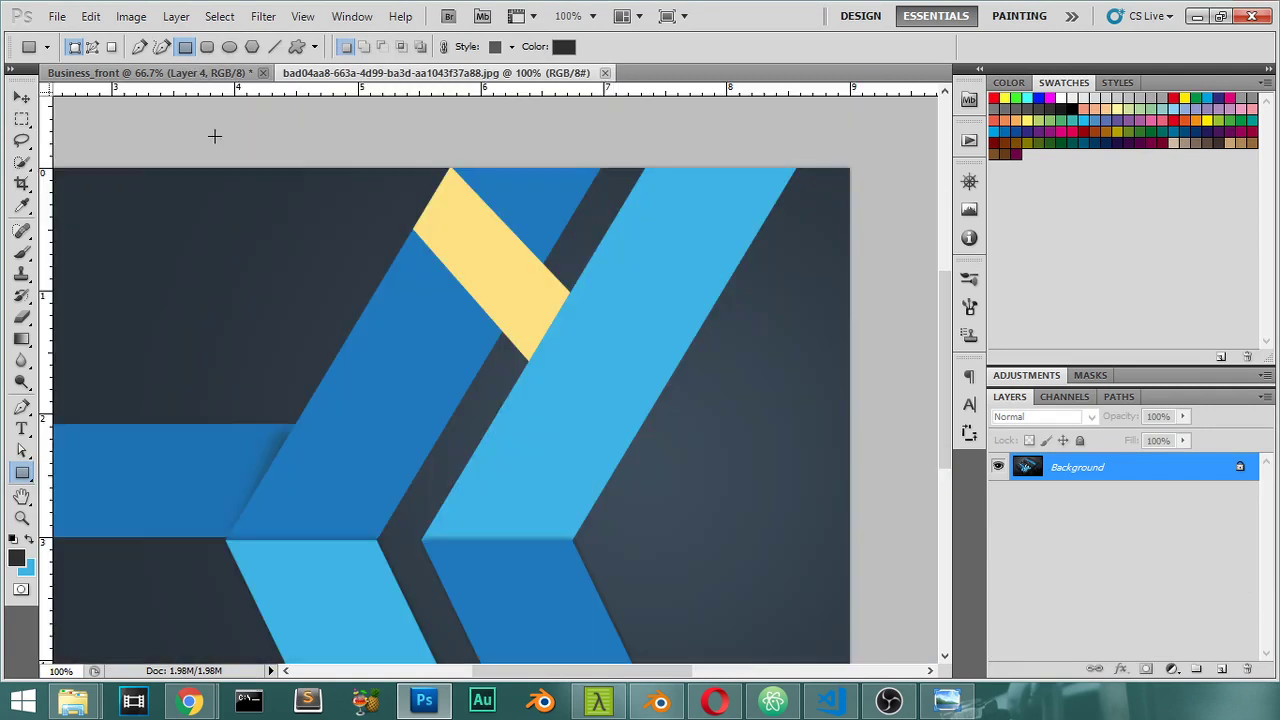
drag(365, 124, 310, 551)
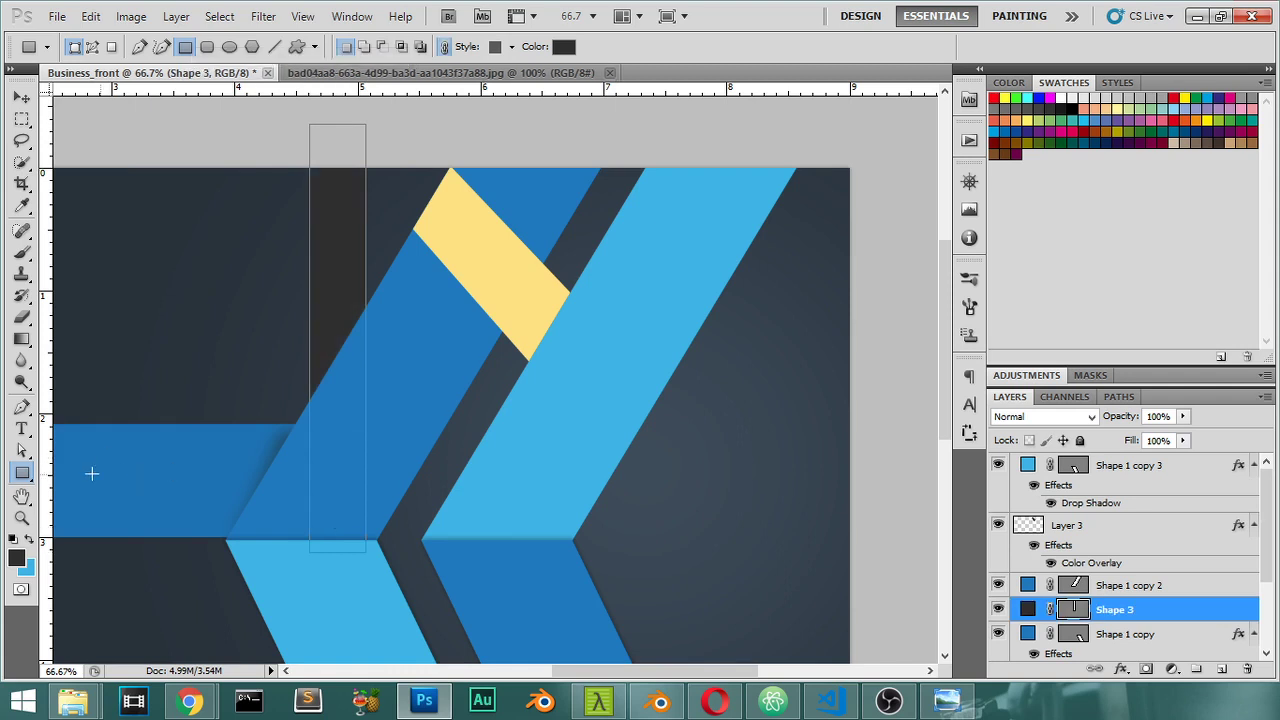
Slant the dark grey rectangle of Shape 3 by shifting its two lower corner points about 1.7 cm right and 0.2 cm down.
click(22, 451)
click(360, 515)
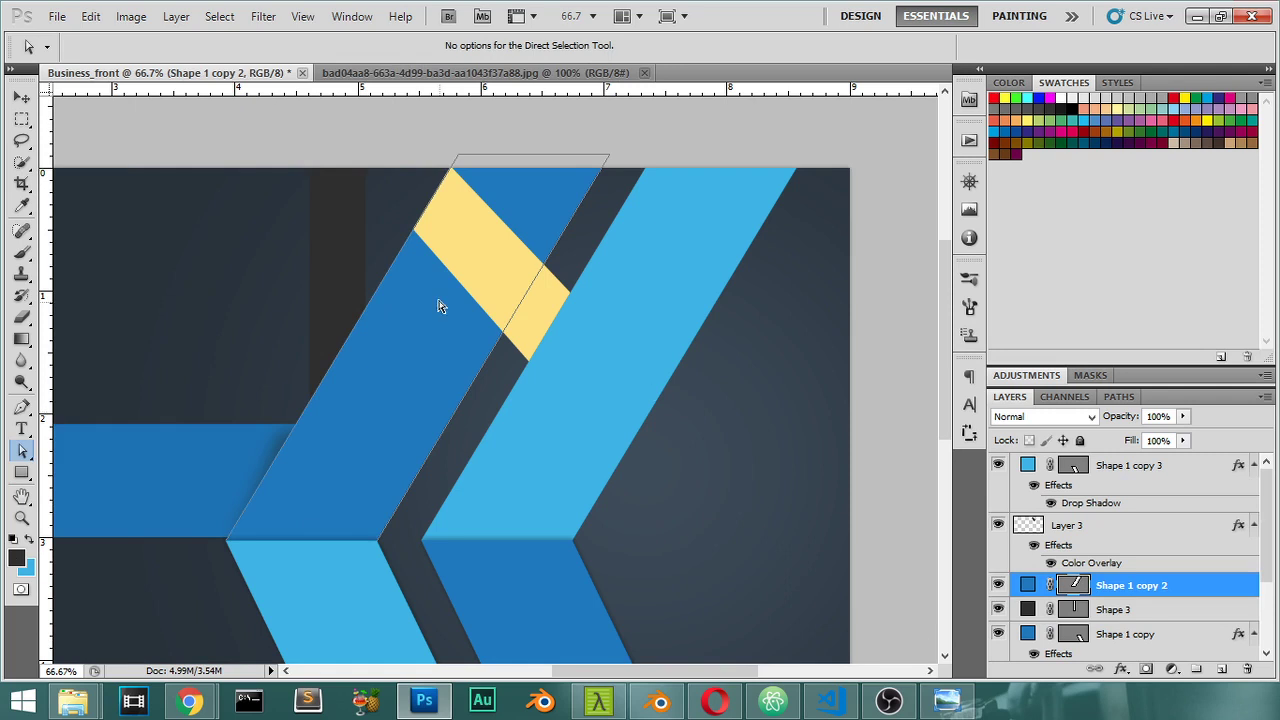
click(509, 341)
click(1030, 612)
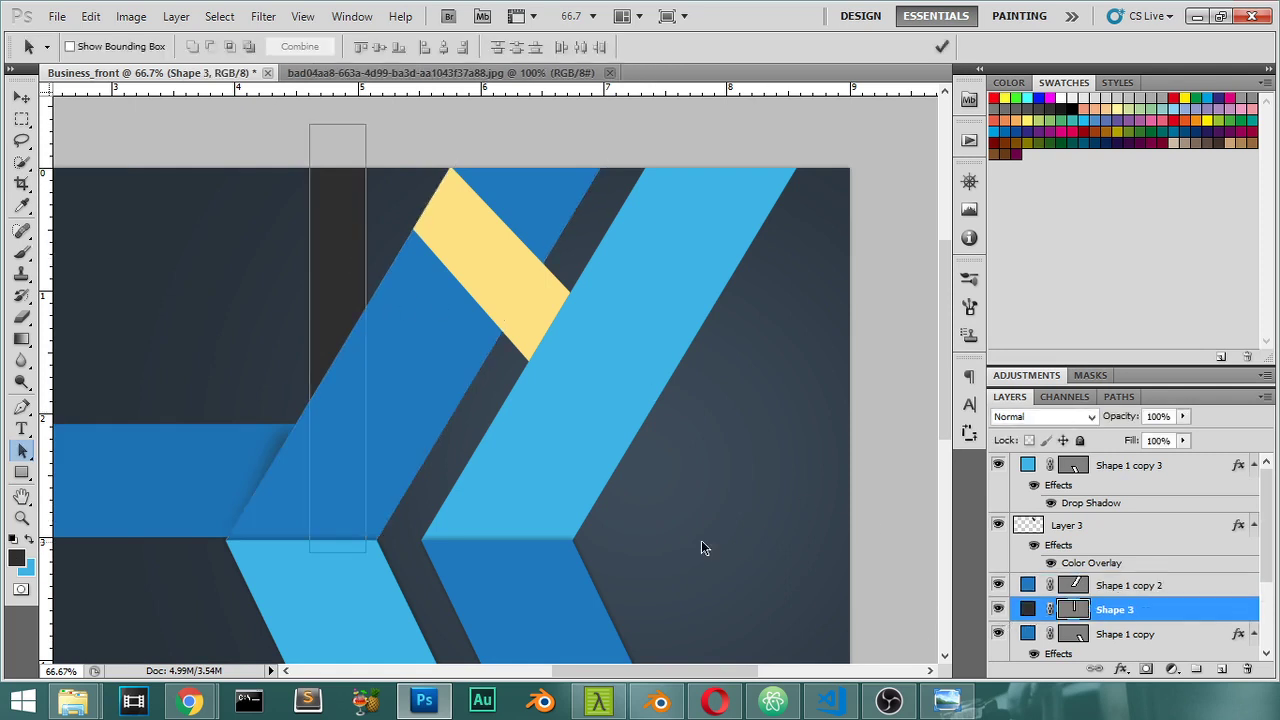
drag(546, 518, 534, 423)
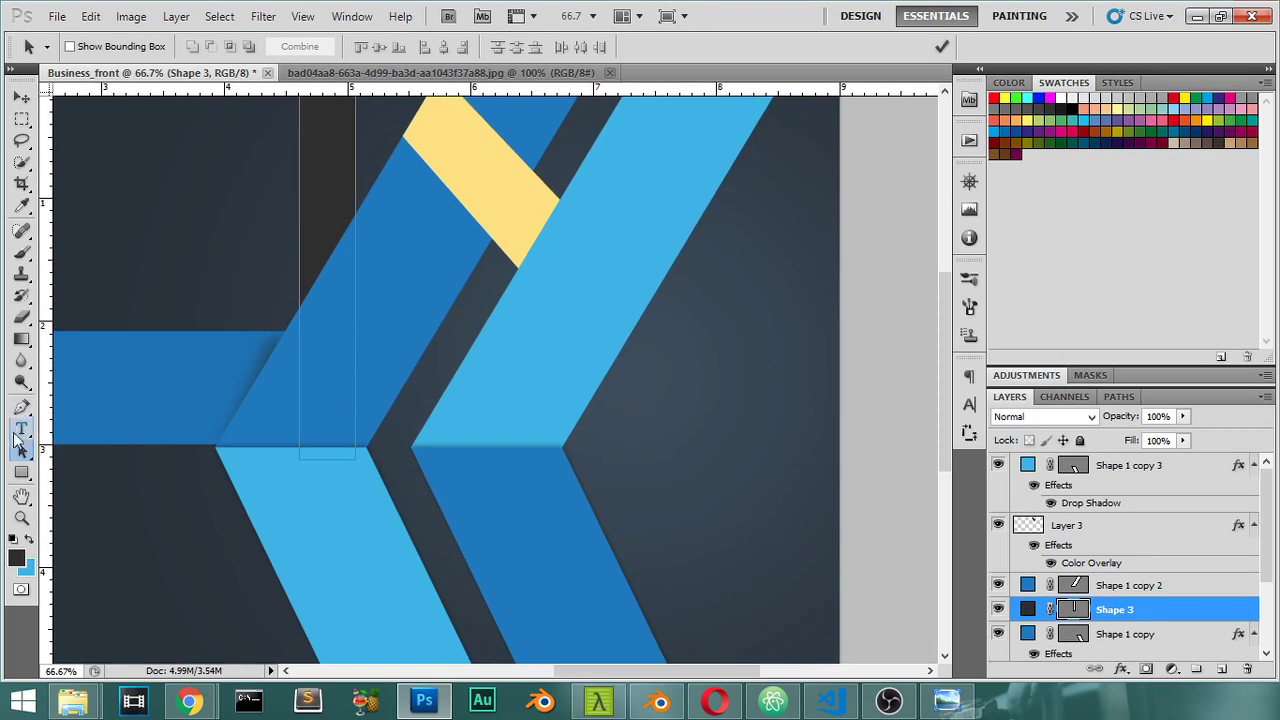
drag(22, 452, 90, 467)
drag(390, 432, 277, 489)
key(shift+Right)
key(shift+Right)
key(shift+Right)
key(shift+Right)
key(shift+Right)
key(shift+Right)
key(shift+Right)
key(shift+Right)
key(shift+Right)
key(shift+Right)
key(shift+Right)
key(shift+Right)
key(shift+Right)
key(shift+Right)
key(shift+Right)
key(shift+Right)
key(shift+Right)
key(shift+Right)
key(shift+Right)
key(shift+Right)
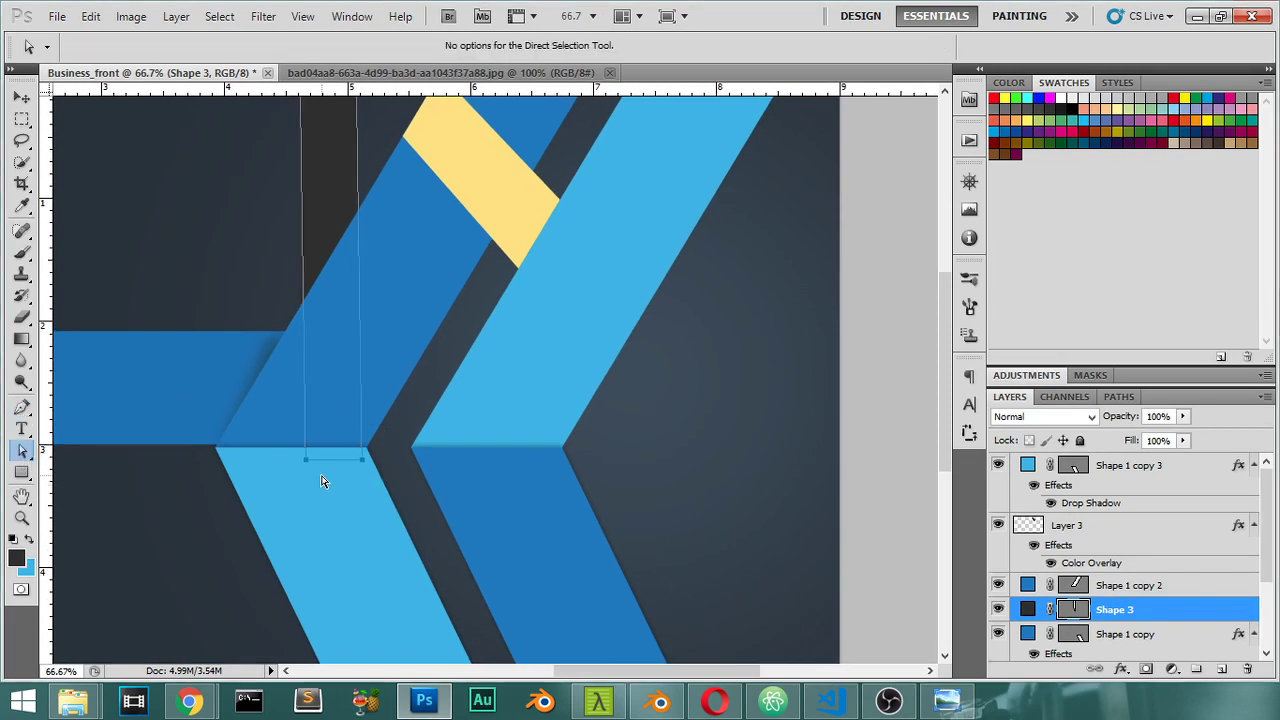
key(shift+Right)
key(shift+Right)
key(shift+Down)
key(shift+Down)
key(shift+Down)
key(shift+Down)
key(shift+Right)
key(shift+Right)
key(shift+Right)
key(shift+Right)
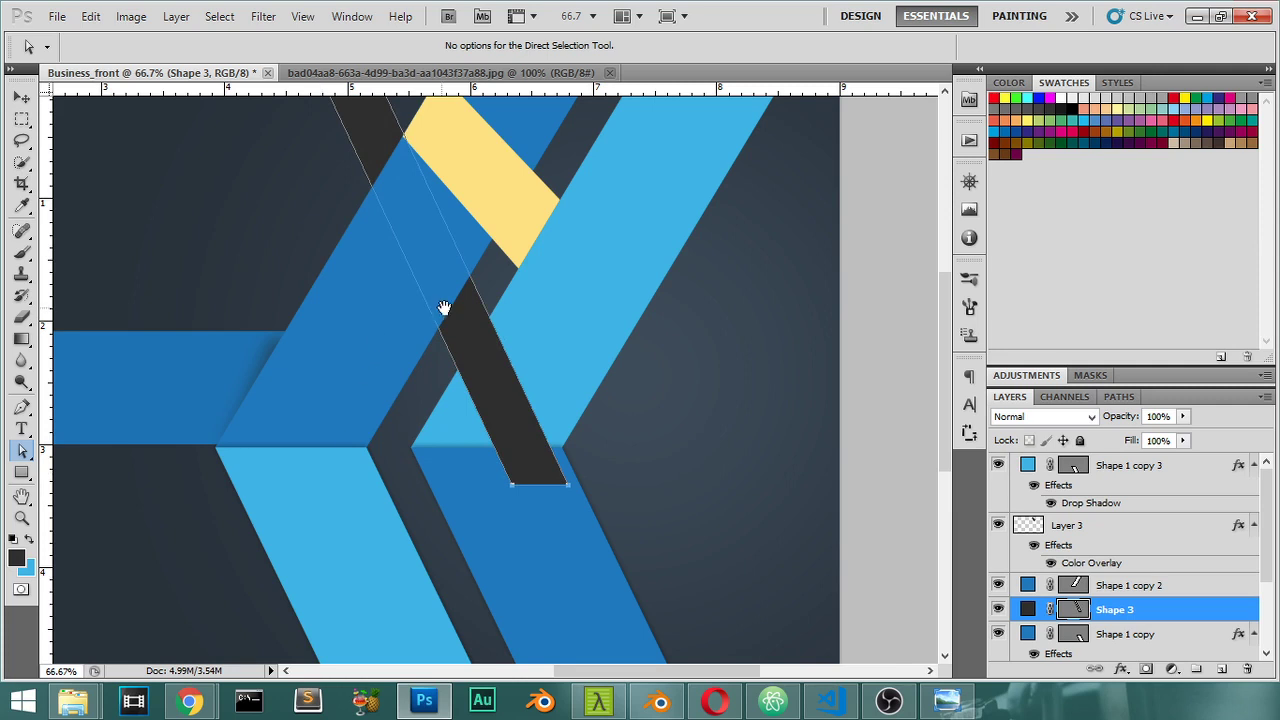
Slant the dark band further by shifting its two upper corner points about 1.2 cm to the left.
drag(437, 306, 500, 486)
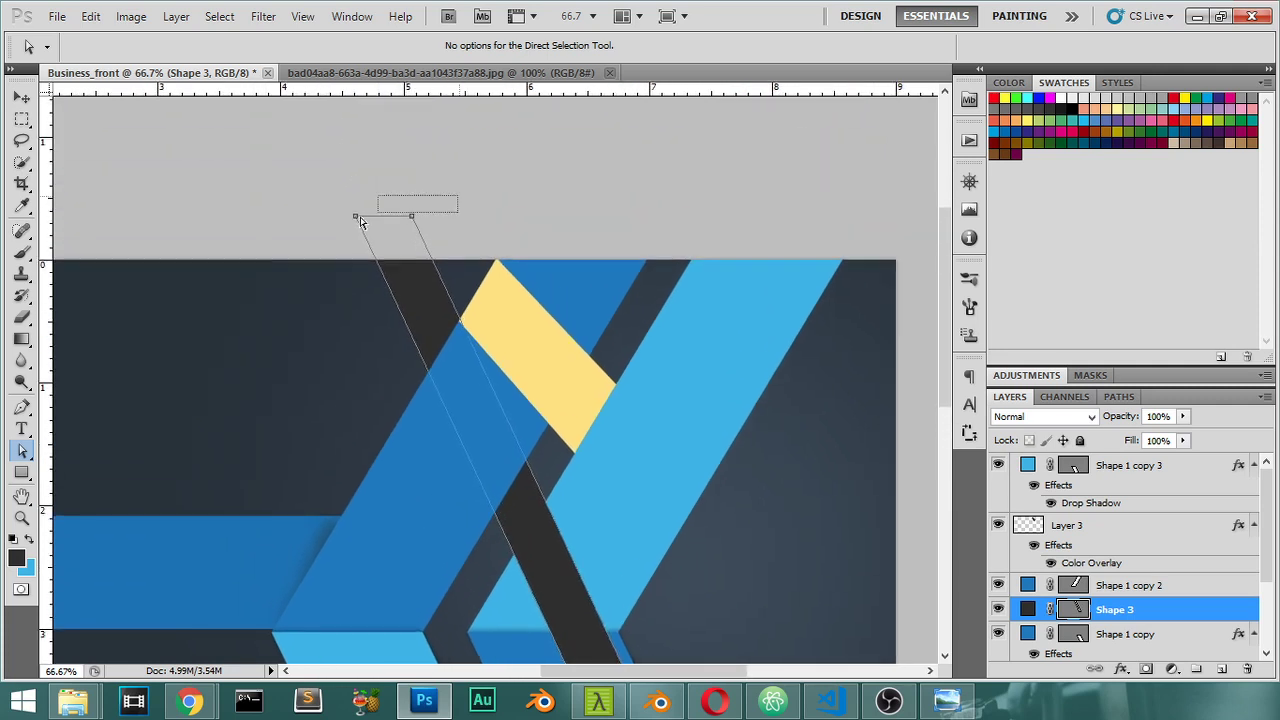
scroll(460, 228, down, 2)
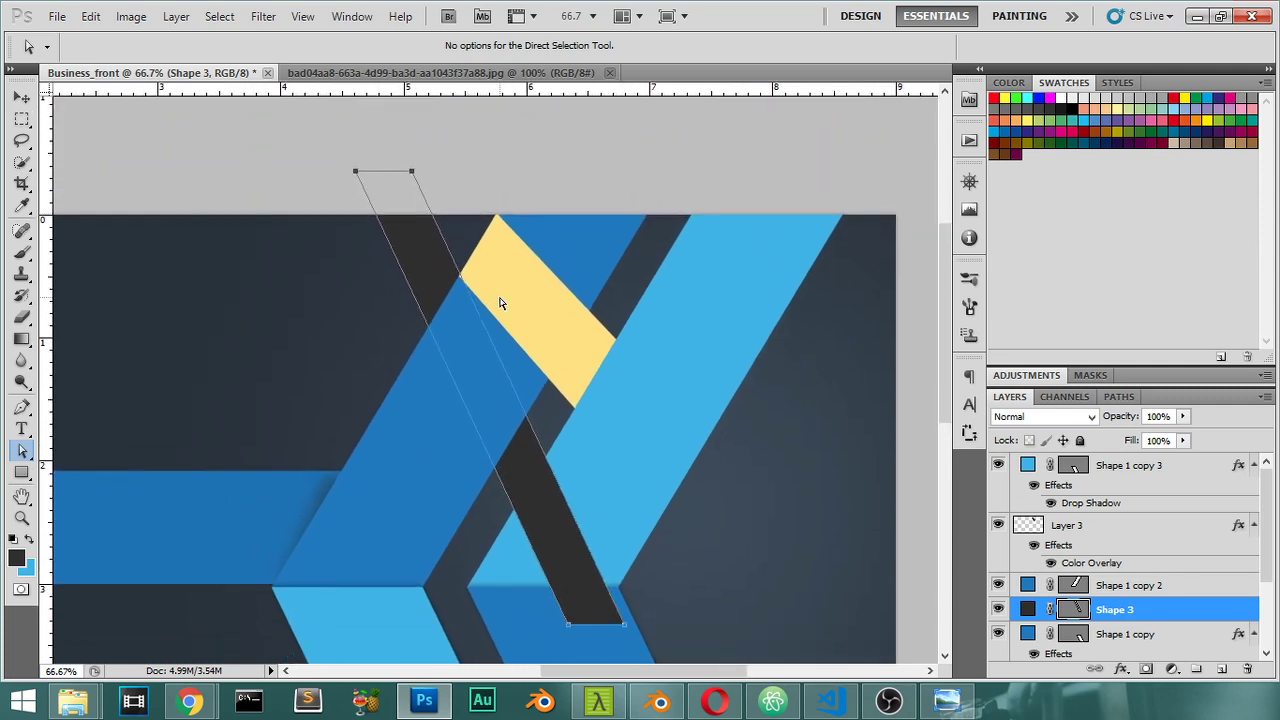
key(shift+Left)
key(shift+Left)
key(shift+Left)
key(shift+Left)
key(shift+Left)
key(shift+Left)
key(shift+Left)
key(shift+Left)
key(shift+Left)
key(shift+Left)
key(shift+Left)
key(shift+Left)
key(shift+Left)
key(shift+Left)
key(shift+Left)
key(shift+Left)
key(shift+Left)
key(shift+Left)
key(shift+Left)
key(shift+Left)
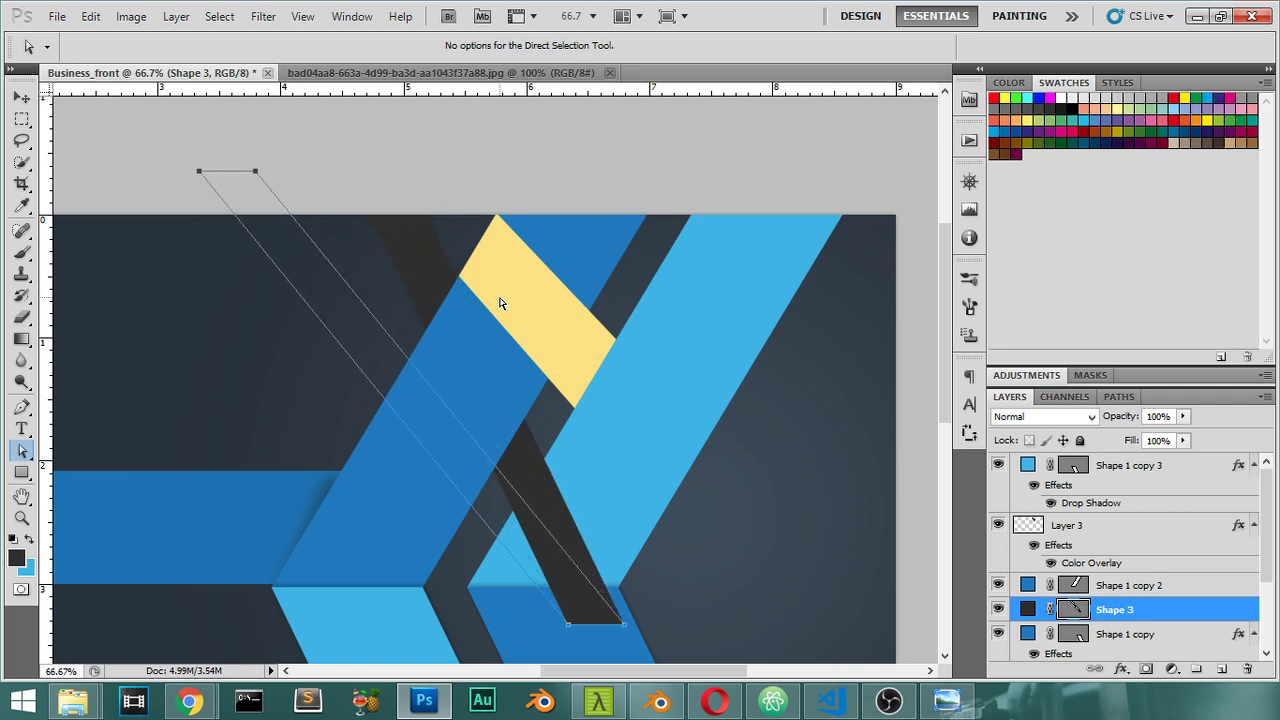
key(shift+Right)
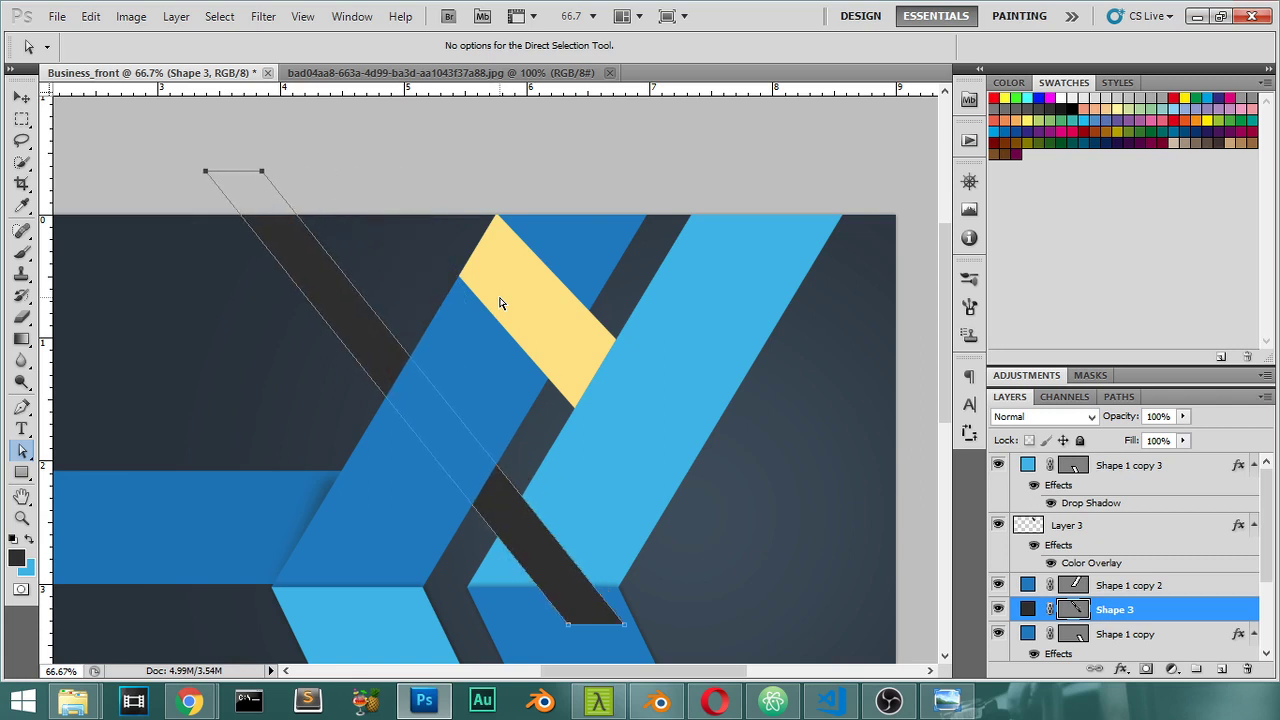
Try to scale the dark band's width to 120% with Free Transform.
click(21, 97)
key(ctrl+t)
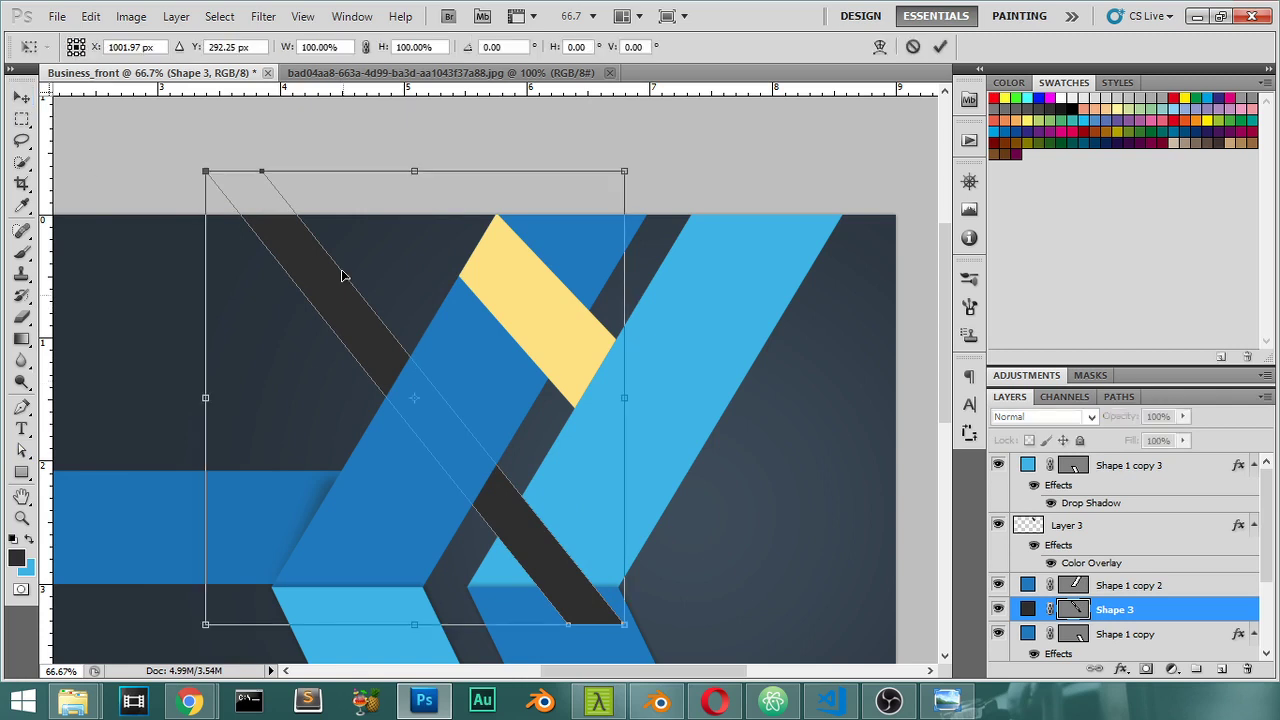
click(331, 46)
text(120)
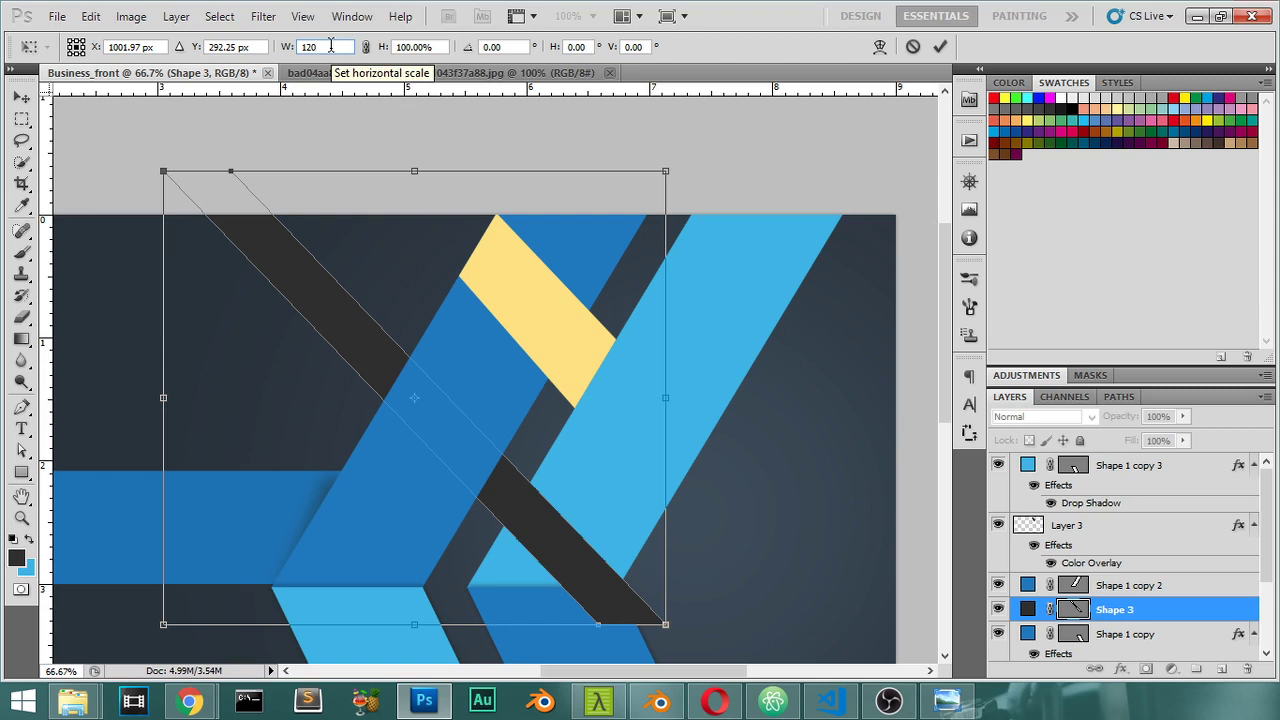
key(Return)
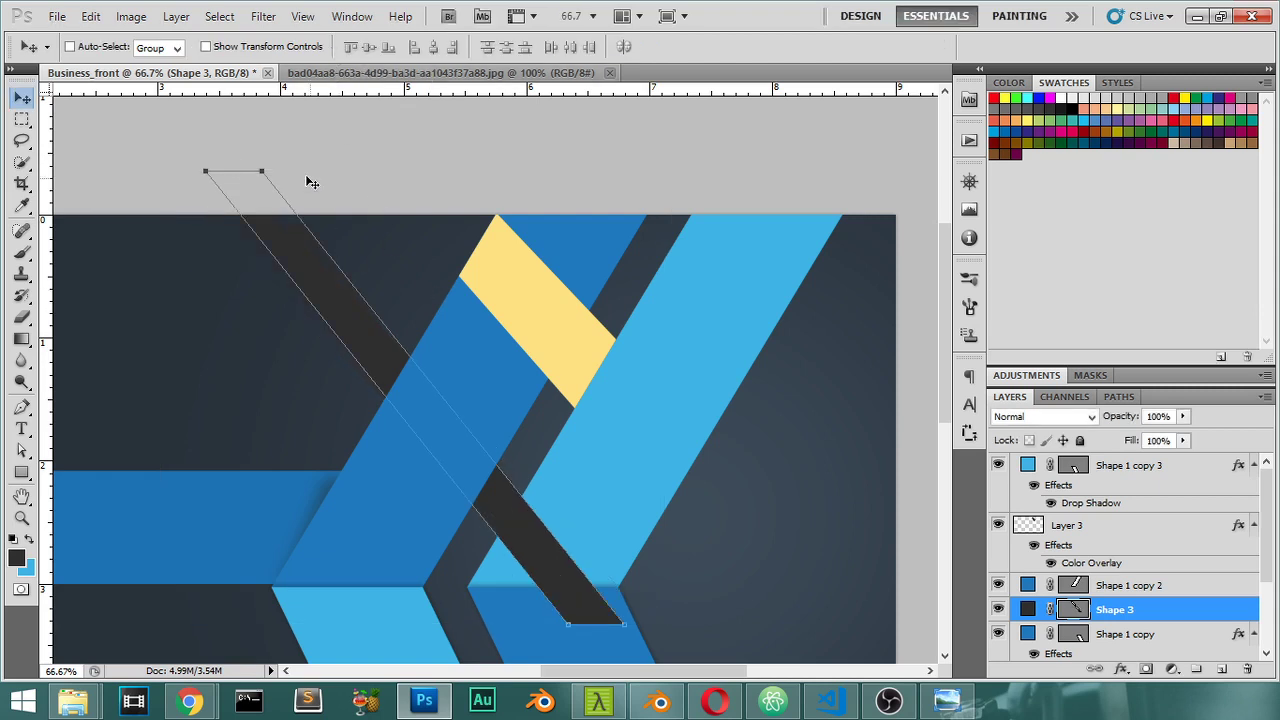
Widen the dark band by shifting its upper and lower right corner points about 0.15 cm to the right.
click(22, 451)
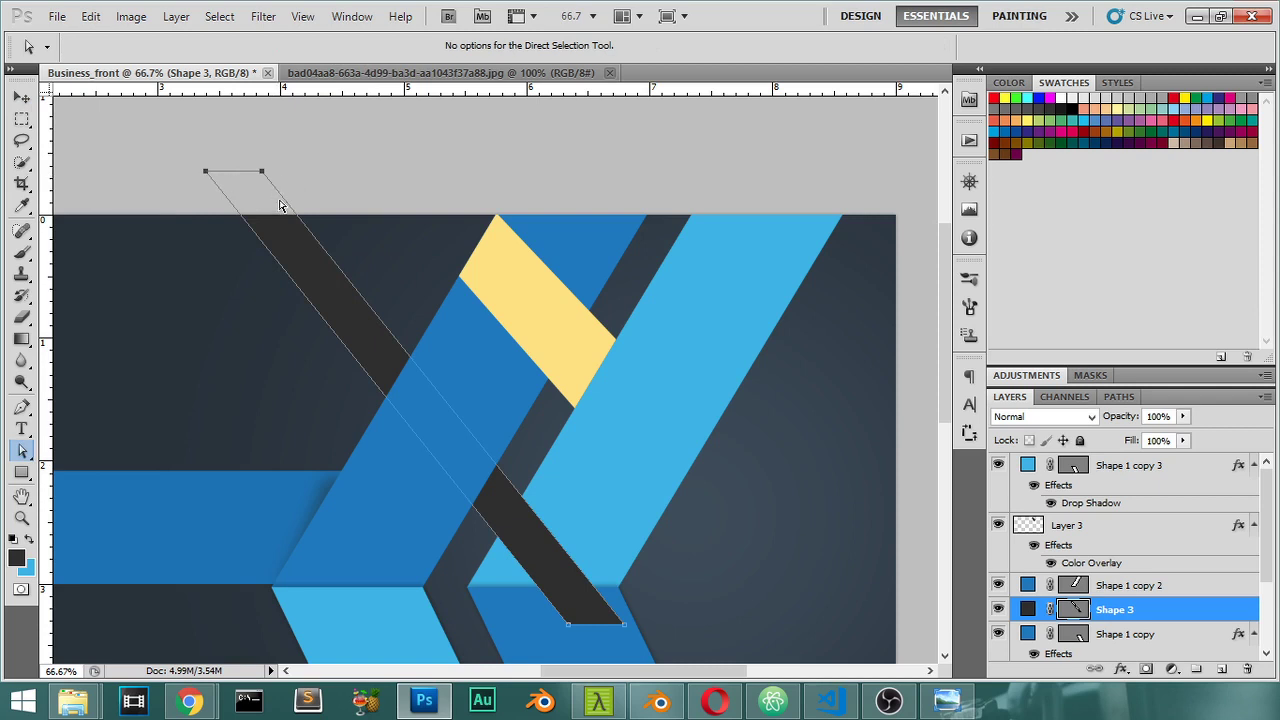
drag(694, 592, 633, 623)
drag(291, 138, 258, 183)
key(shift+Right)
key(shift+Right)
key(shift+Right)
key(Return)
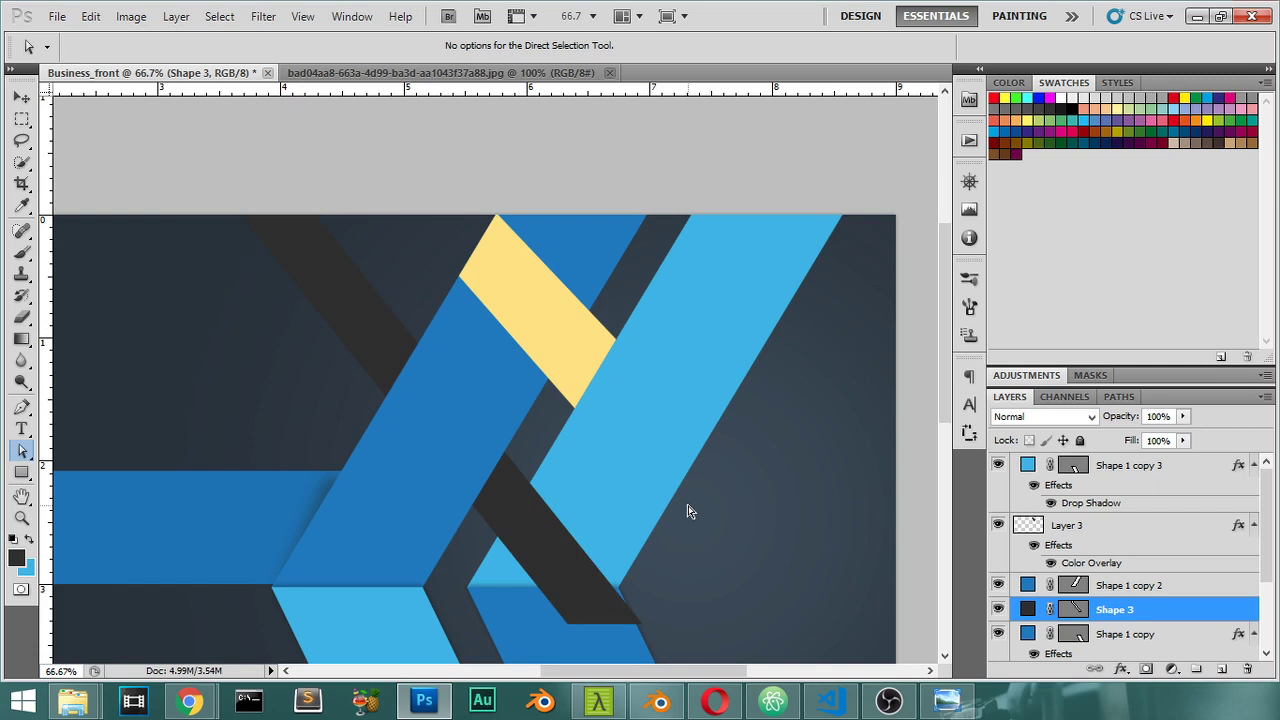
Nudge the dark band slightly left and send its layer directly below Shape 1.
click(21, 98)
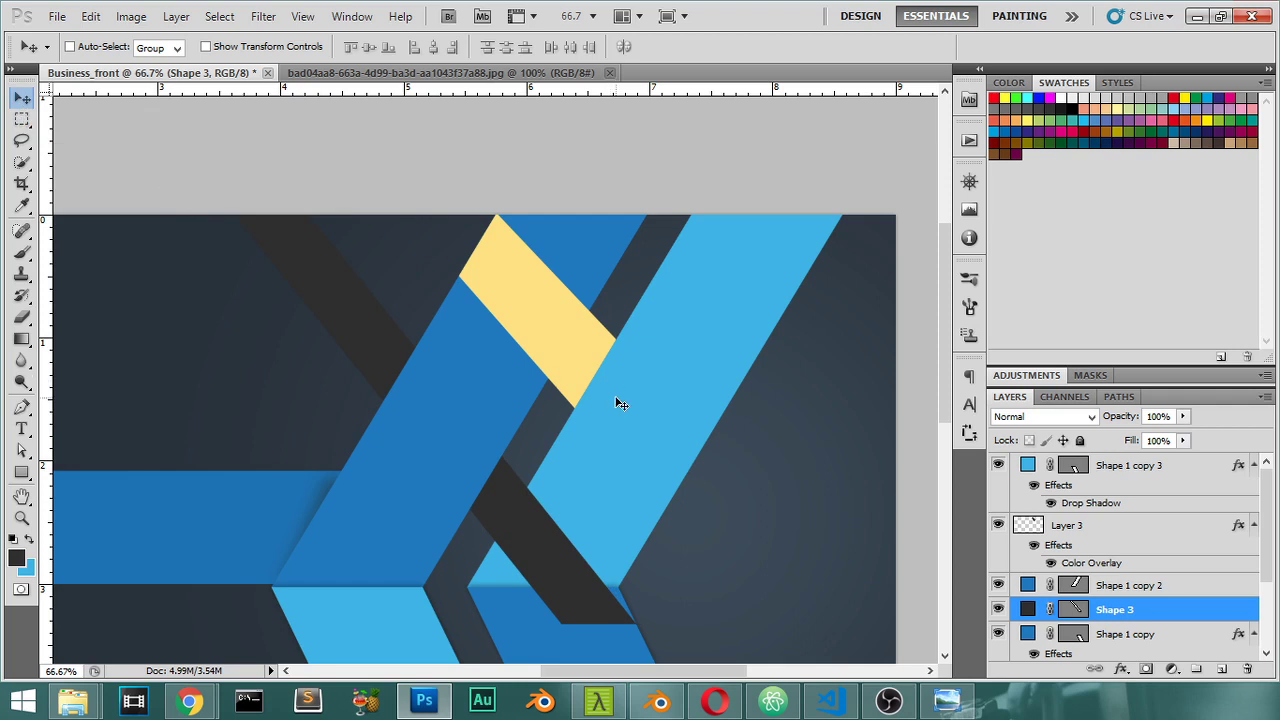
key(ctrl+bracketleft)
key(ctrl+bracketleft)
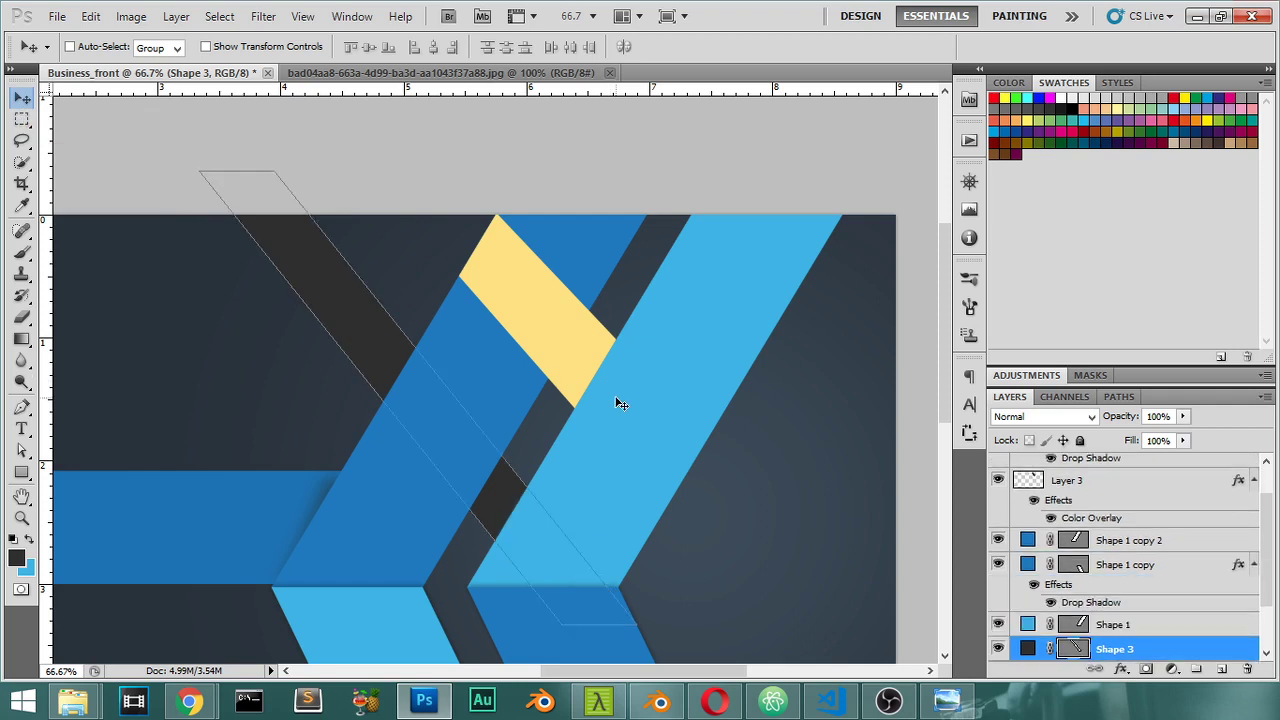
Recolour Shape 3 light yellow (#ffe27d), sampled from the other diagonal band.
double_click(1028, 648)
click(491, 274)
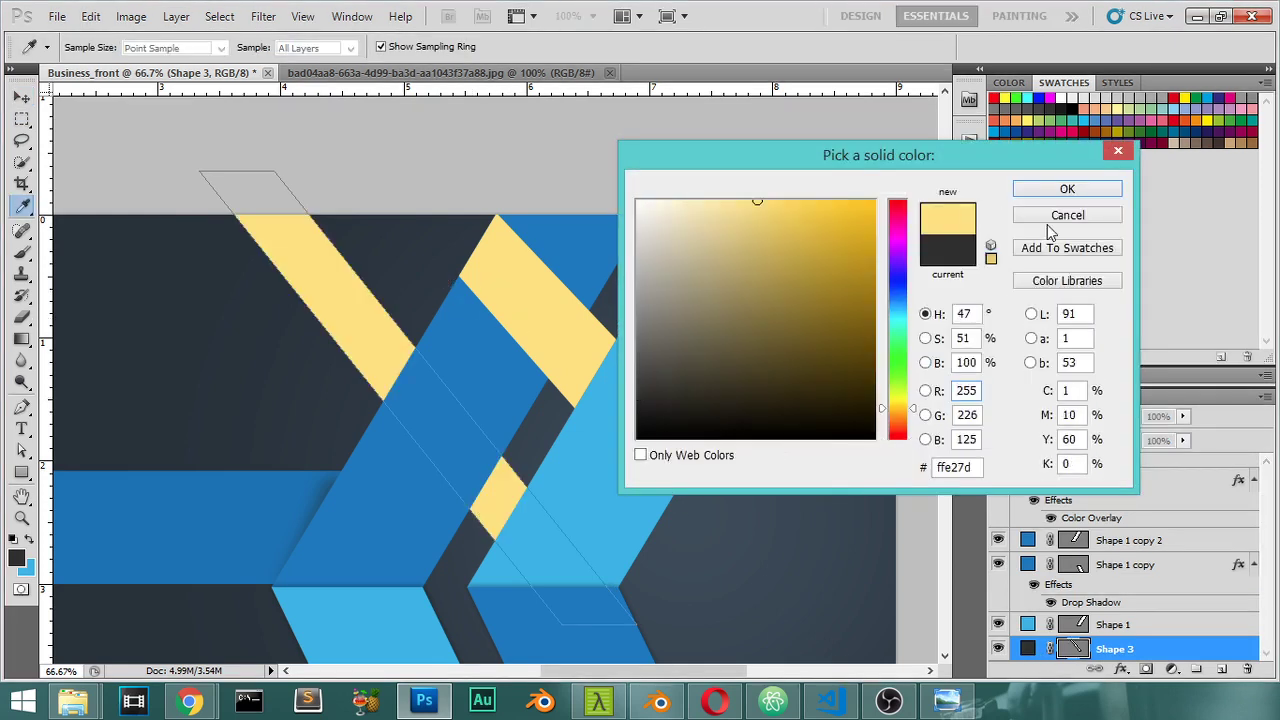
click(1067, 189)
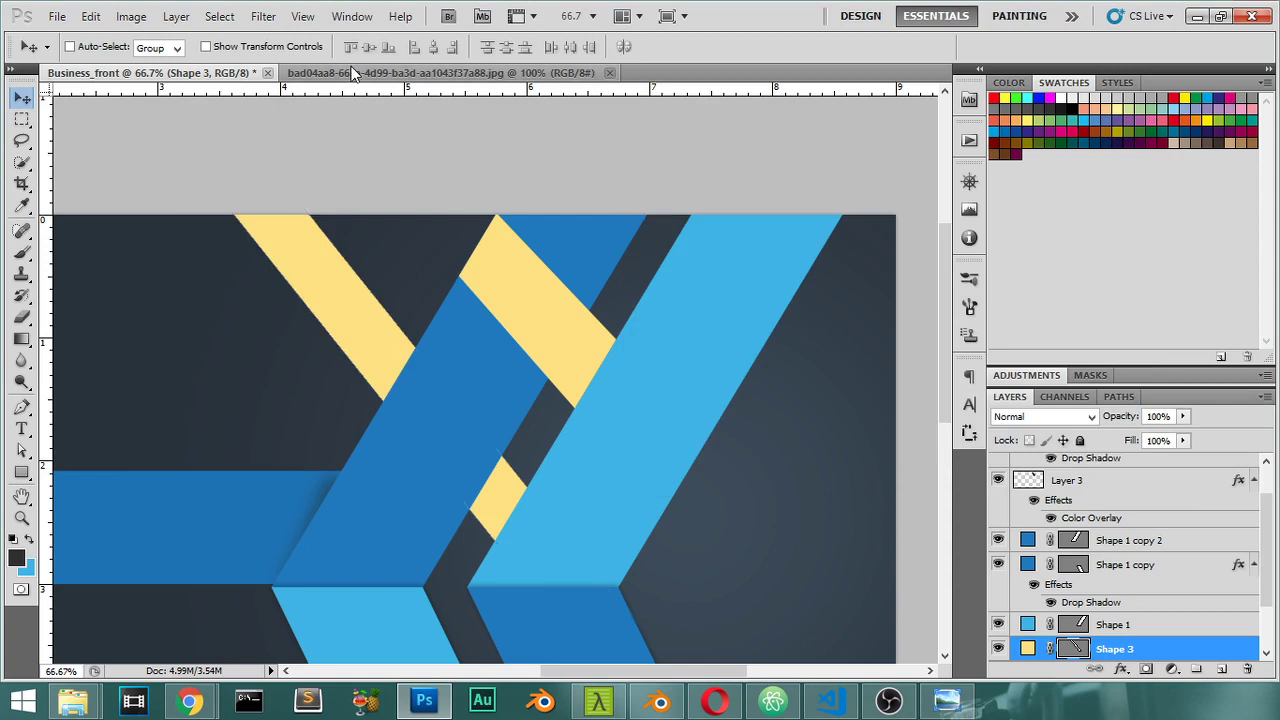
Compare the crossing bands with the reference image and open the layer style settings of Shape 3.
click(352, 73)
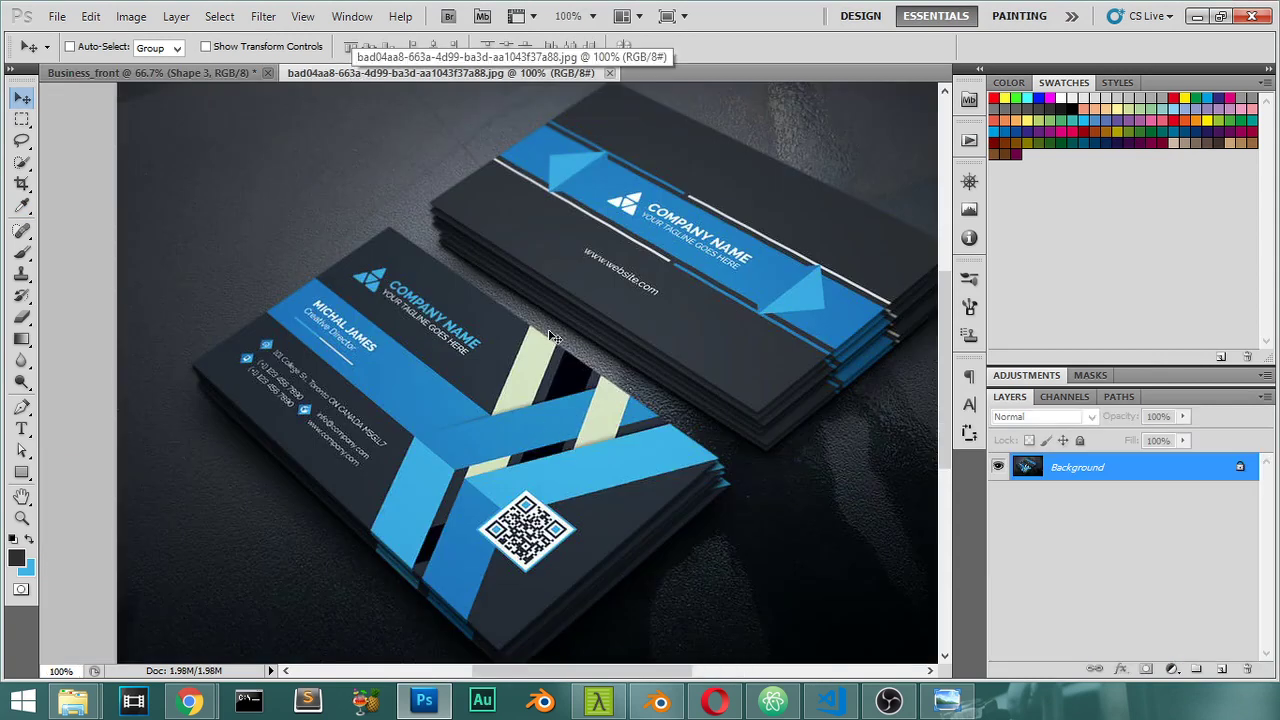
click(248, 72)
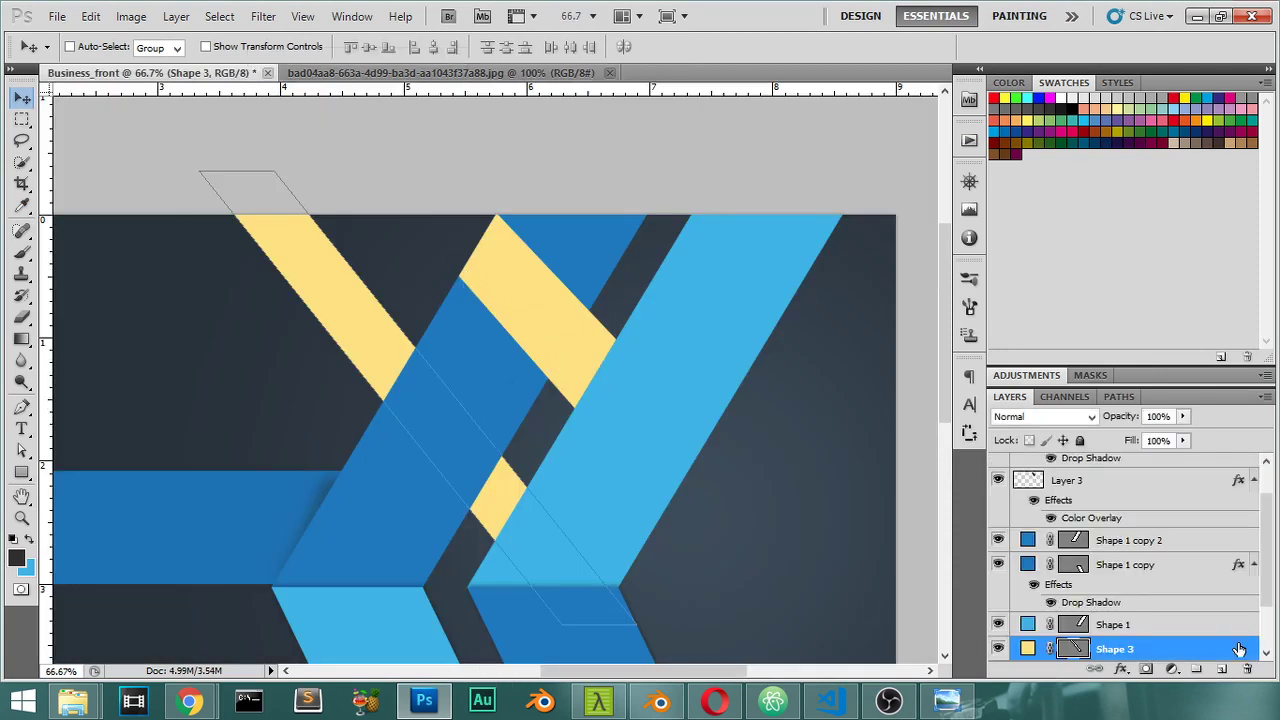
key(h)
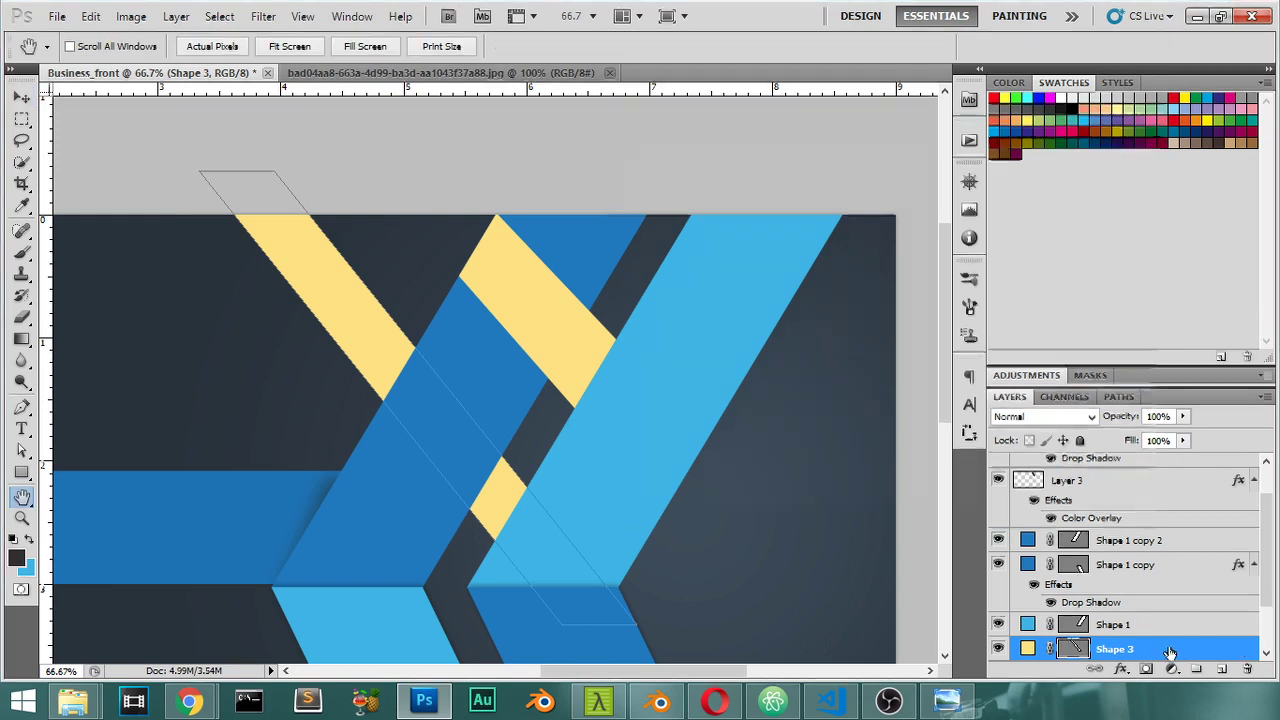
double_click(1180, 652)
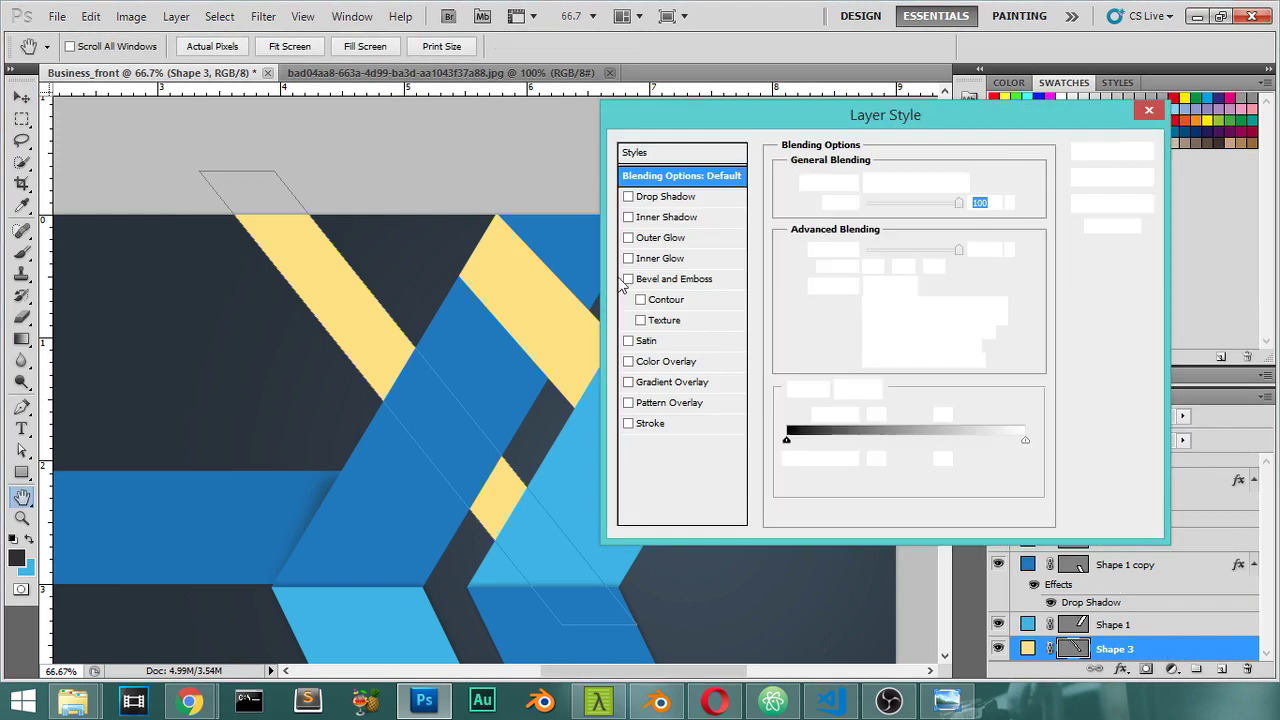
Add a light grey (#eceaea) Drop Shadow to Shape 3, without a Stroke, at -153° angle, 98% opacity and 35 px distance.
click(651, 424)
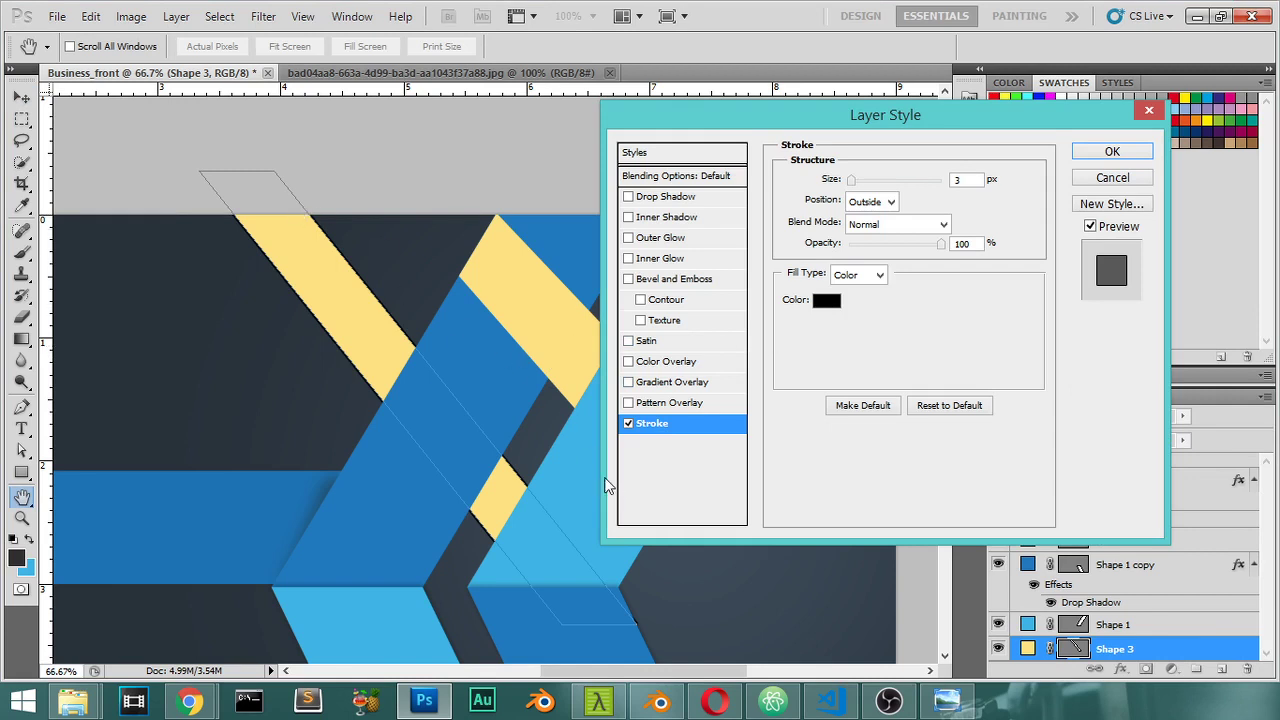
click(629, 424)
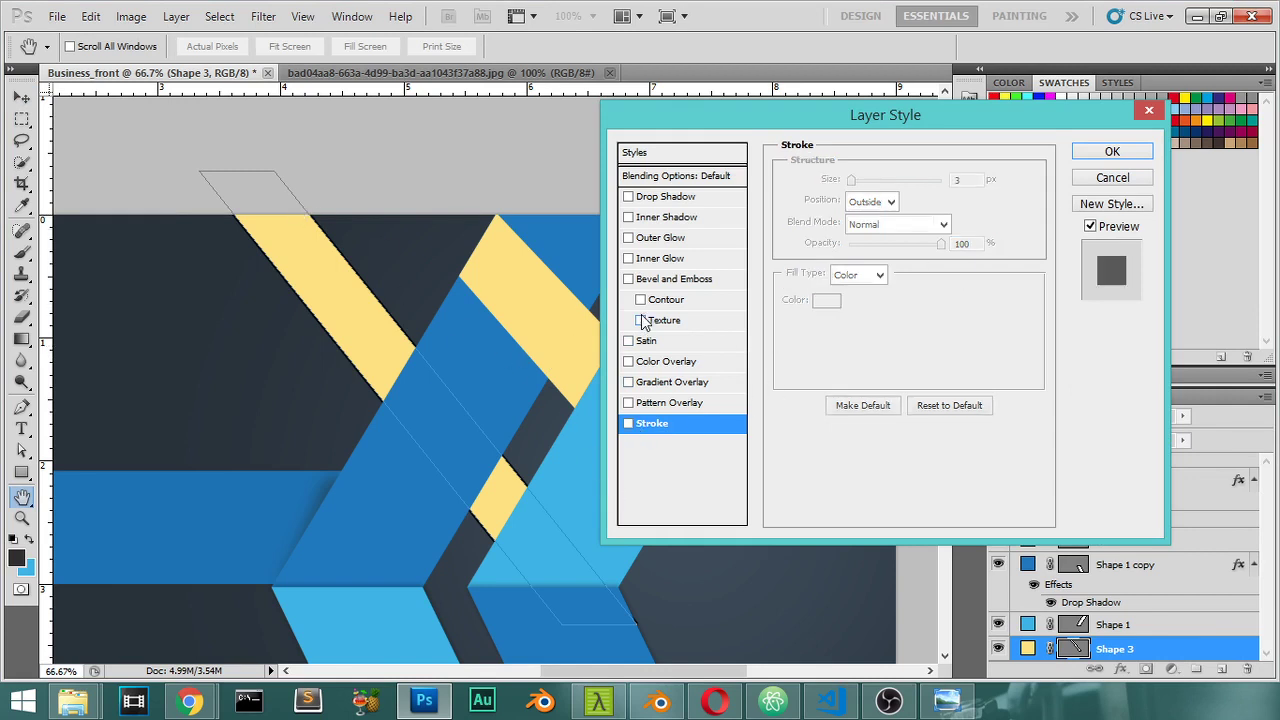
click(660, 200)
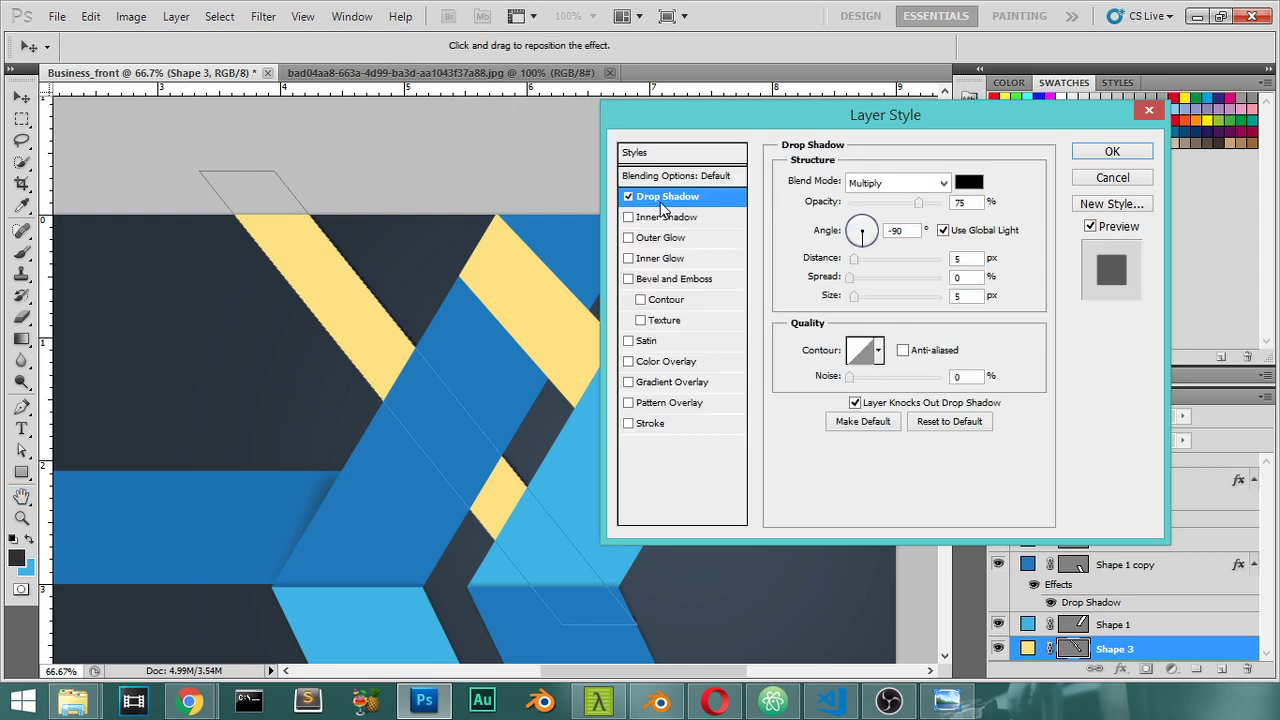
click(850, 238)
click(966, 184)
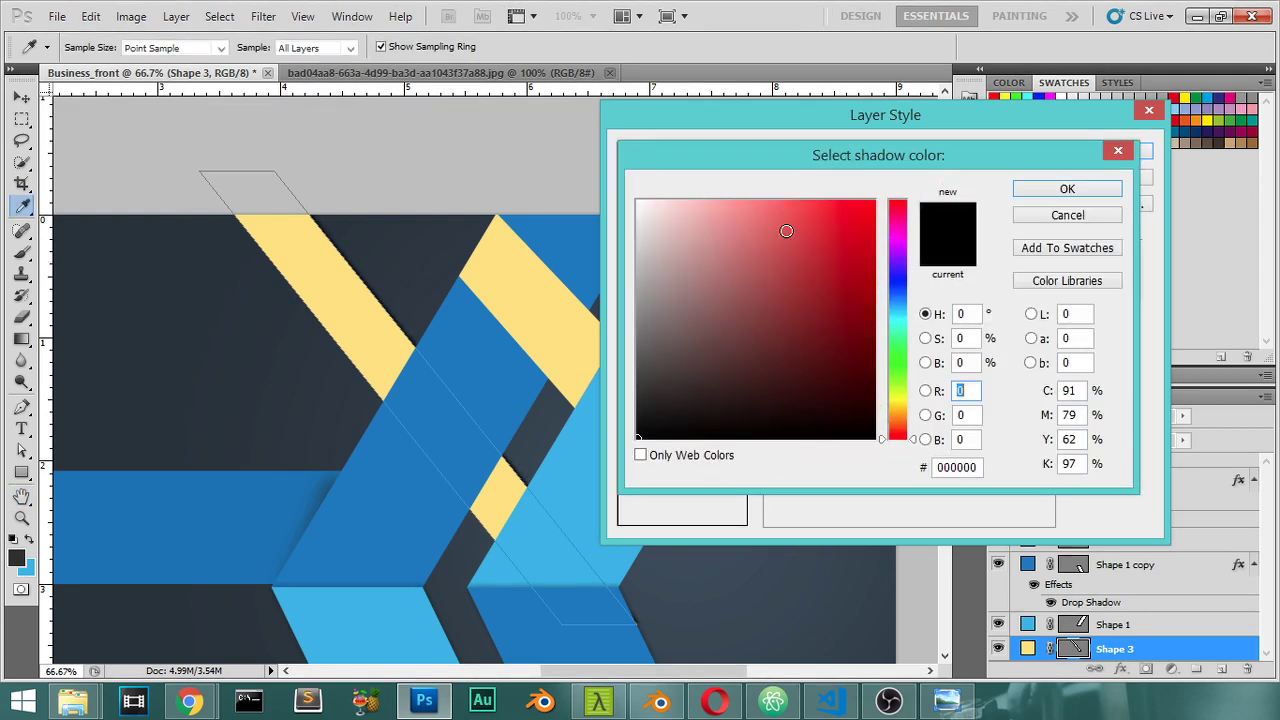
click(638, 217)
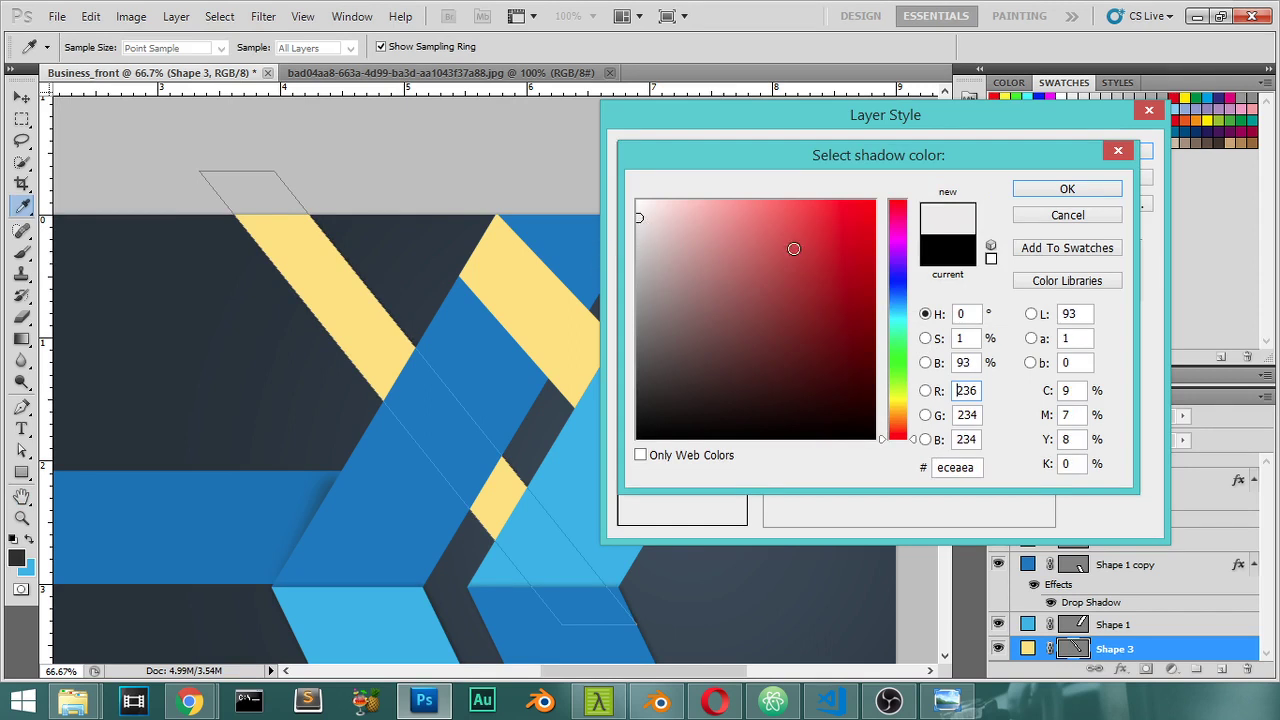
click(1040, 190)
mouse_move(936, 205)
mouse_down()
mouse_move(926, 210)
mouse_move(939, 204)
mouse_up()
mouse_move(904, 262)
mouse_down()
mouse_move(886, 264)
mouse_move(918, 266)
mouse_move(880, 268)
mouse_move(906, 270)
mouse_up()
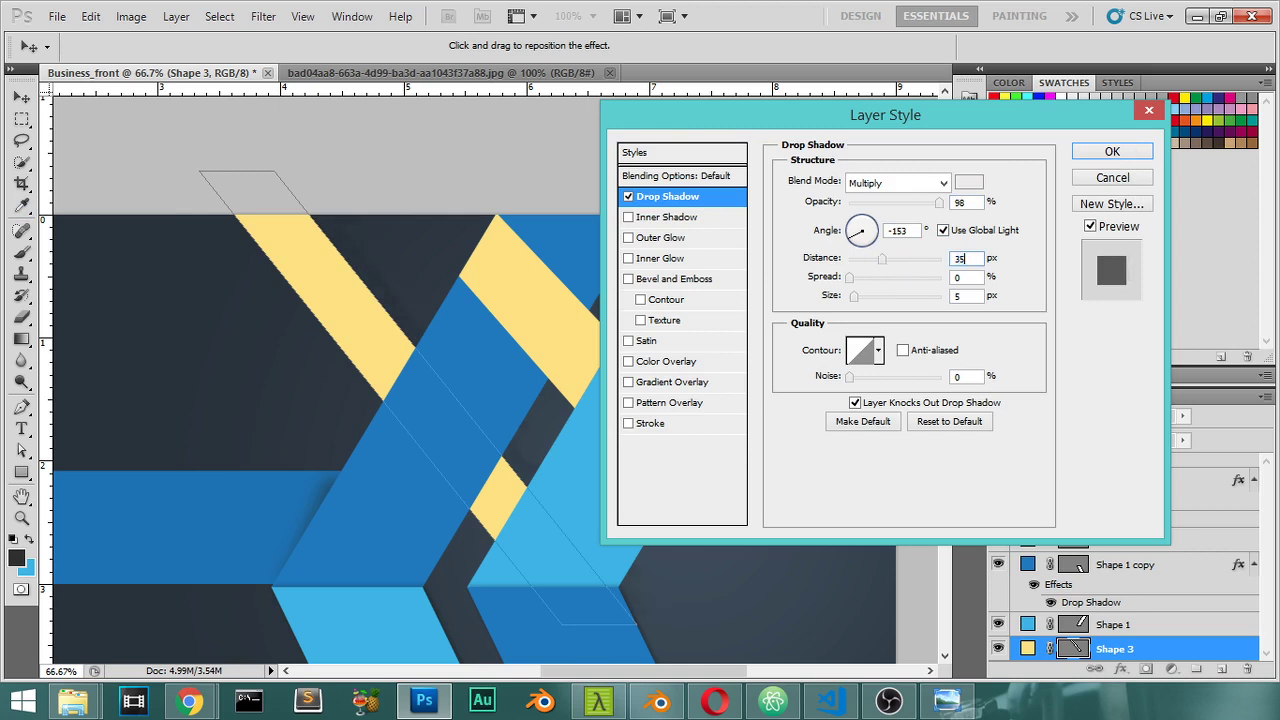
Try Drop Shadow sizes of 2 and 30 px with distances of 22 and 1 px.
click(957, 295)
text(2)
double_click(967, 258)
text(22)
double_click(960, 295)
text(30)
double_click(956, 258)
text(1)
Try the Dissolve and Normal blend modes for Shape 3's Drop Shadow.
click(941, 185)
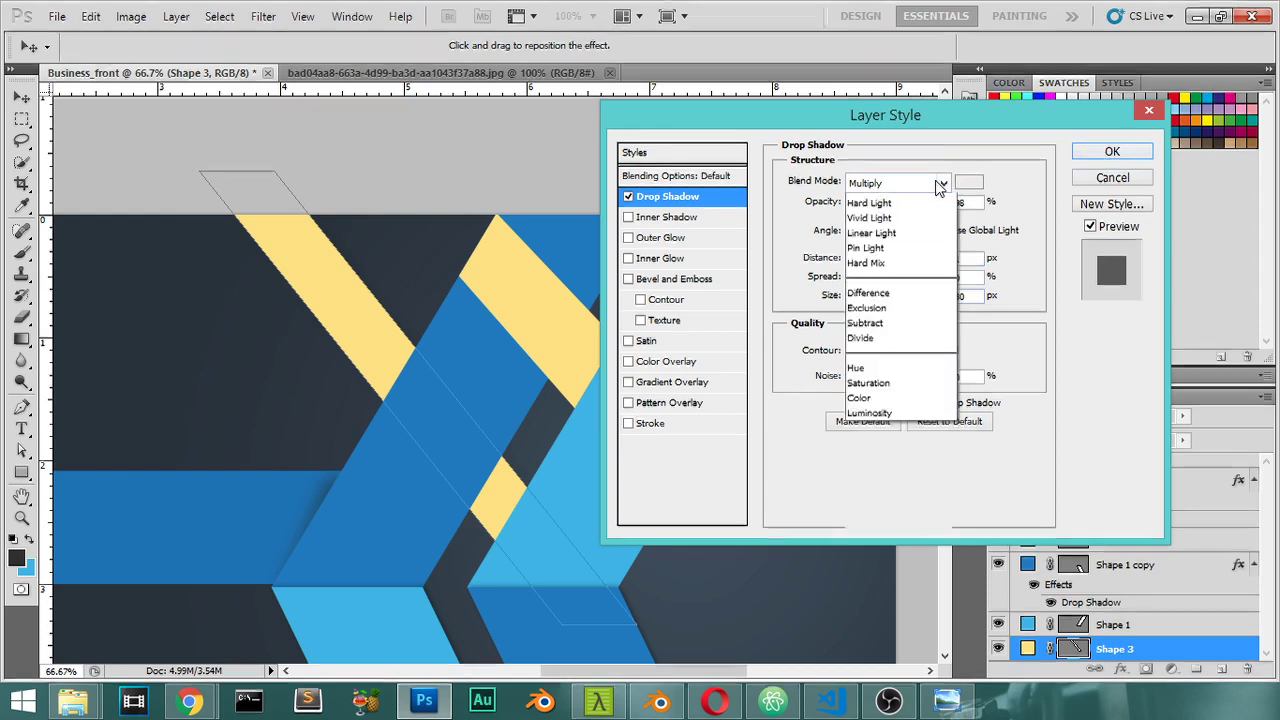
click(866, 216)
click(925, 184)
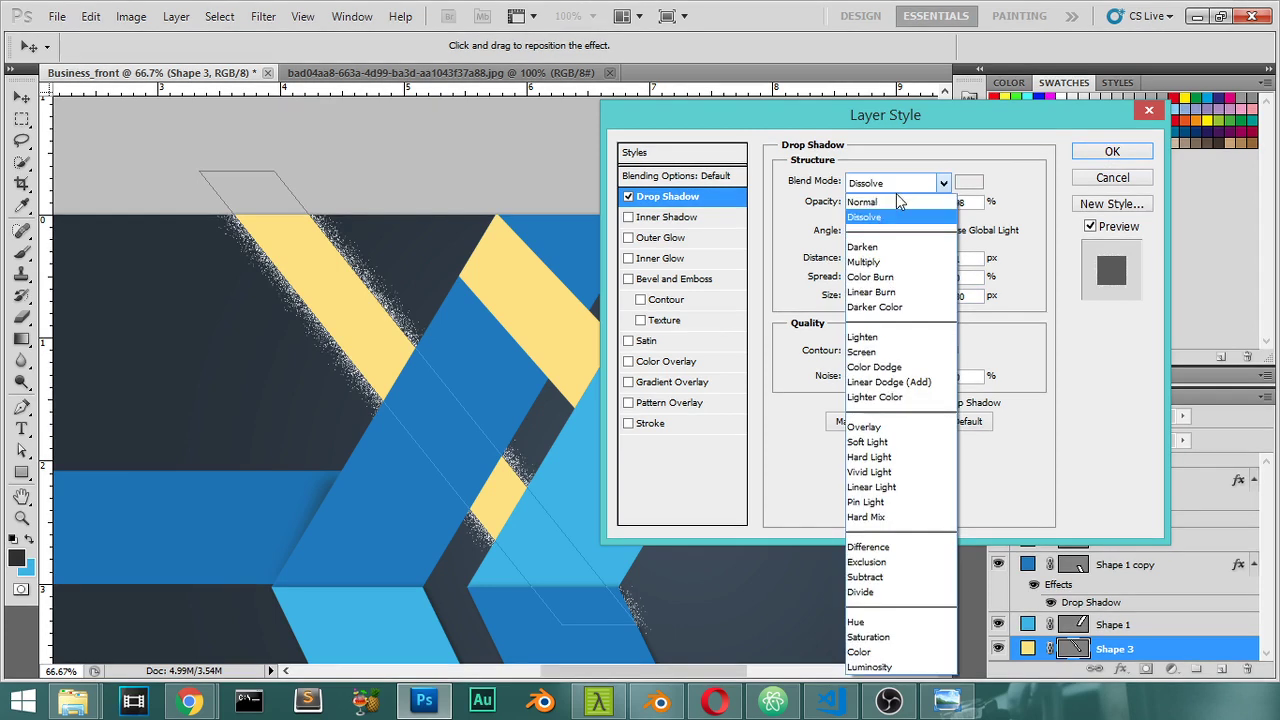
click(895, 200)
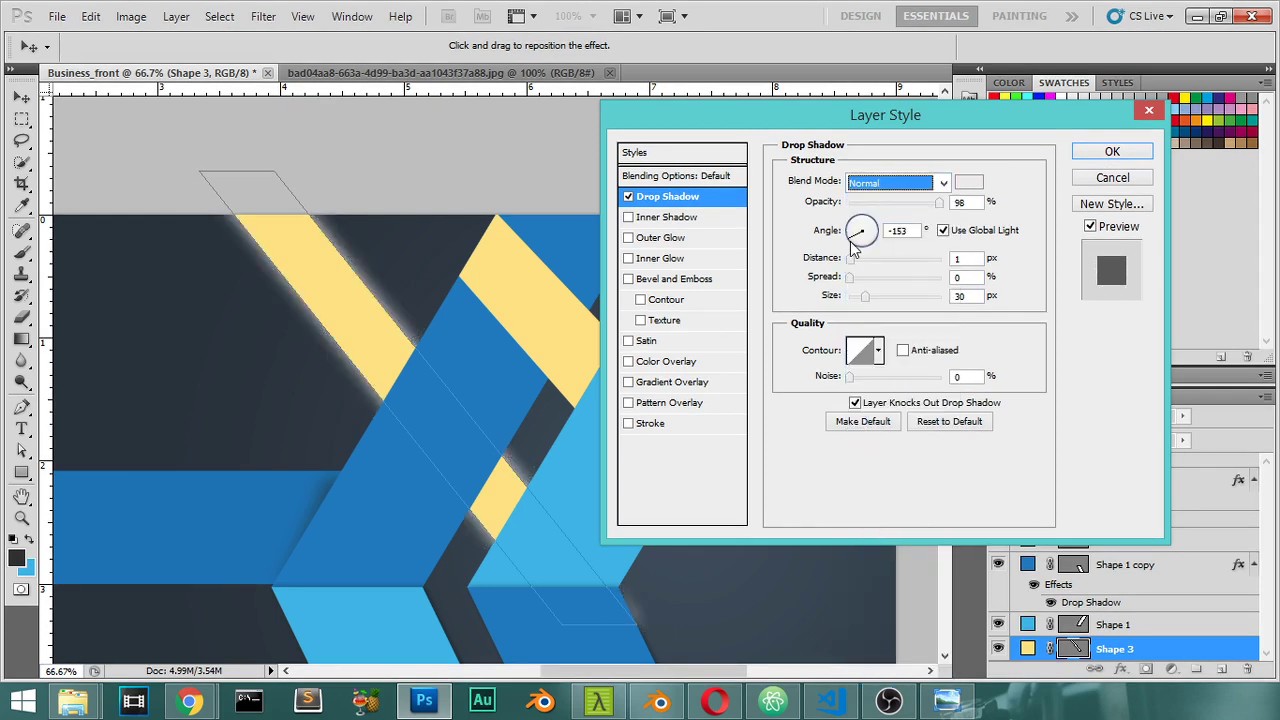
Set the Drop Shadow's size to 2 px and its distance to 35 px.
click(966, 296)
text(2)
click(968, 258)
text(35)
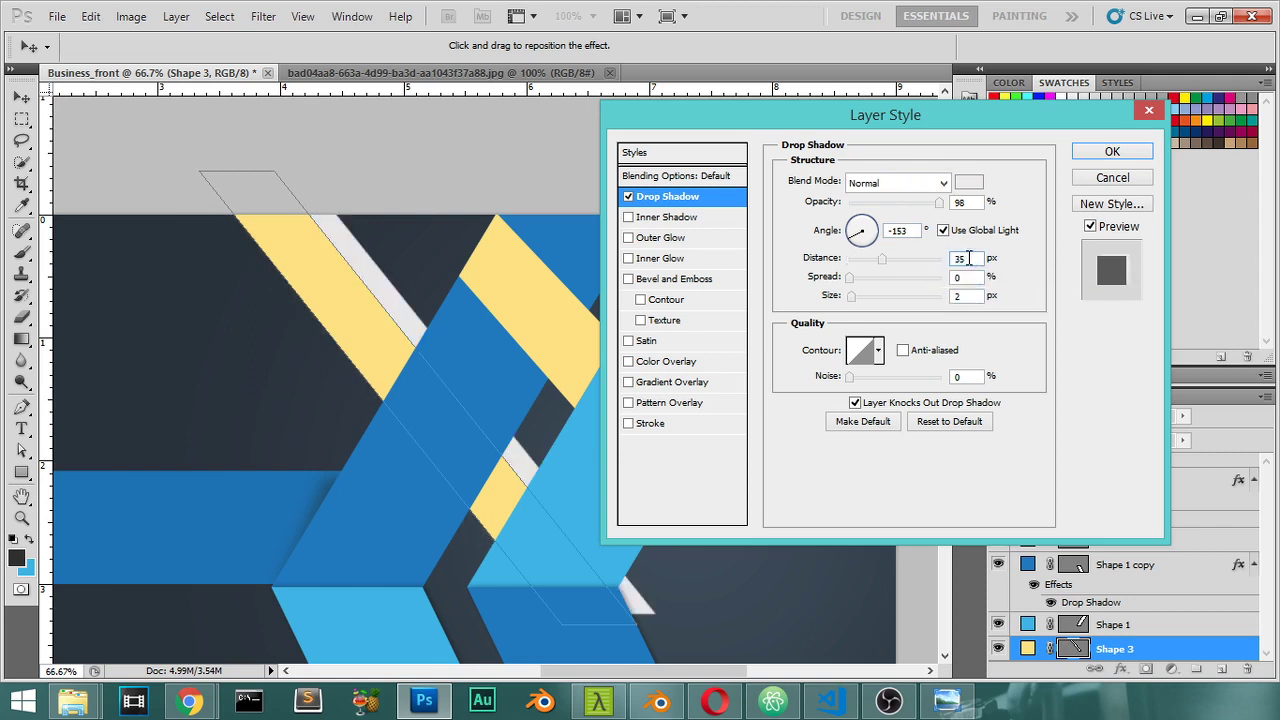
key(BackSpace)
text(5)
Try Darken for the Drop Shadow and set its blend mode to Soft Light.
click(896, 182)
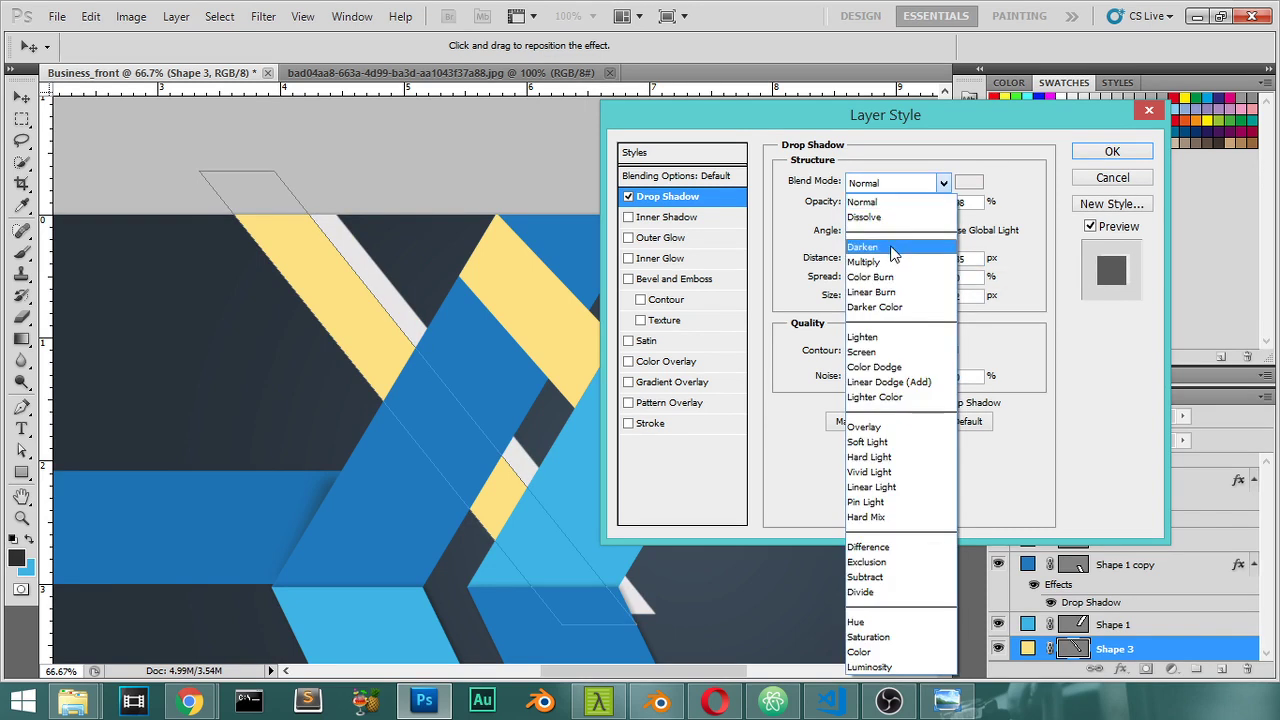
click(866, 246)
click(887, 188)
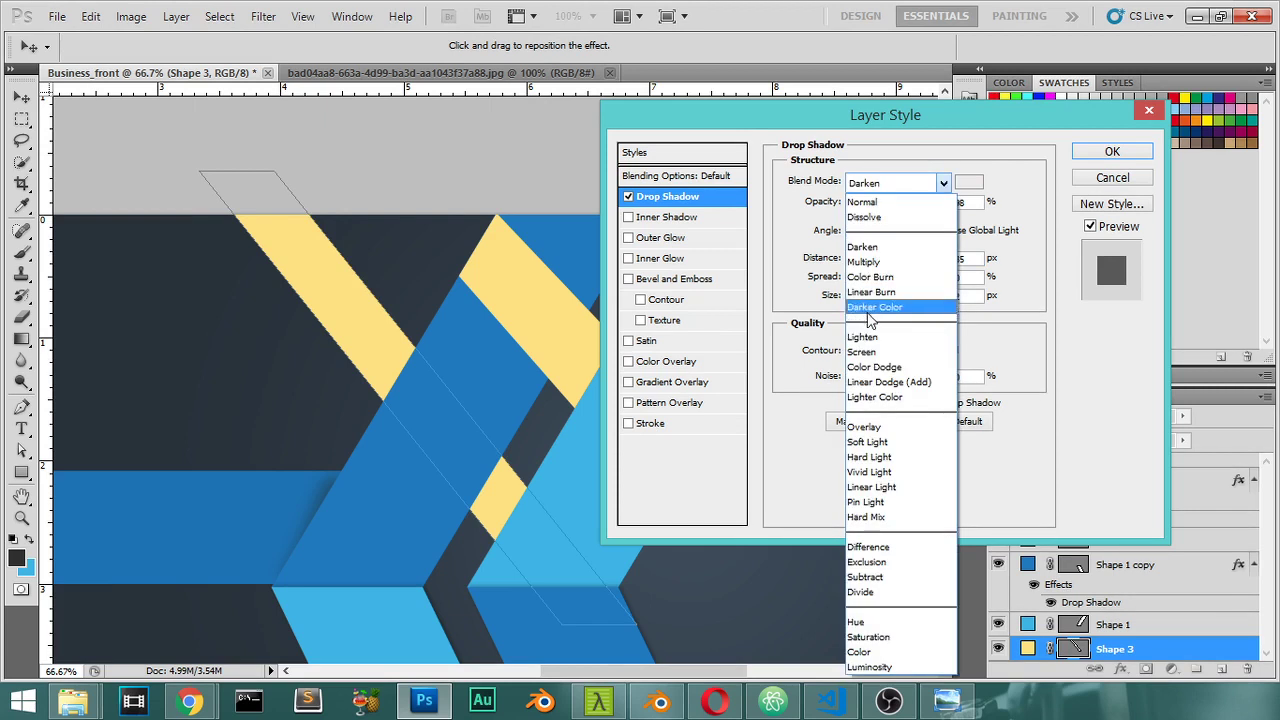
click(883, 447)
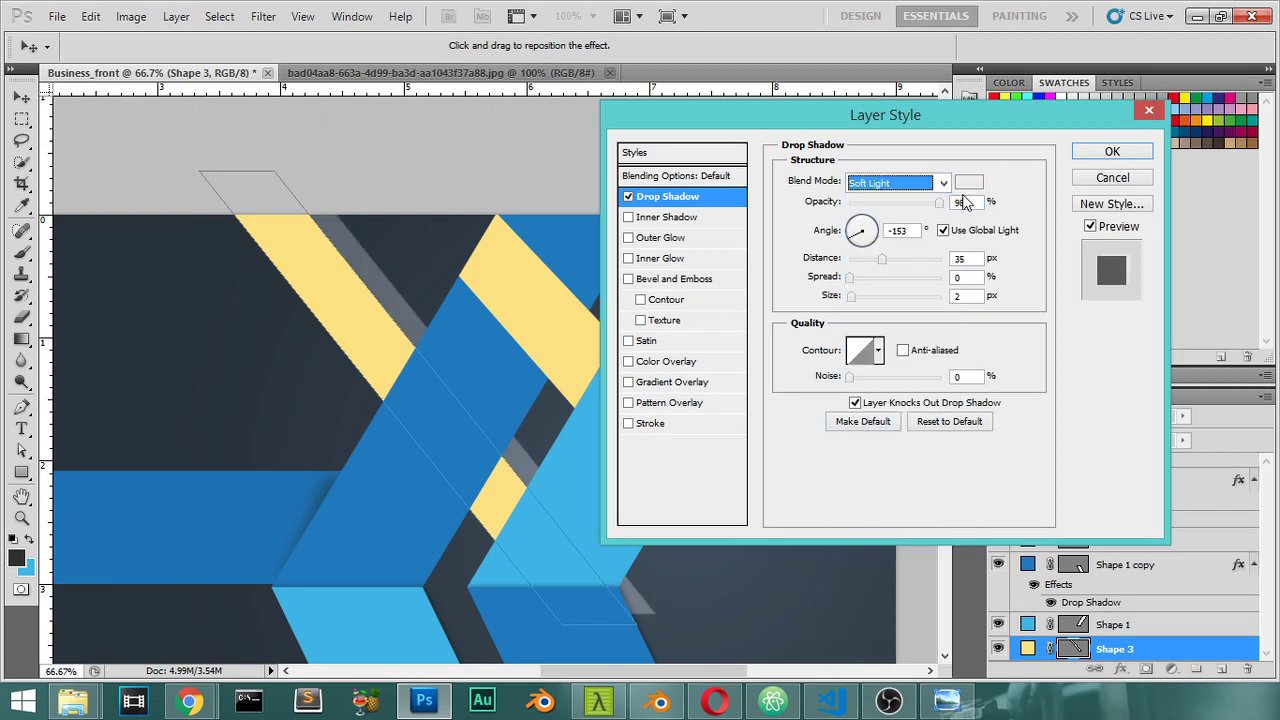
Set Shape 3's Drop Shadow to 67% opacity, a -73° angle and a 35 px distance, and apply the layer style.
drag(938, 203, 911, 205)
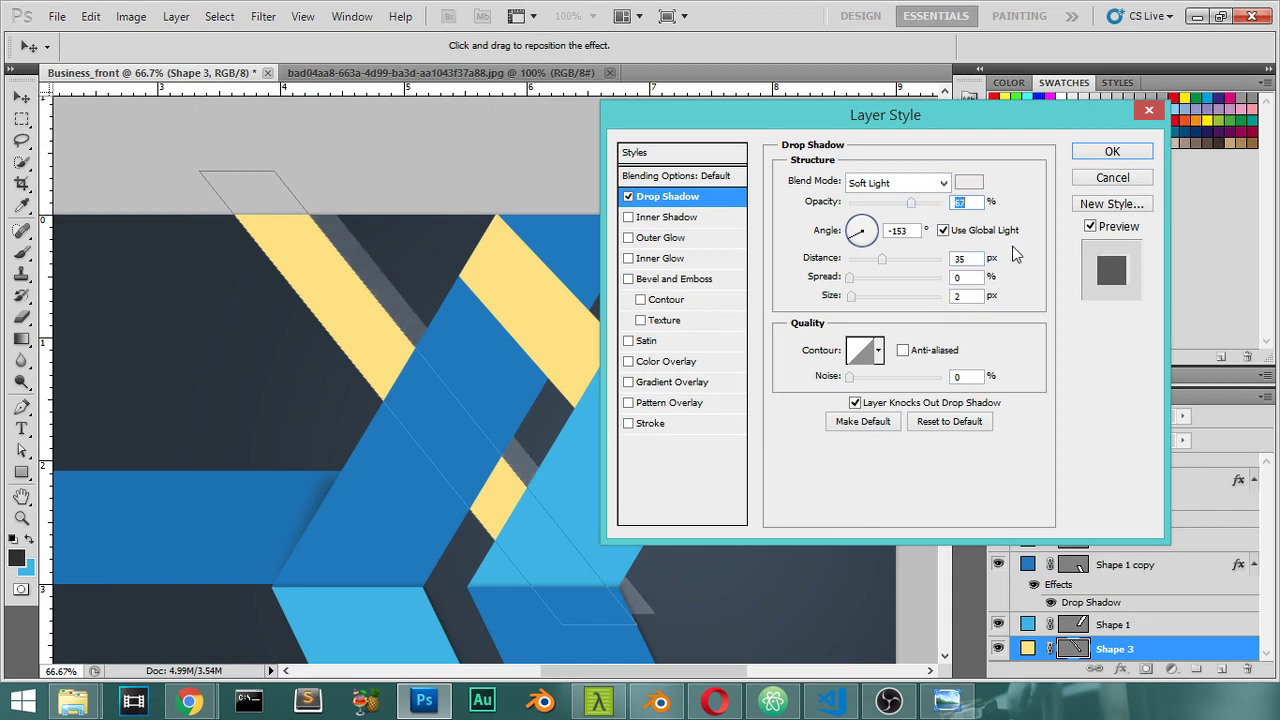
click(854, 242)
click(867, 252)
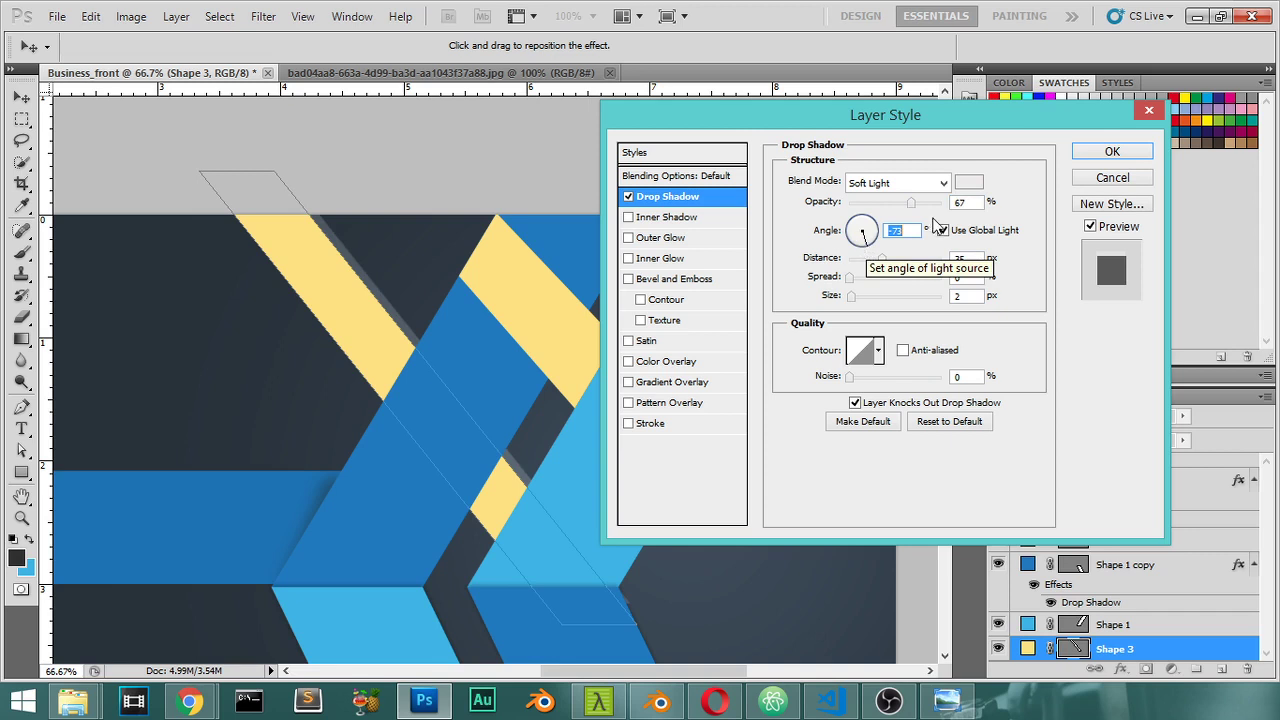
drag(881, 258, 891, 257)
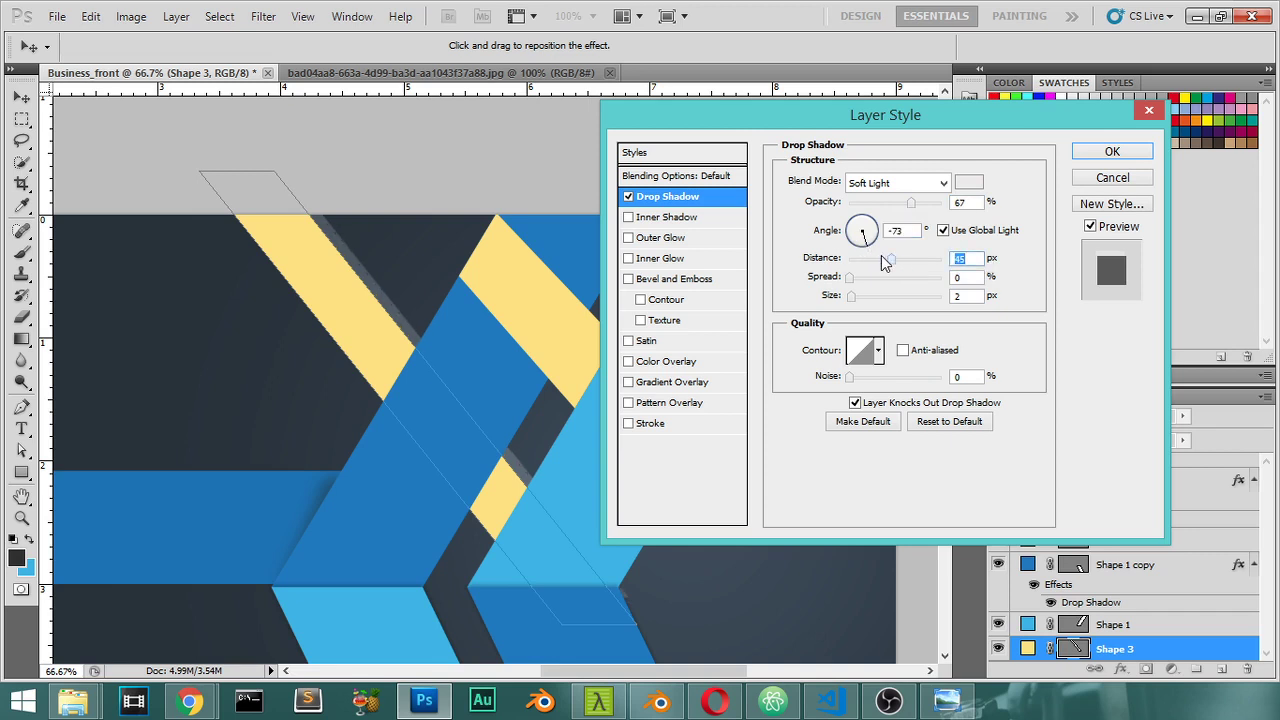
text(35)
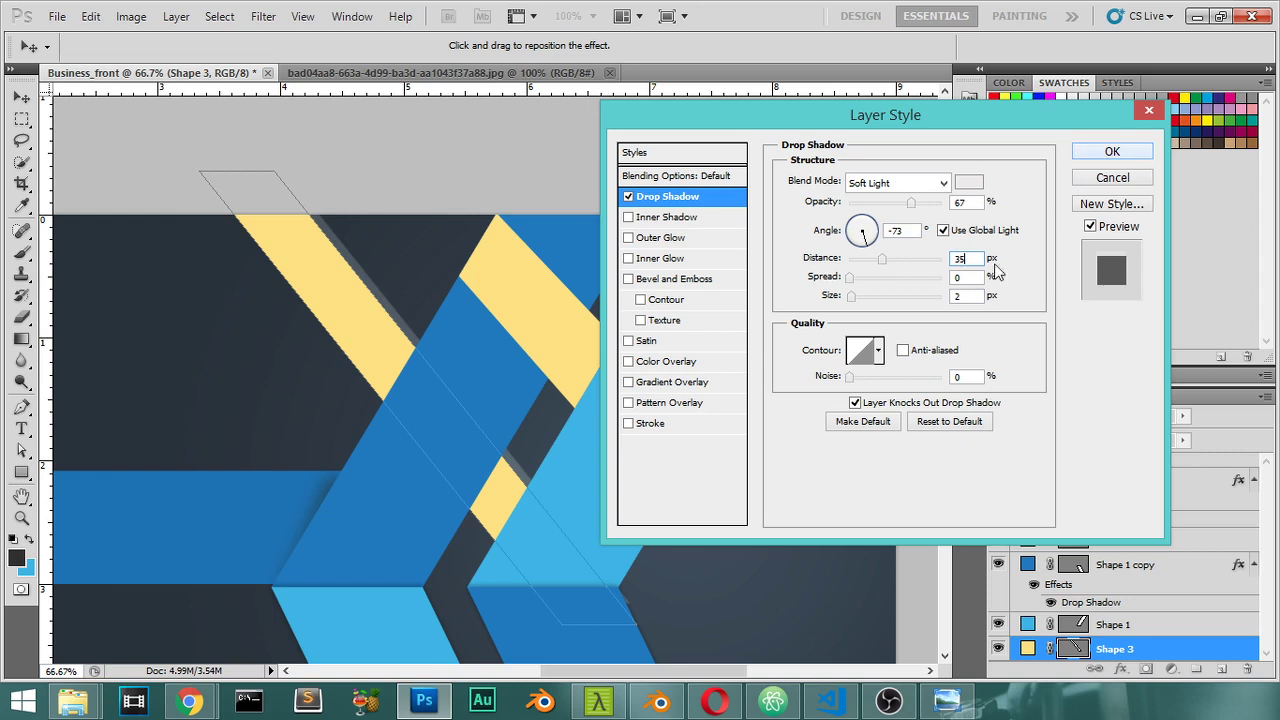
click(1113, 152)
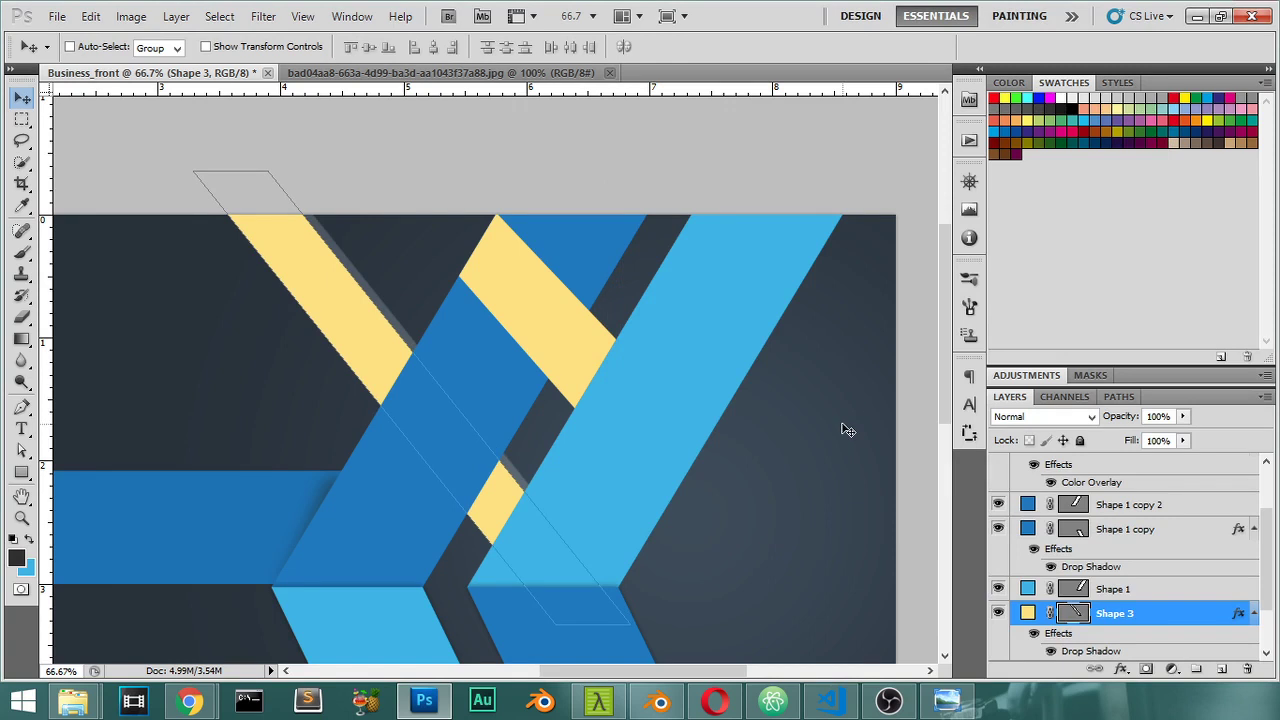
Compare the whole card front with the business card reference image and return to the Business_front document.
key(ctrl+minus)
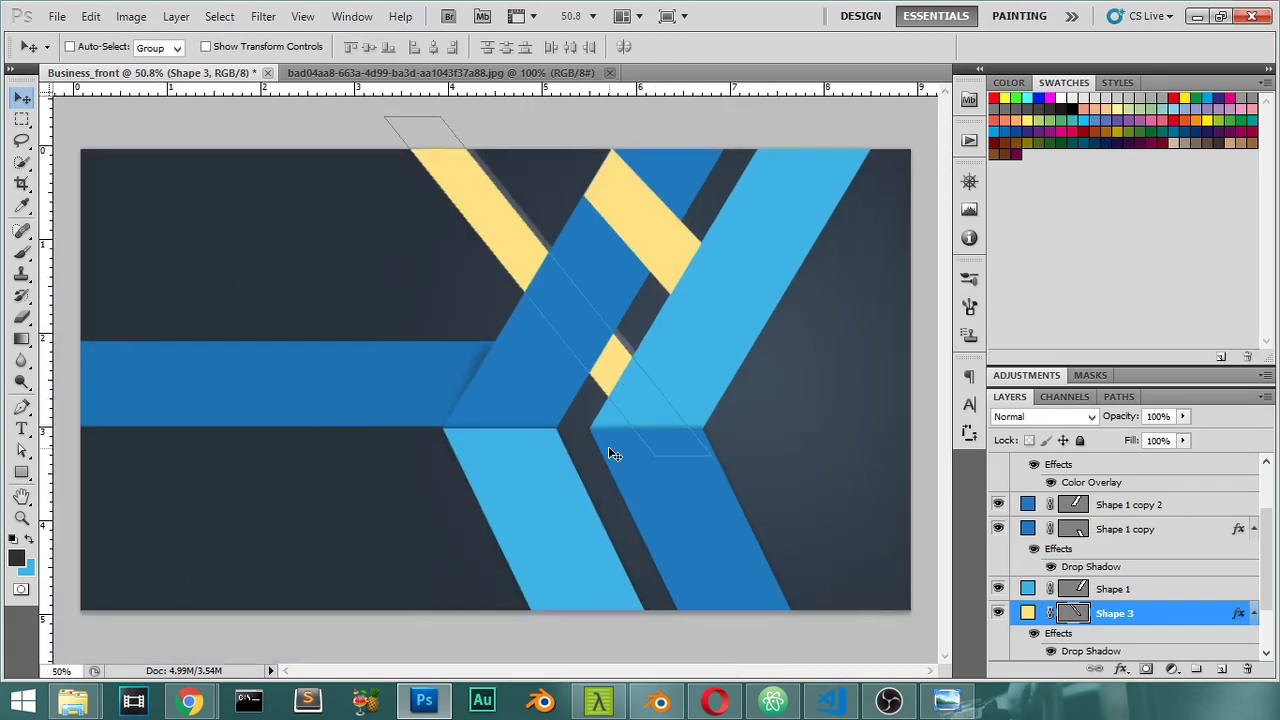
key(ctrl+minus)
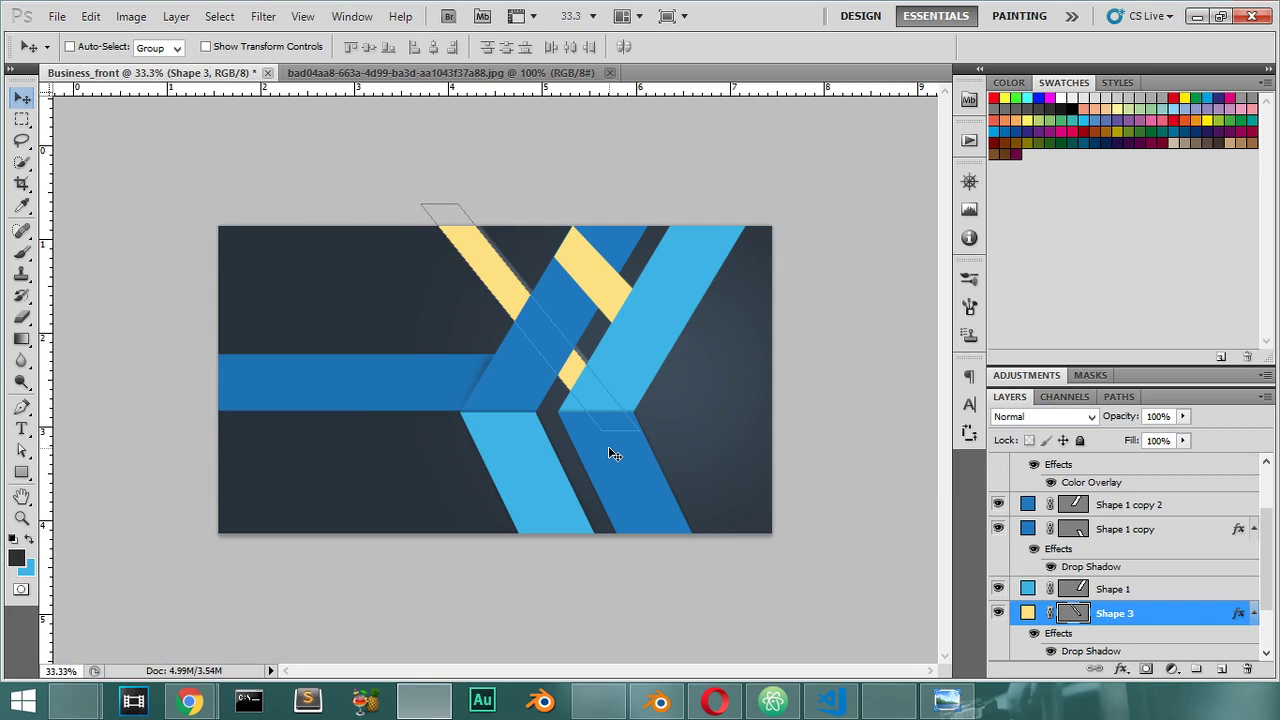
key(ctrl+plus)
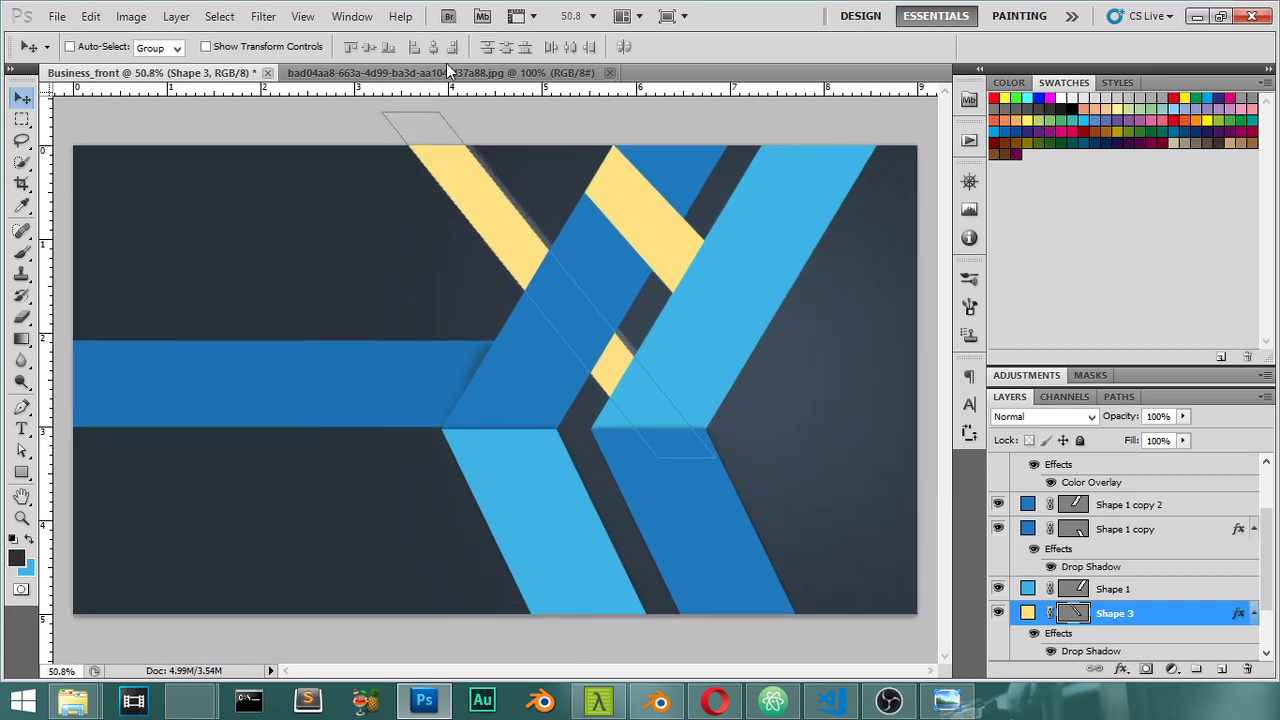
click(459, 73)
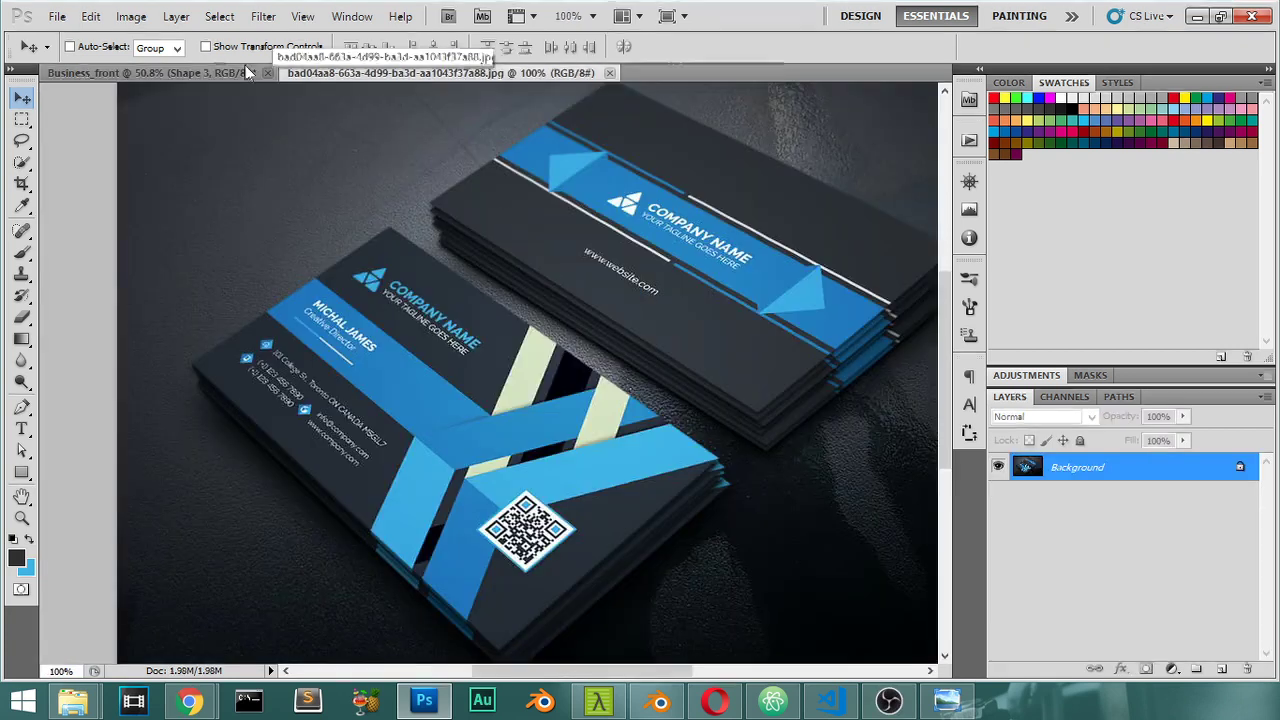
click(202, 73)
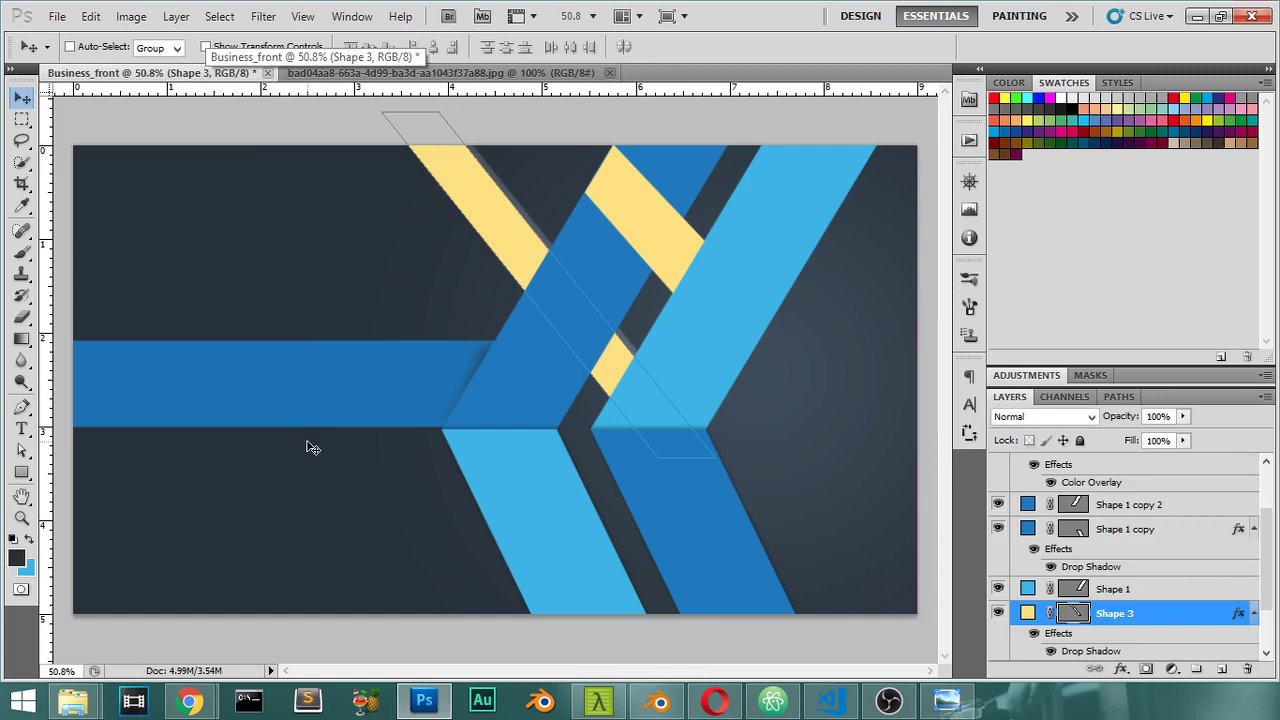